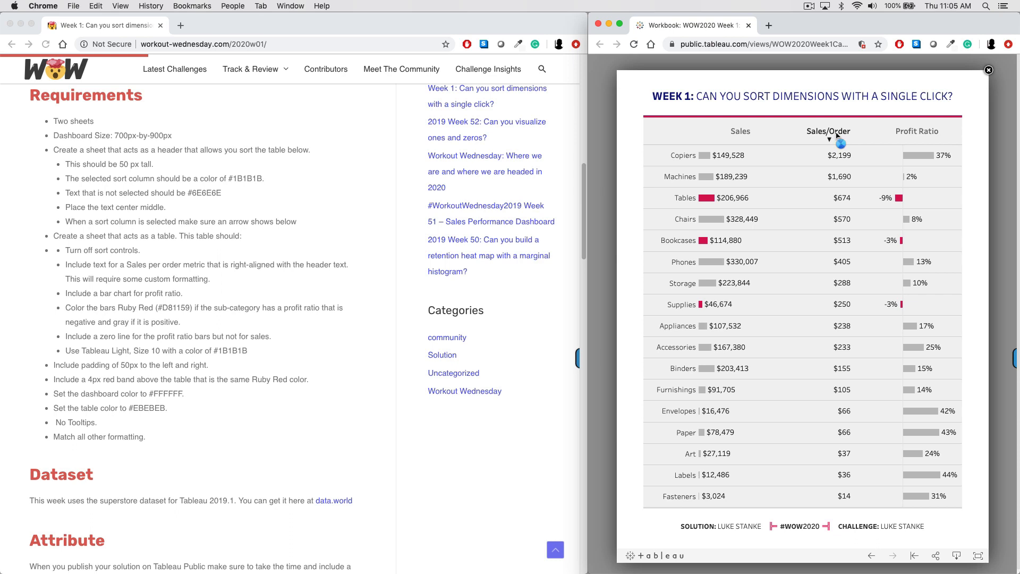
- Test the reference dashboard by sorting on Profit Ratio and Sales/Order, and by highlighting and clearing the Labels row
{"action": "left_click", "coordinate": [920, 135]}
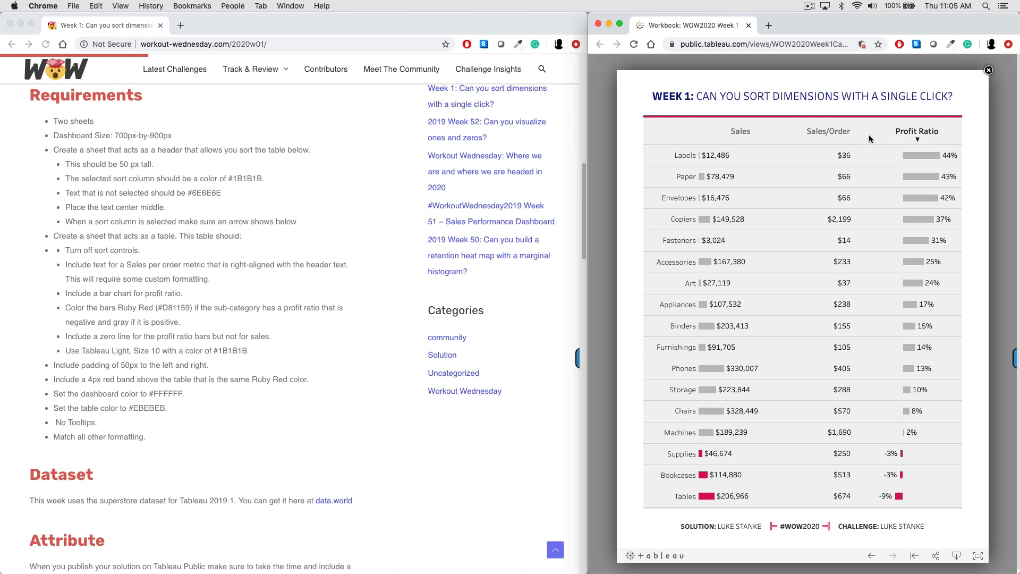
{"action": "left_click", "coordinate": [833, 136]}
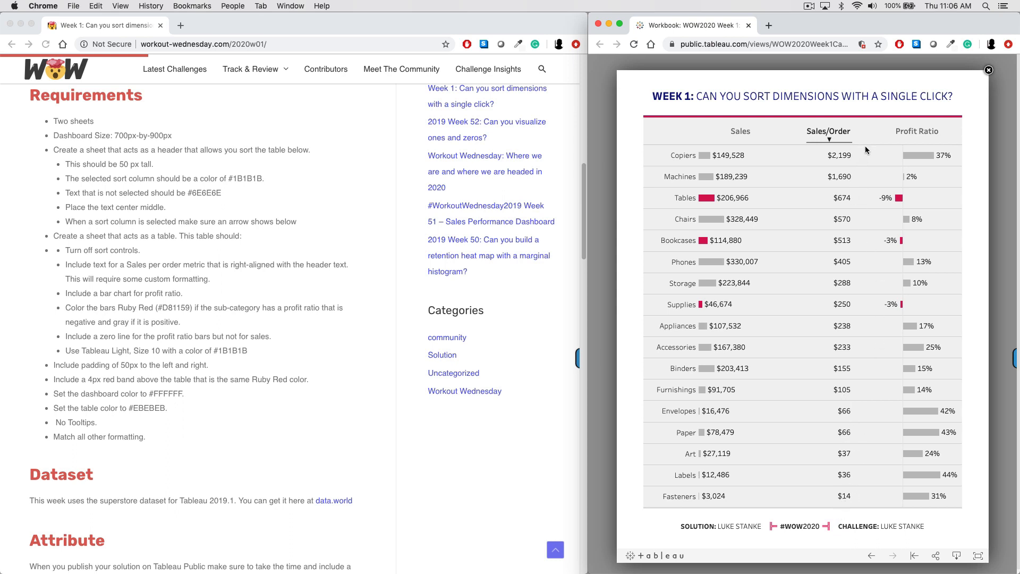
{"action": "left_click", "coordinate": [830, 137]}
{"action": "left_click", "coordinate": [910, 136]}
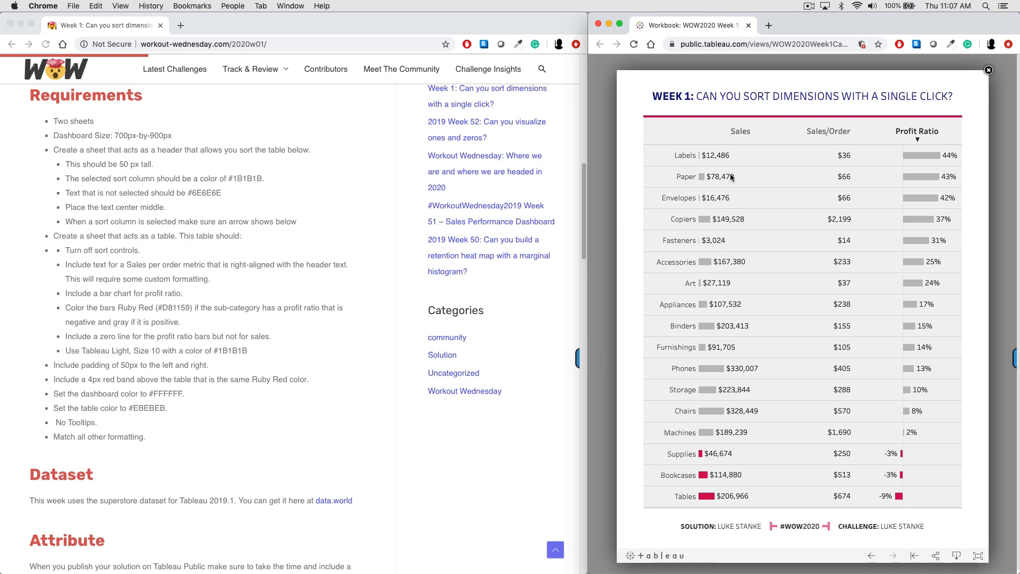
{"action": "left_click", "coordinate": [681, 158]}
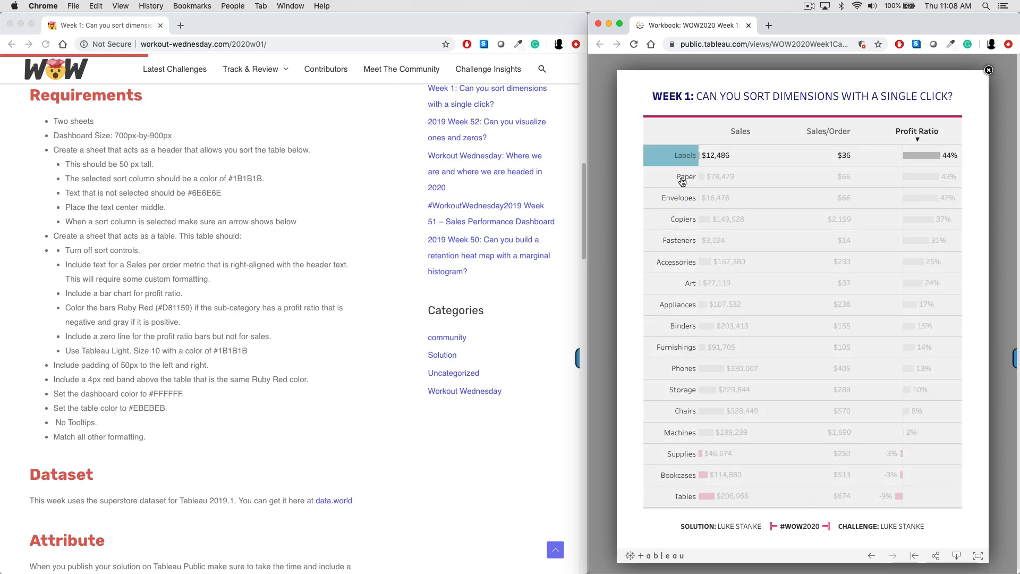
{"action": "left_click", "coordinate": [663, 158]}
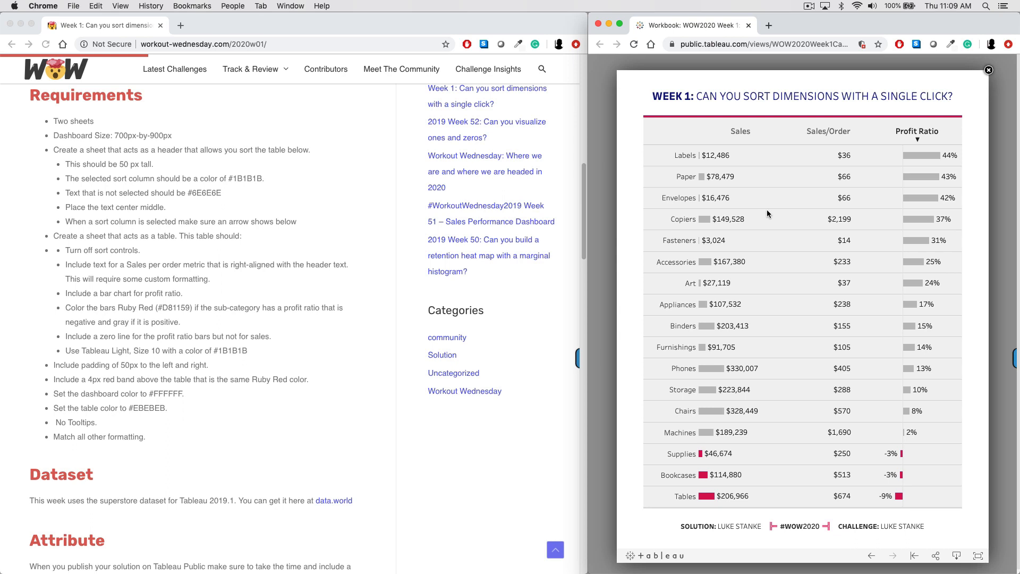
- Switch to Tableau Desktop and start a new calculated field named Sales/Order in the Sample - Superstore data
{"action": "key", "text": "ctrl+Right"}
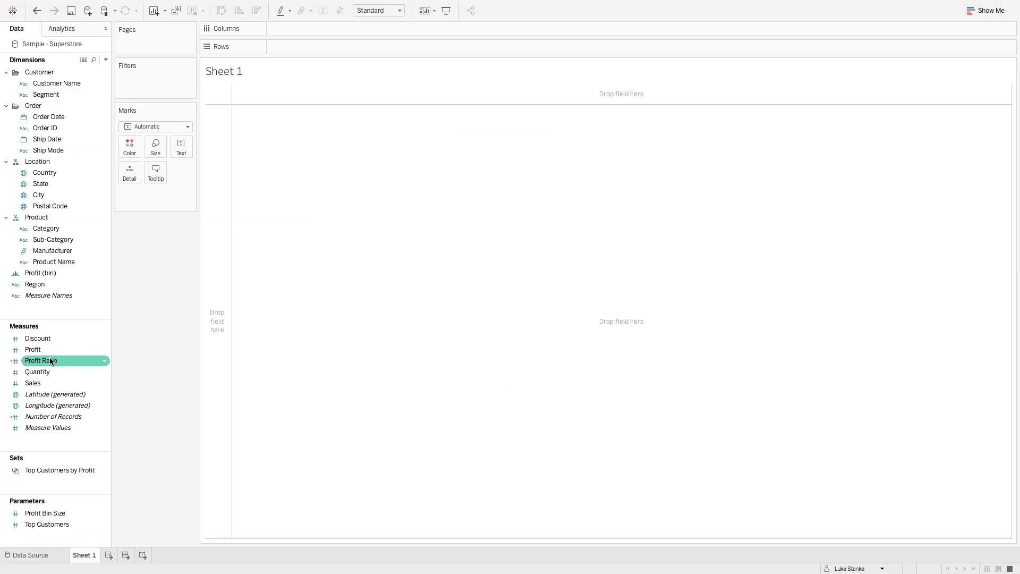
{"action": "mouse_move", "coordinate": [79, 27]}
{"action": "left_click", "coordinate": [106, 60]}
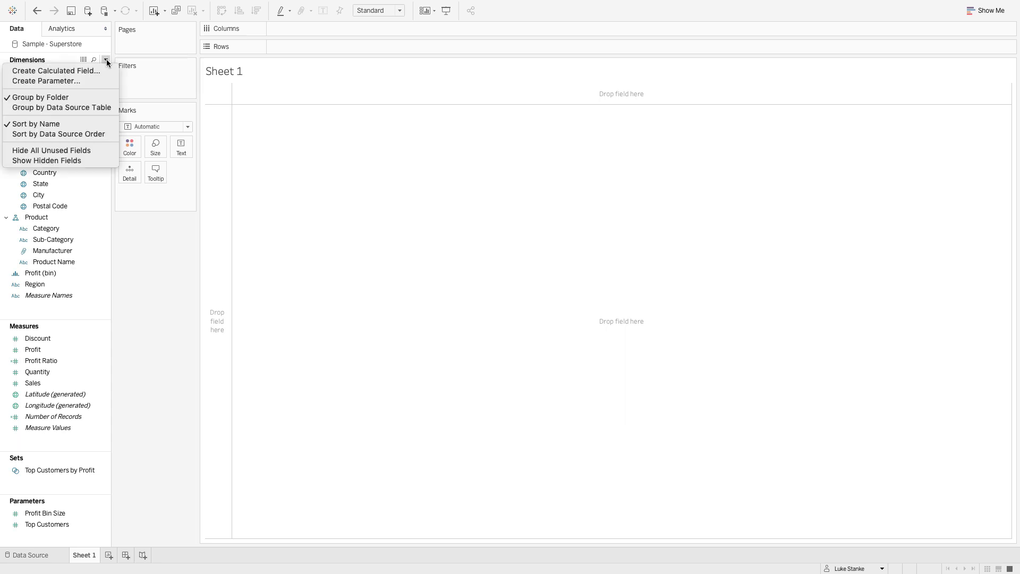
{"action": "left_click", "coordinate": [101, 69]}
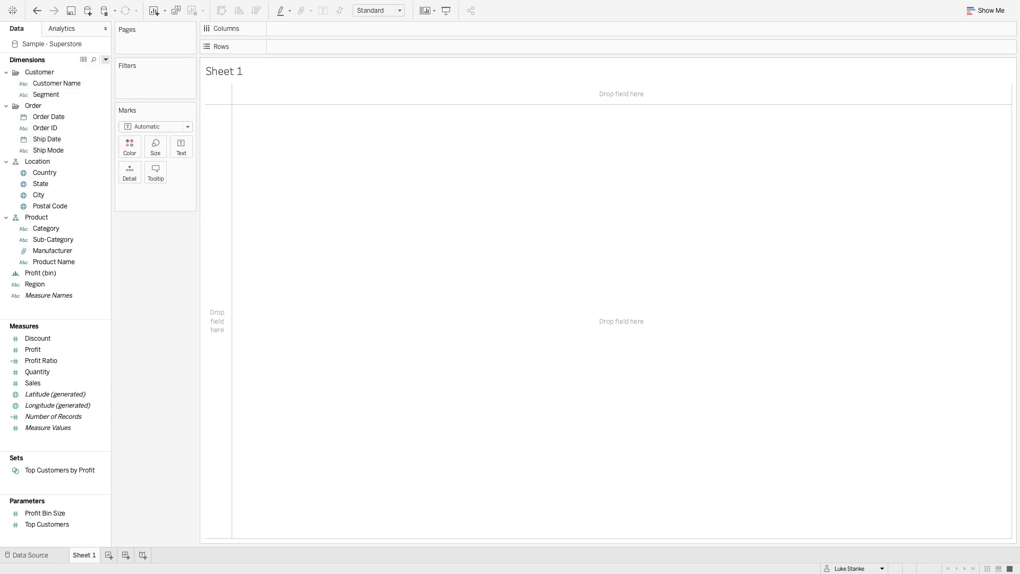
{"action": "left_click_drag", "start_coordinate": [503, 21], "coordinate": [516, 159]}
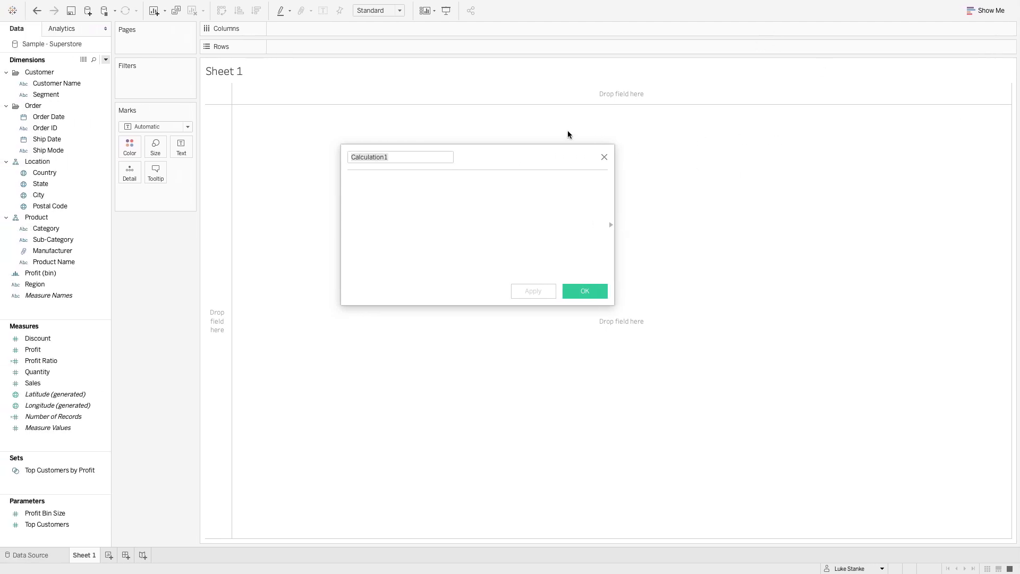
{"action": "double_click", "coordinate": [375, 158]}
{"action": "type", "text": "Sales/Or"}
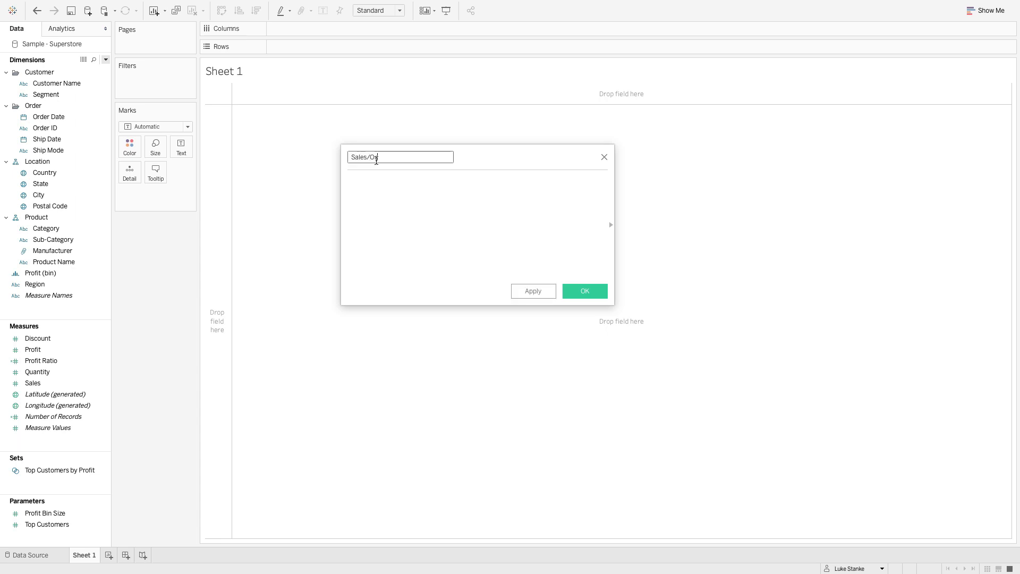
{"action": "type", "text": "SUM(sa"}
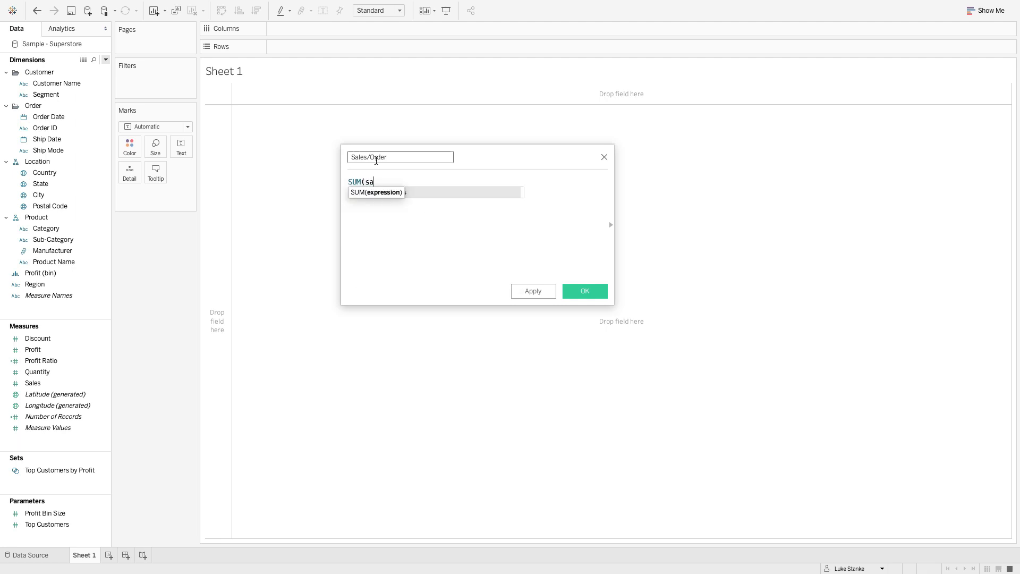
- Enter the formula SUM([Sales])/COUNTD([Order ID]) for the Sales/Order calculation and save it
{"action": "key", "text": "Return"}
{"action": "type", "text": ")/"}
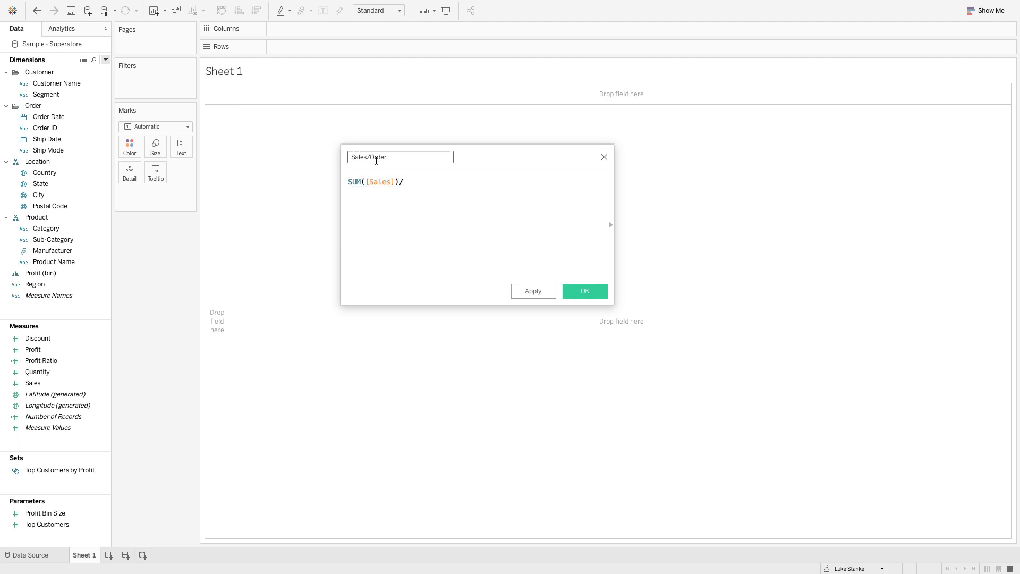
{"action": "type", "text": "COUNTD(Ord"}
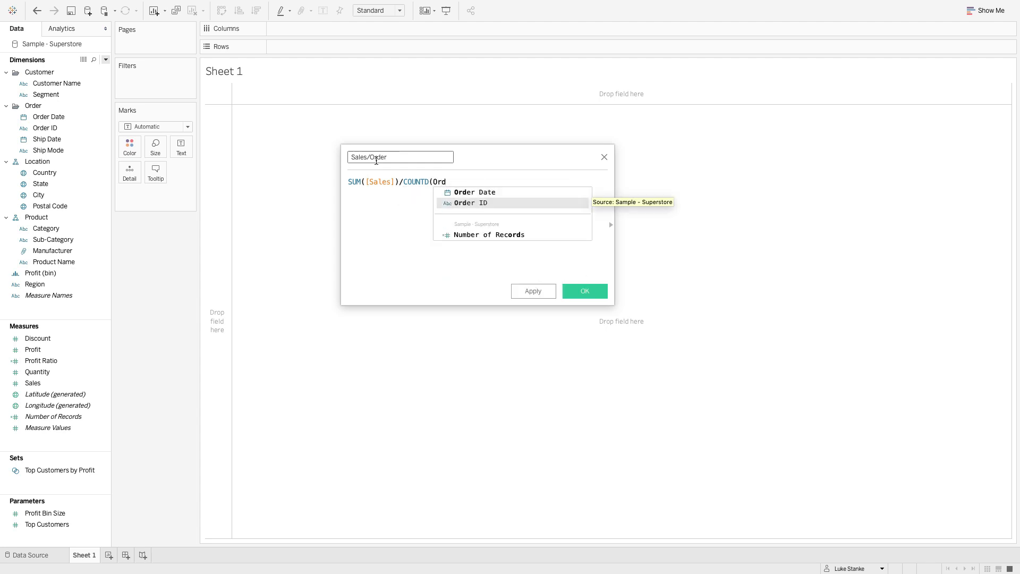
{"action": "key", "text": "Return"}
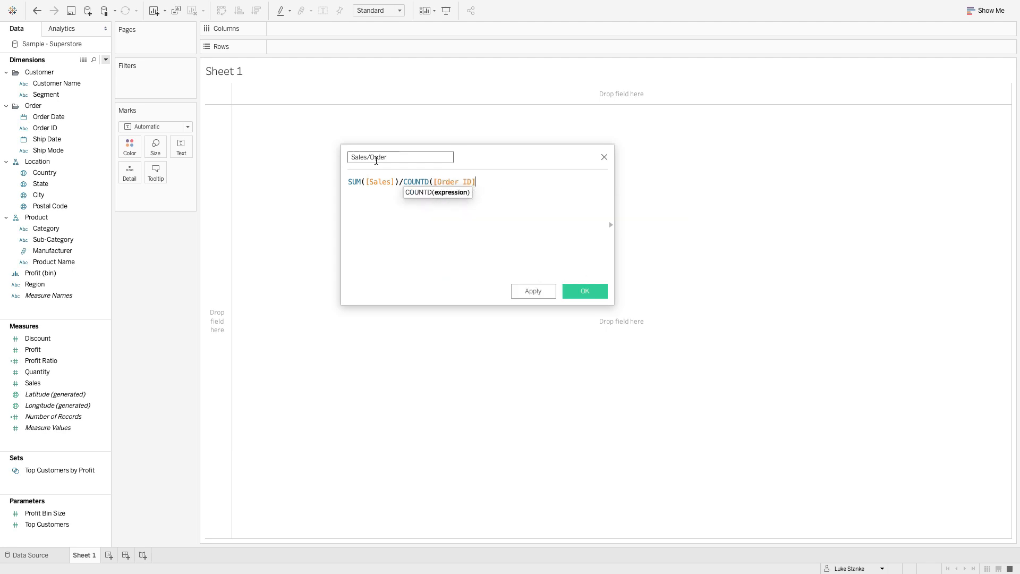
{"action": "type", "text": ")"}
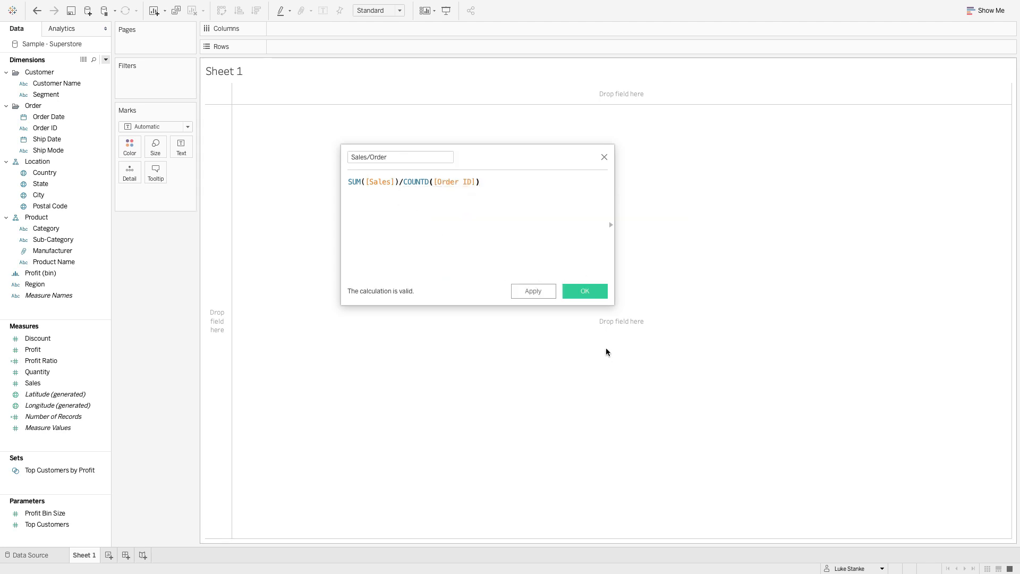
{"action": "left_click", "coordinate": [584, 290]}
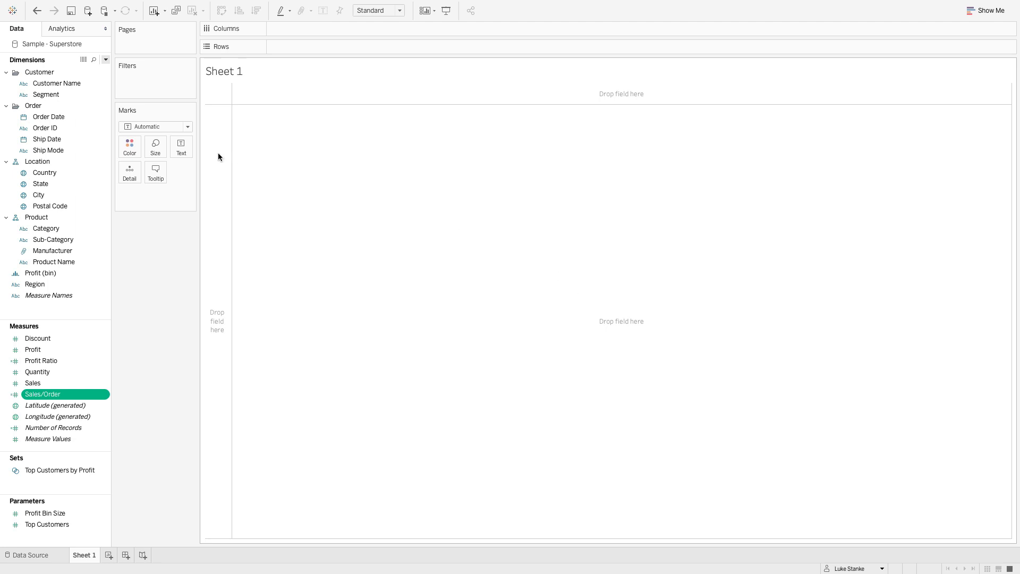
- Find the Sub-Category field by searching for "su", place it on Rows, and clear the search
{"action": "key", "text": "ctrl+f"}
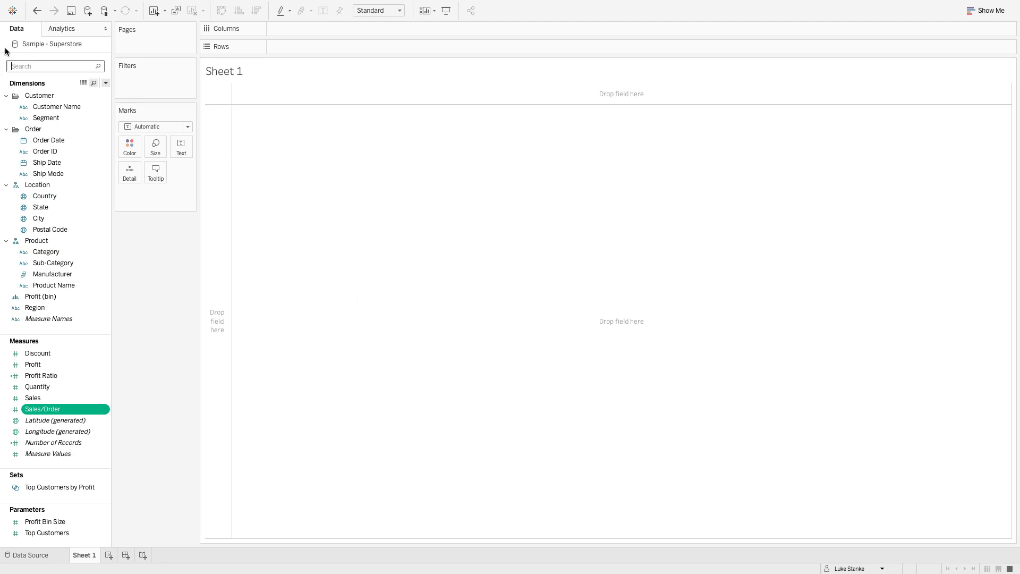
{"action": "type", "text": "su"}
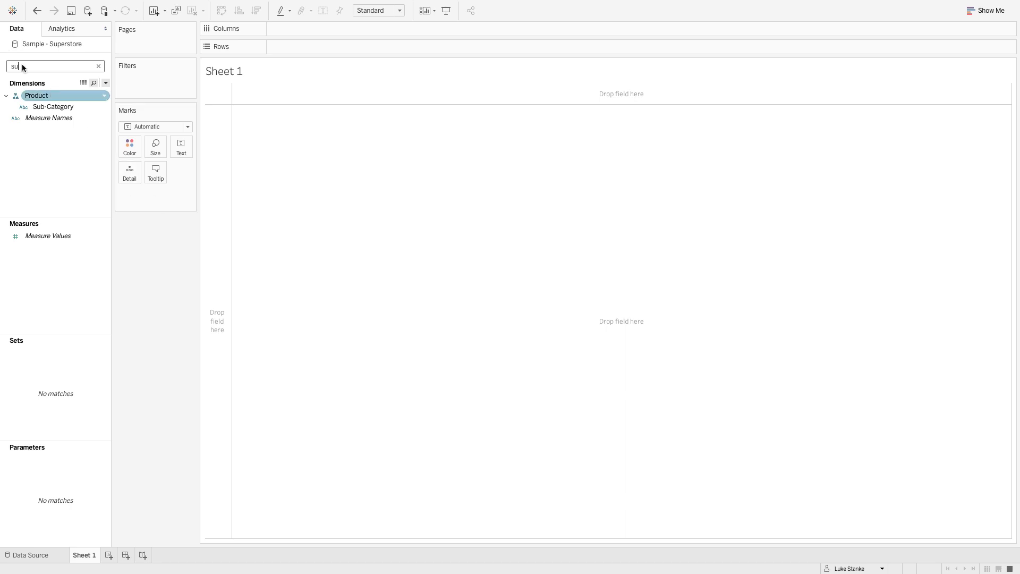
{"action": "left_click_drag", "start_coordinate": [42, 107], "coordinate": [215, 146]}
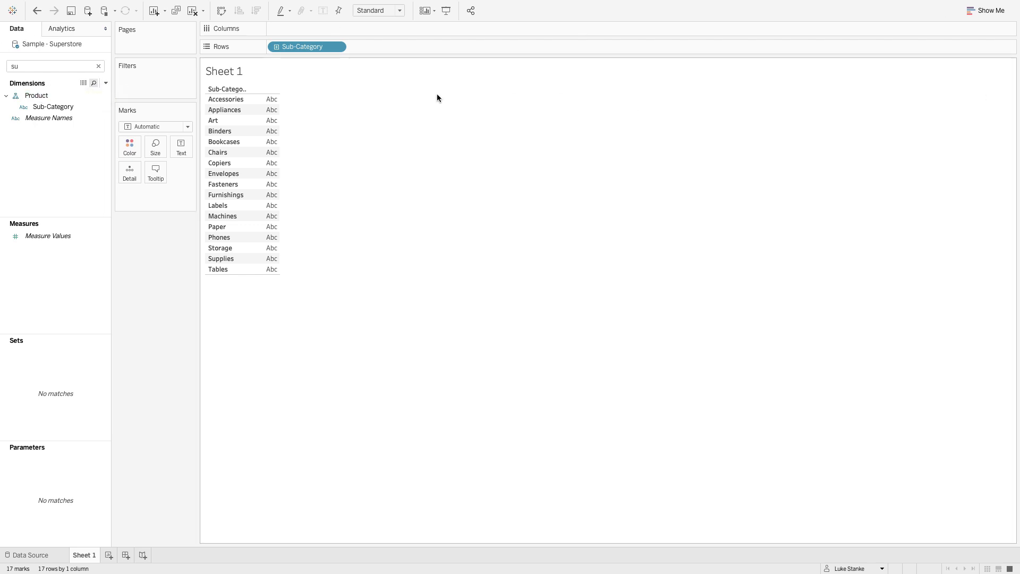
{"action": "left_click", "coordinate": [98, 65]}
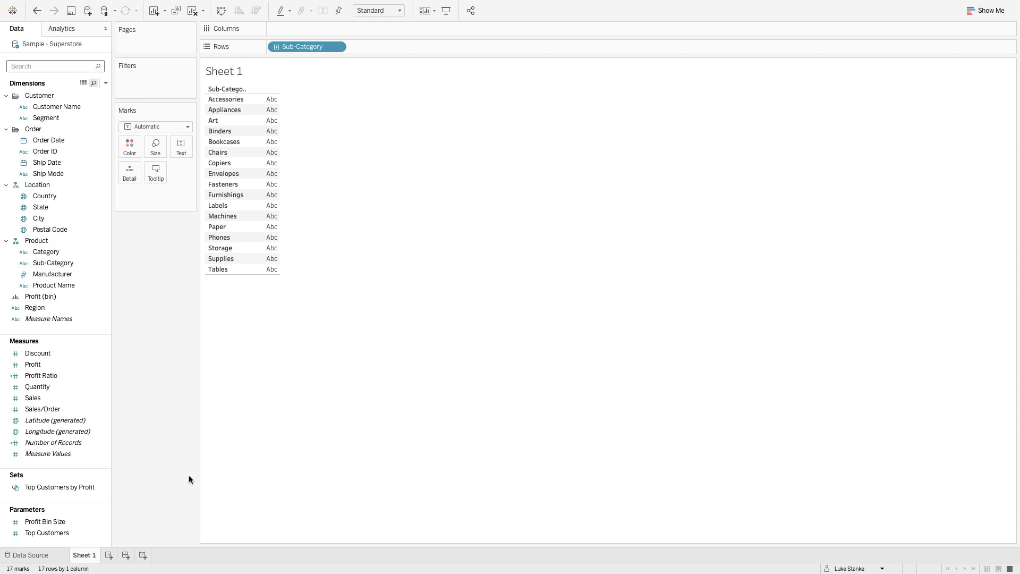
- Add the Sales, Sales/Order and Profit Ratio measures to the Sub-Category table
{"action": "double_click", "coordinate": [49, 396]}
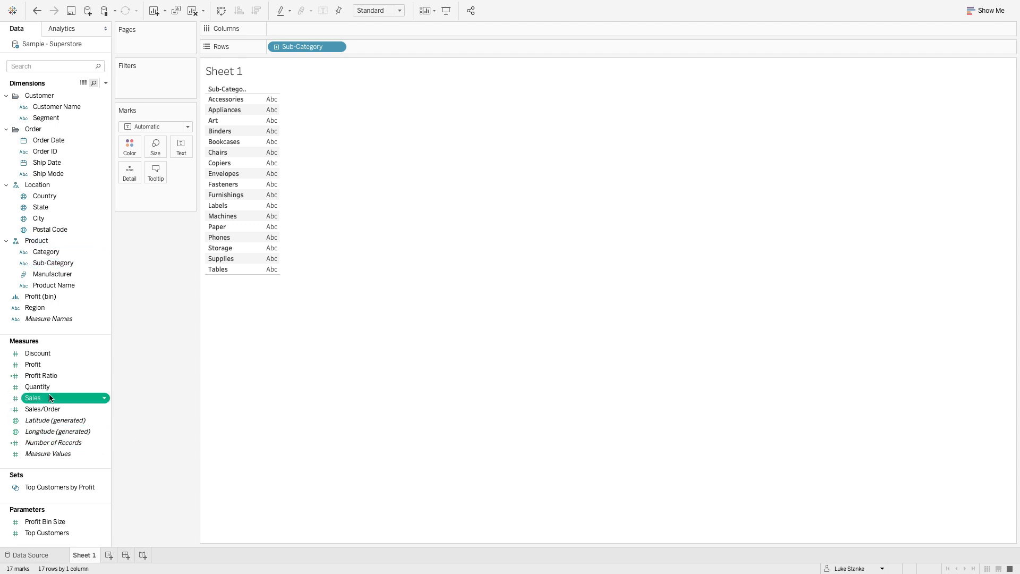
{"action": "double_click", "coordinate": [60, 410]}
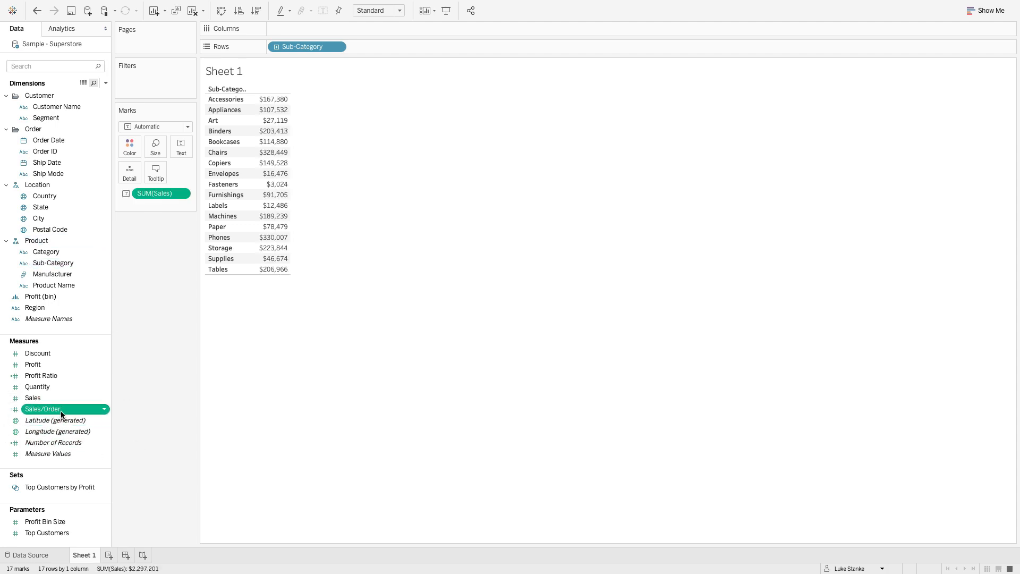
{"action": "double_click", "coordinate": [81, 375]}
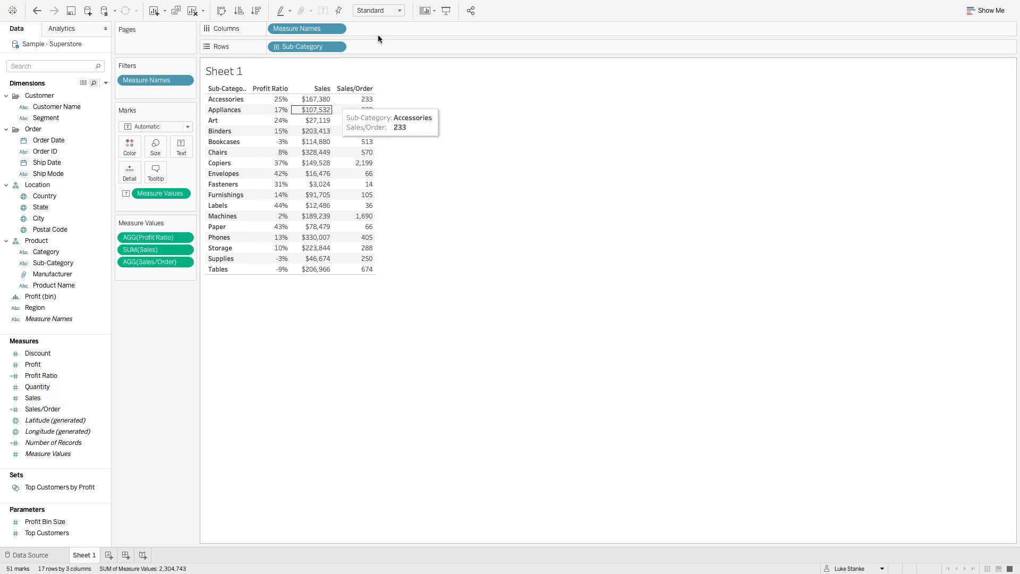
- Remove Measure Names from Columns and place Sales, Sales/Order and Profit Ratio there as separate bar charts
{"action": "left_click_drag", "start_coordinate": [304, 28], "coordinate": [156, 377]}
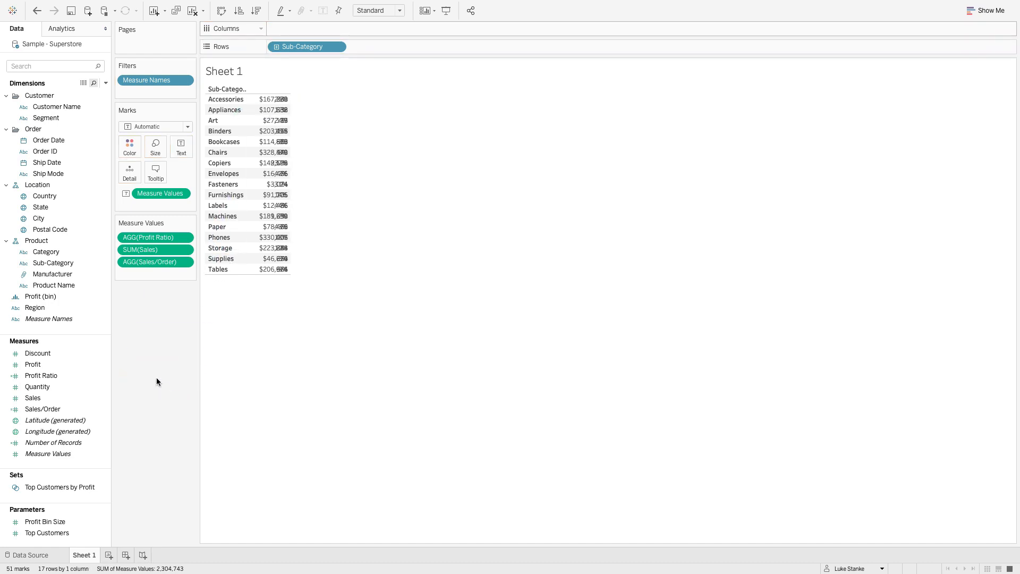
{"action": "left_click", "coordinate": [145, 239]}
{"action": "left_click", "coordinate": [155, 265], "text": "shift"}
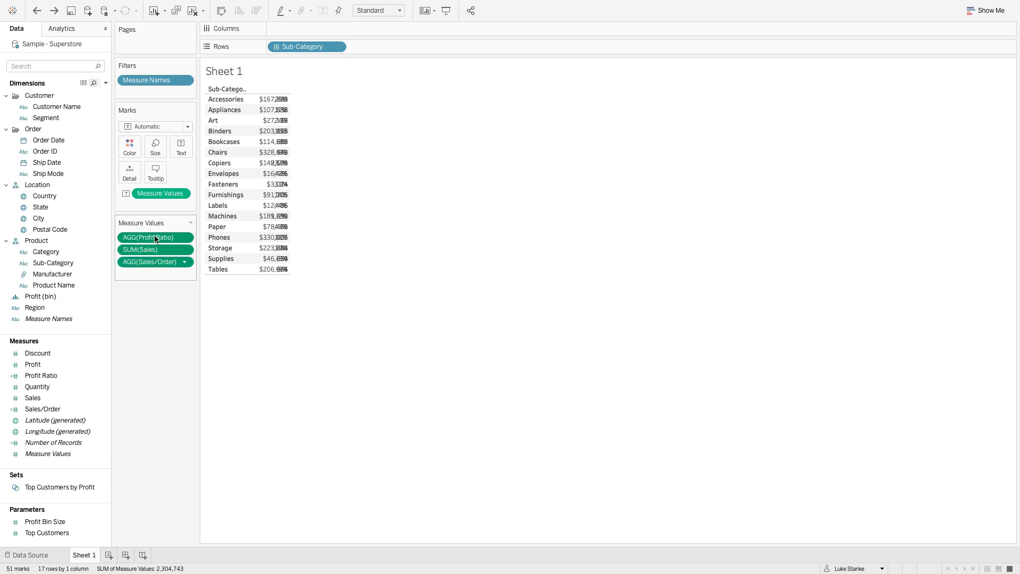
{"action": "left_click_drag", "start_coordinate": [155, 263], "coordinate": [569, 30]}
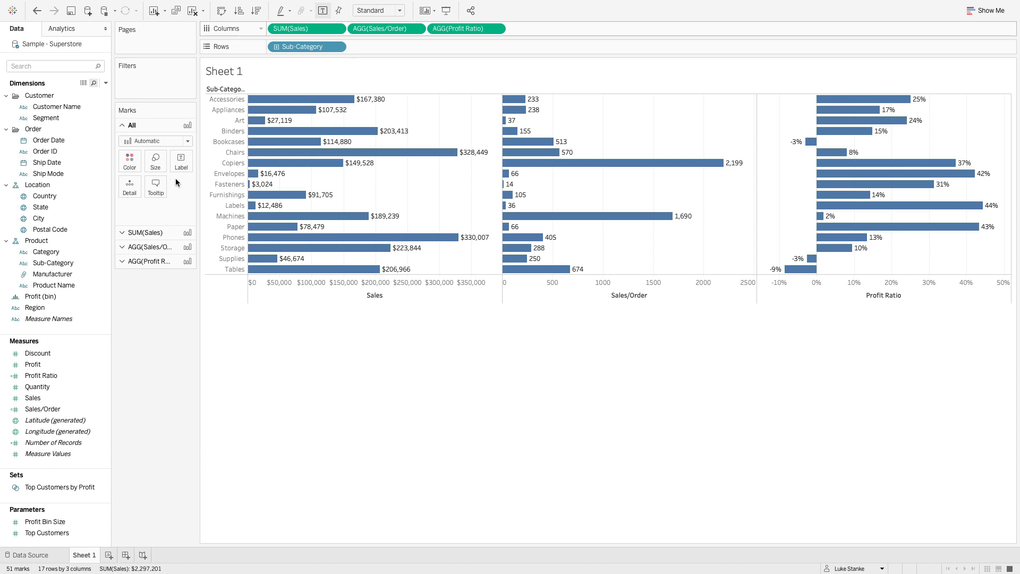
- Create a new calculated field with the formula [Profit Ratio] > 0
{"action": "left_click", "coordinate": [25, 65]}
{"action": "type", "text": "pro"}
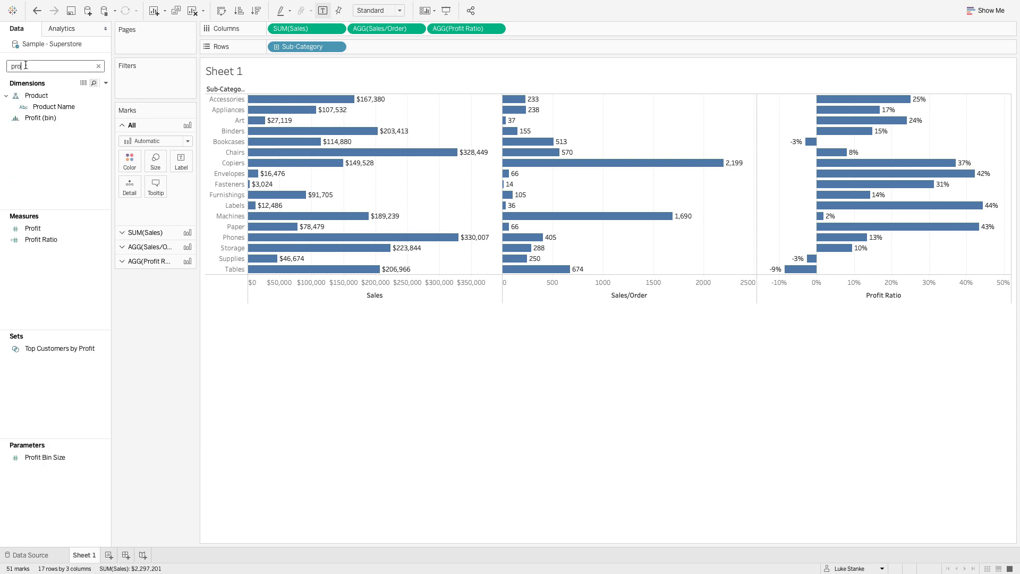
{"action": "left_click", "coordinate": [44, 240]}
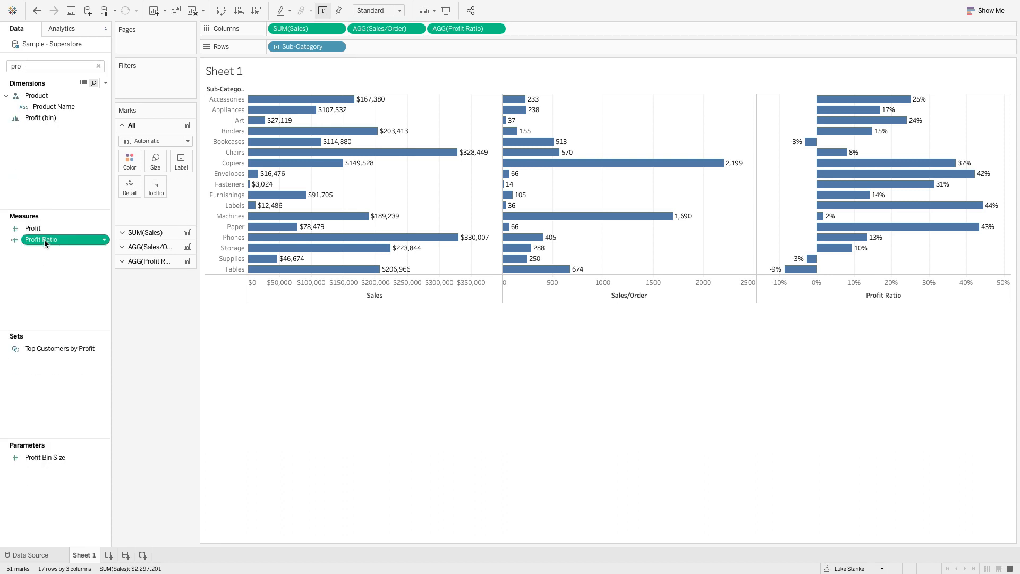
{"action": "left_click", "coordinate": [106, 82]}
{"action": "left_click", "coordinate": [79, 94]}
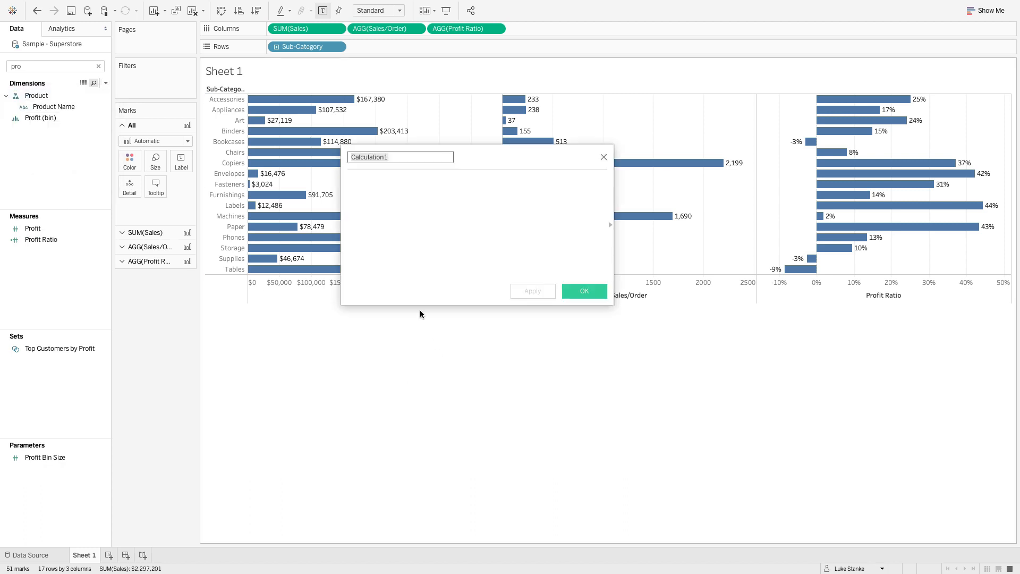
{"action": "left_click", "coordinate": [375, 234]}
{"action": "type", "text": "Pro"}
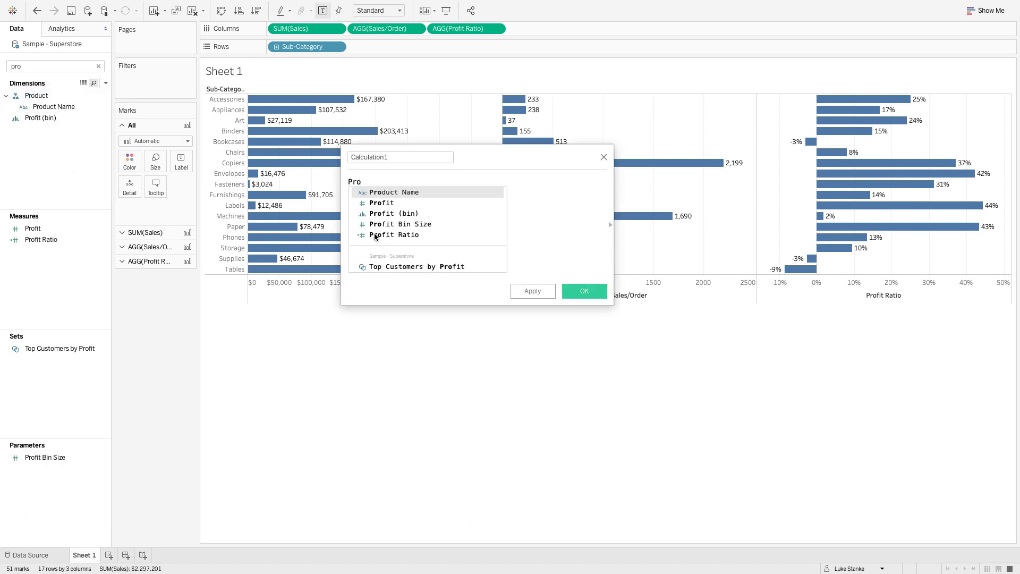
{"action": "type", "text": "f"}
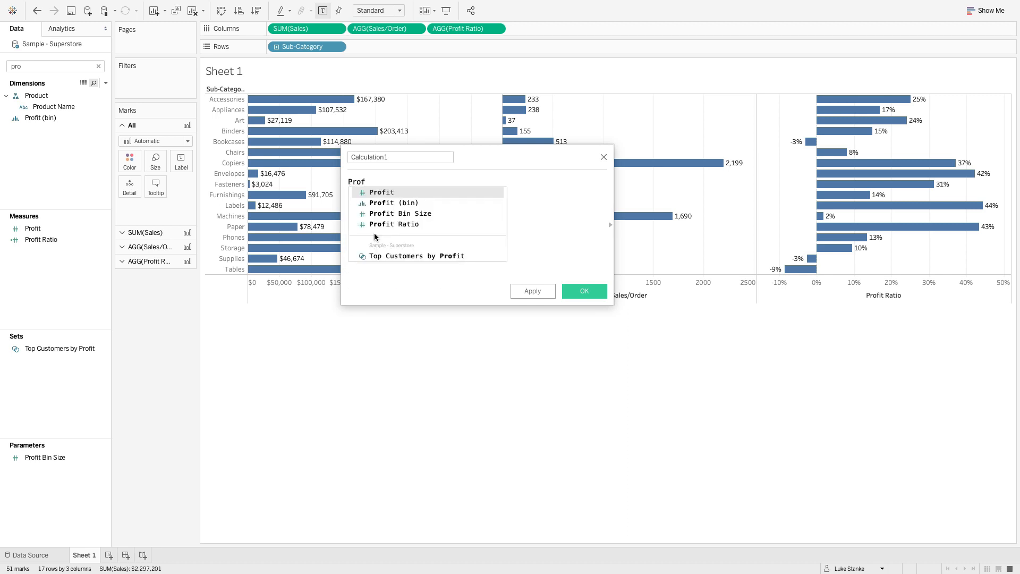
{"action": "key", "text": "Down"}
{"action": "key", "text": "Down"}
{"action": "key", "text": "Down"}
{"action": "key", "text": "Return"}
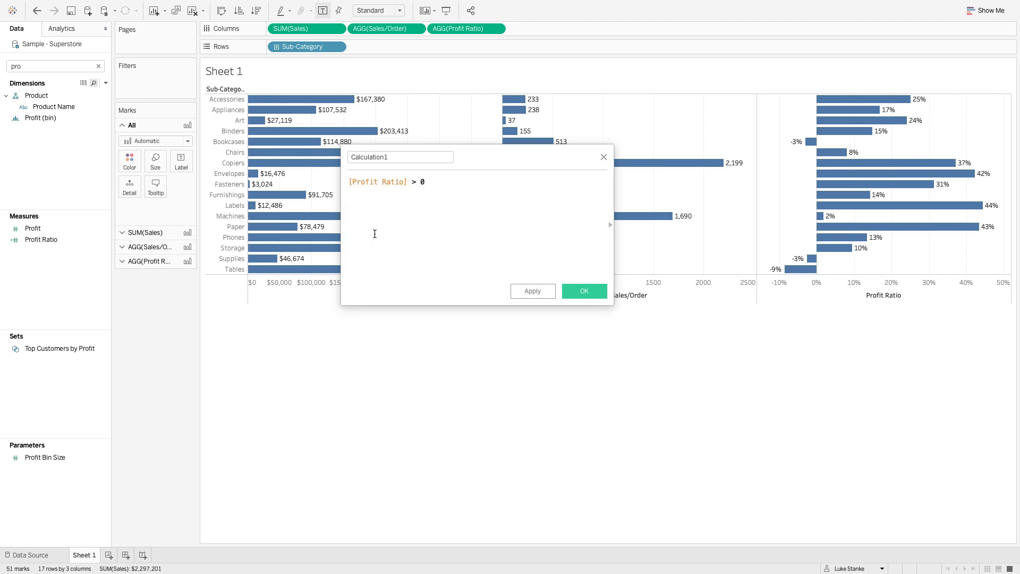
- Name the profit ratio calculation Bar Color and save it
{"action": "double_click", "coordinate": [385, 158]}
{"action": "type", "text": "Bar Color"}
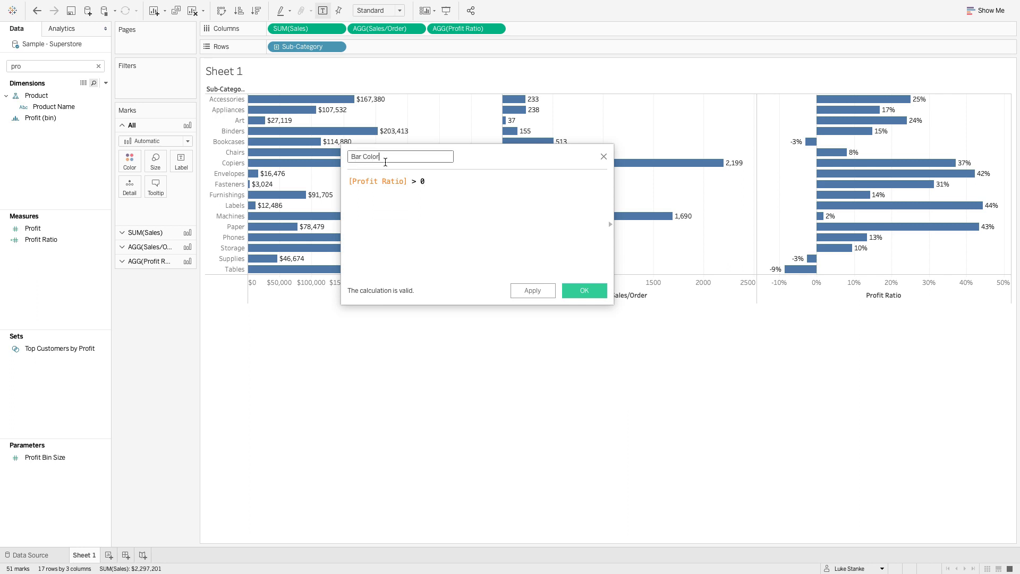
{"action": "left_click", "coordinate": [575, 293]}
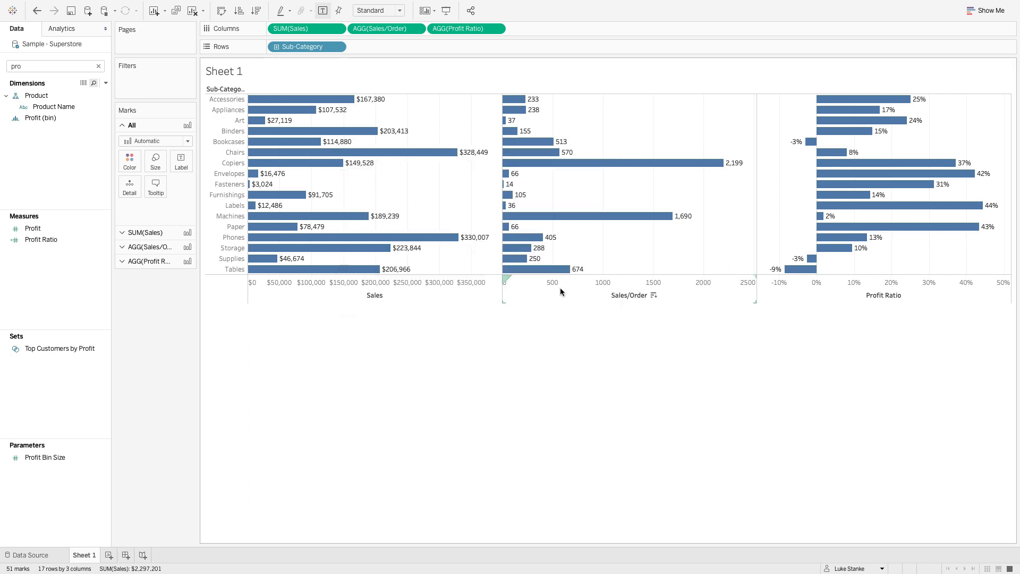
- Search the fields for "co" and color all three bar charts by the Bar Color calculation
{"action": "key", "text": "BackSpace"}
{"action": "key", "text": "BackSpace"}
{"action": "key", "text": "BackSpace"}
{"action": "type", "text": "co"}
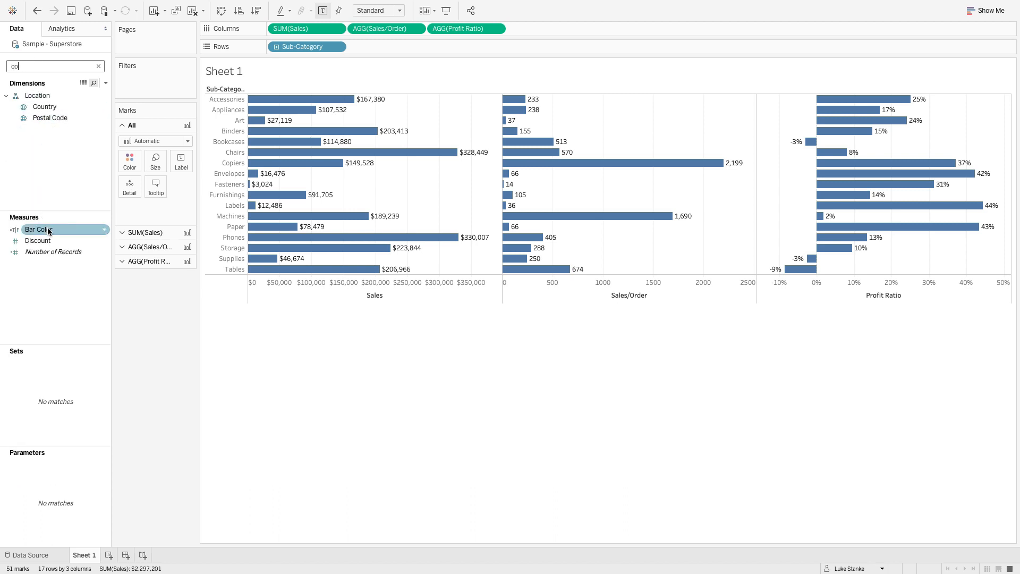
{"action": "left_click_drag", "start_coordinate": [46, 228], "coordinate": [132, 161]}
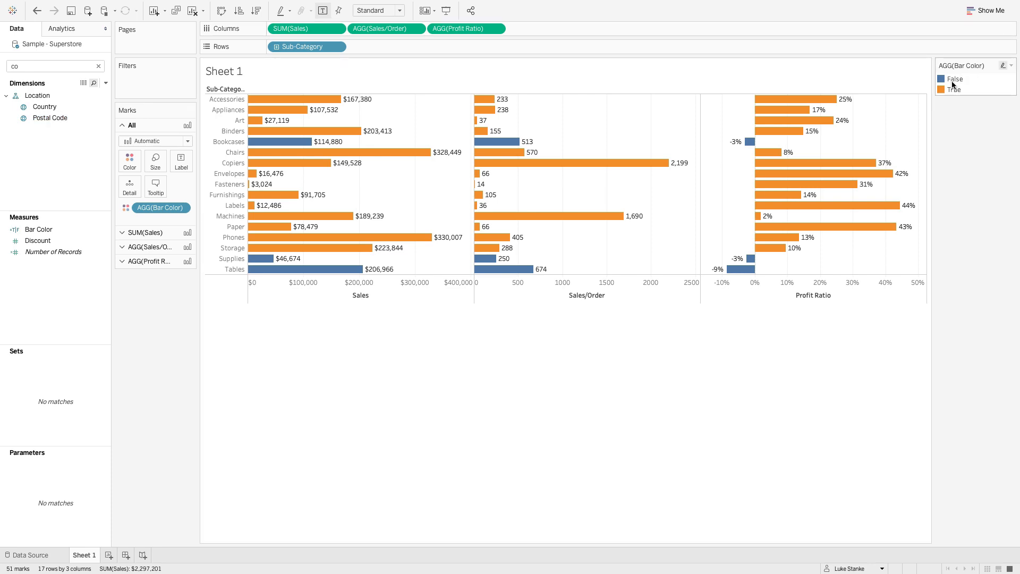
- Copy the Ruby Red hex code from the challenge requirements and set the False bar color to D81159
{"action": "key", "text": "ctrl+Left"}
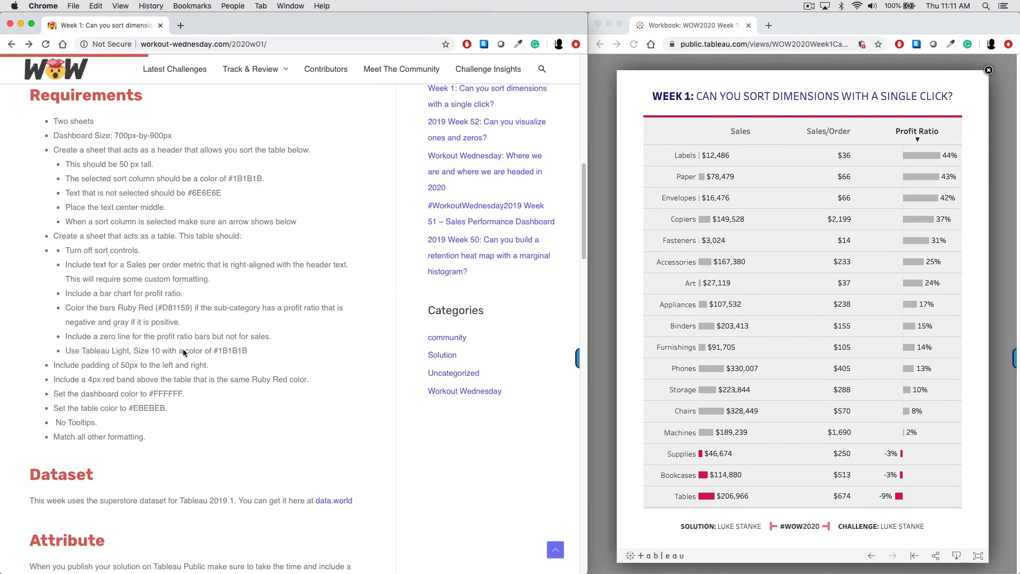
{"action": "double_click", "coordinate": [173, 308]}
{"action": "key", "text": "ctrl+Right"}
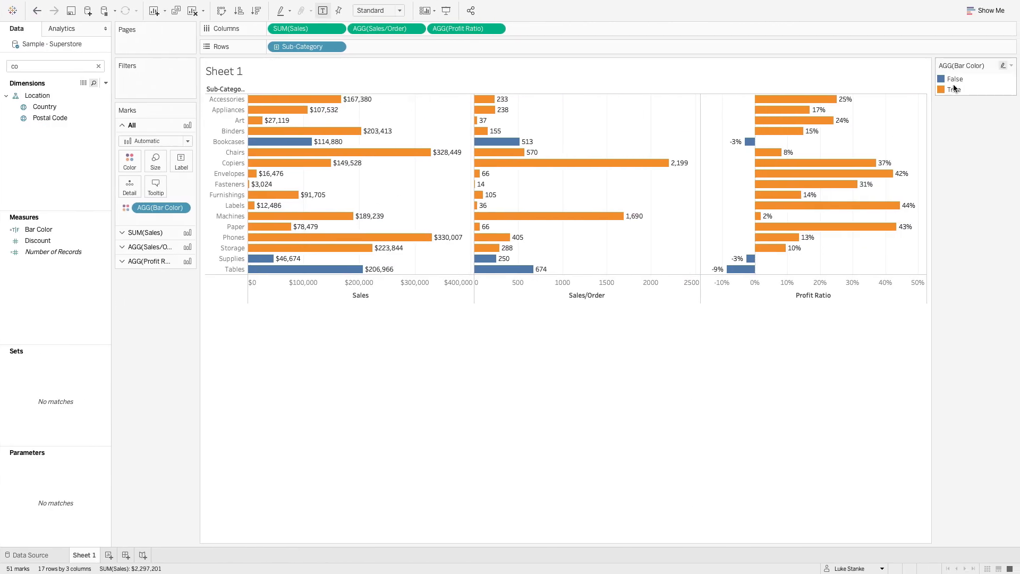
{"action": "double_click", "coordinate": [954, 79]}
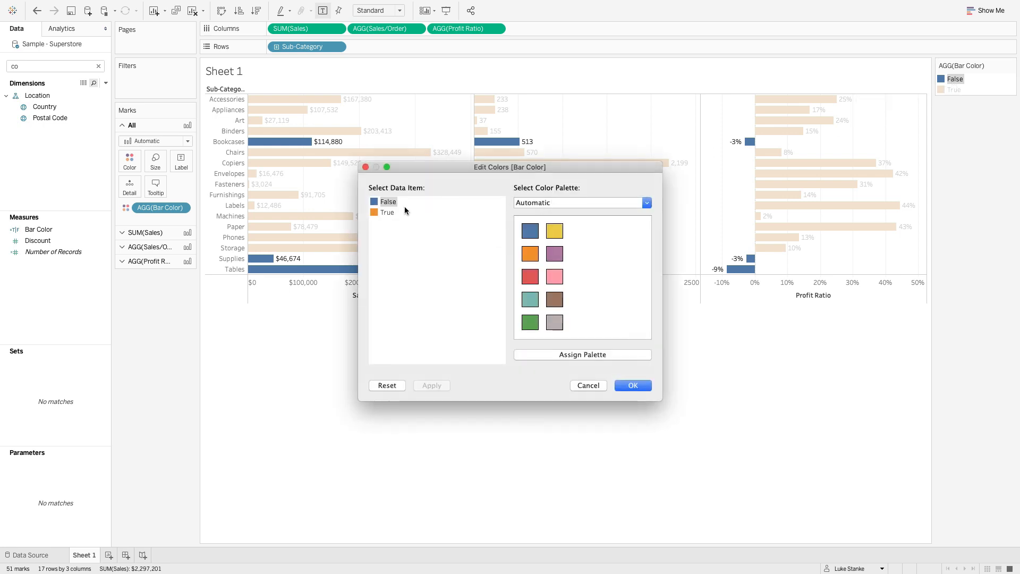
{"action": "double_click", "coordinate": [388, 203]}
{"action": "double_click", "coordinate": [224, 352]}
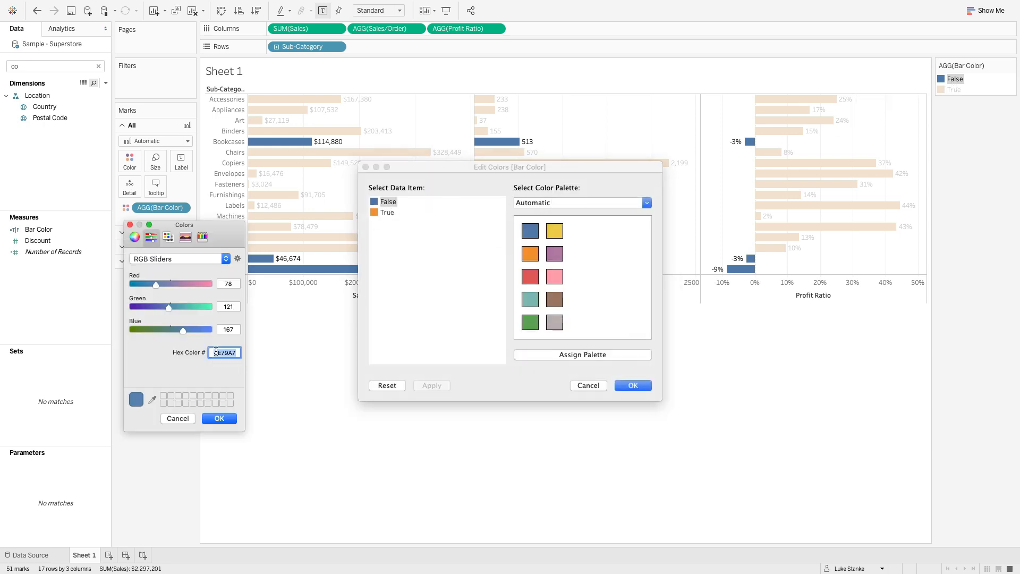
{"action": "type", "text": "D81159"}
{"action": "left_click", "coordinate": [223, 417]}
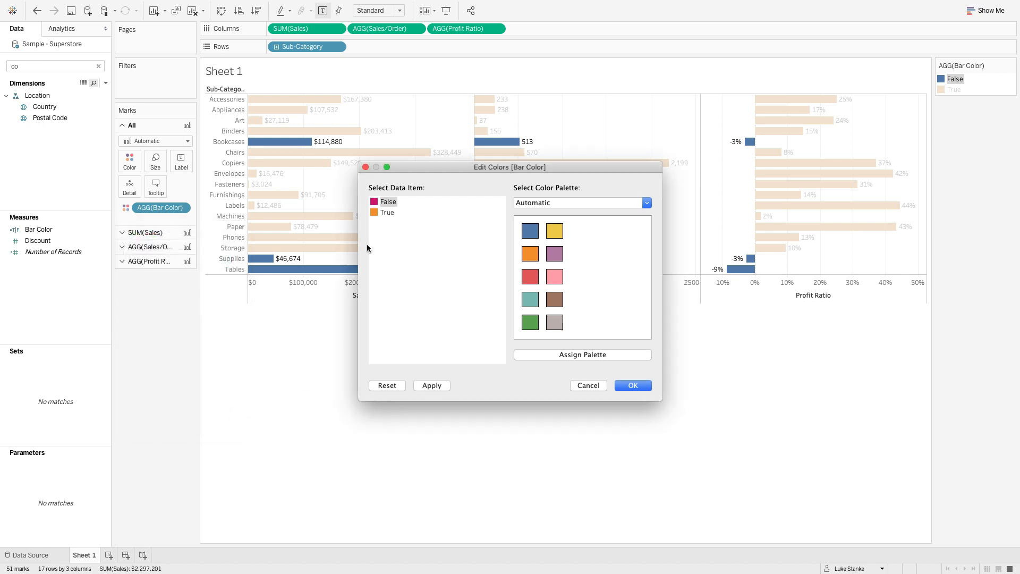
- Give the True bars the dark slate gray from the Seattle Grays palette and apply the color changes
{"action": "left_click", "coordinate": [388, 213]}
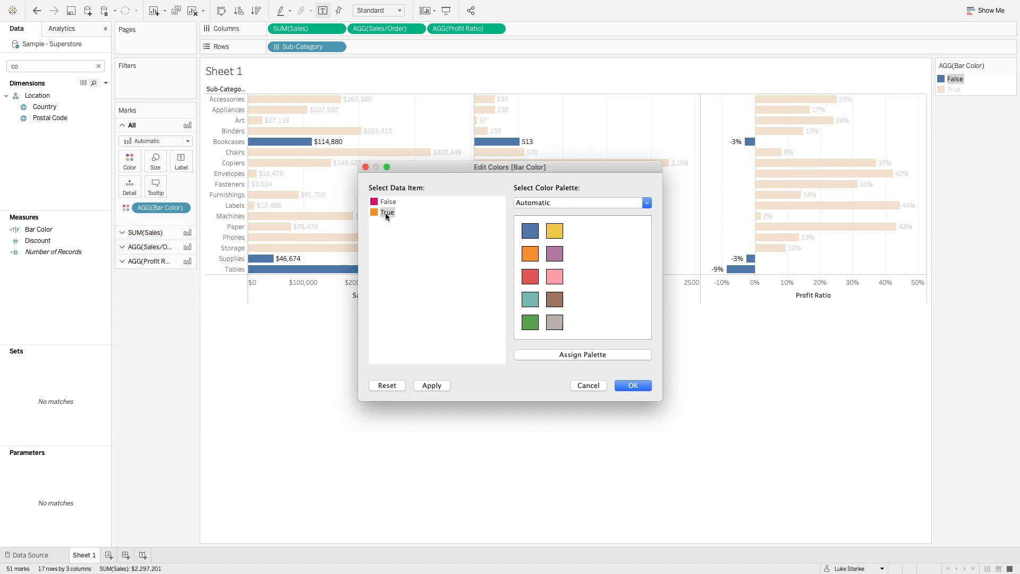
{"action": "left_click", "coordinate": [561, 203]}
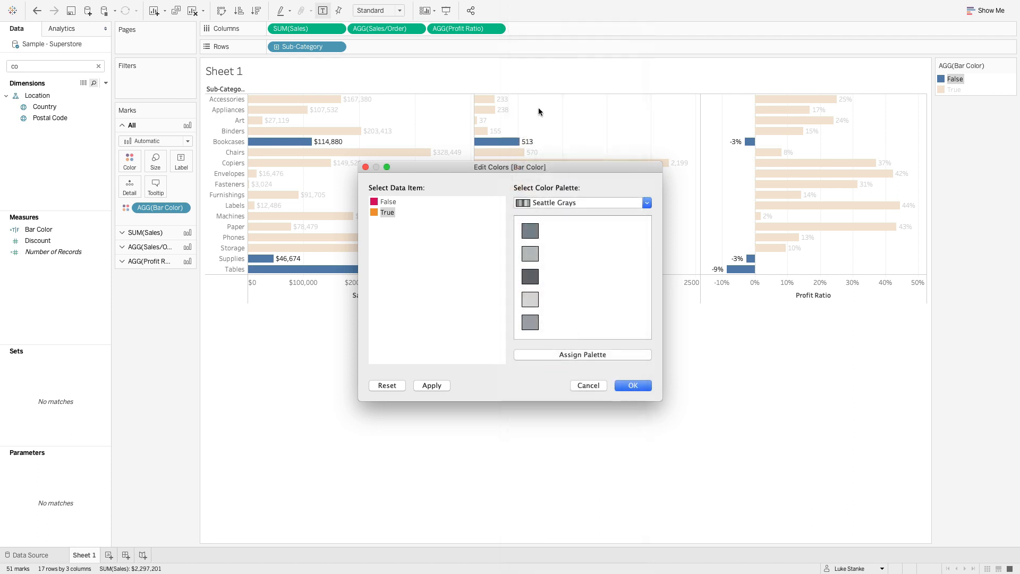
{"action": "left_click", "coordinate": [552, 46]}
{"action": "left_click", "coordinate": [632, 385]}
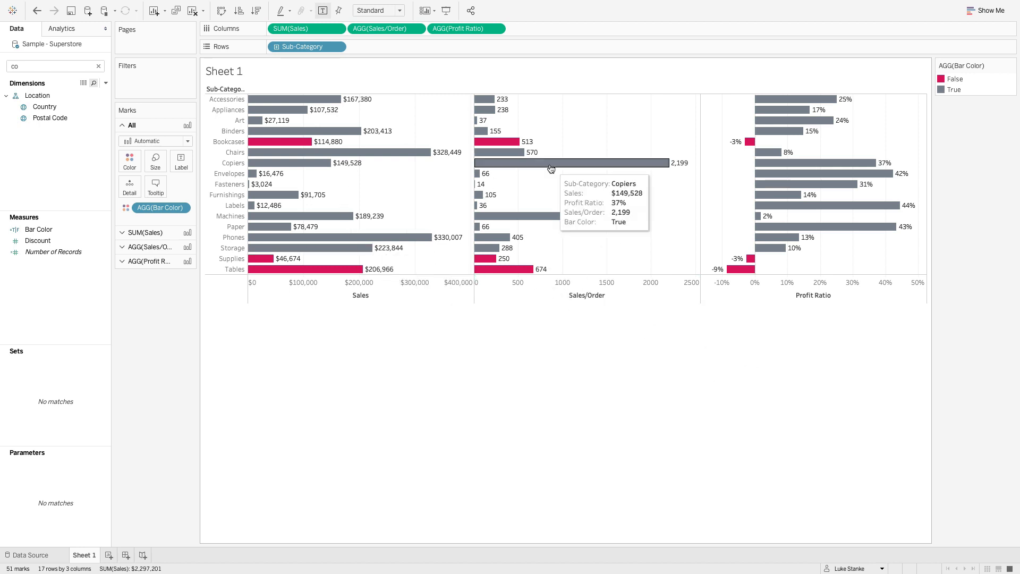
- Add an ad hoc MIN(0.0) measure to Columns and place it between Sales/Order and Profit Ratio
{"action": "left_click_drag", "start_coordinate": [385, 28], "coordinate": [366, 32]}
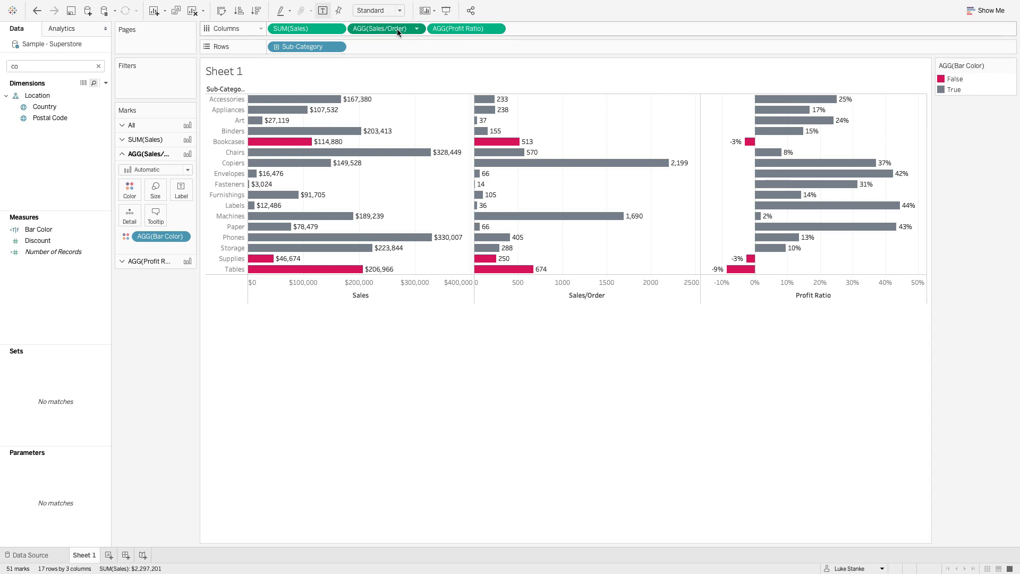
{"action": "double_click", "coordinate": [514, 30]}
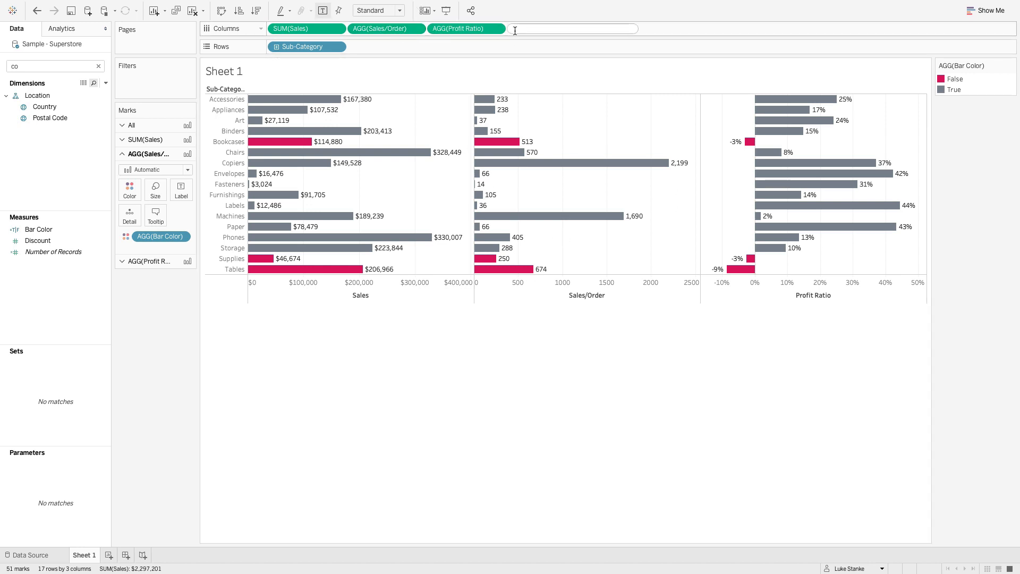
{"action": "type", "text": "MIN"}
{"action": "key", "text": "Return"}
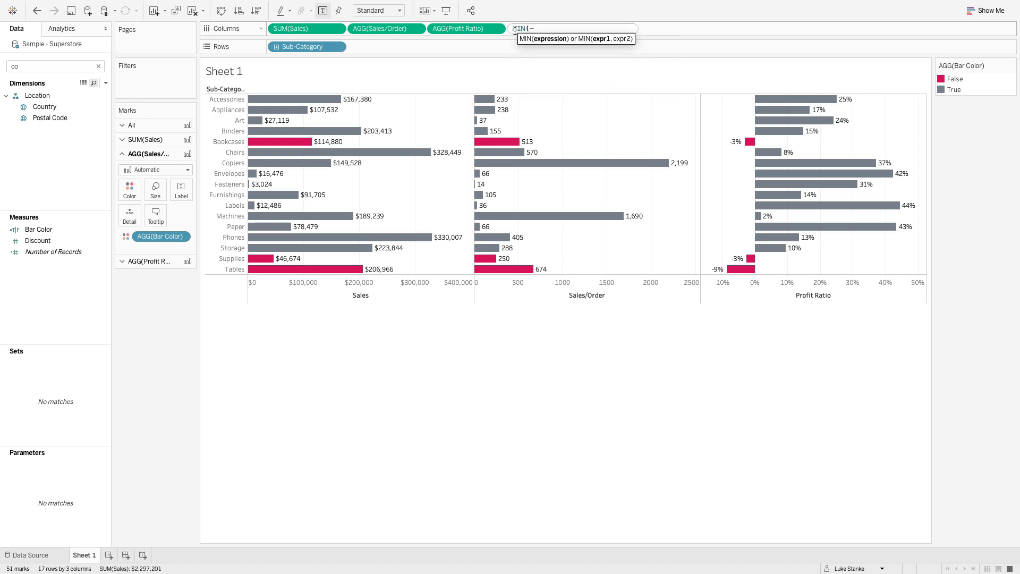
{"action": "type", "text": ")"}
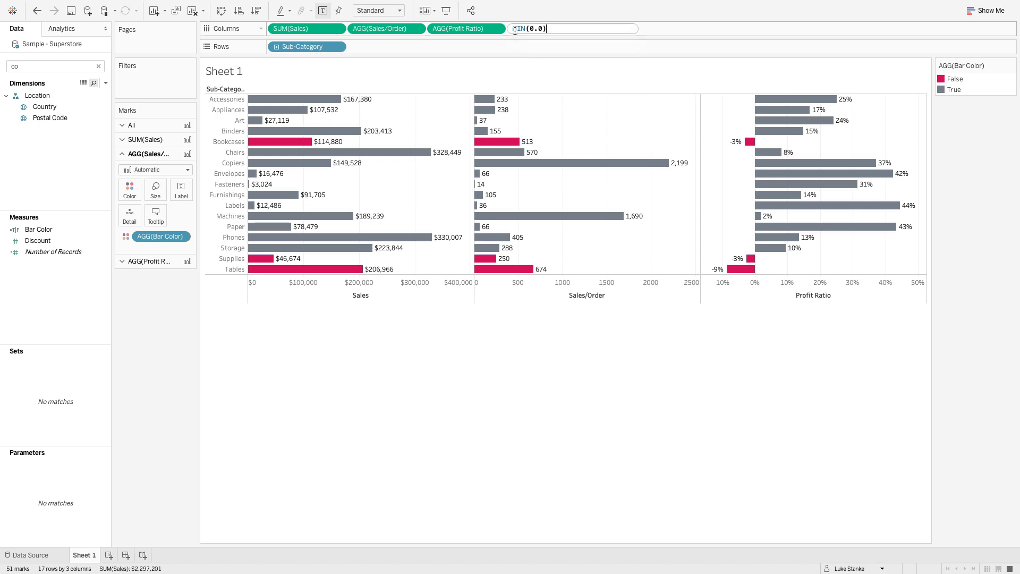
{"action": "key", "text": "Return"}
{"action": "left_click_drag", "start_coordinate": [514, 30], "coordinate": [431, 30]}
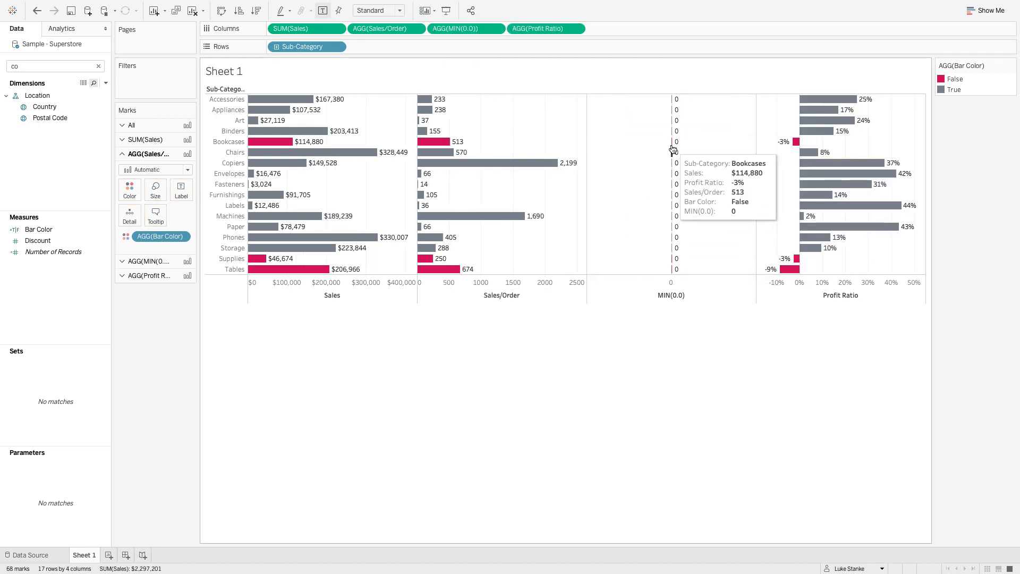
- Move Sales/Order from Columns to the label of the MIN(0.0) marks and remove Bar Color from those marks
{"action": "left_click", "coordinate": [137, 275]}
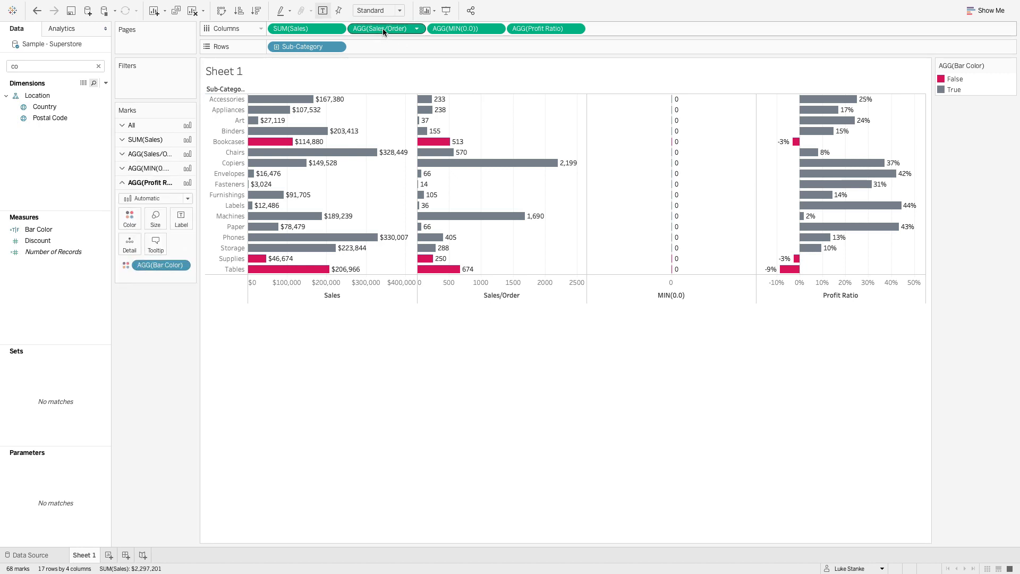
{"action": "left_click", "coordinate": [152, 169]}
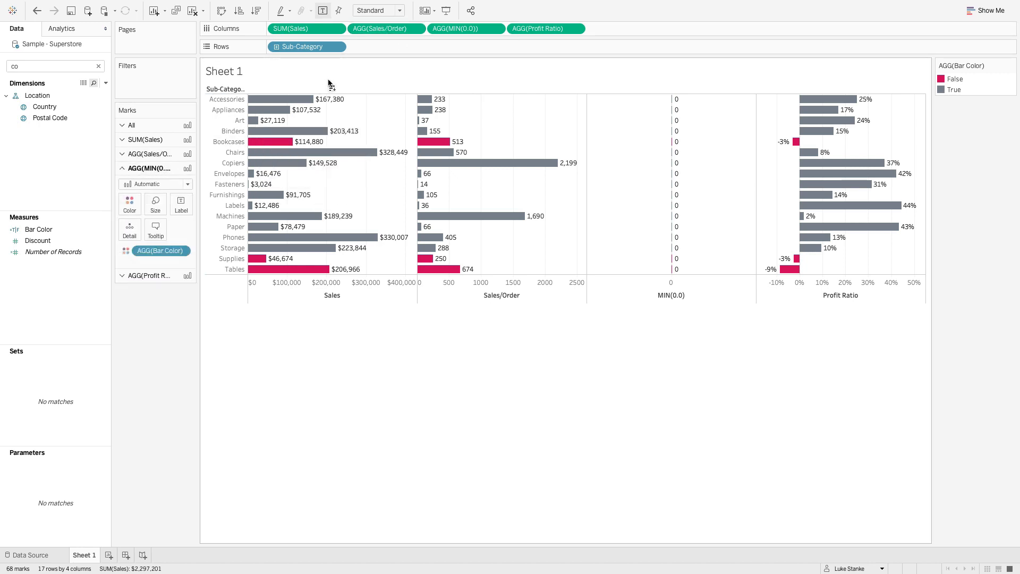
{"action": "left_click_drag", "start_coordinate": [361, 29], "coordinate": [182, 414]}
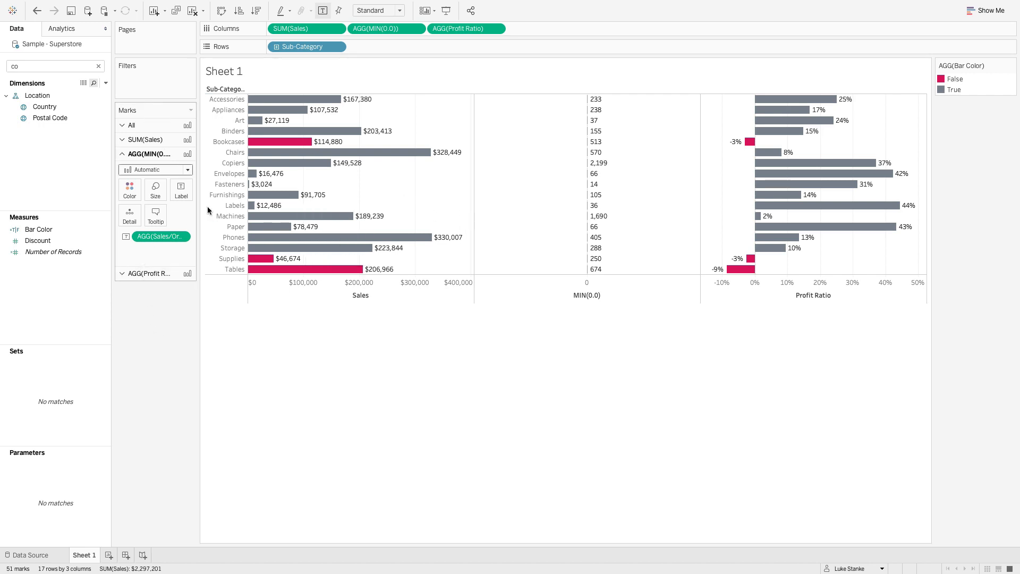
- Align the MIN(0.0) labels horizontally to the left and change that measure's mark type to Gantt Bar
{"action": "left_click", "coordinate": [180, 192]}
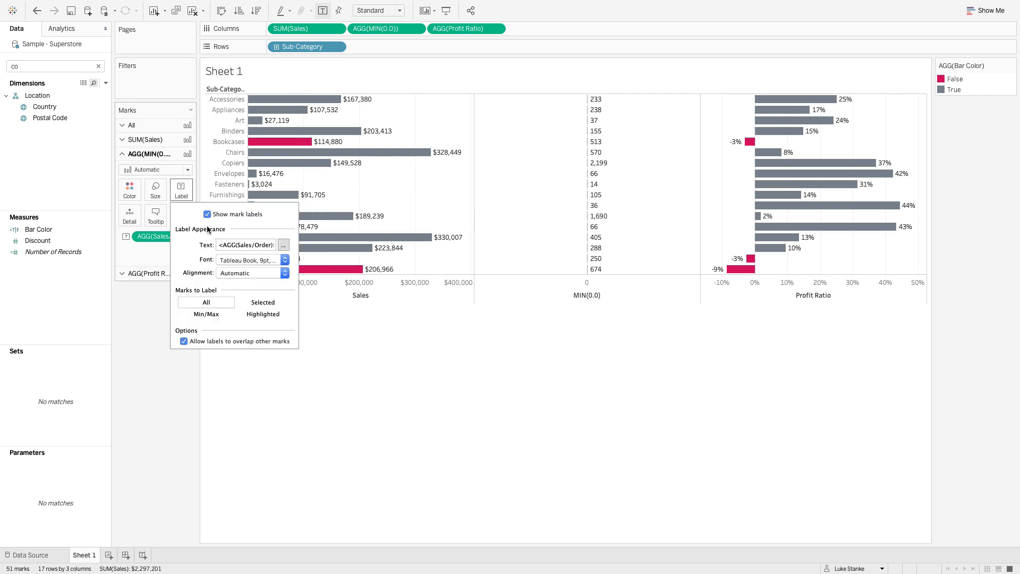
{"action": "left_click", "coordinate": [258, 269]}
{"action": "left_click", "coordinate": [232, 323]}
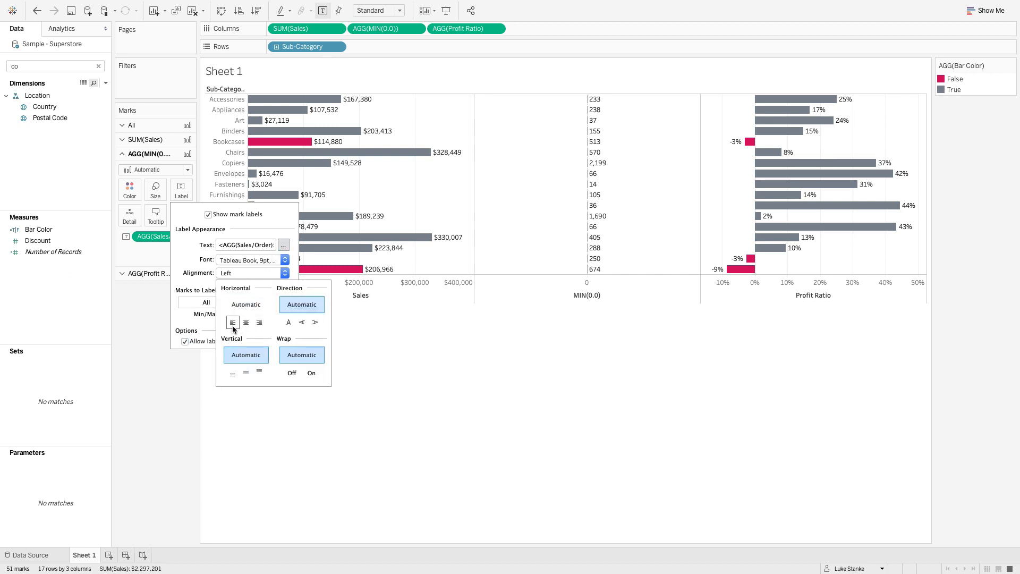
{"action": "left_click", "coordinate": [142, 169]}
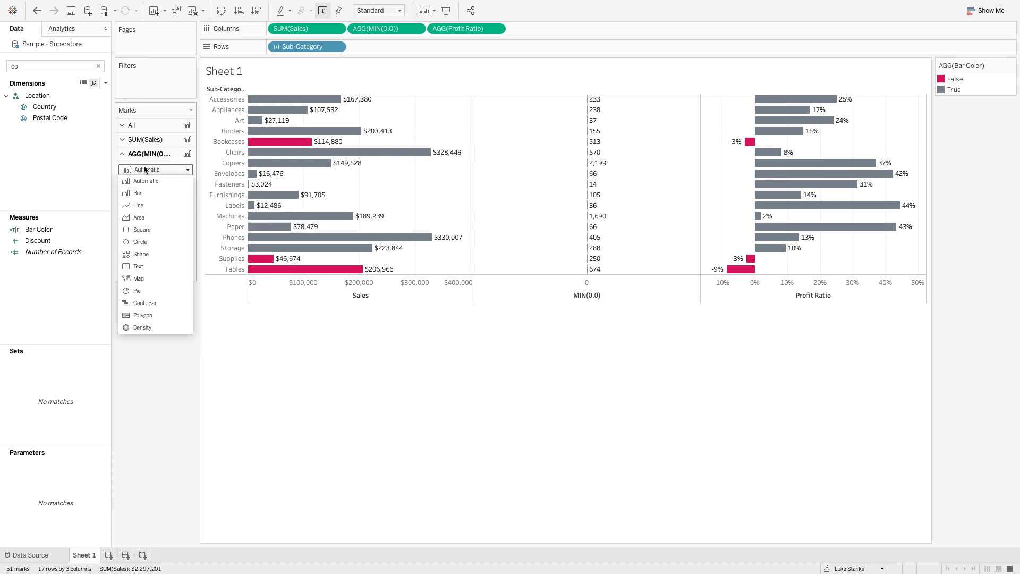
{"action": "left_click", "coordinate": [156, 301]}
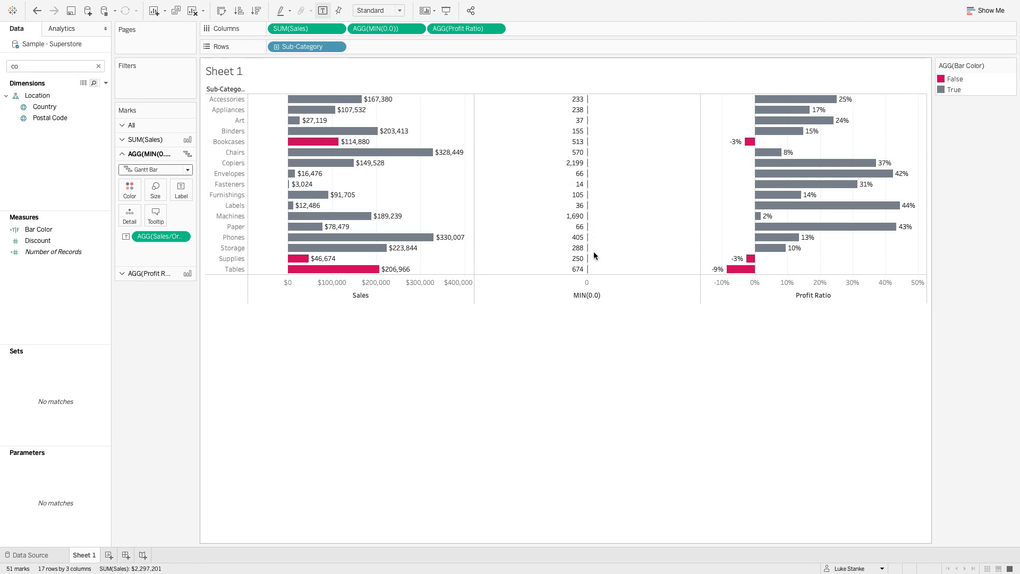
- Check the reference dashboard, raise the sheet's row divider level to the maximum and set the column divider pane border to None
{"action": "key", "text": "ctrl+Left"}
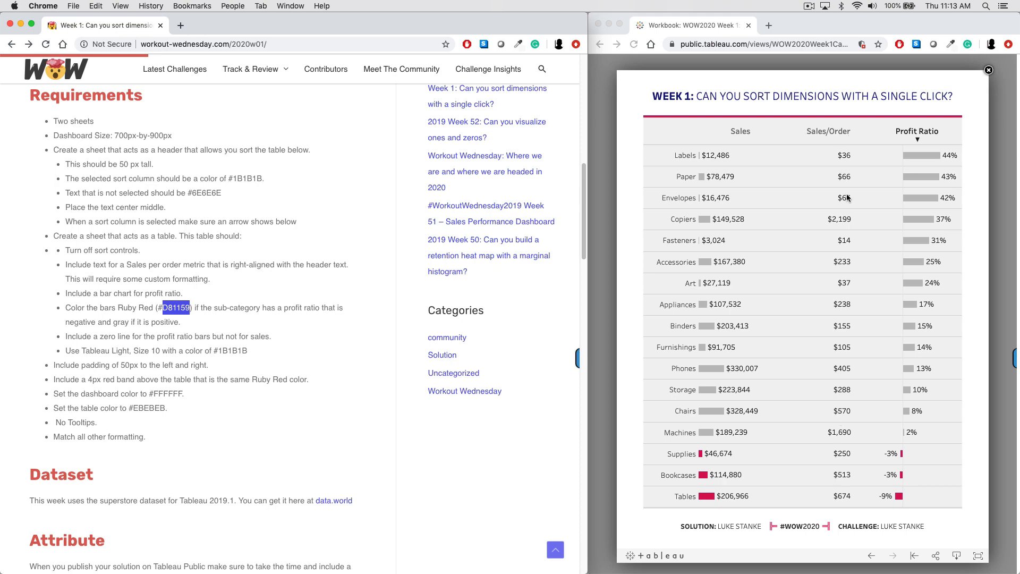
{"action": "key", "text": "ctrl+Right"}
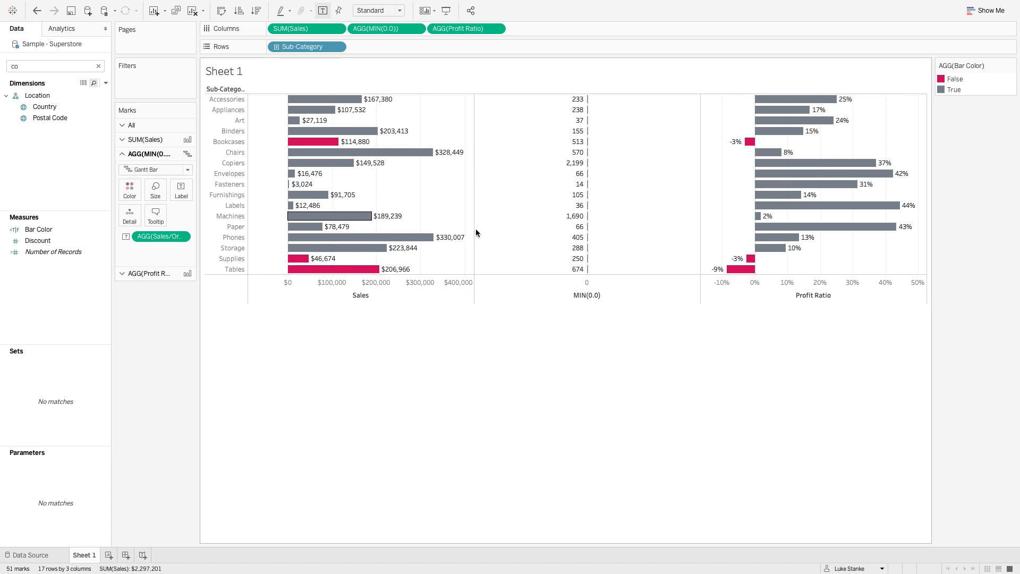
{"action": "right_click", "coordinate": [496, 197]}
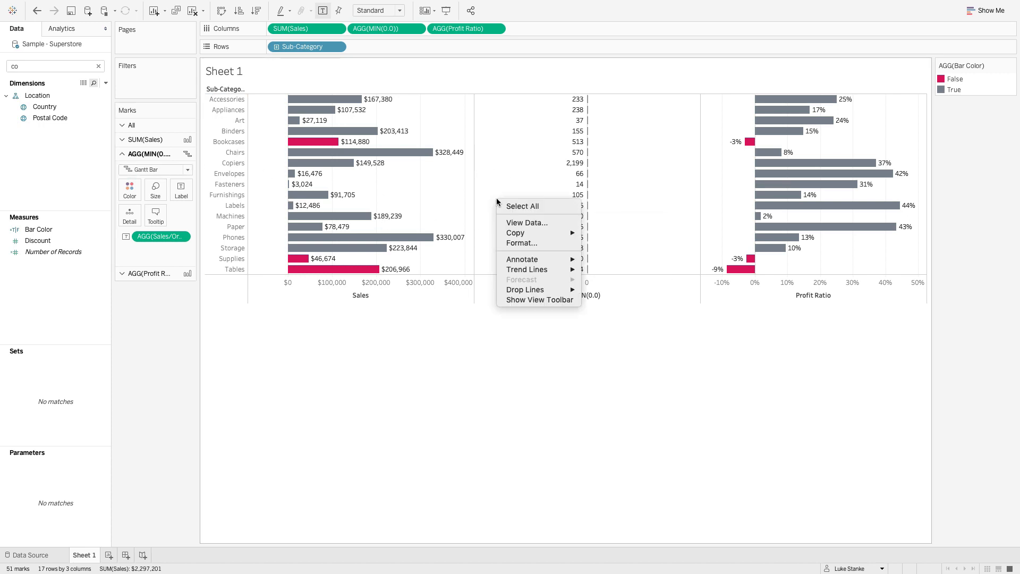
{"action": "left_click", "coordinate": [514, 244]}
{"action": "left_click", "coordinate": [52, 46]}
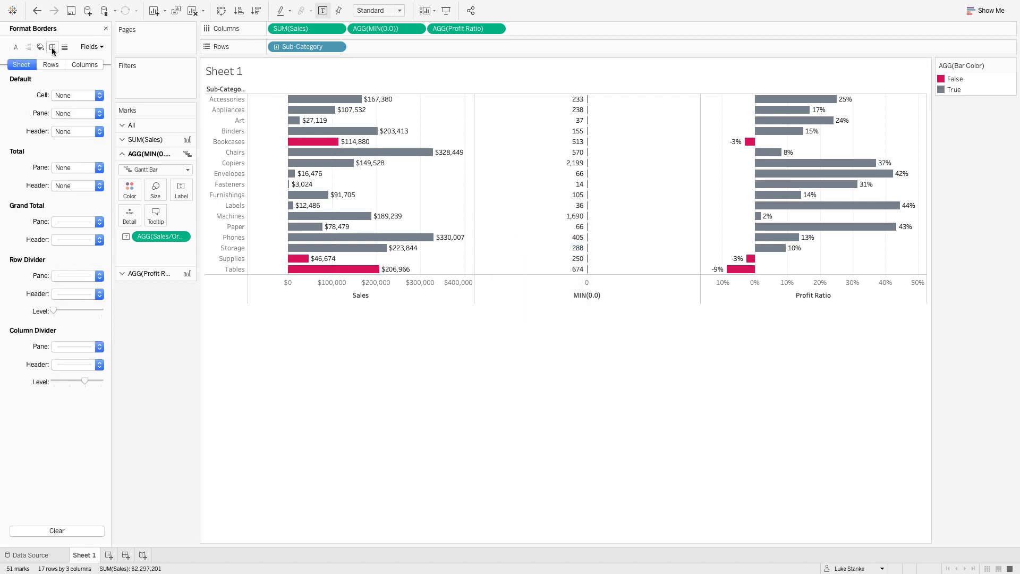
{"action": "left_click", "coordinate": [89, 316]}
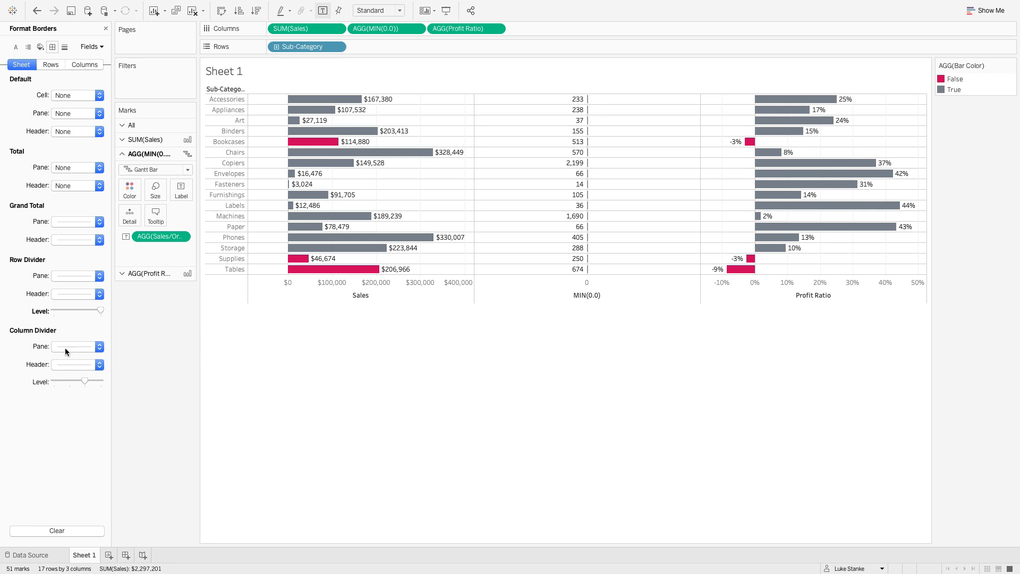
{"action": "left_click", "coordinate": [65, 347]}
{"action": "left_click", "coordinate": [68, 356]}
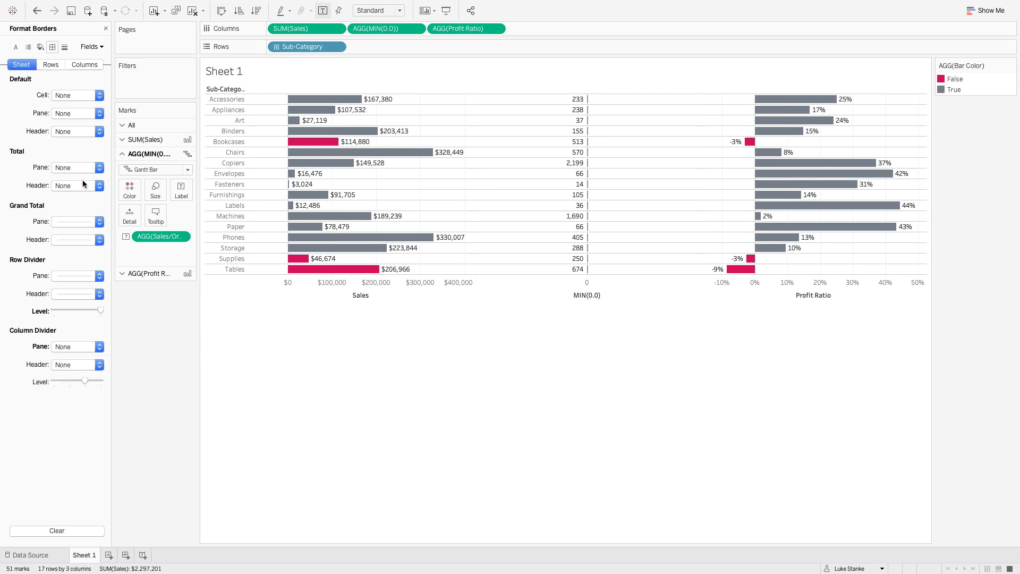
- Set the sheet's grid lines, zero lines, trend lines, reference lines, drop lines and axis ticks to None
{"action": "left_click", "coordinate": [65, 48]}
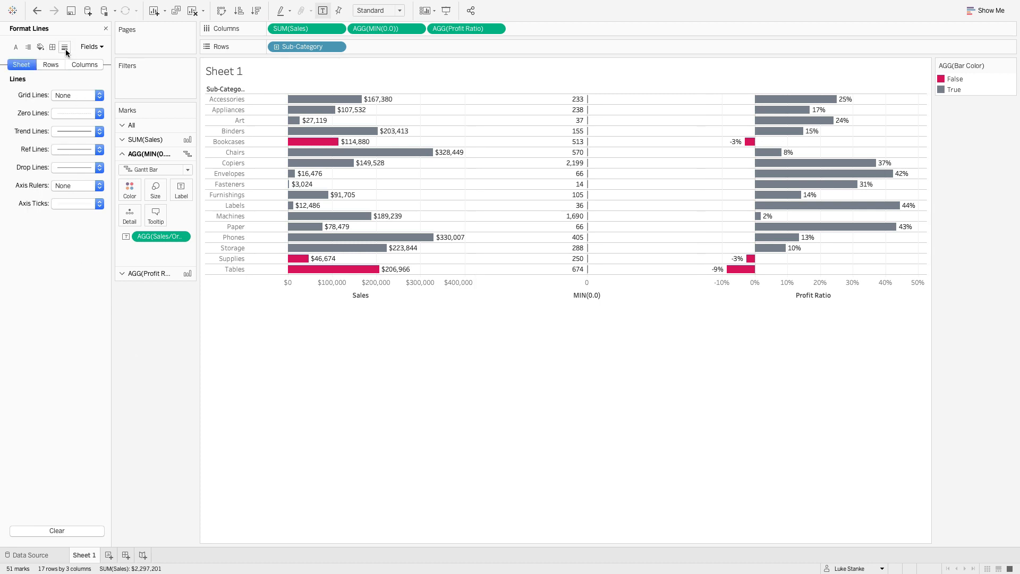
{"action": "left_click", "coordinate": [65, 96]}
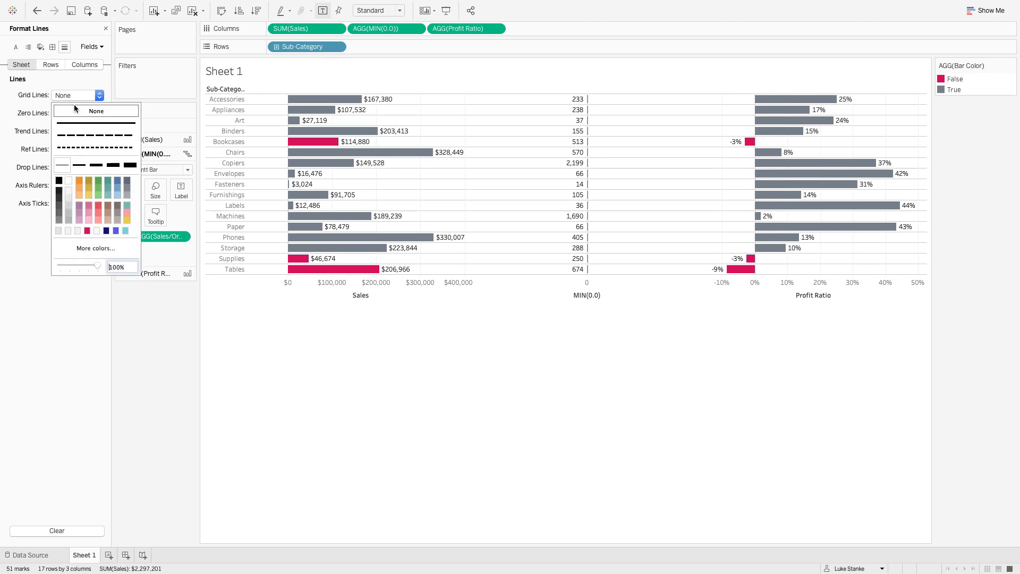
{"action": "left_click", "coordinate": [74, 110]}
{"action": "left_click", "coordinate": [63, 113]}
{"action": "left_click", "coordinate": [56, 128]}
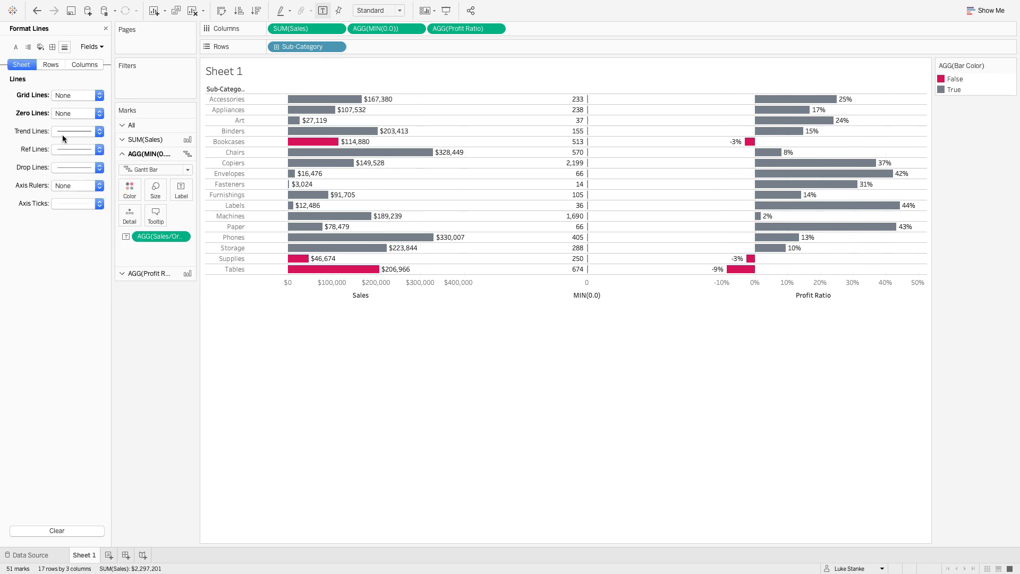
{"action": "left_click", "coordinate": [63, 133]}
{"action": "left_click", "coordinate": [62, 145]}
{"action": "left_click", "coordinate": [63, 150]}
{"action": "left_click", "coordinate": [63, 165]}
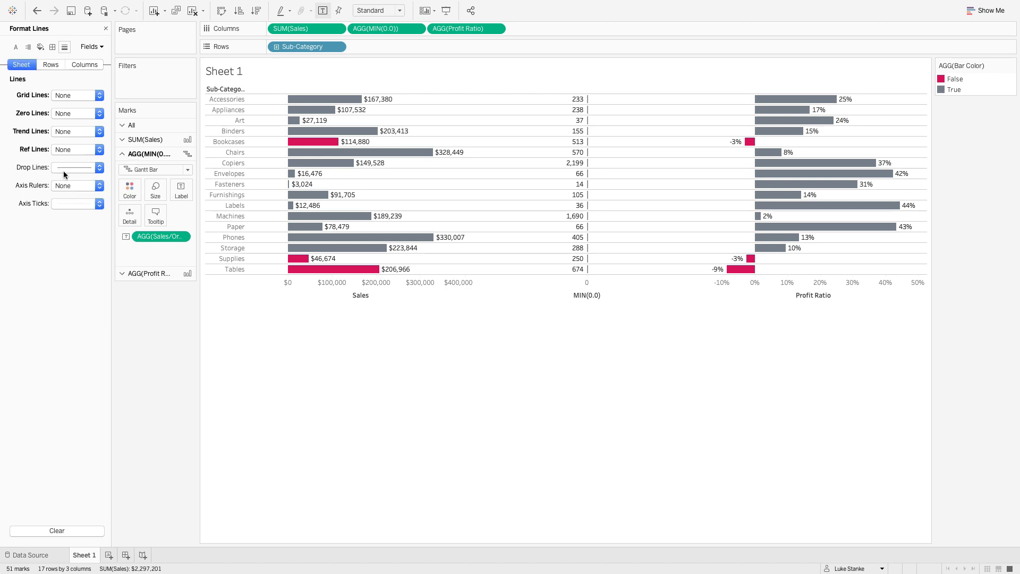
{"action": "left_click", "coordinate": [64, 169]}
{"action": "left_click", "coordinate": [63, 183]}
{"action": "left_click", "coordinate": [69, 204]}
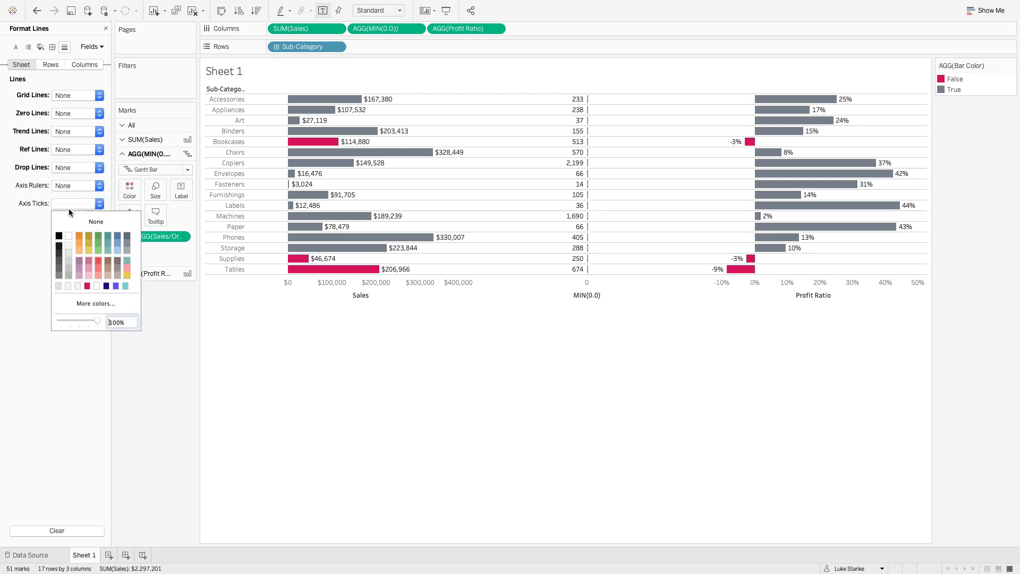
{"action": "left_click", "coordinate": [68, 221]}
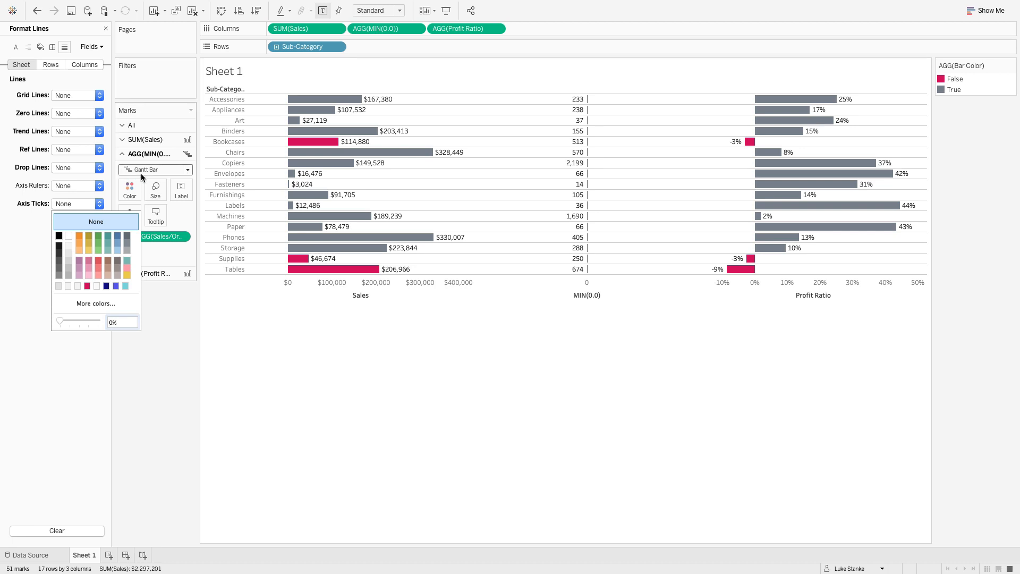
- Expand the SUM(Sales) mark settings and fit the sheet to Entire View
{"action": "left_click", "coordinate": [146, 139]}
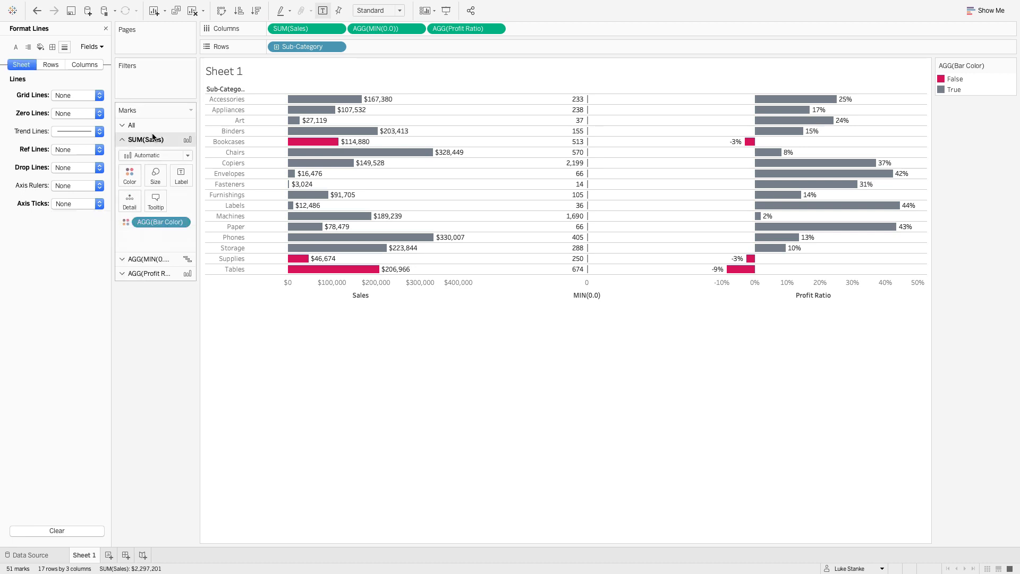
{"action": "left_click", "coordinate": [378, 11]}
{"action": "left_click", "coordinate": [372, 46]}
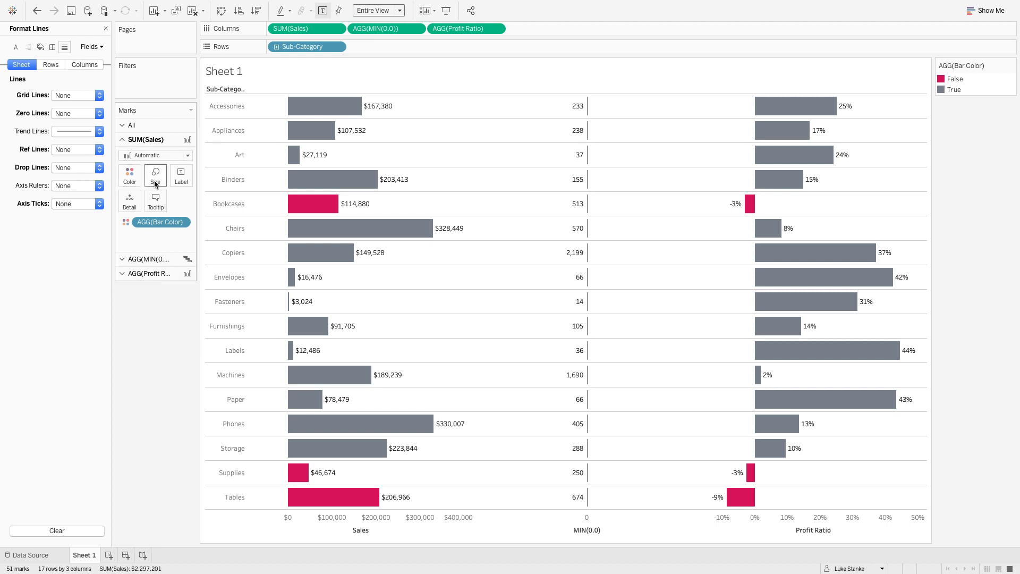
- Reduce the mark size of the SUM(Sales) bars so they are thinner within each row
{"action": "left_click", "coordinate": [154, 126]}
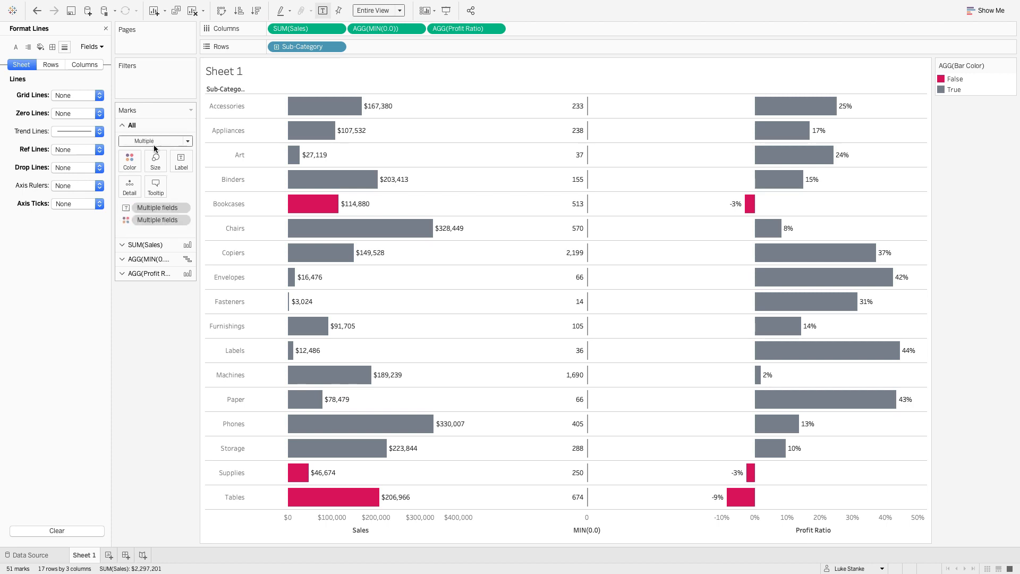
{"action": "left_click", "coordinate": [153, 245]}
{"action": "left_click", "coordinate": [154, 155]}
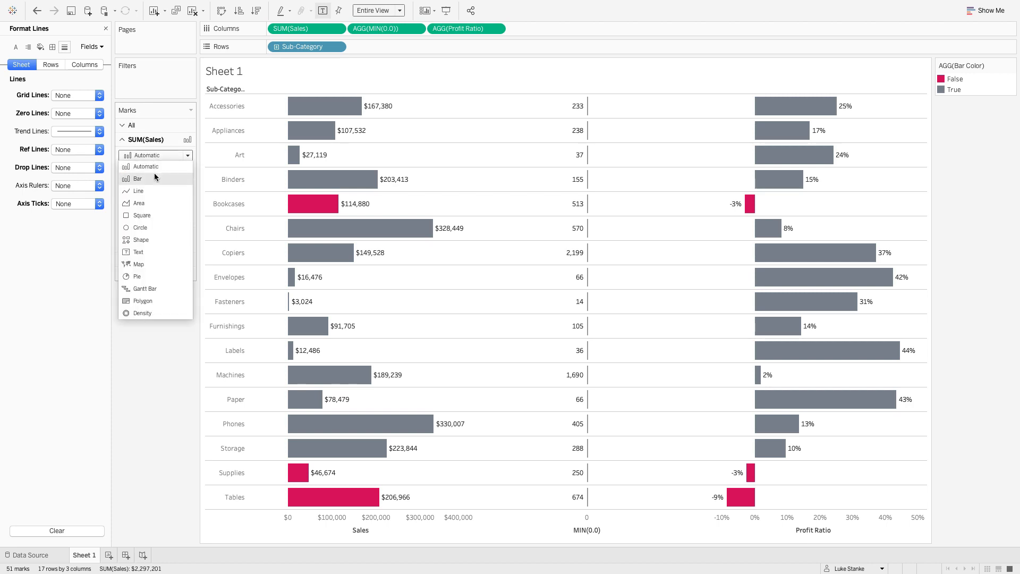
{"action": "left_click", "coordinate": [152, 166]}
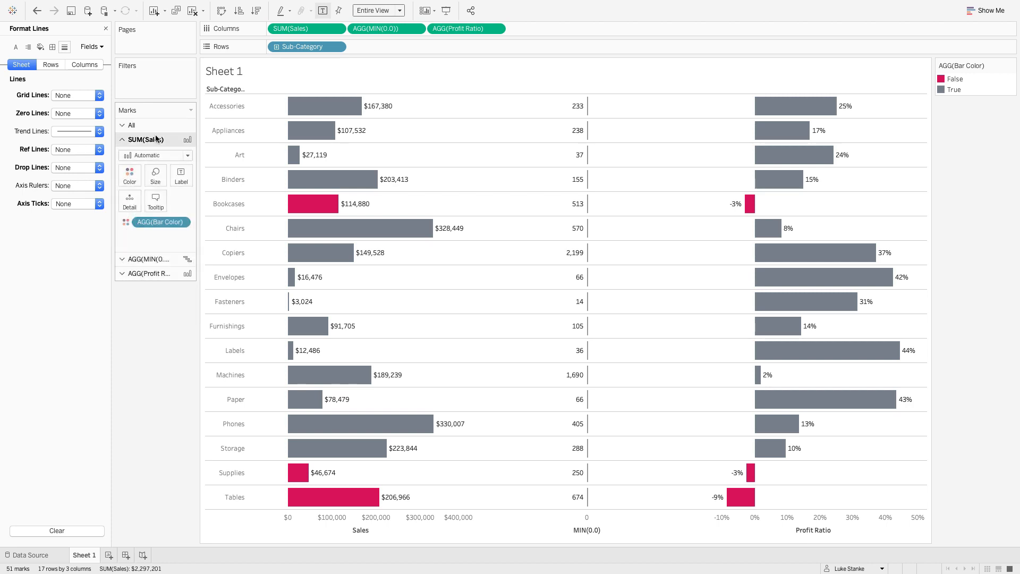
{"action": "left_click", "coordinate": [162, 174]}
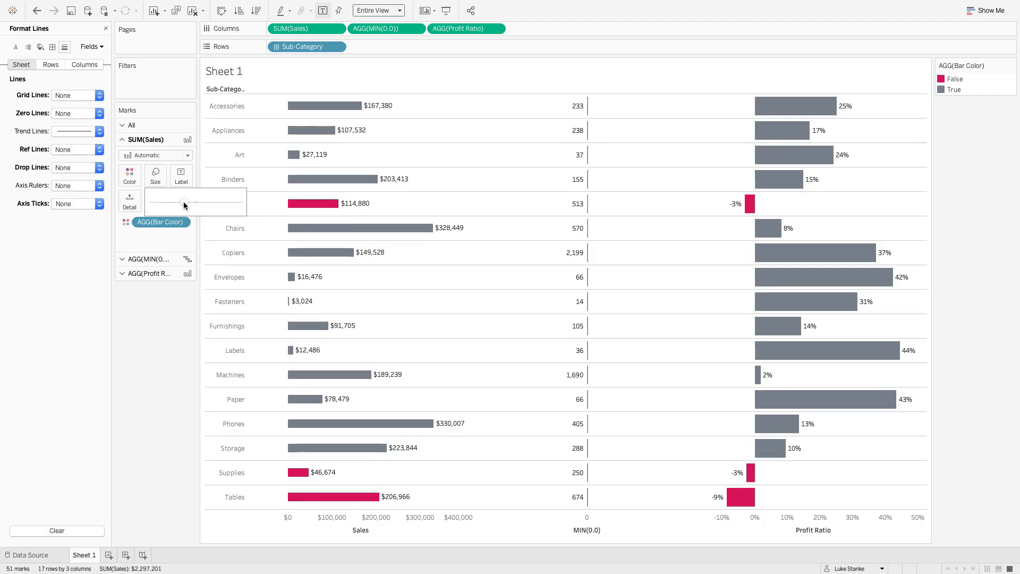
- Reduce the mark size of the Profit Ratio bars to match the thinner Sales bars
{"action": "left_click", "coordinate": [155, 274]}
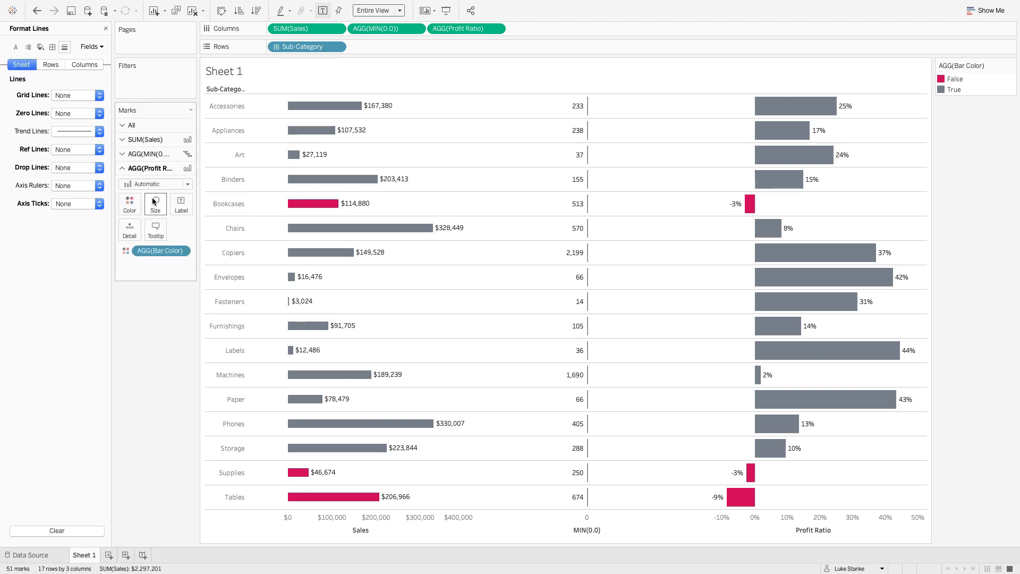
{"action": "left_click", "coordinate": [155, 204]}
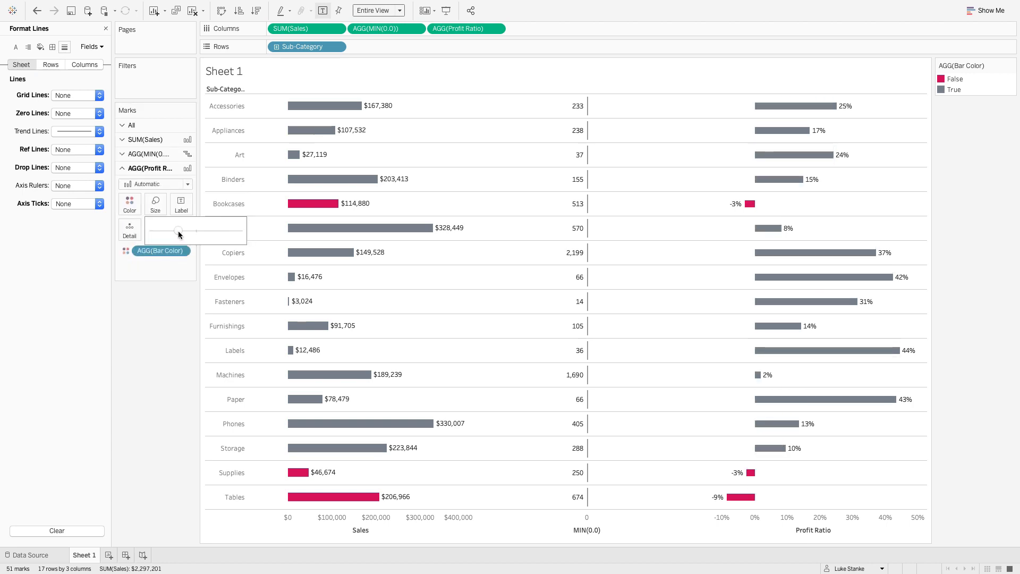
{"action": "left_click_drag", "start_coordinate": [181, 231], "coordinate": [184, 231]}
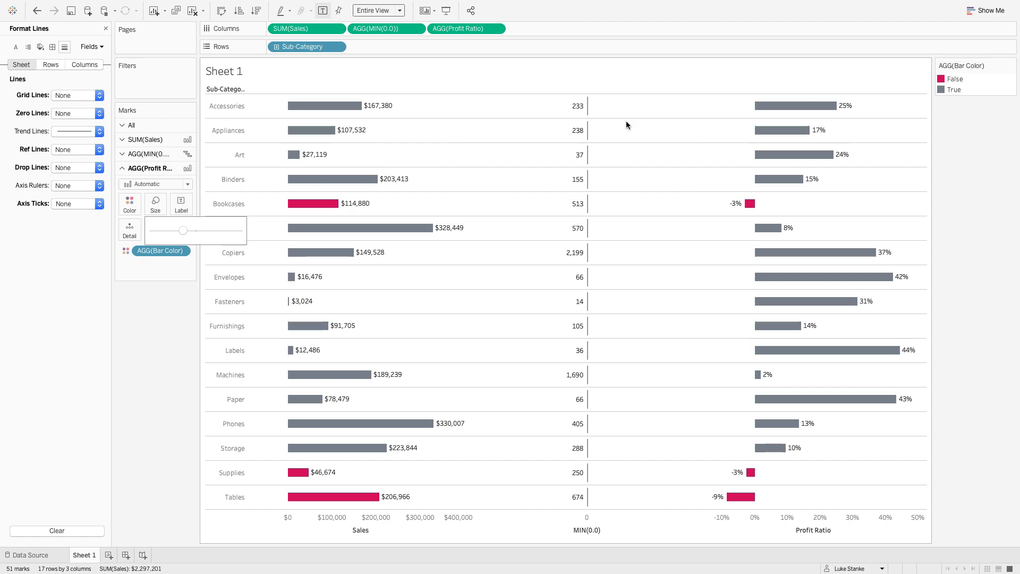
- Set the color opacity of the MIN(0.0) Gantt marks to 0%
{"action": "mouse_move", "coordinate": [823, 110]}
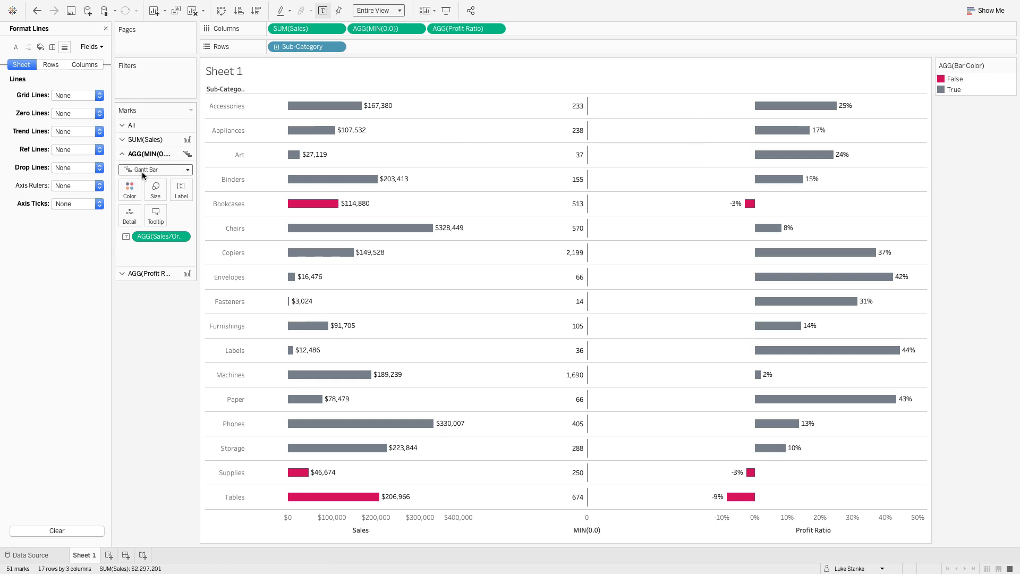
{"action": "left_click", "coordinate": [130, 190]}
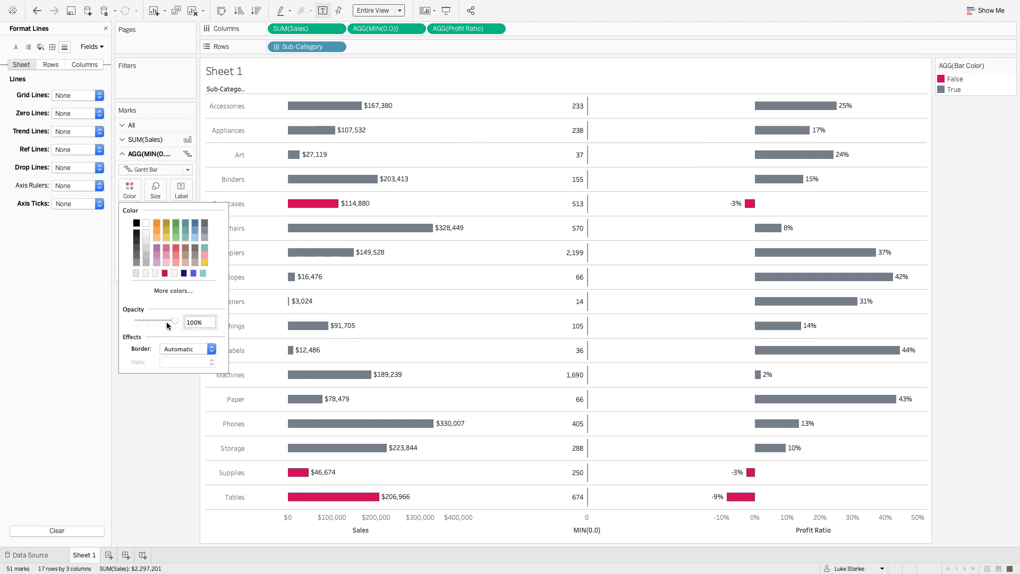
{"action": "left_click_drag", "start_coordinate": [166, 325], "coordinate": [120, 315]}
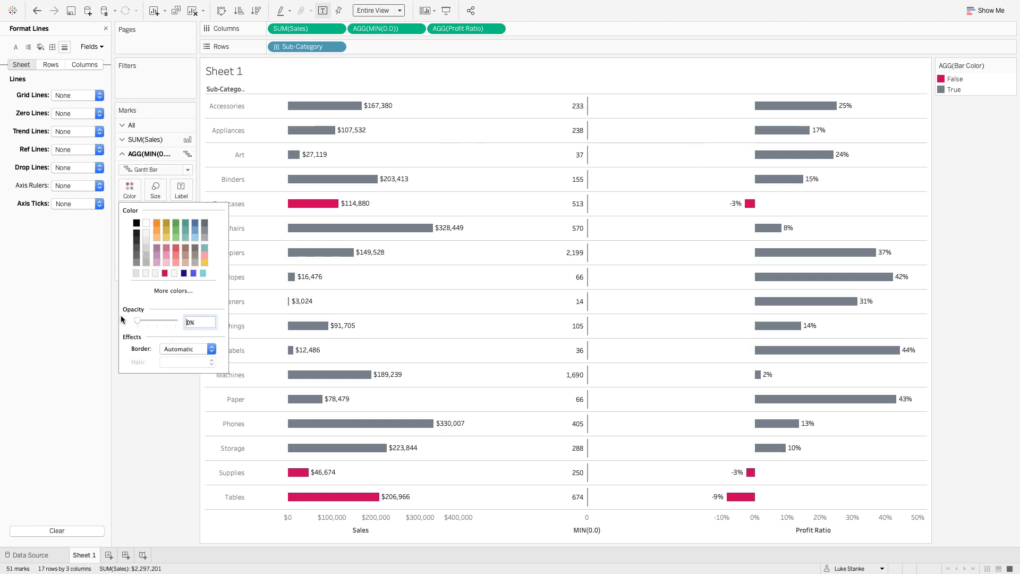
{"action": "left_click", "coordinate": [164, 419]}
- Format the Sales/Order label numbers in the pane as Currency (Custom) with 0 decimal places and the $ prefix
{"action": "right_click", "coordinate": [163, 237]}
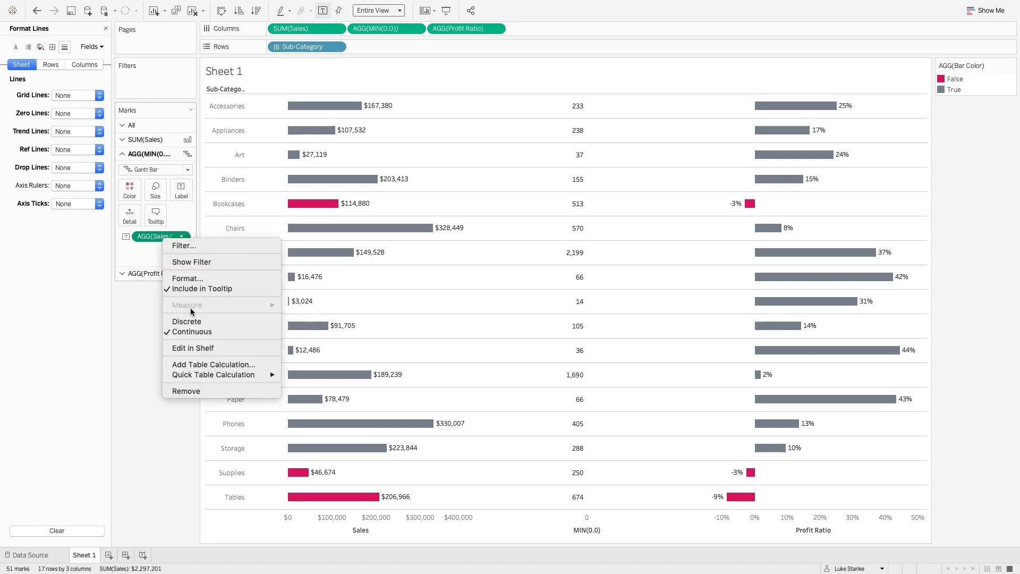
{"action": "left_click", "coordinate": [191, 278]}
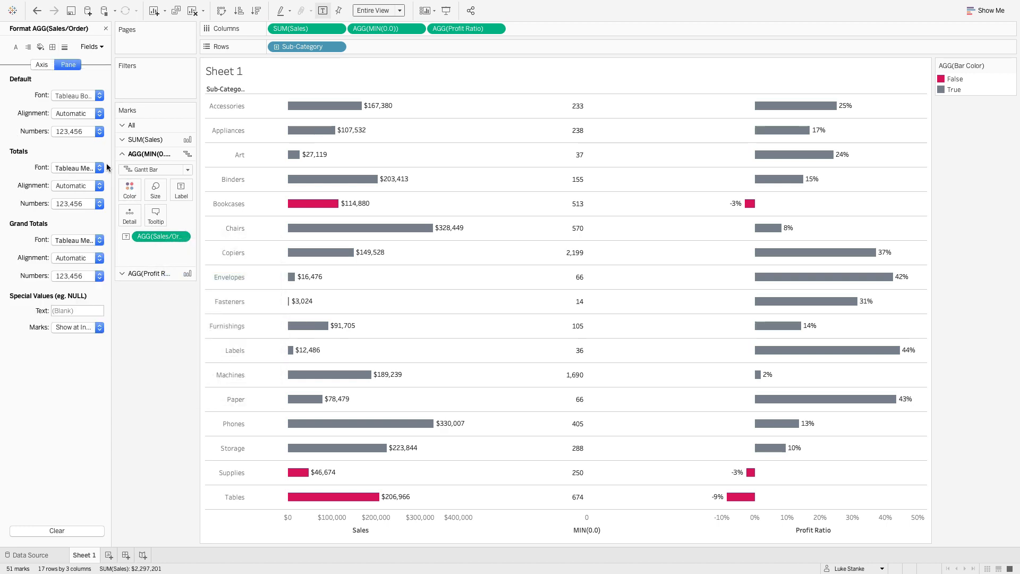
{"action": "left_click", "coordinate": [73, 132]}
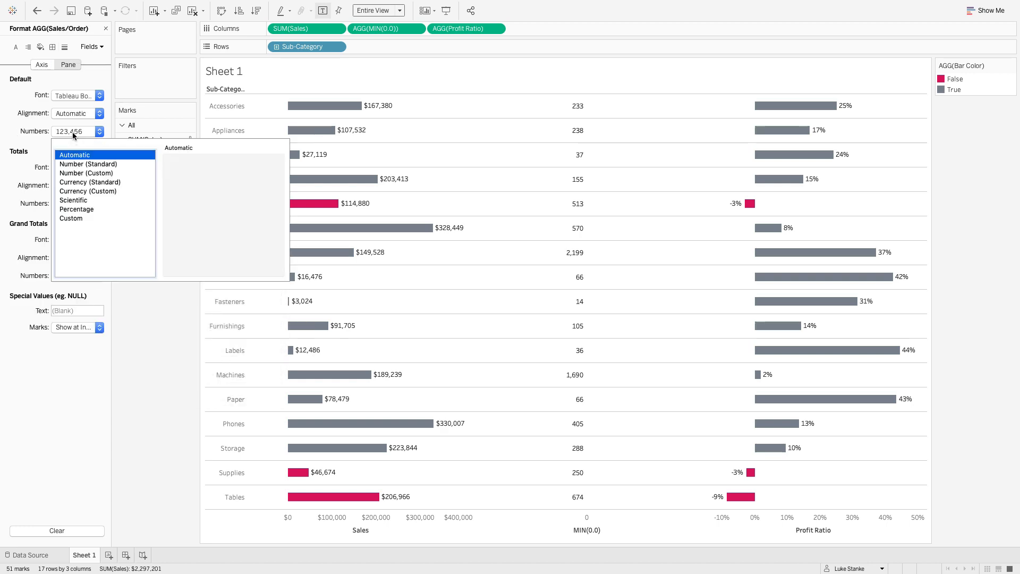
{"action": "left_click", "coordinate": [85, 191]}
{"action": "left_click", "coordinate": [197, 173]}
{"action": "left_click", "coordinate": [196, 173]}
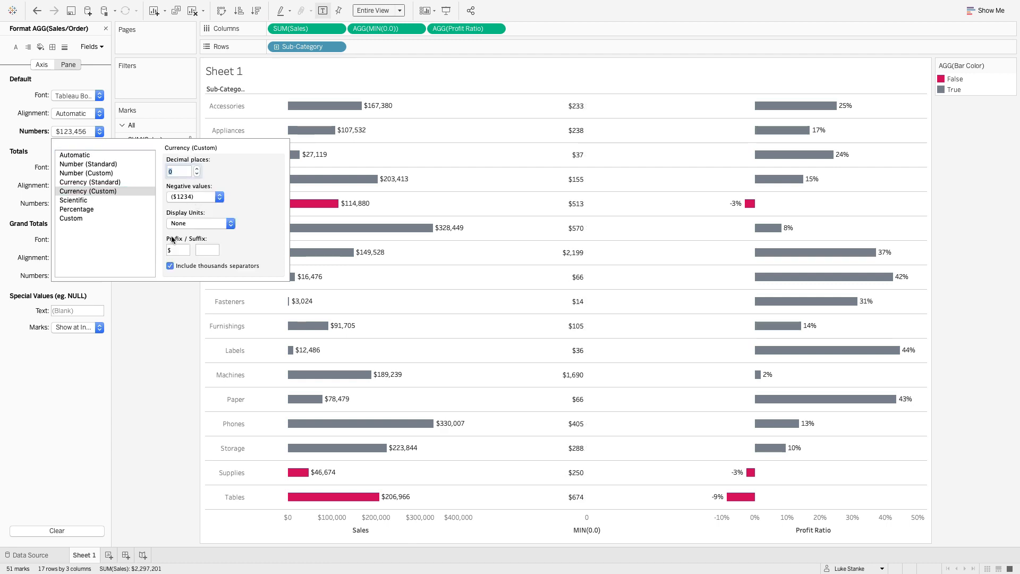
{"action": "left_click", "coordinate": [154, 389]}
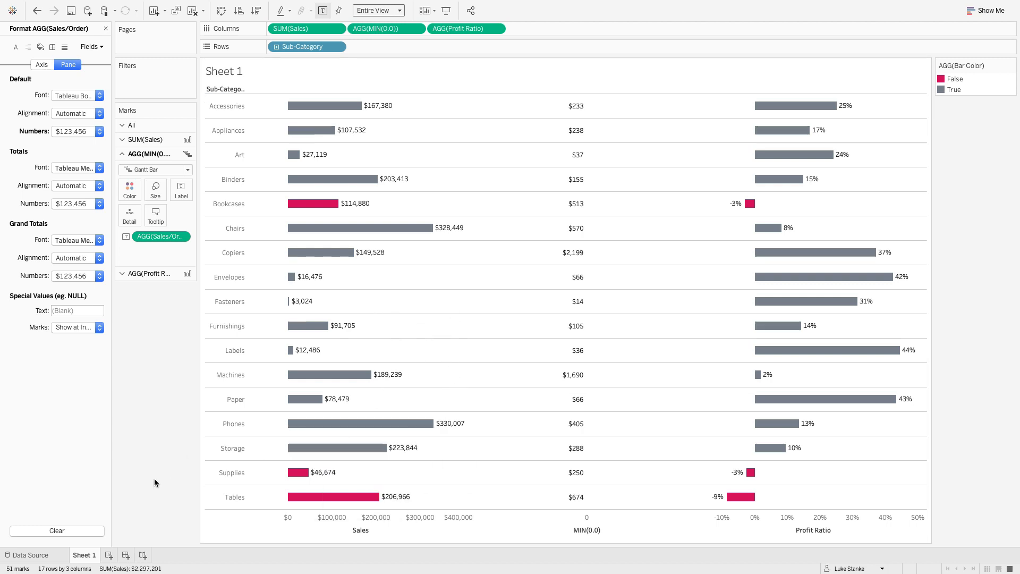
- Hide the field labels for rows on Sheet 1 and add a new worksheet
{"action": "right_click", "coordinate": [222, 86]}
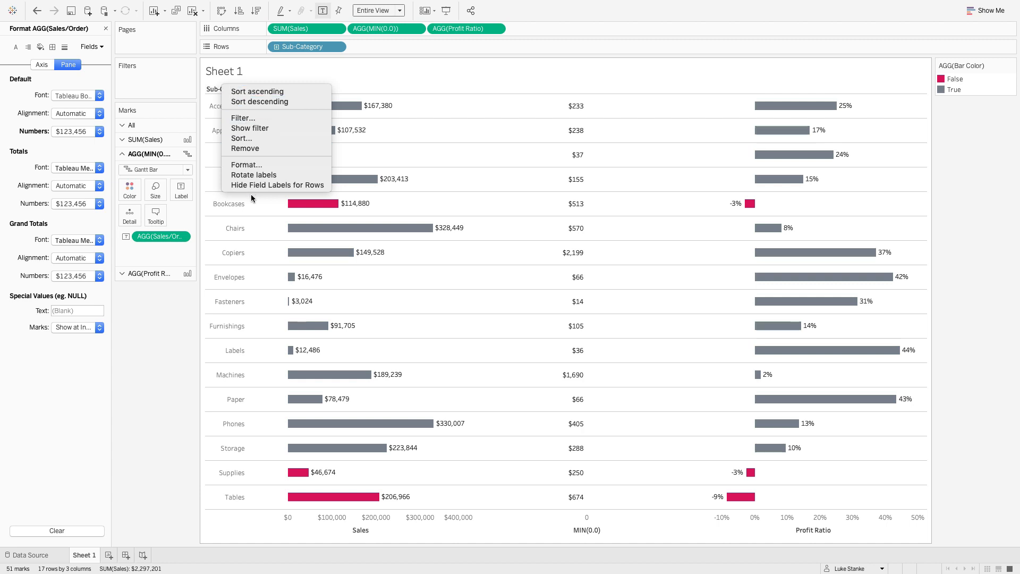
{"action": "left_click", "coordinate": [250, 185]}
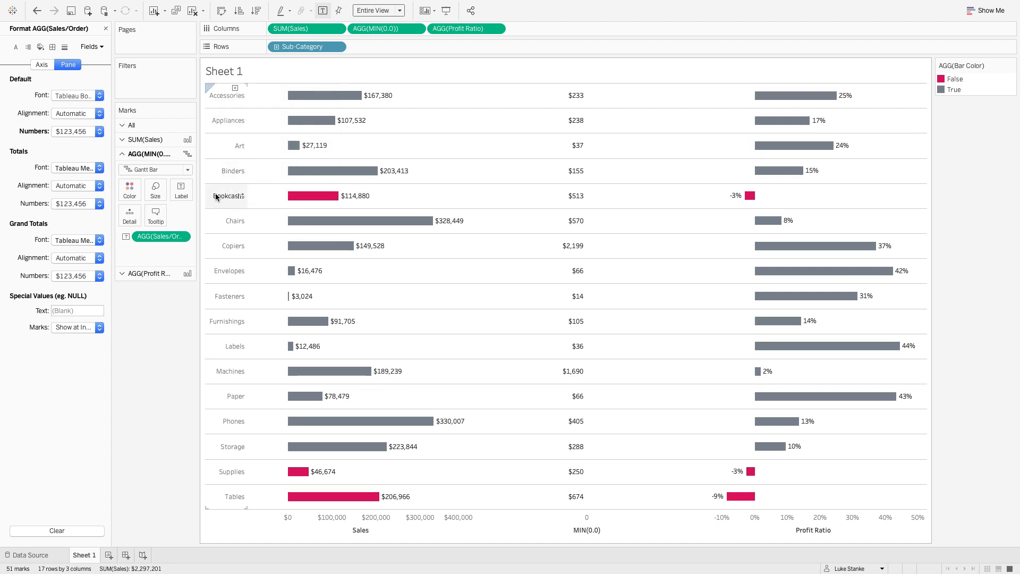
{"action": "left_click", "coordinate": [108, 555]}
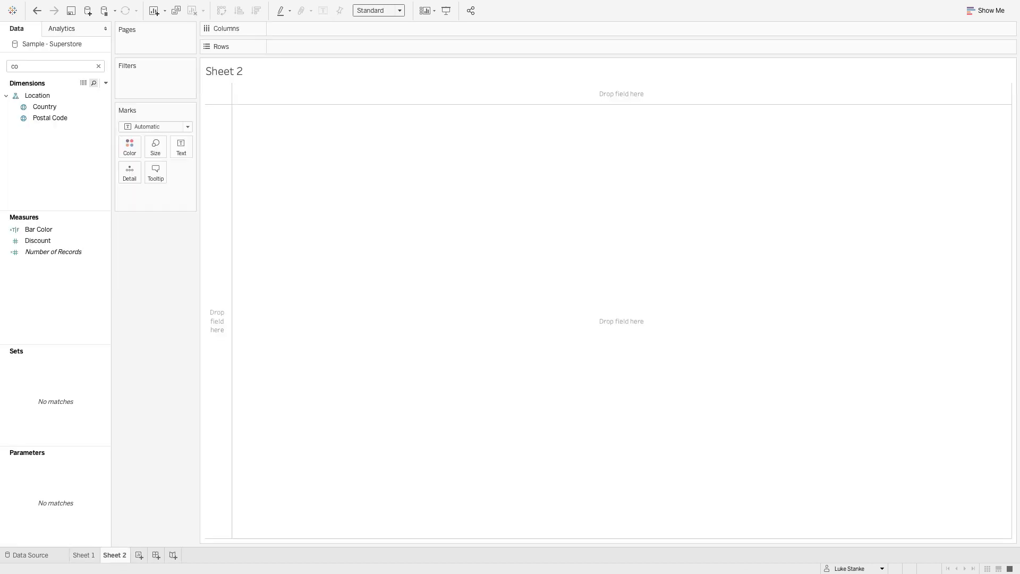
{"action": "key", "text": "ctrl+Left"}
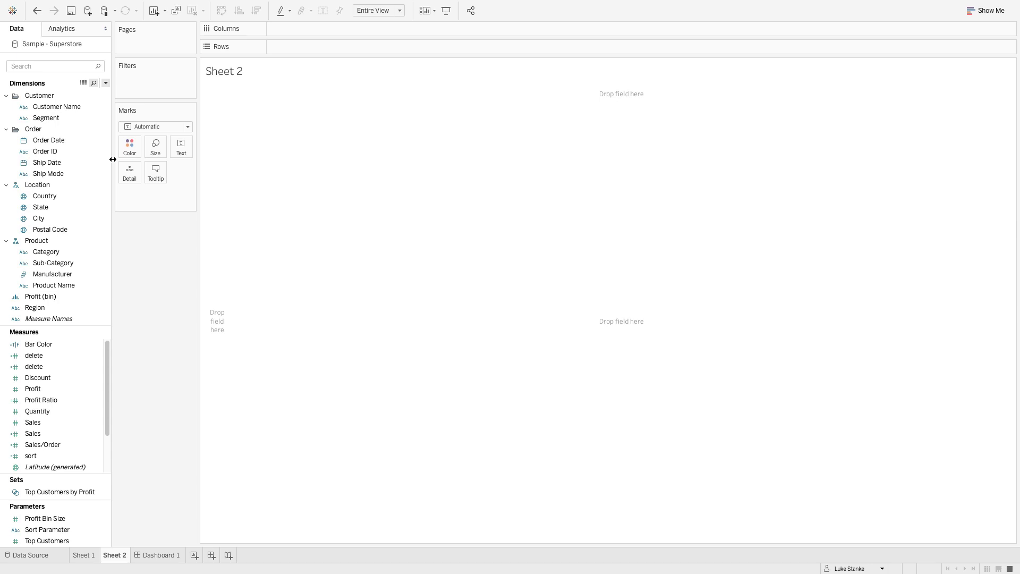
- Start a new calculated field named "Sales " with a trailing space and enter the formula MIN(0)
{"action": "left_click", "coordinate": [105, 83]}
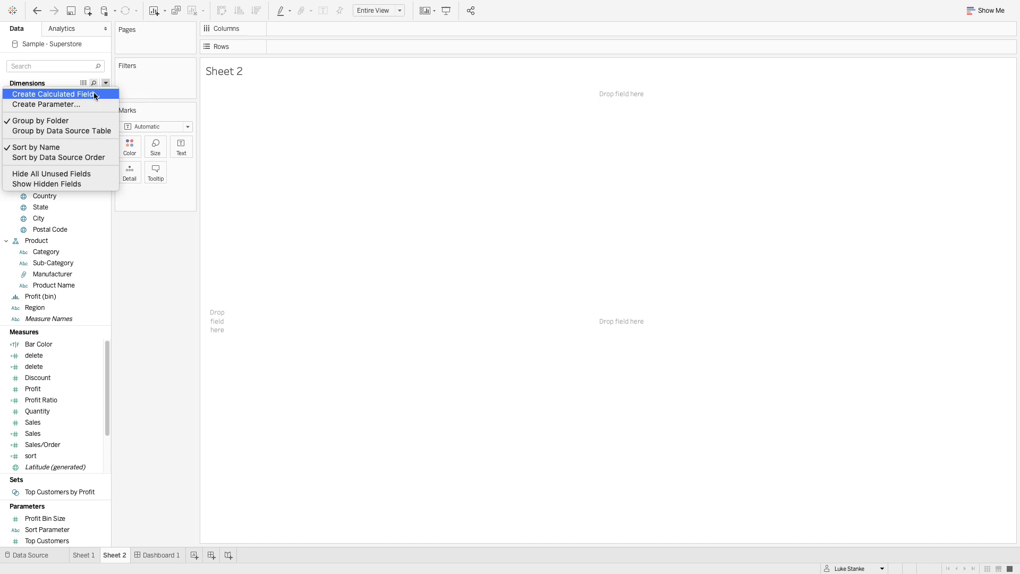
{"action": "left_click", "coordinate": [93, 91]}
{"action": "type", "text": "Sales"}
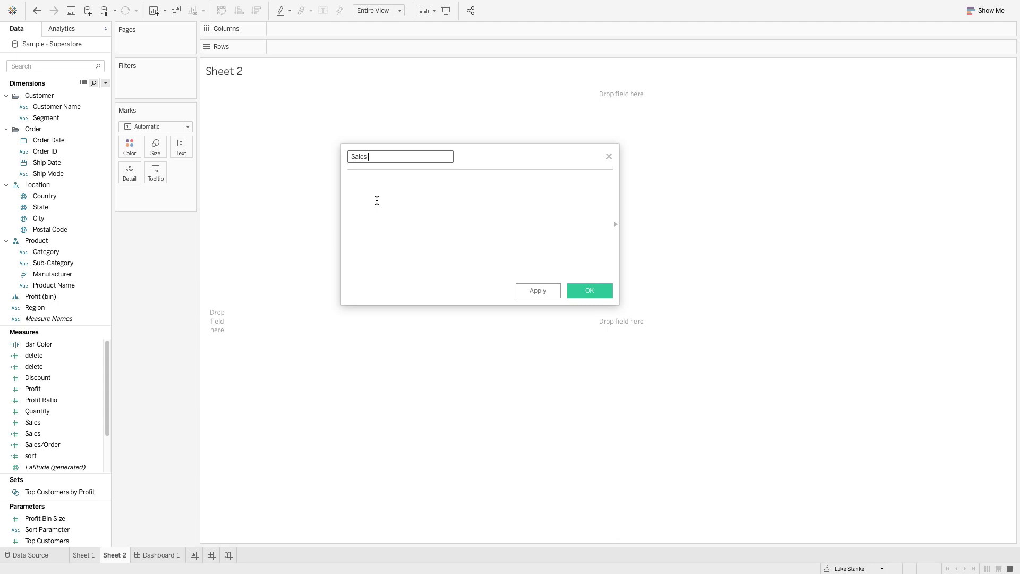
{"action": "left_click", "coordinate": [377, 201]}
{"action": "left_click", "coordinate": [367, 215]}
{"action": "type", "text": "MIN(0"}
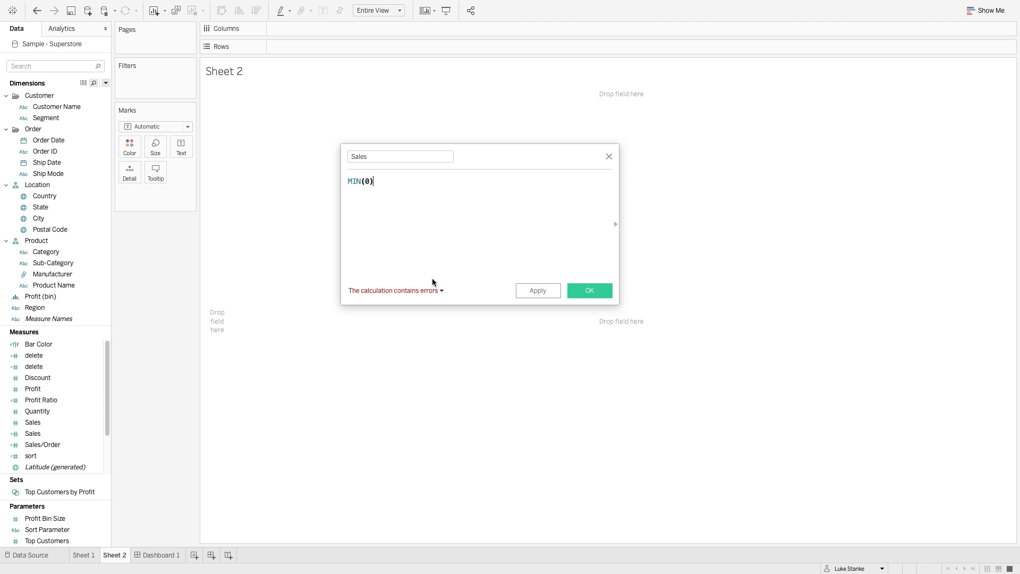
- Search the data fields for "sale" and rename the existing calculated Sales field to "Sales sss"
{"action": "left_click", "coordinate": [33, 65]}
{"action": "type", "text": "sale"}
{"action": "left_click", "coordinate": [37, 216]}
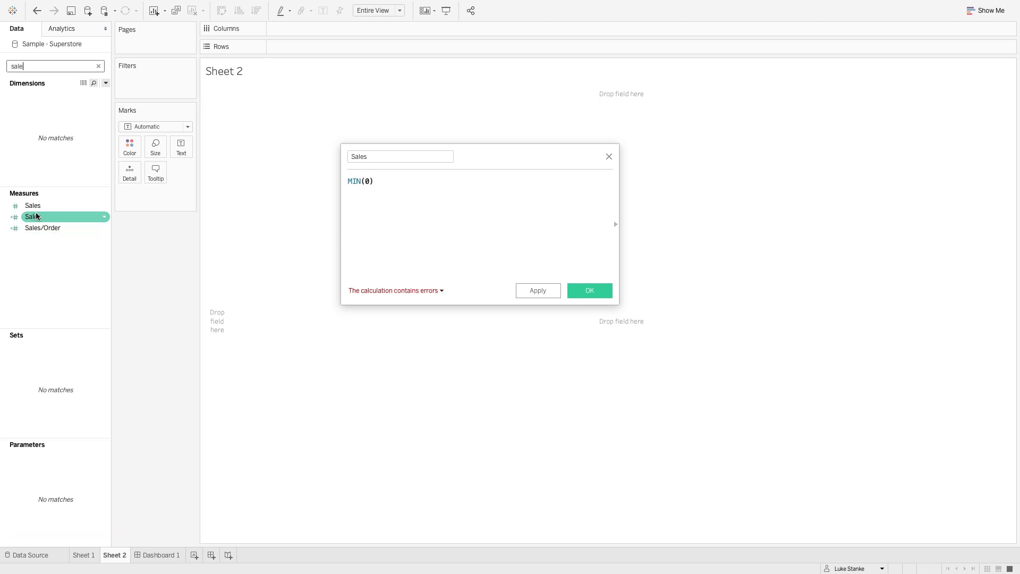
{"action": "left_click", "coordinate": [37, 216]}
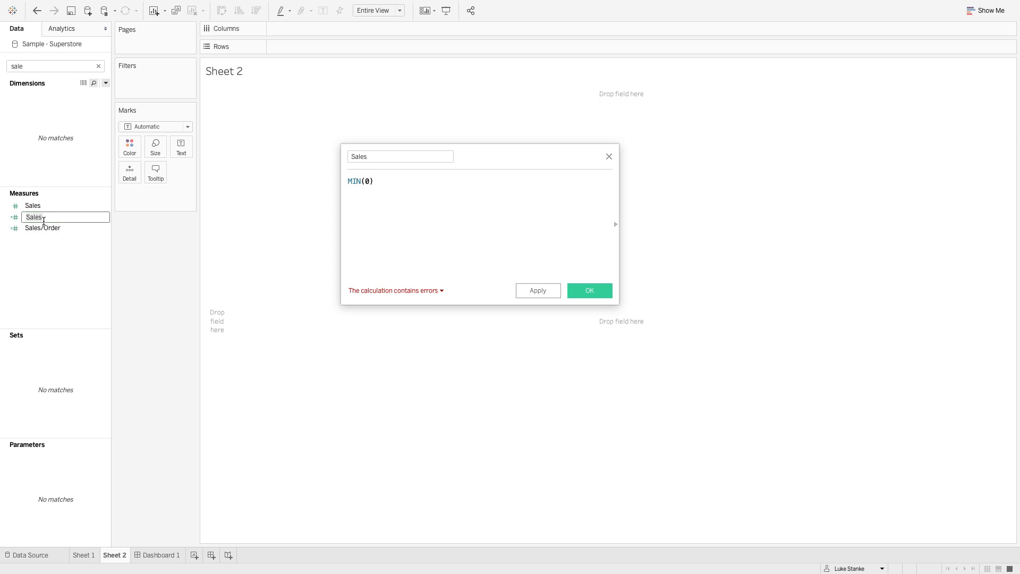
{"action": "left_click", "coordinate": [44, 217]}
{"action": "key", "text": "Return"}
- Confirm the name "Sales " for the MIN(0) calculation, clear the field search and save the calculated field
{"action": "left_click", "coordinate": [392, 155]}
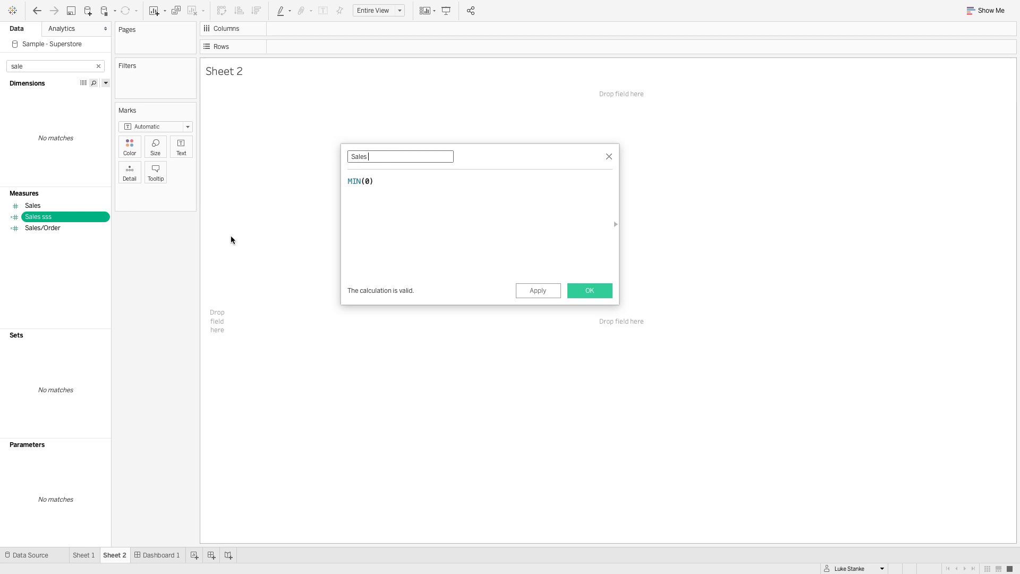
{"action": "left_click", "coordinate": [98, 67]}
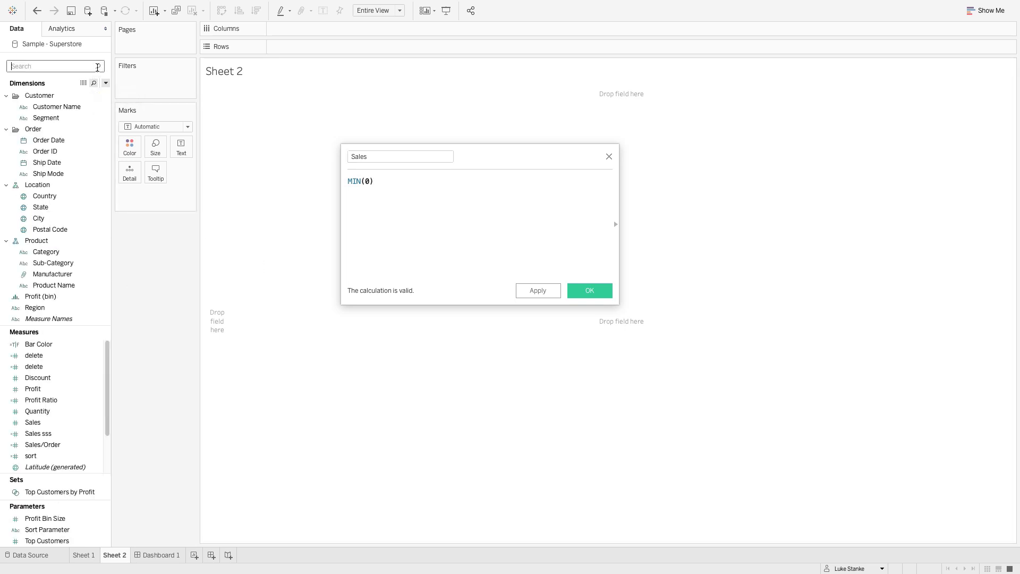
{"action": "left_click", "coordinate": [424, 208]}
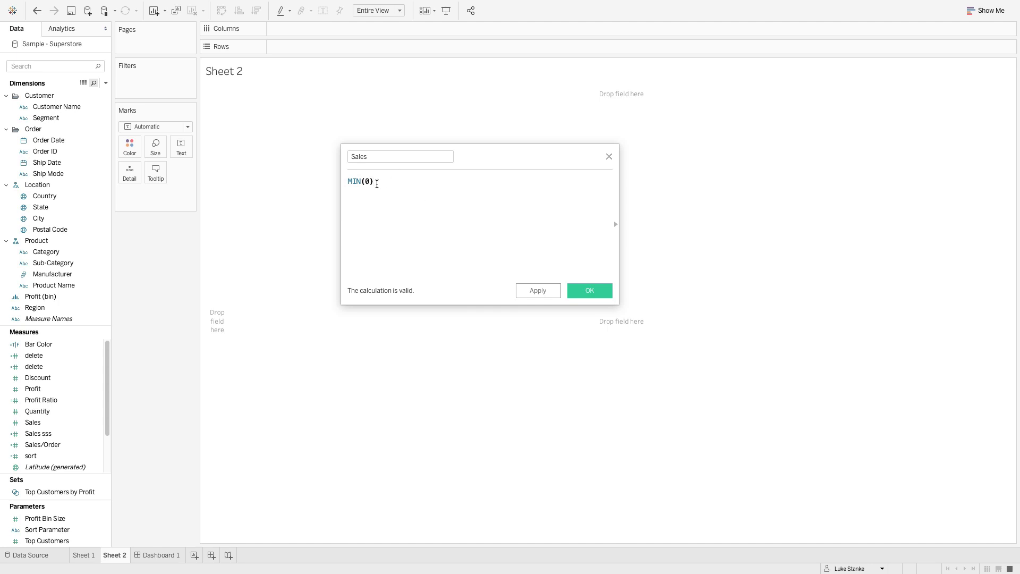
{"action": "left_click", "coordinate": [591, 291]}
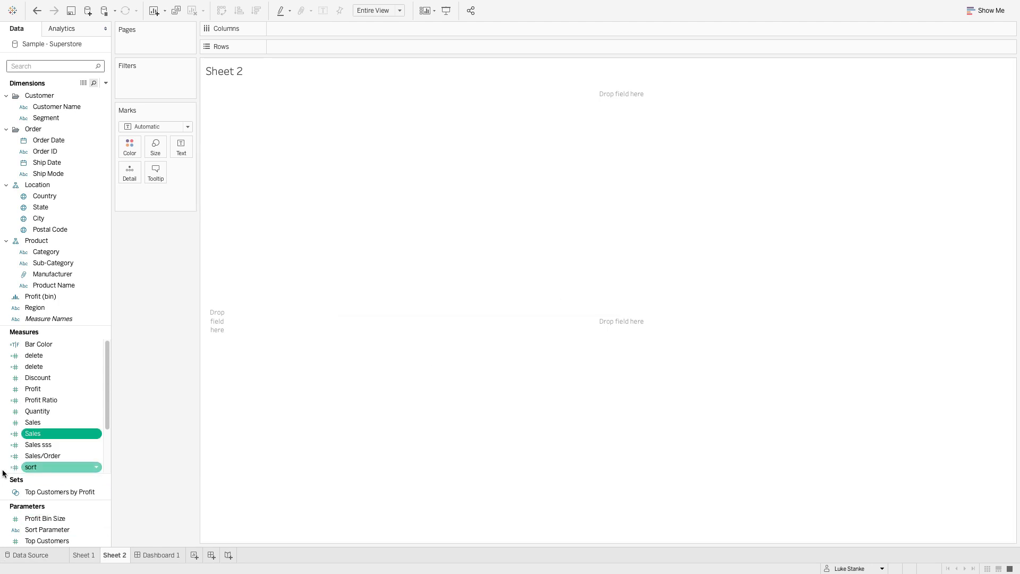
- Duplicate the new calculated Sales field, and duplicate that copy once more
{"action": "right_click", "coordinate": [33, 433]}
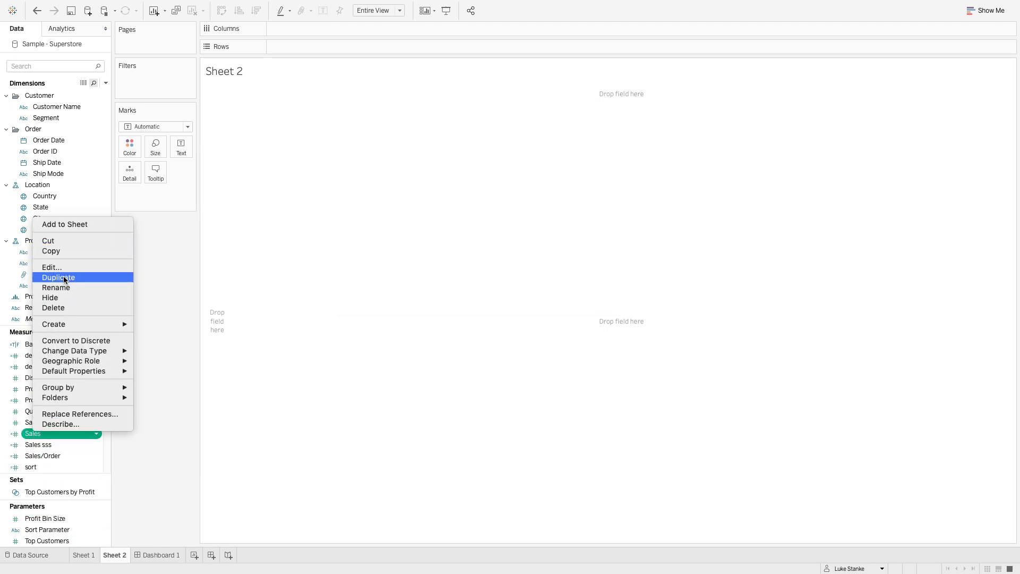
{"action": "left_click", "coordinate": [71, 277]}
{"action": "right_click", "coordinate": [47, 443]}
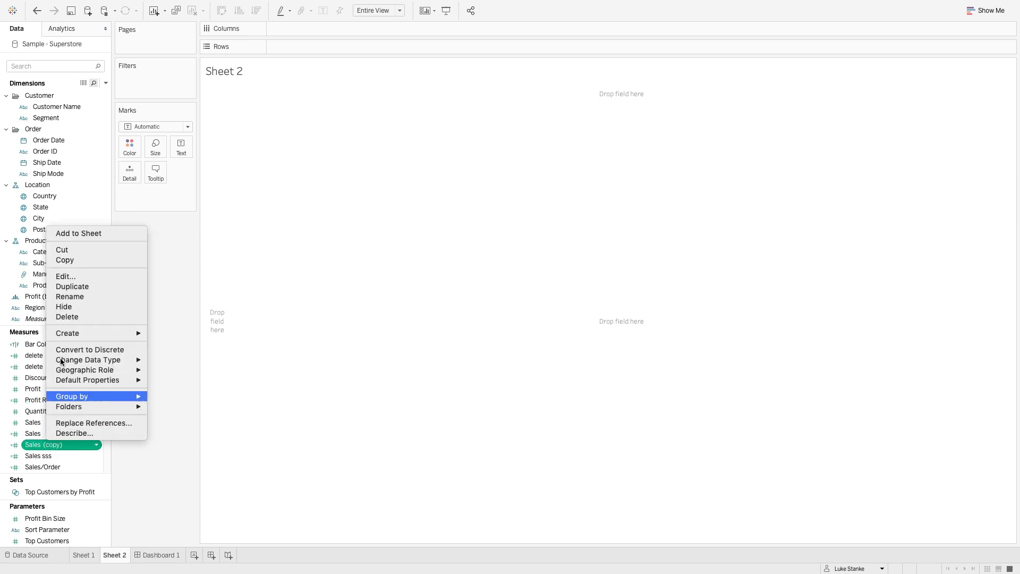
{"action": "left_click", "coordinate": [72, 287]}
- Rename the first Sales copy to "Sales/Order ", with a trailing space to keep the field name unique
{"action": "scroll", "coordinate": [60, 380], "scroll_direction": "down", "scroll_amount": 2}
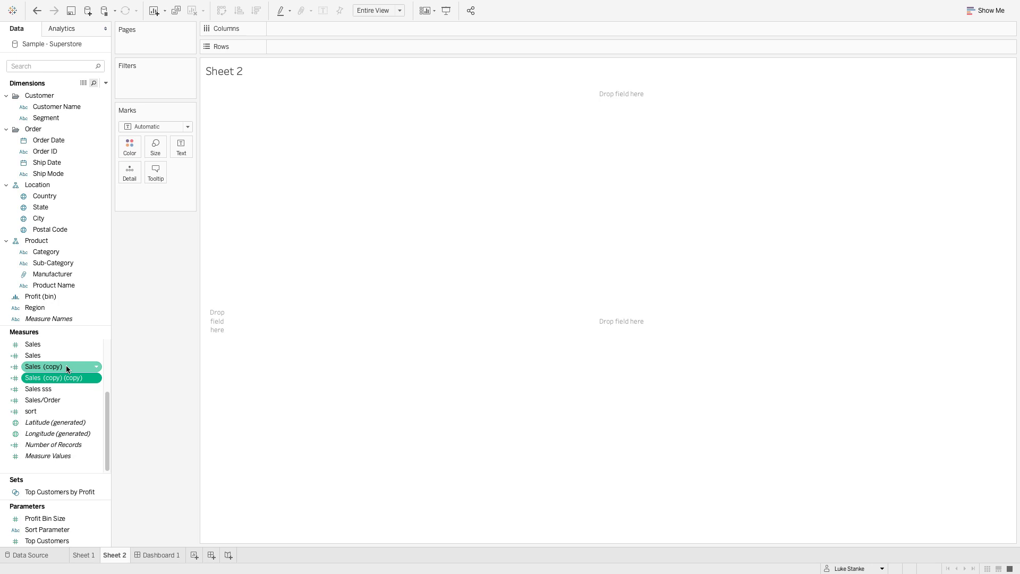
{"action": "left_click", "coordinate": [66, 365]}
{"action": "left_click", "coordinate": [66, 365]}
{"action": "type", "text": "Sales/Order"}
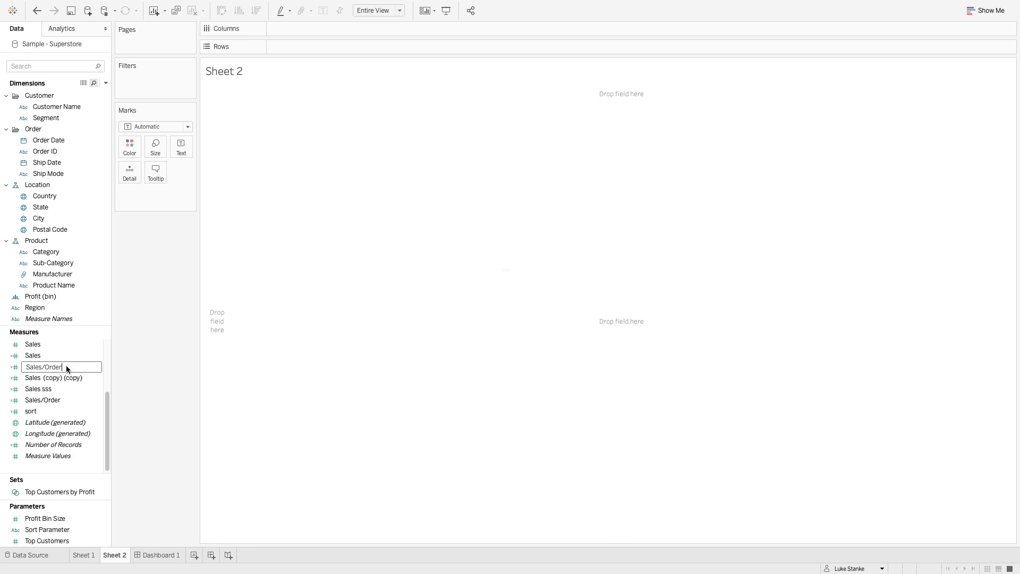
{"action": "key", "text": "Return"}
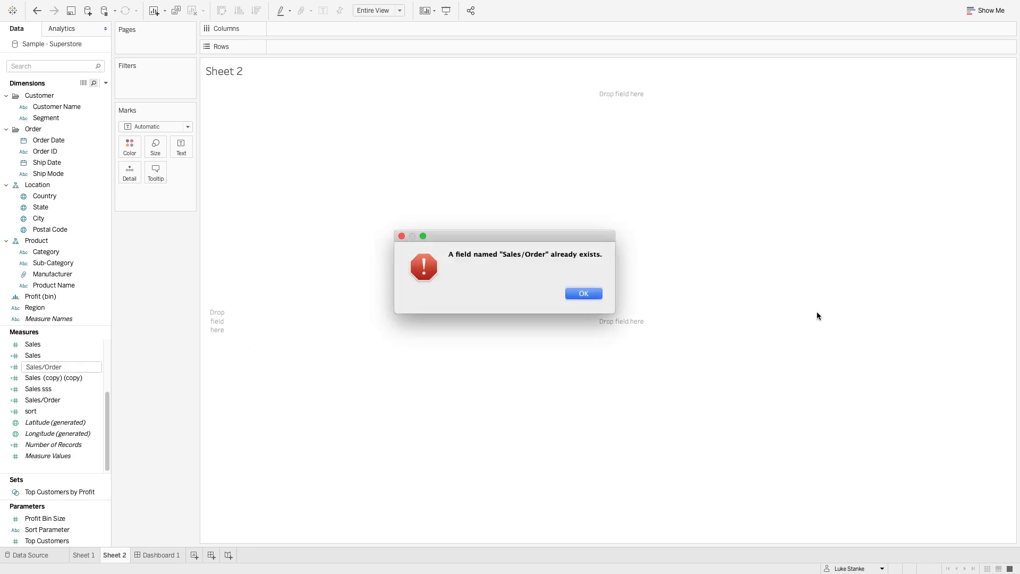
{"action": "left_click", "coordinate": [591, 295]}
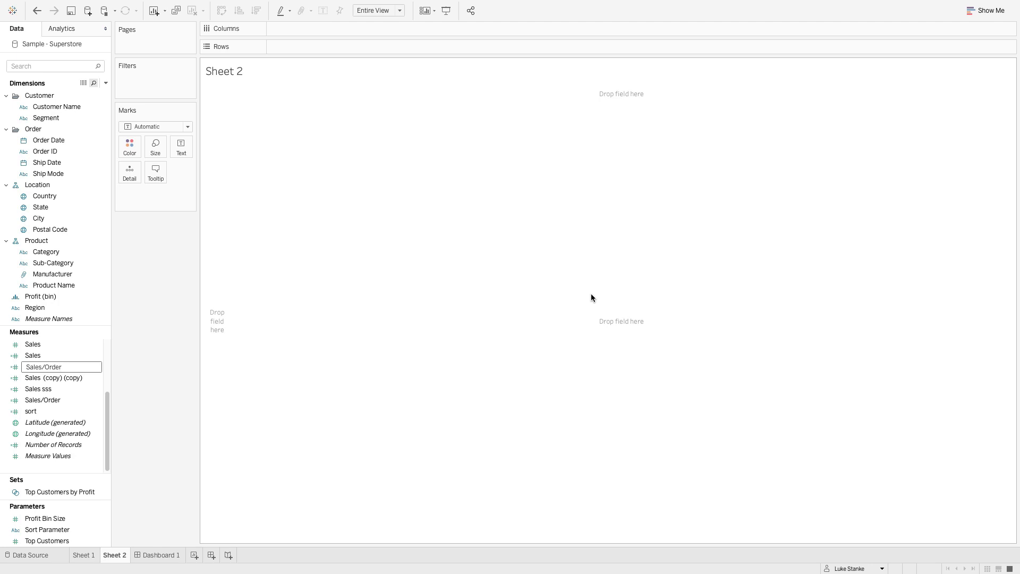
{"action": "key", "text": "Return"}
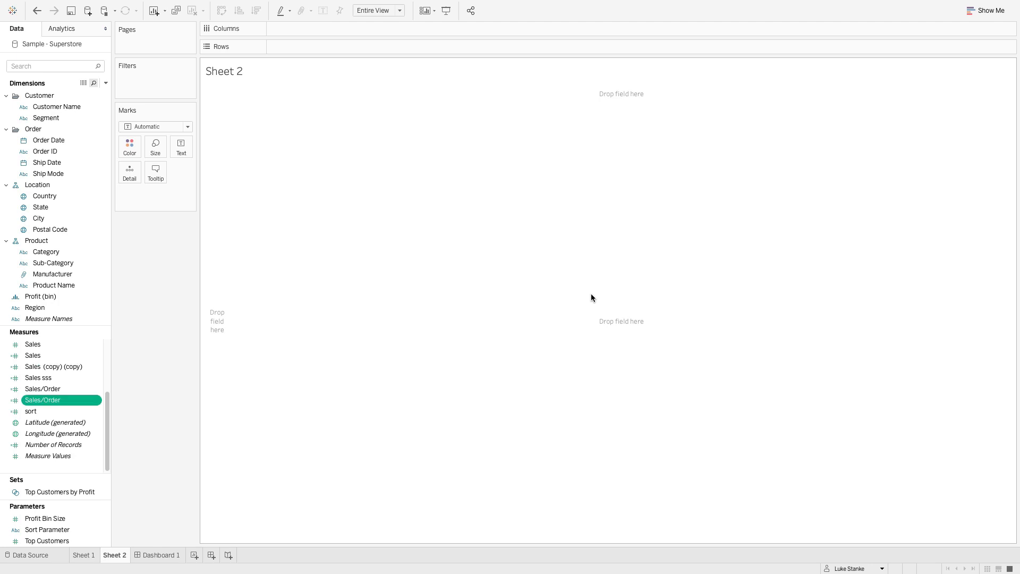
- Rename the second Sales copy to "Profit Ratio ", with a trailing space to keep the field name unique
{"action": "left_click", "coordinate": [58, 367]}
{"action": "left_click", "coordinate": [59, 367]}
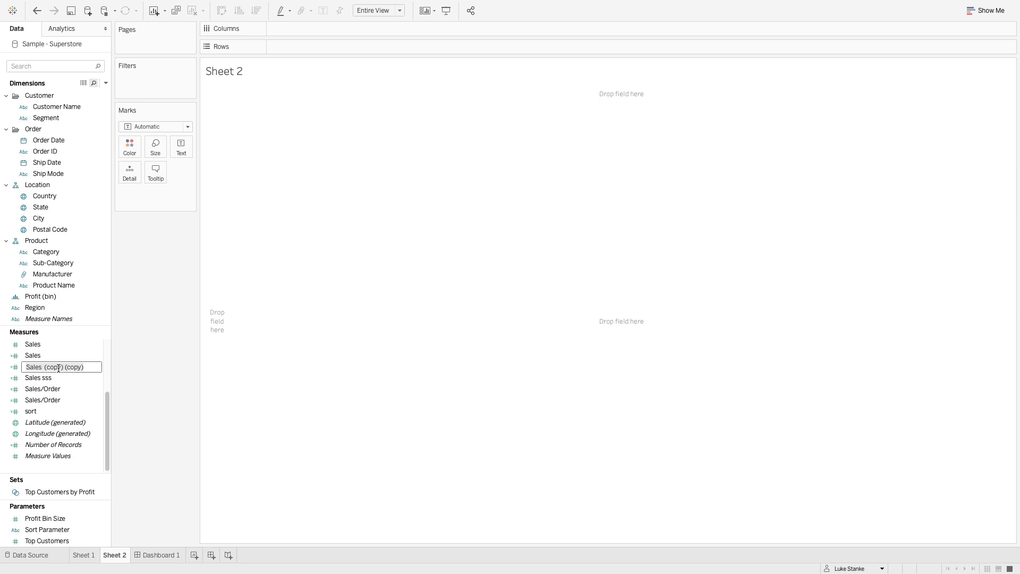
{"action": "type", "text": "Profit Ratio"}
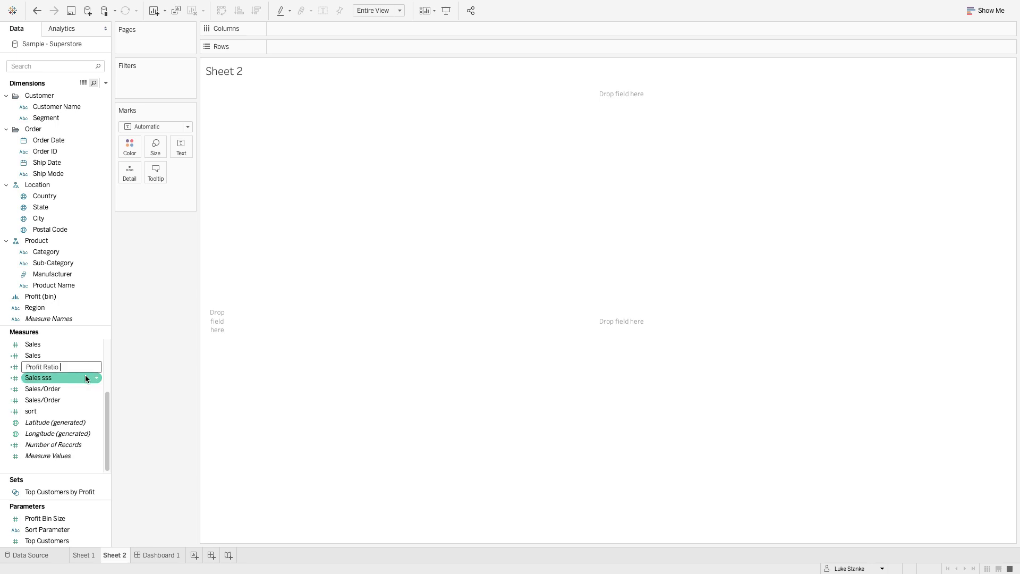
{"action": "key", "text": "Return"}
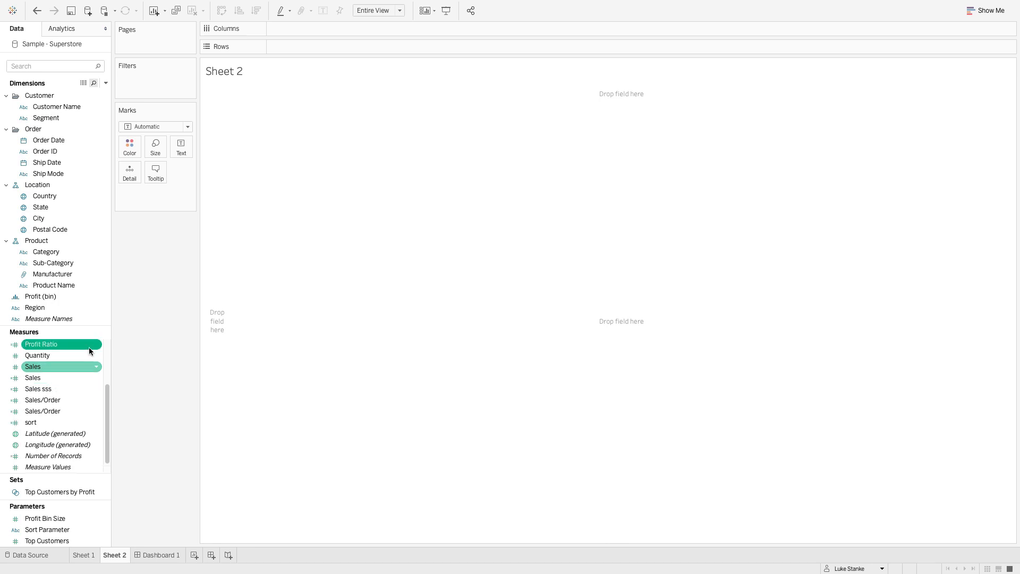
- Place the placeholder Sales, Sales/Order and Profit Ratio fields on Columns in that order
{"action": "mouse_move", "coordinate": [48, 343]}
{"action": "left_mouse_down"}
{"action": "mouse_move", "coordinate": [335, 96]}
{"action": "mouse_move", "coordinate": [391, 31]}
{"action": "left_mouse_up"}
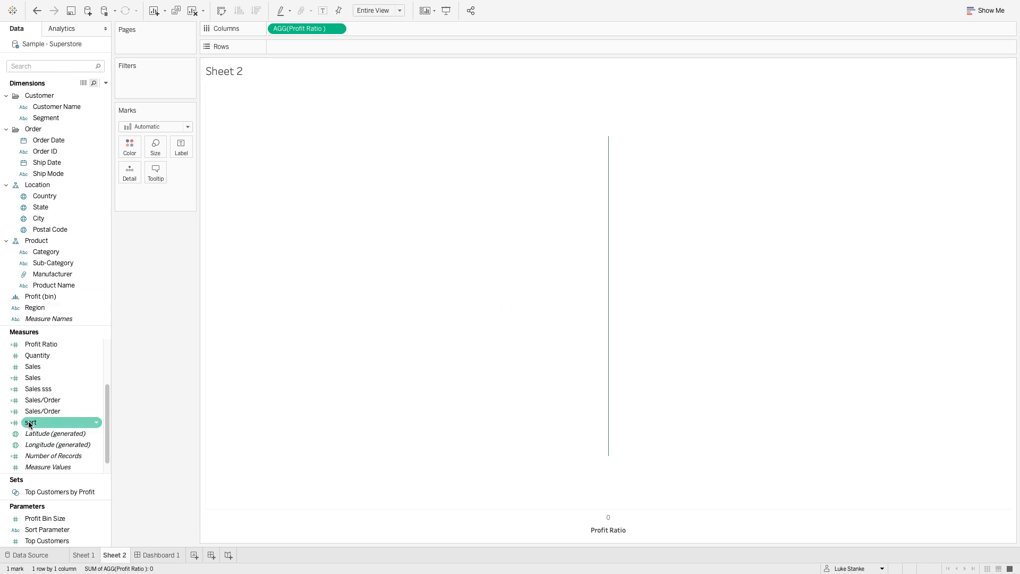
{"action": "left_click_drag", "start_coordinate": [42, 411], "coordinate": [284, 35]}
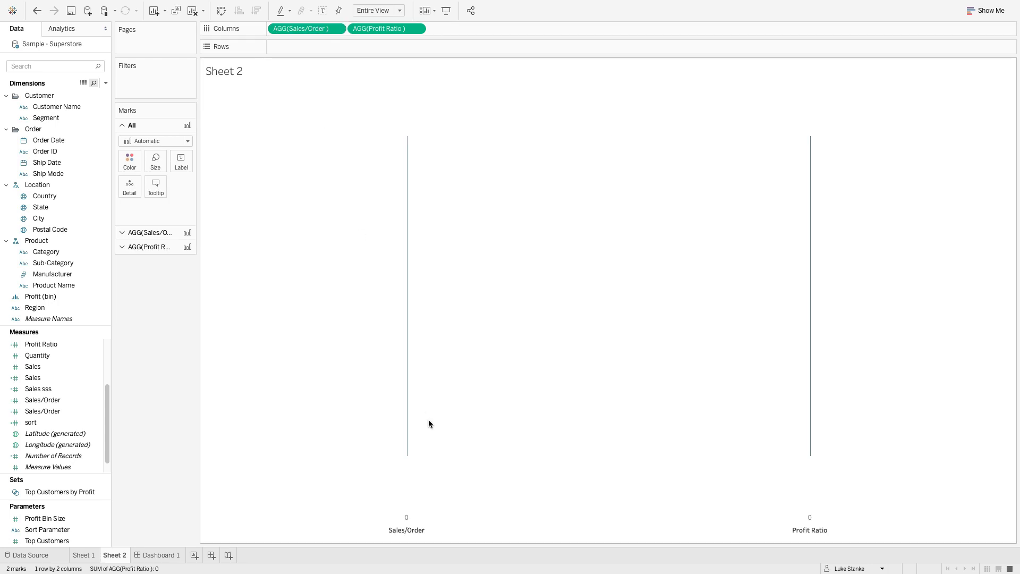
{"action": "mouse_move", "coordinate": [408, 458]}
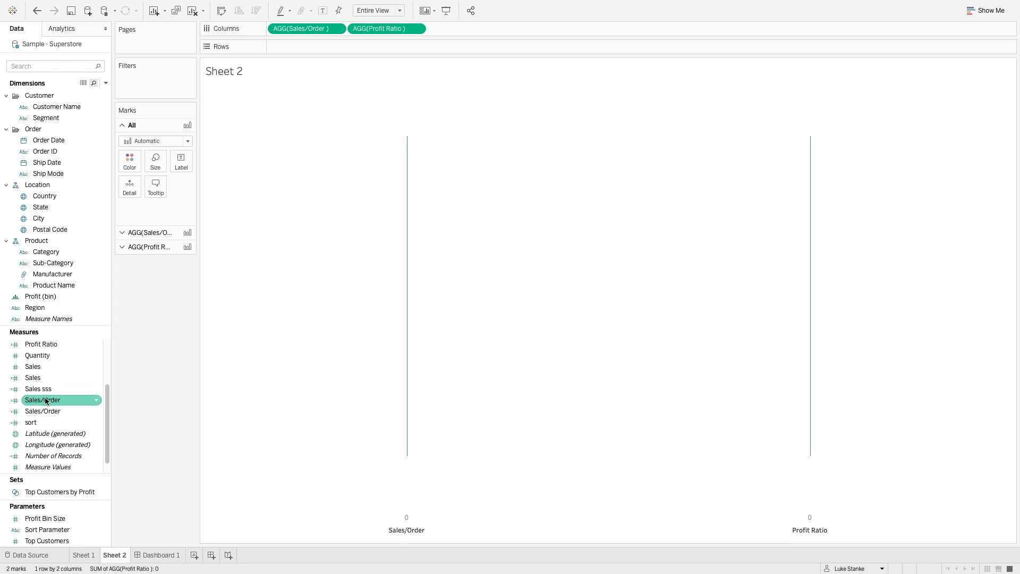
{"action": "left_click_drag", "start_coordinate": [52, 387], "coordinate": [278, 30]}
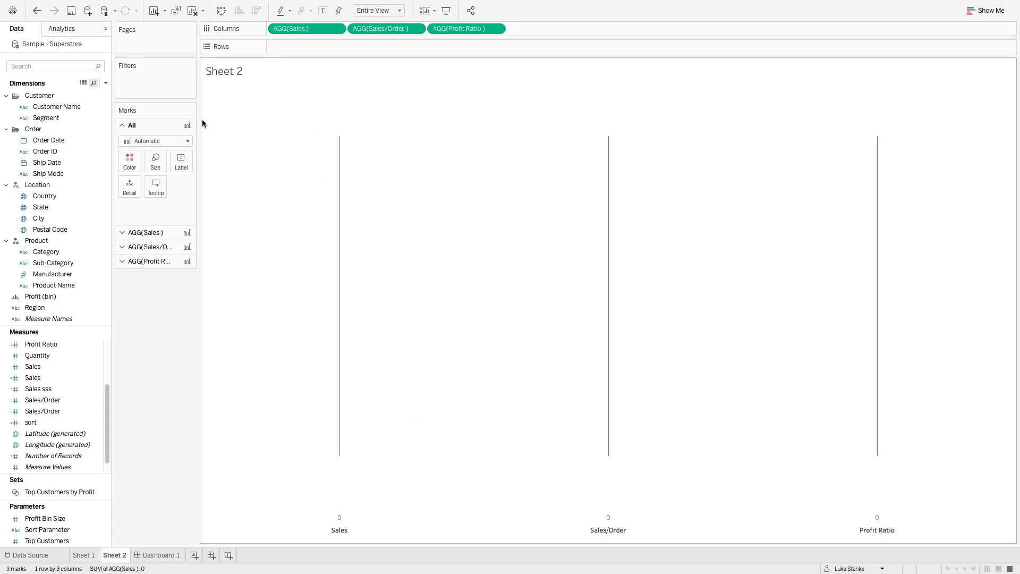
- Set the mark type of all three measures to Text and use Measure Names as their text
{"action": "left_click", "coordinate": [153, 141]}
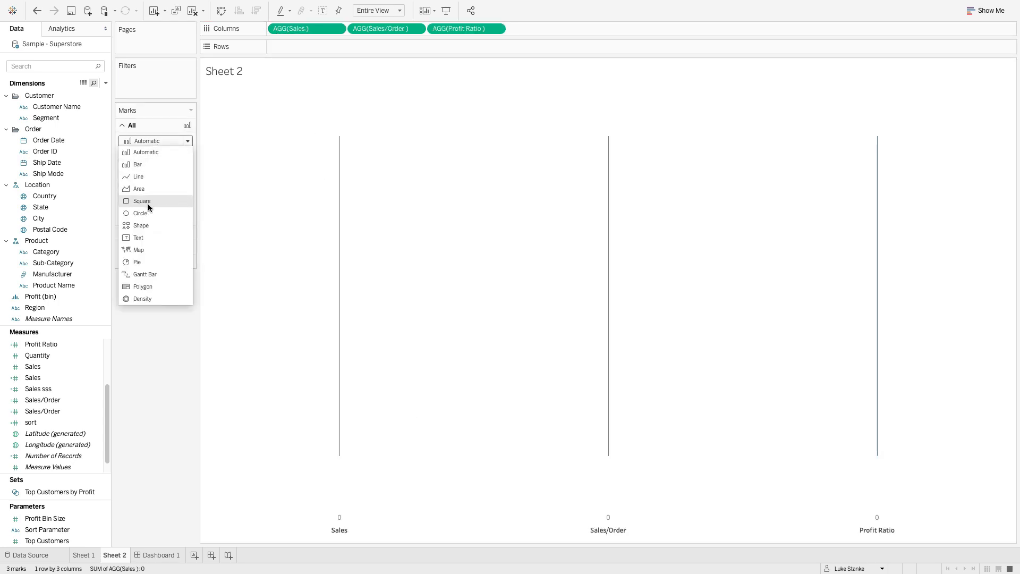
{"action": "left_click", "coordinate": [148, 237]}
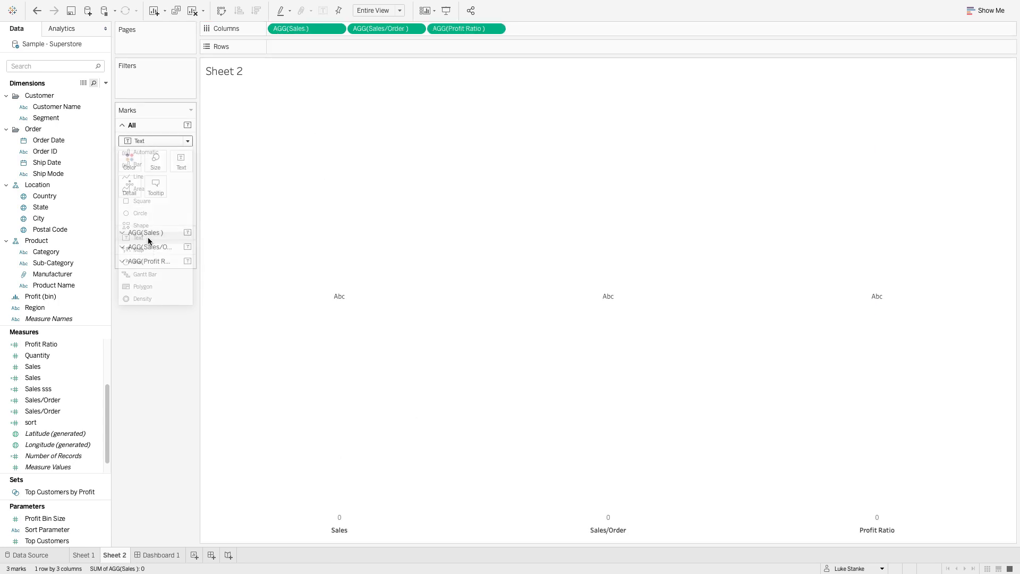
{"action": "left_click", "coordinate": [46, 65]}
{"action": "type", "text": "mea"}
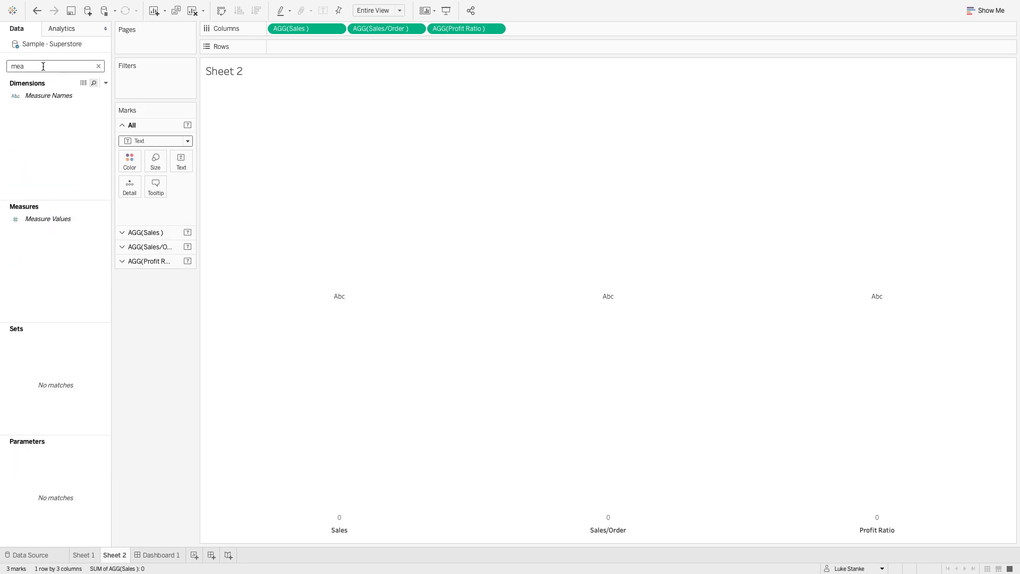
{"action": "left_click", "coordinate": [39, 97]}
{"action": "left_click_drag", "start_coordinate": [39, 95], "coordinate": [181, 163]}
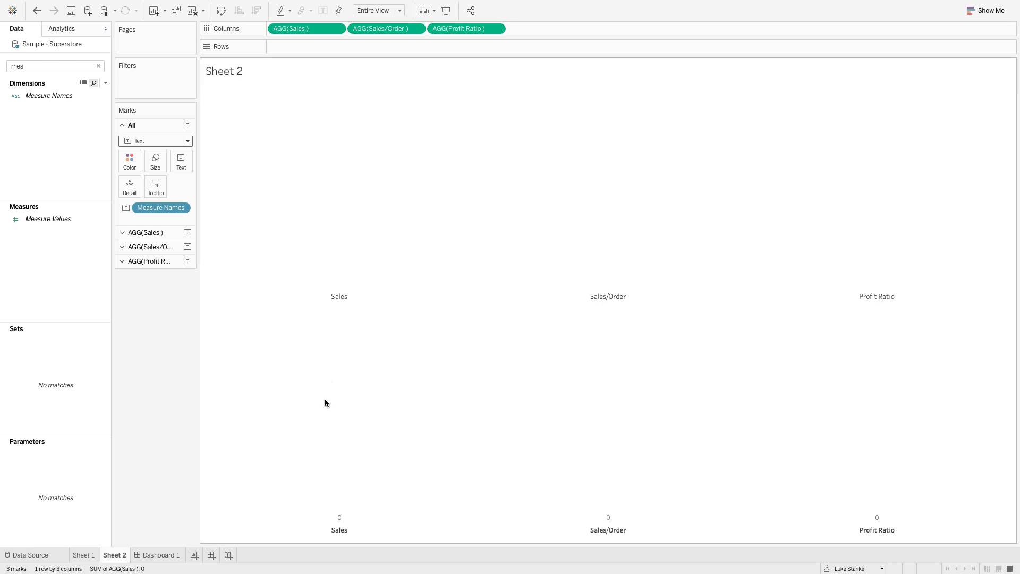
- Hide the axis headers below the three measures and turn off tooltips for all marks
{"action": "right_click", "coordinate": [335, 518]}
{"action": "left_click", "coordinate": [353, 491]}
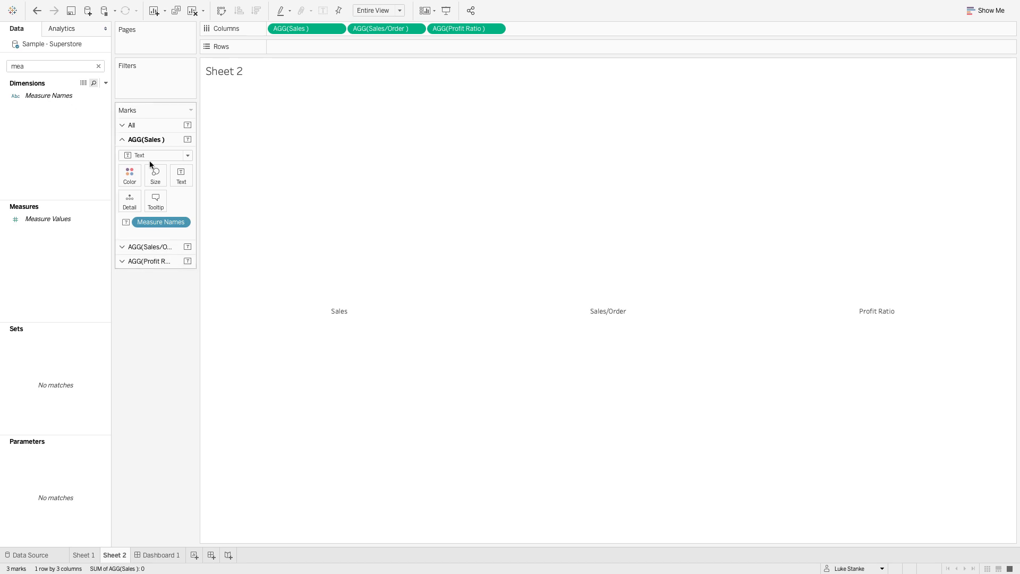
{"action": "left_click", "coordinate": [146, 138]}
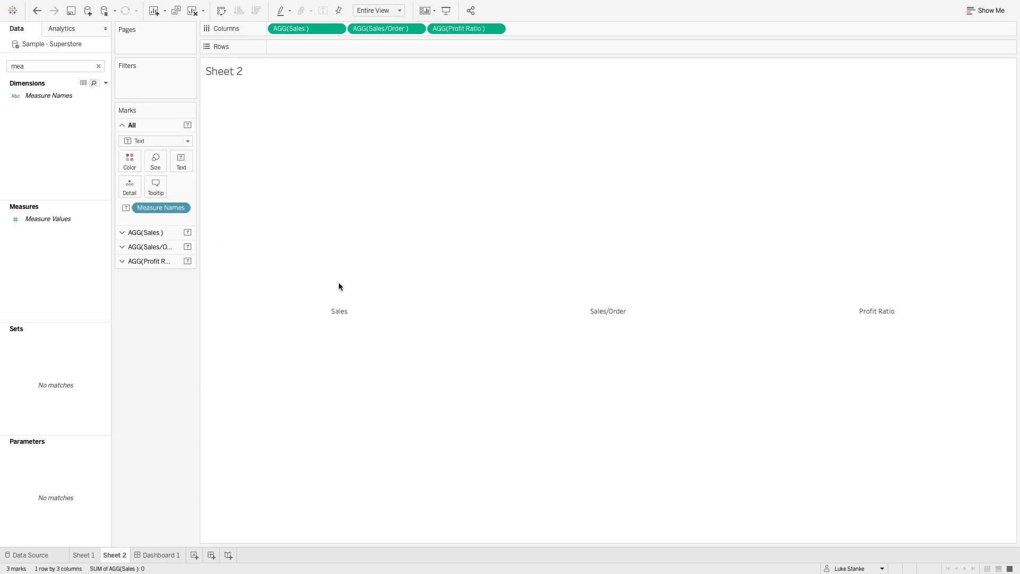
{"action": "left_click", "coordinate": [155, 186]}
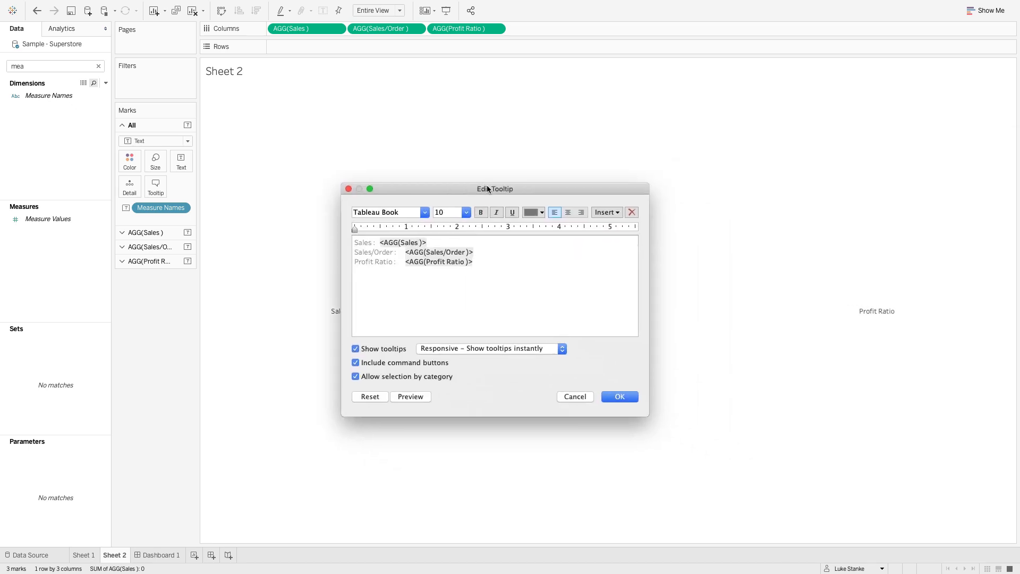
{"action": "left_click", "coordinate": [381, 341]}
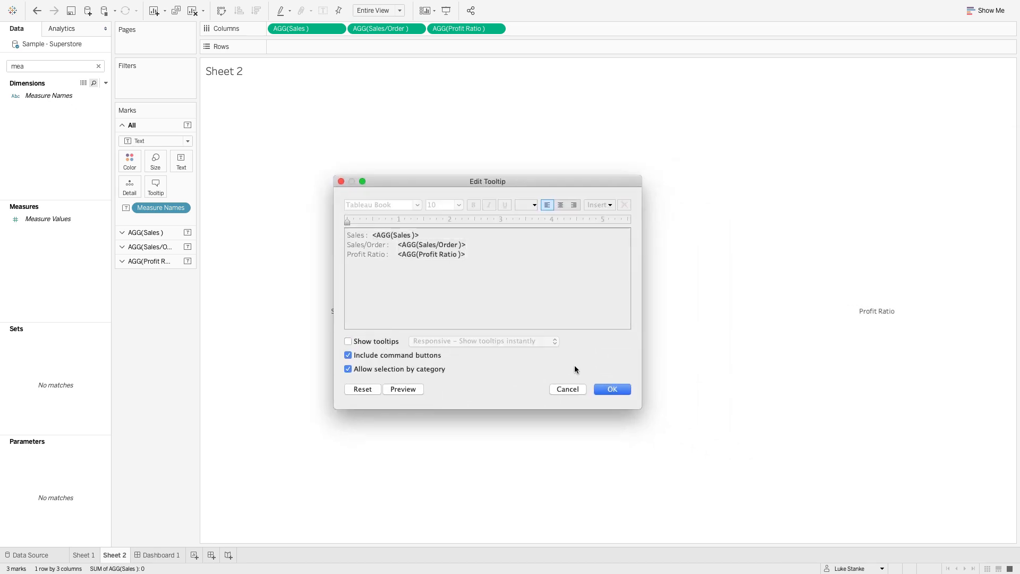
{"action": "left_click", "coordinate": [618, 390]}
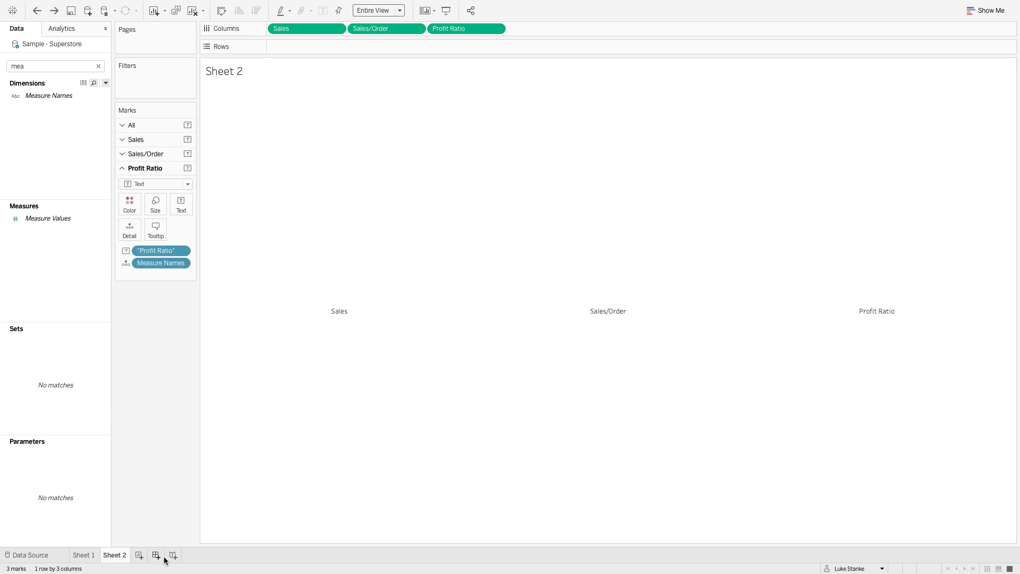
- Create a new dashboard and set its fixed width to 700 px
{"action": "left_click", "coordinate": [157, 555]}
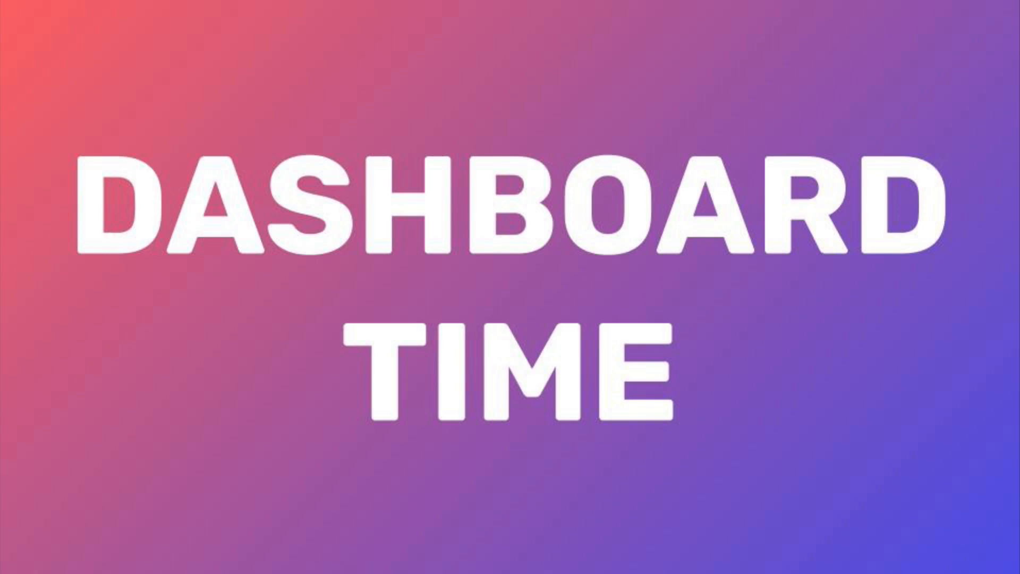
{"action": "left_click", "coordinate": [63, 109]}
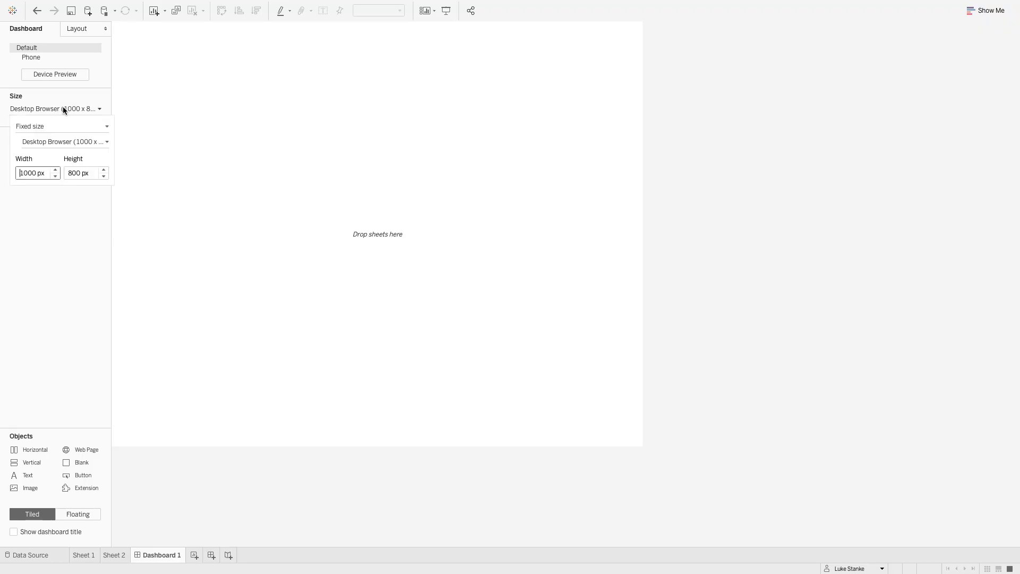
{"action": "left_click", "coordinate": [55, 175]}
{"action": "left_click", "coordinate": [55, 176]}
{"action": "left_click", "coordinate": [55, 176]}
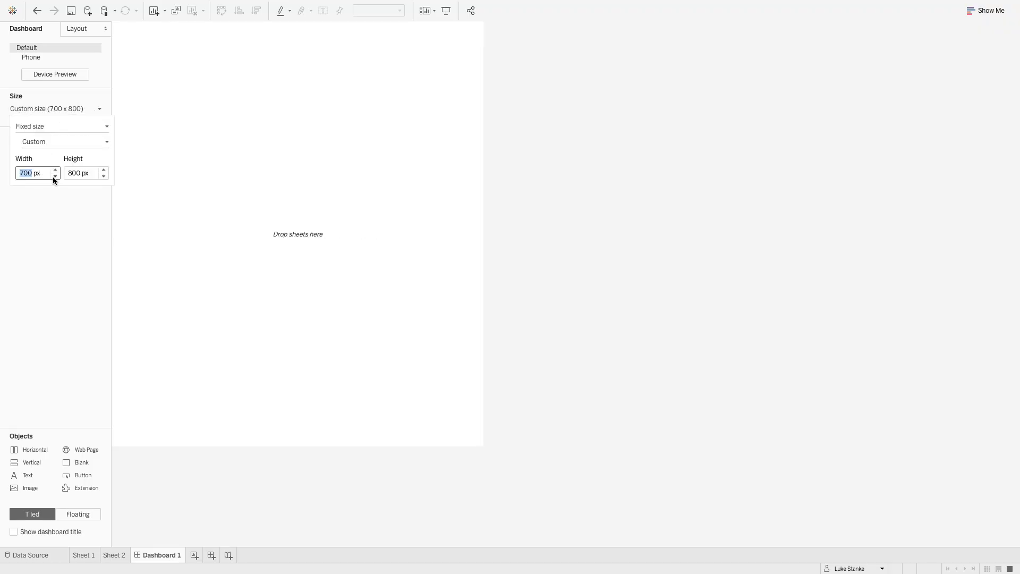
{"action": "left_click", "coordinate": [572, 229]}
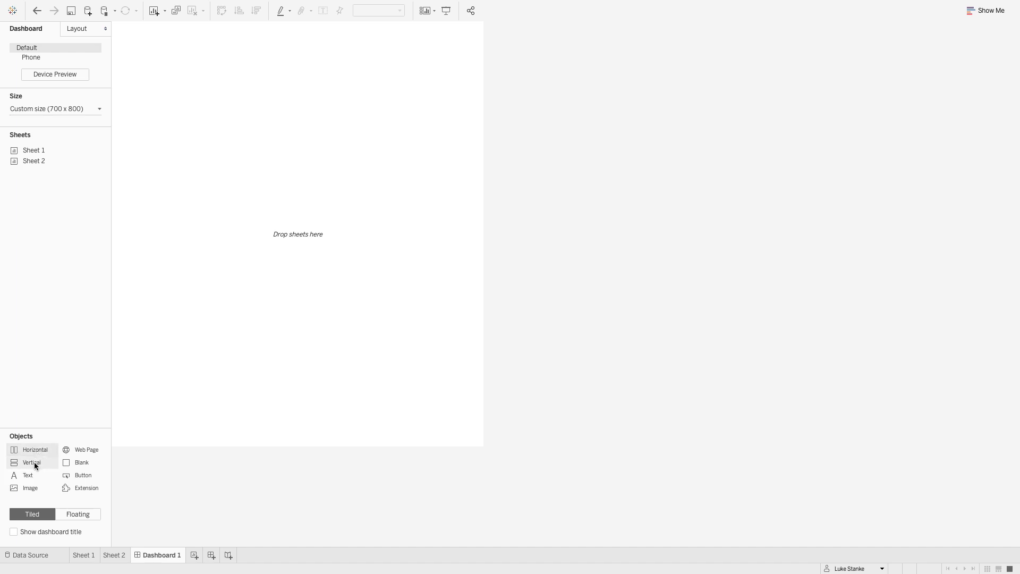
- Add a tiled vertical container to the dashboard, place Sheet 2 in it and hide that sheet's title
{"action": "left_click_drag", "start_coordinate": [34, 461], "coordinate": [354, 244]}
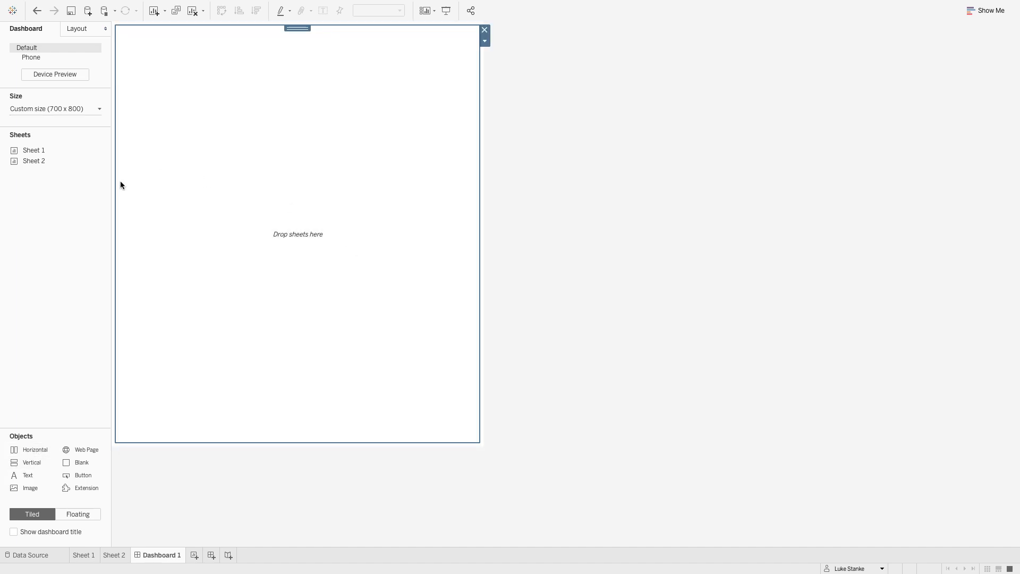
{"action": "mouse_move", "coordinate": [43, 152]}
{"action": "left_click_drag", "start_coordinate": [39, 160], "coordinate": [208, 123]}
{"action": "right_click", "coordinate": [128, 43]}
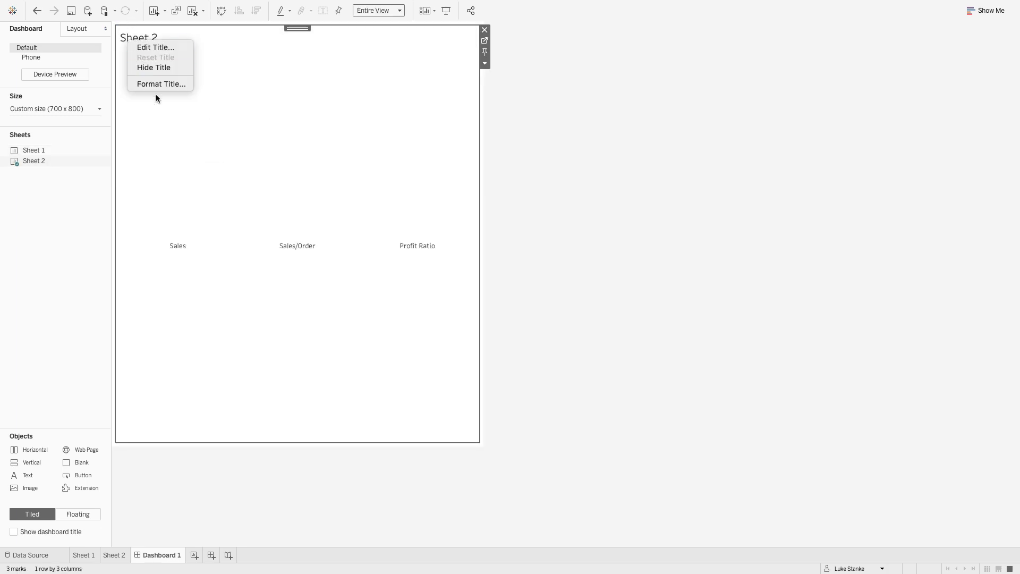
{"action": "left_click", "coordinate": [153, 68]}
- Place Sheet 1 below Sheet 2 in the vertical container and hide its title
{"action": "mouse_move", "coordinate": [35, 153]}
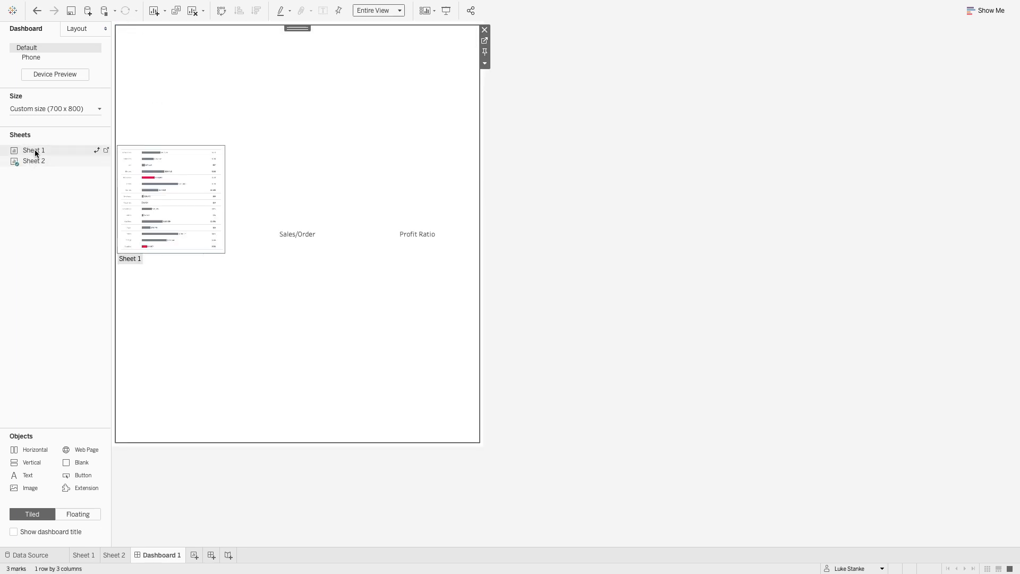
{"action": "left_click_drag", "start_coordinate": [35, 153], "coordinate": [285, 300]}
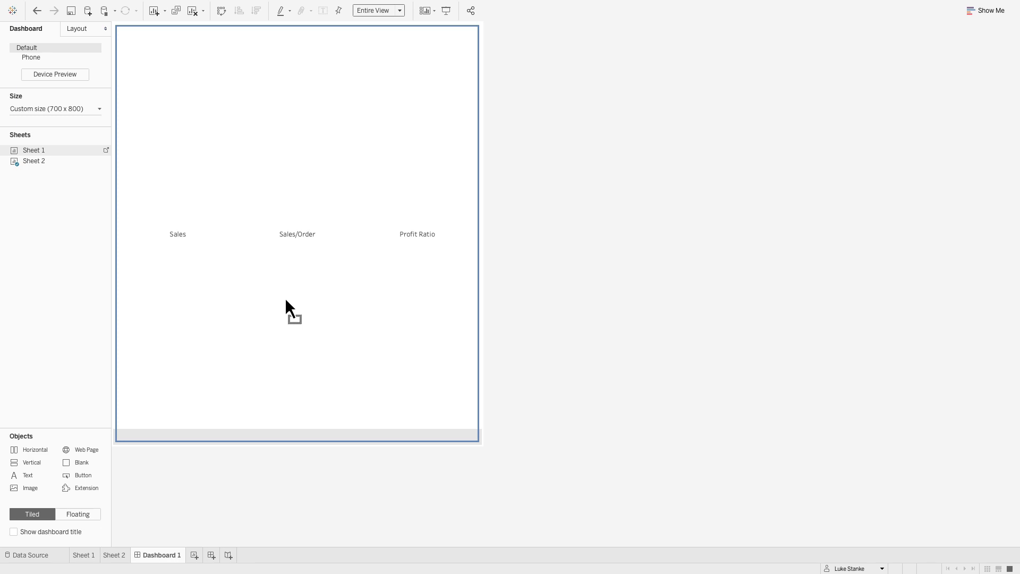
{"action": "left_click_drag", "start_coordinate": [286, 299], "coordinate": [282, 298]}
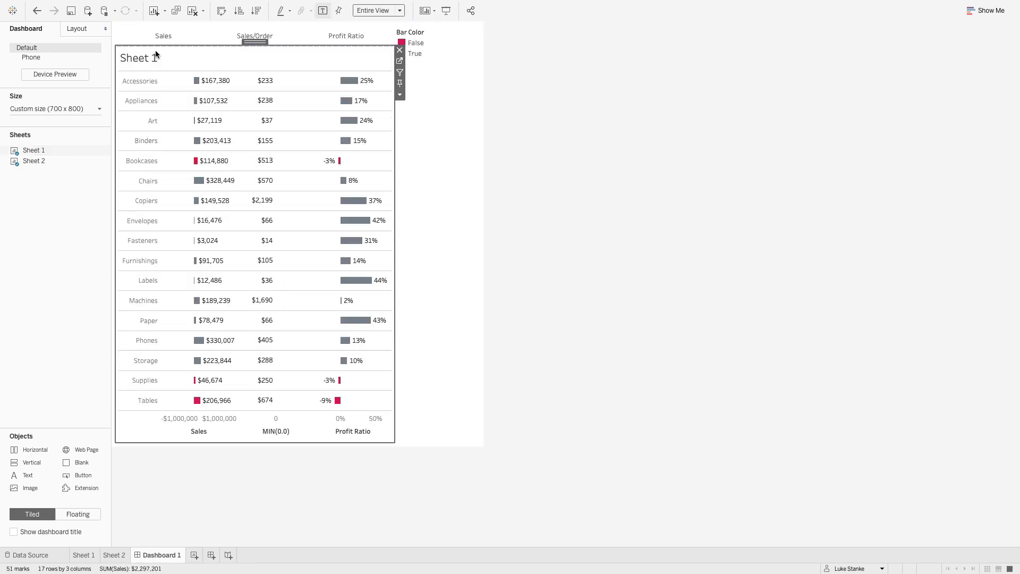
{"action": "right_click", "coordinate": [155, 52]}
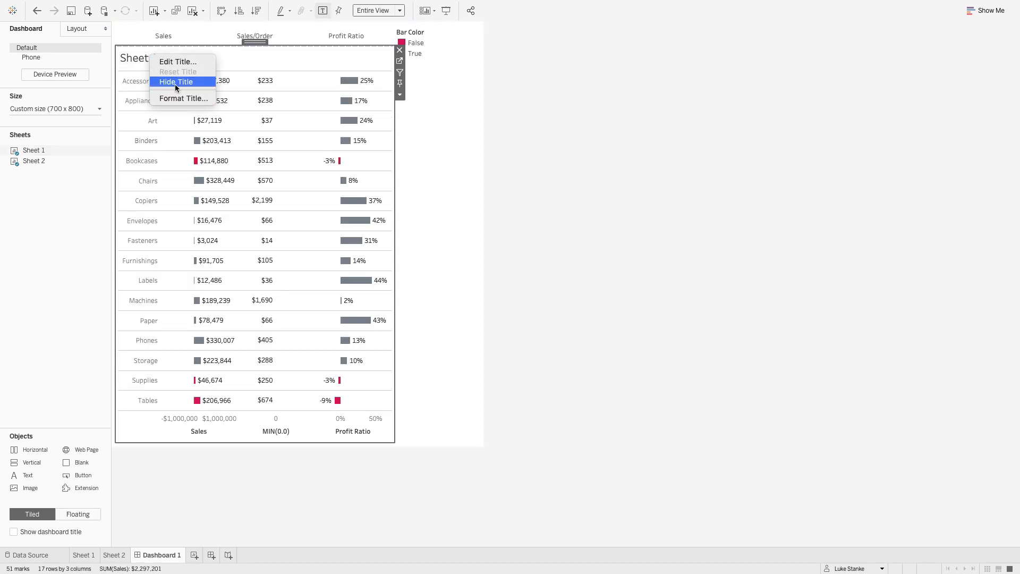
{"action": "left_click", "coordinate": [142, 57]}
{"action": "right_click", "coordinate": [140, 58]}
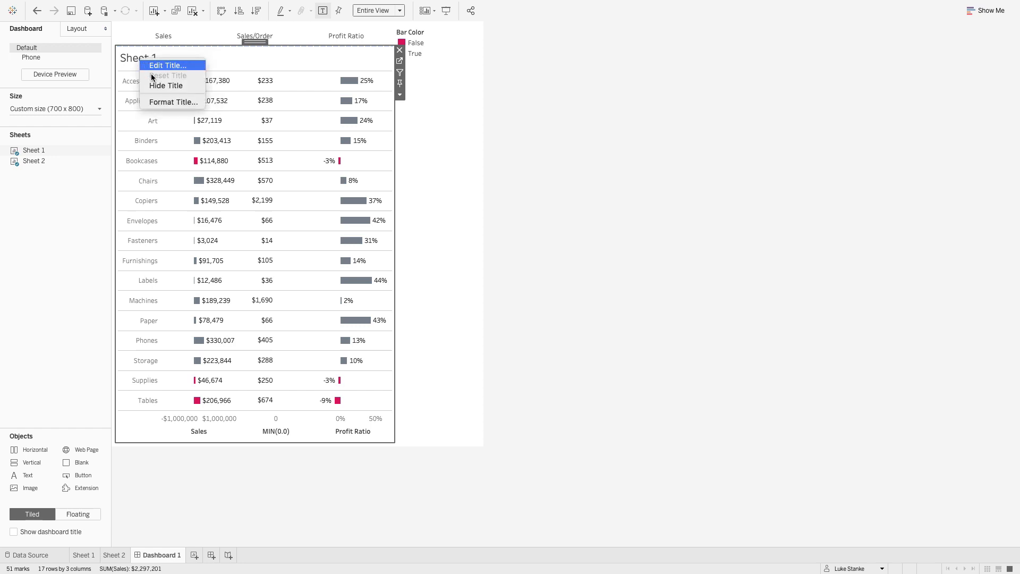
{"action": "left_click", "coordinate": [158, 85]}
- Delete the layout container that holds the Bar Color legend from the dashboard
{"action": "left_click", "coordinate": [441, 162]}
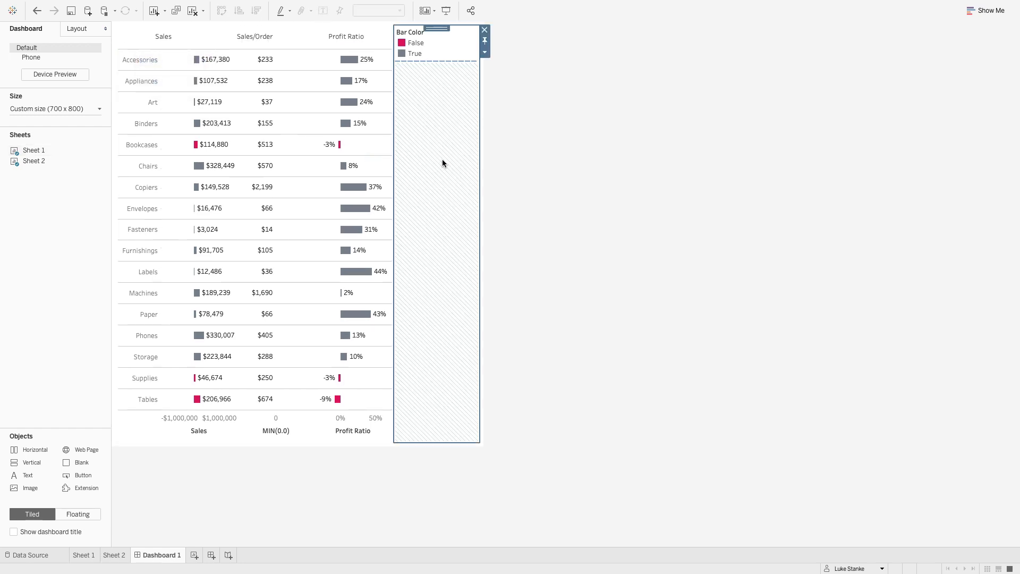
{"action": "left_click", "coordinate": [484, 31]}
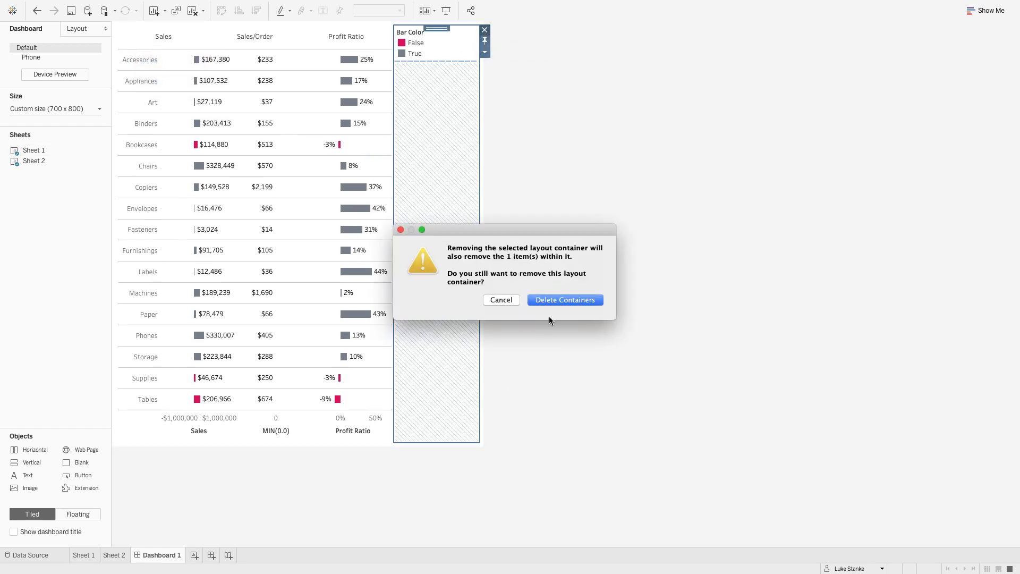
{"action": "left_click", "coordinate": [551, 299]}
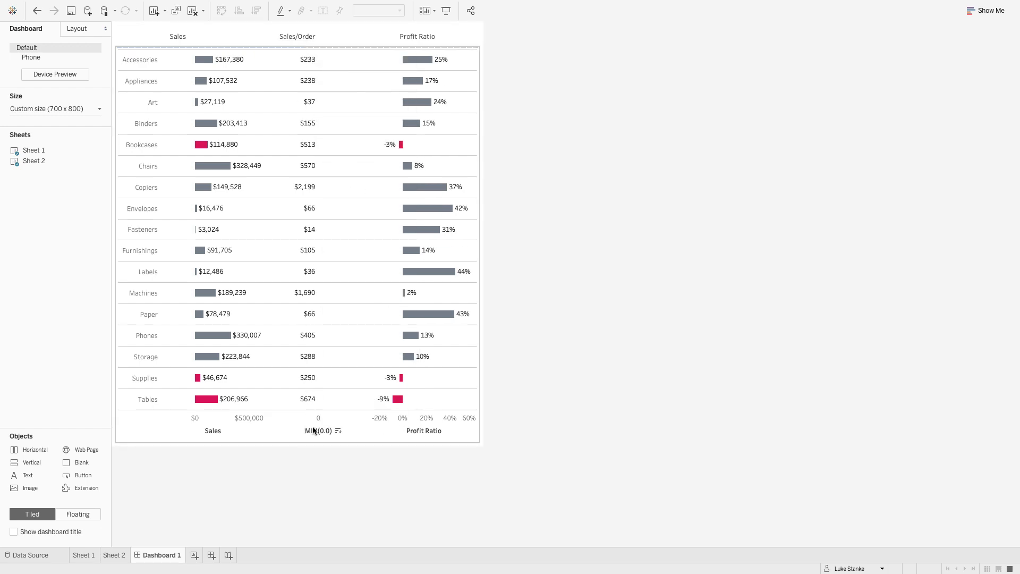
{"action": "left_click", "coordinate": [148, 34]}
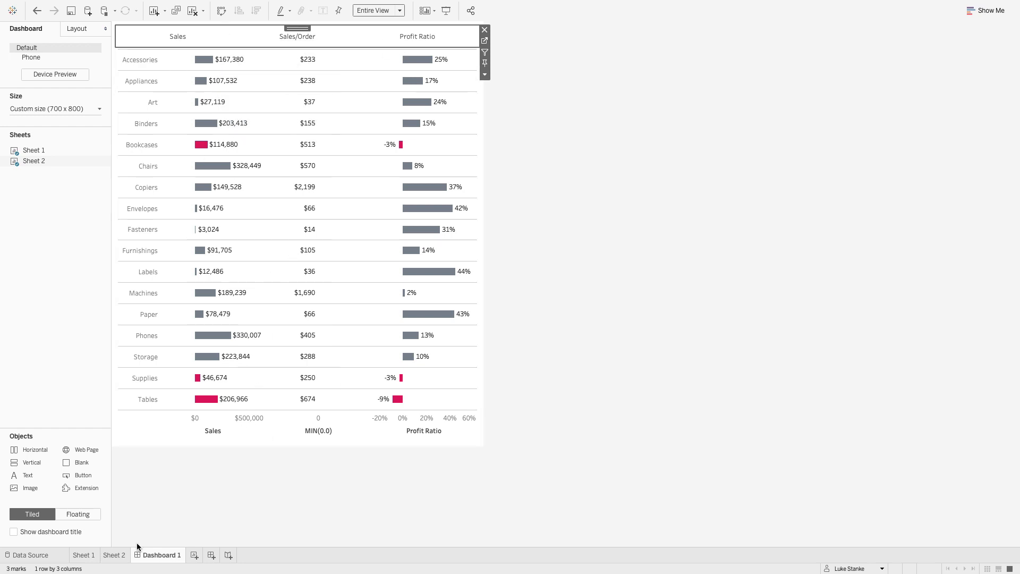
- Rename Sheet 1 to "body"
{"action": "left_click", "coordinate": [83, 554]}
{"action": "double_click", "coordinate": [84, 554]}
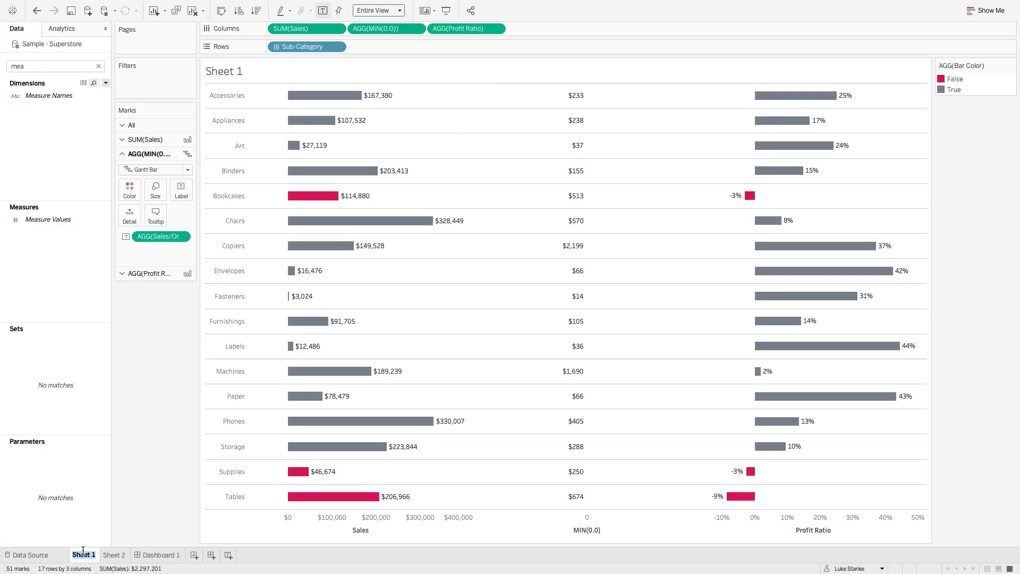
{"action": "type", "text": "body"}
{"action": "key", "text": "Return"}
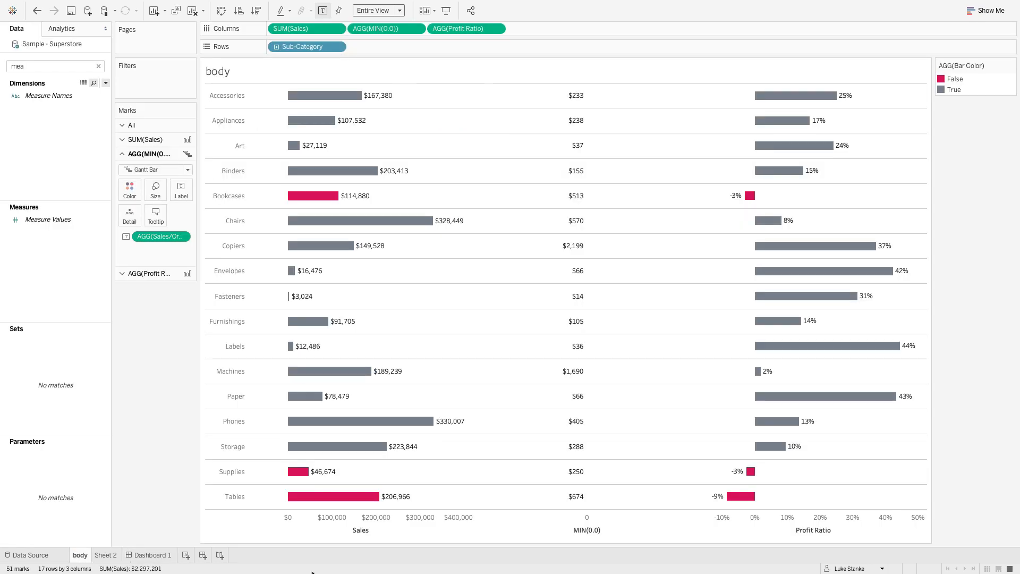
- Rename Sheet 2 to "header"
{"action": "left_click", "coordinate": [101, 555]}
{"action": "double_click", "coordinate": [101, 555]}
{"action": "type", "text": "h"}
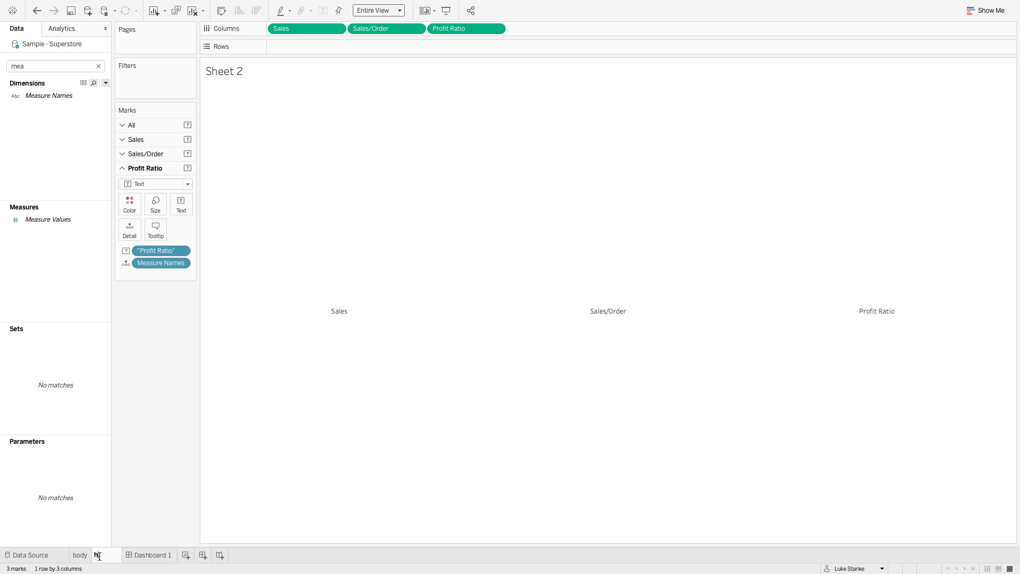
{"action": "type", "text": "eader"}
{"action": "key", "text": "Return"}
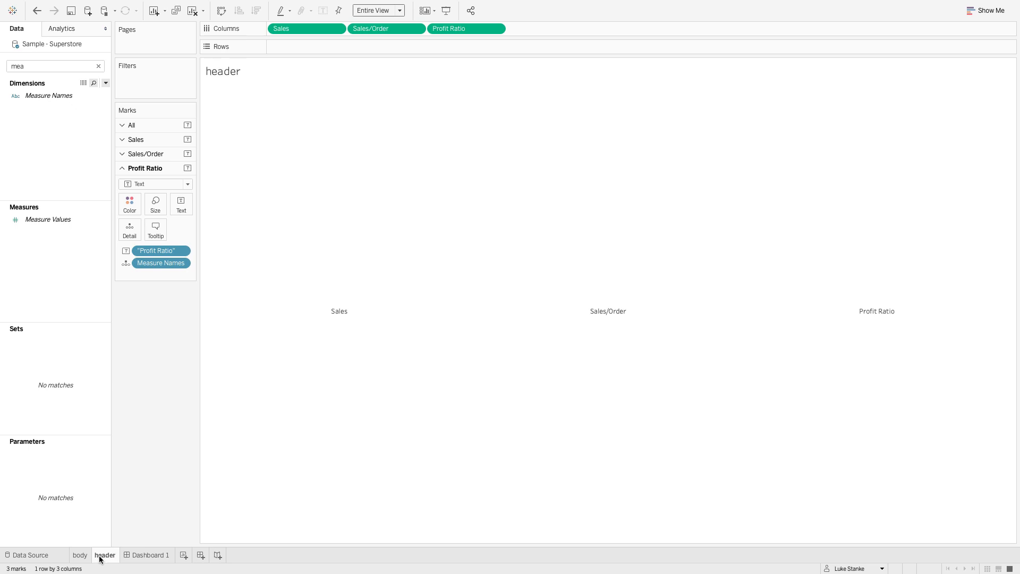
- On Dashboard 1, set the header sheet's outer padding to 0 at the top and 100 on the left
{"action": "left_click", "coordinate": [151, 554]}
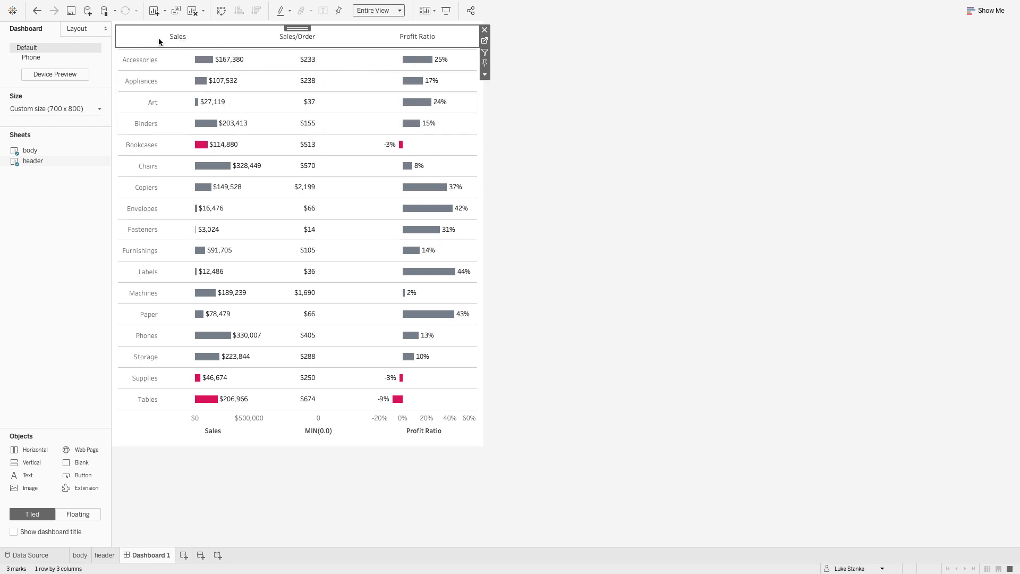
{"action": "left_click", "coordinate": [43, 106]}
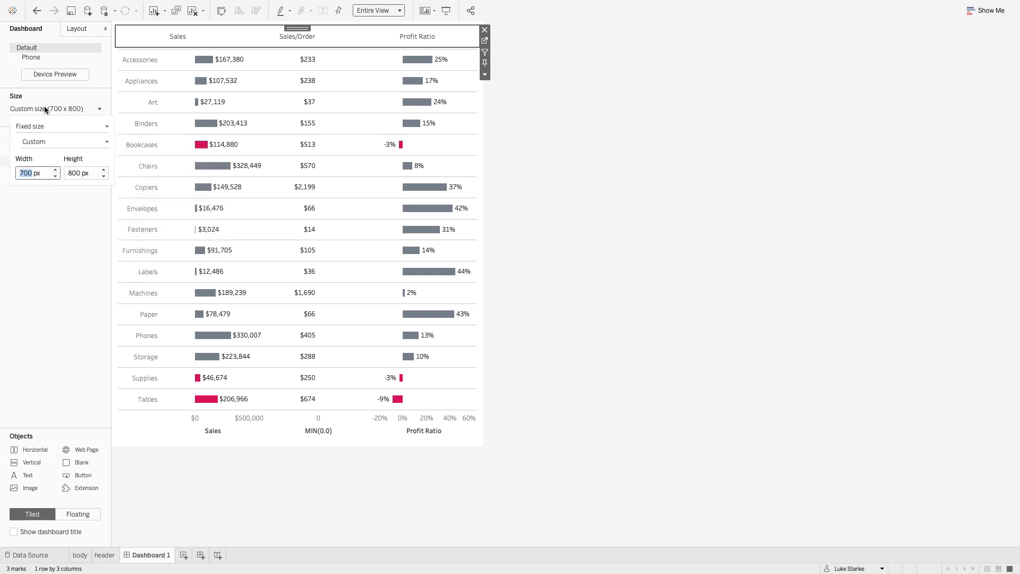
{"action": "left_click", "coordinate": [44, 106]}
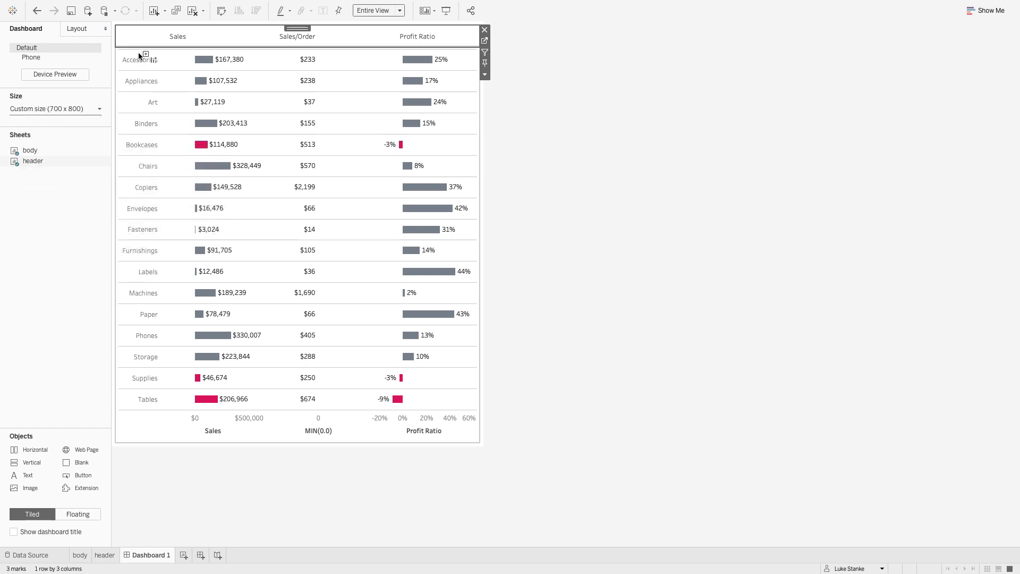
{"action": "left_click", "coordinate": [73, 28]}
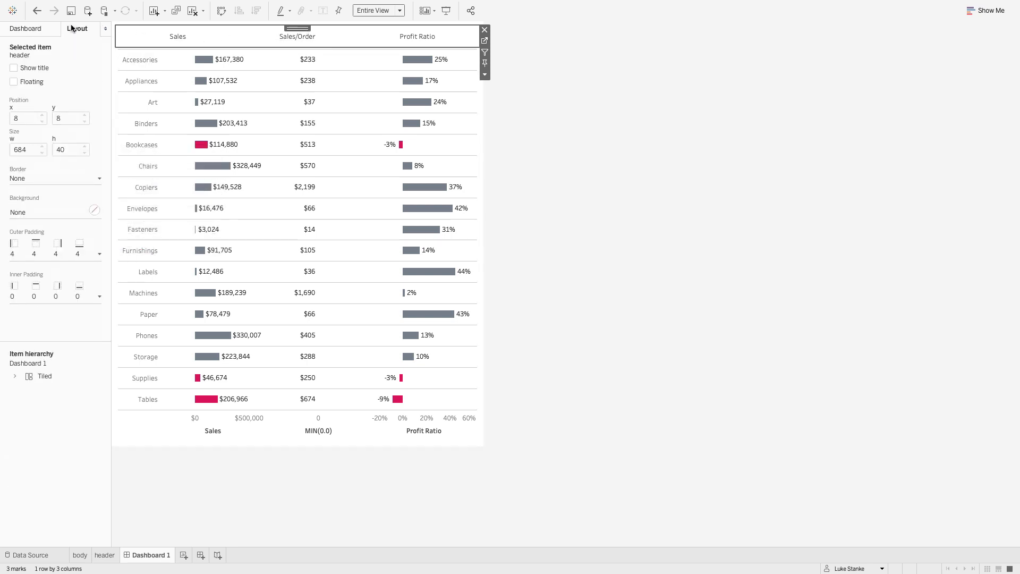
{"action": "left_click", "coordinate": [34, 255]}
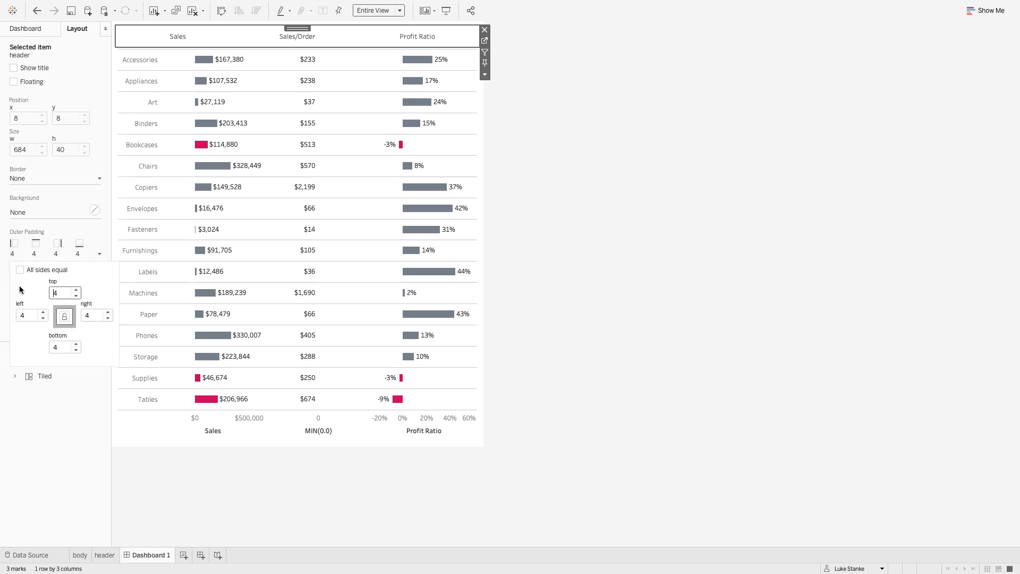
{"action": "left_click", "coordinate": [34, 311]}
{"action": "key", "text": "Tab"}
{"action": "type", "text": "0"}
{"action": "key", "text": "Tab"}
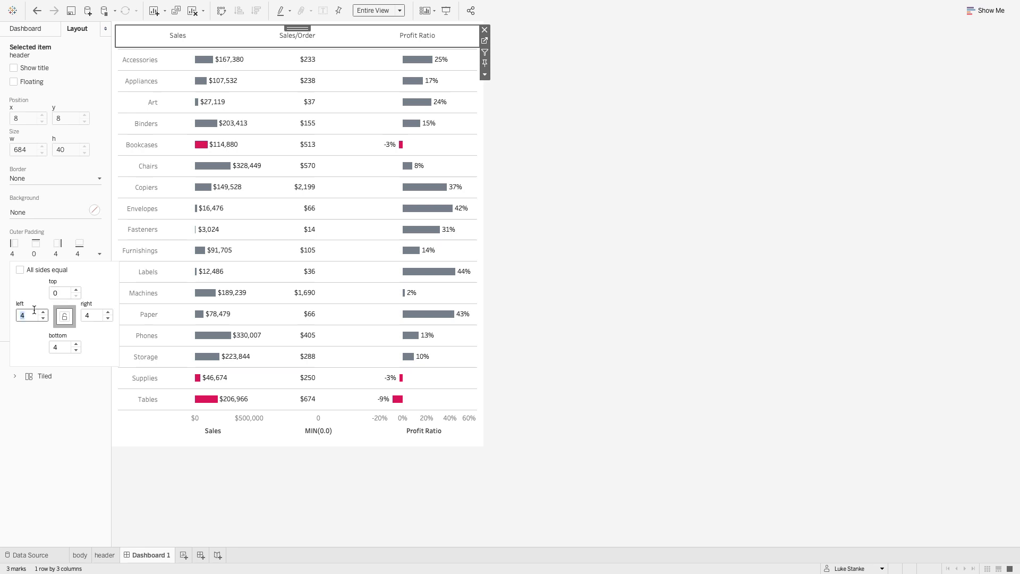
{"action": "type", "text": "100"}
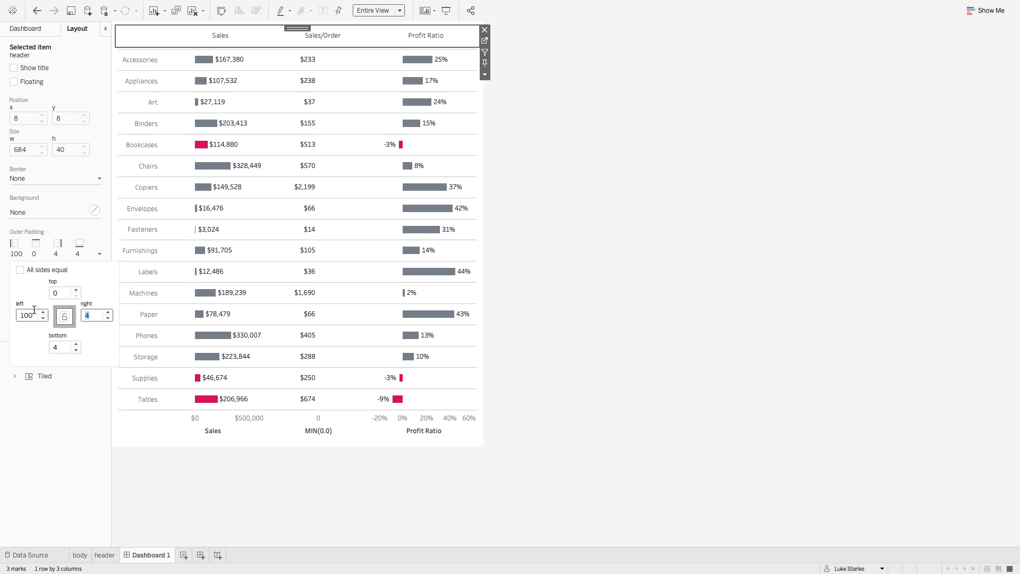
- Set the header sheet's outer padding to 4 on the right and 0 at the bottom
{"action": "type", "text": "0"}
{"action": "key", "text": "Tab"}
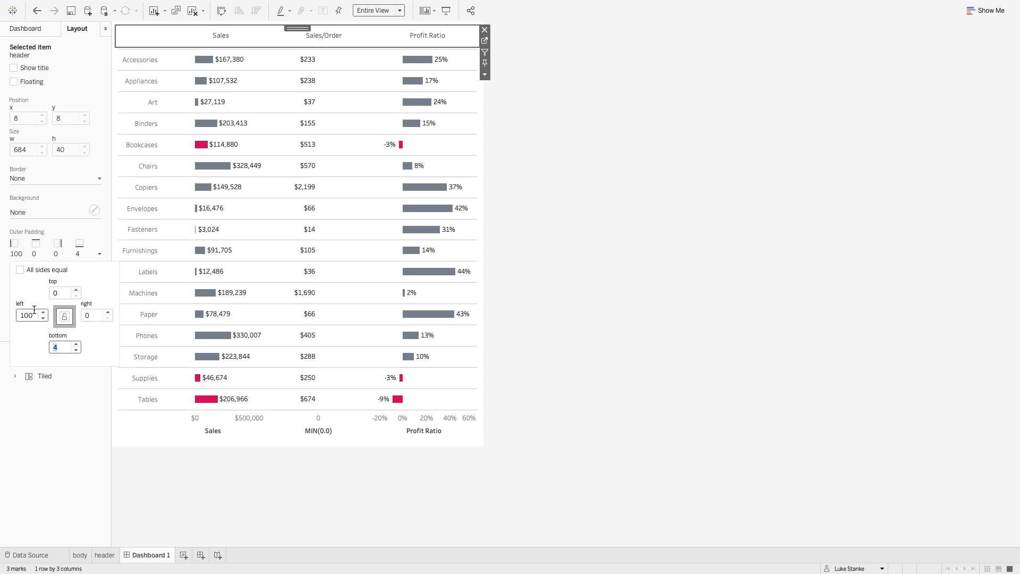
{"action": "key", "text": "shift+Tab"}
{"action": "type", "text": "4"}
{"action": "key", "text": "Tab"}
{"action": "type", "text": "0"}
{"action": "key", "text": "Tab"}
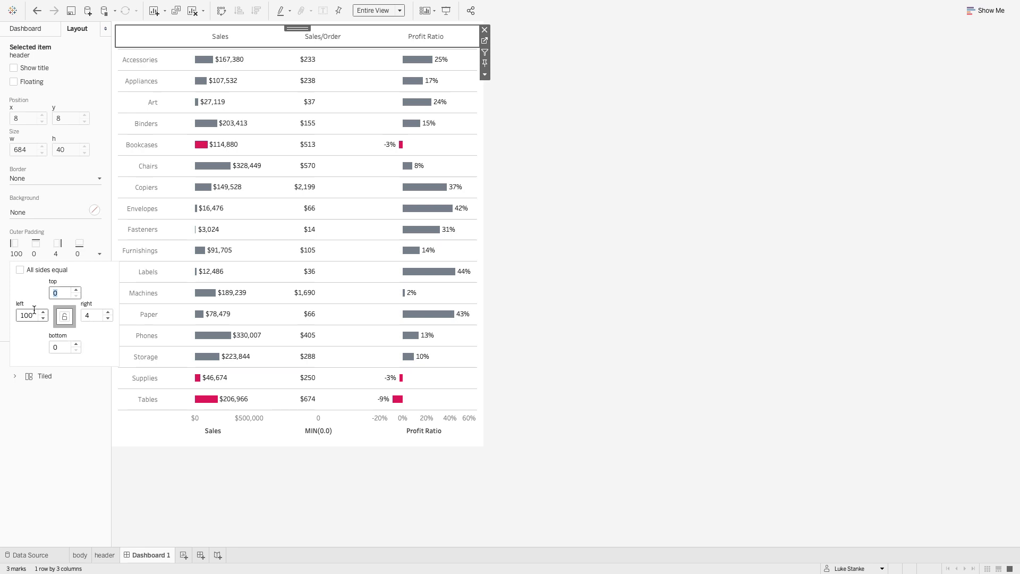
- Set the body sheet's top outer padding to 0
{"action": "left_click", "coordinate": [353, 69]}
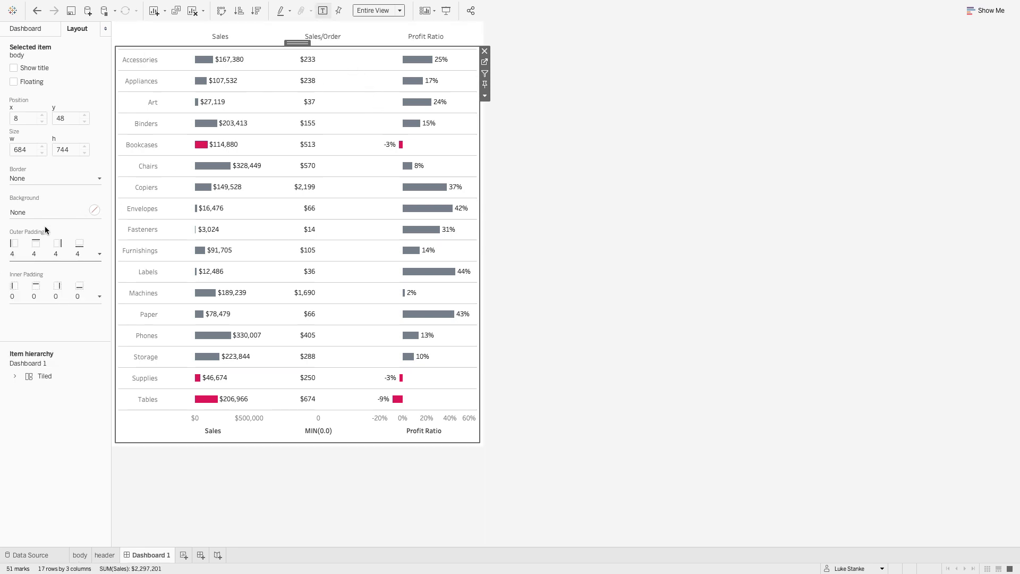
{"action": "left_click", "coordinate": [30, 250]}
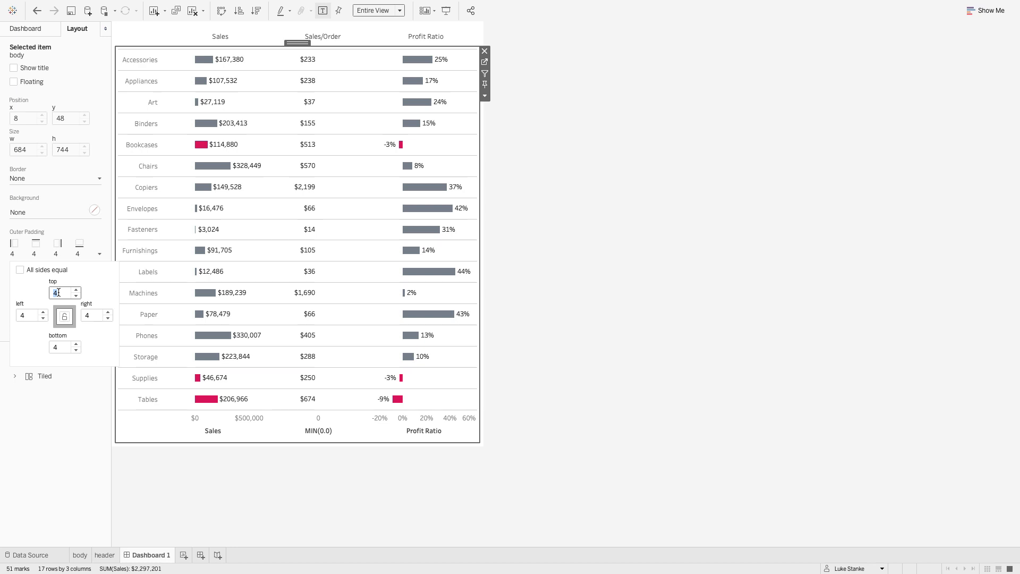
{"action": "type", "text": "0"}
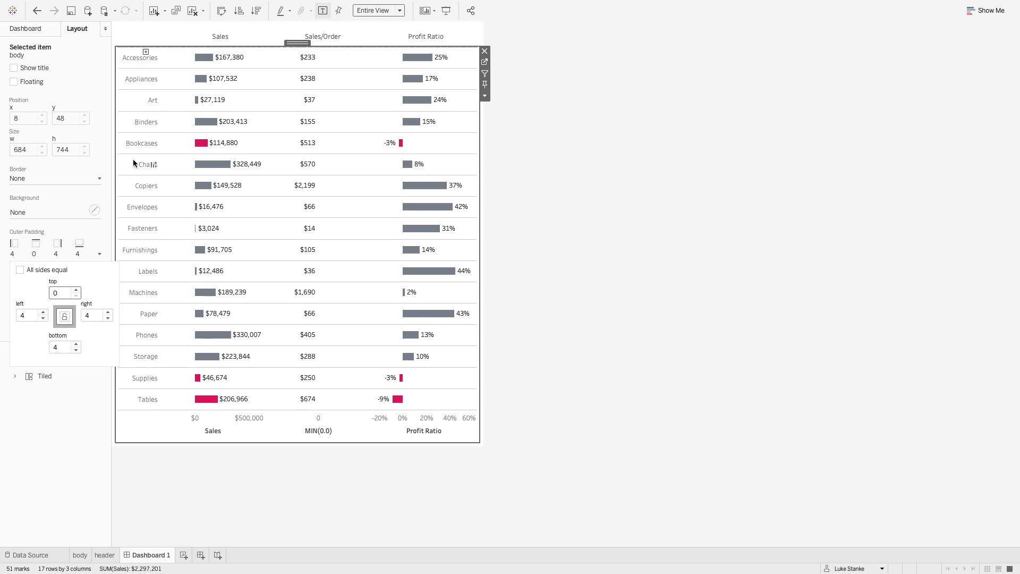
- Widen the sub-category label column of the body sheet so its measure columns line up with the header labels
{"action": "left_click", "coordinate": [202, 40]}
{"action": "left_click", "coordinate": [229, 44]}
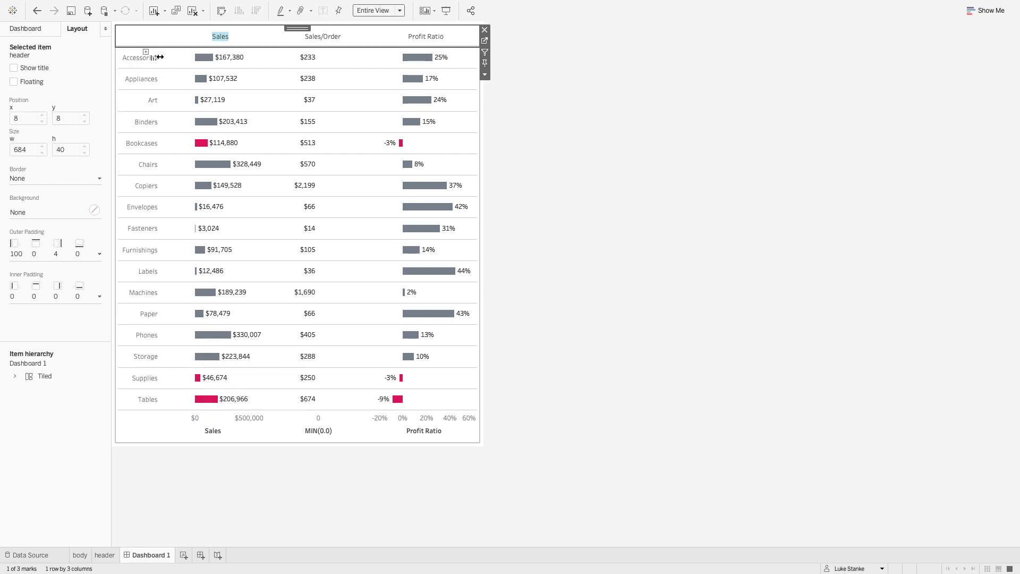
{"action": "left_click_drag", "start_coordinate": [159, 57], "coordinate": [171, 57]}
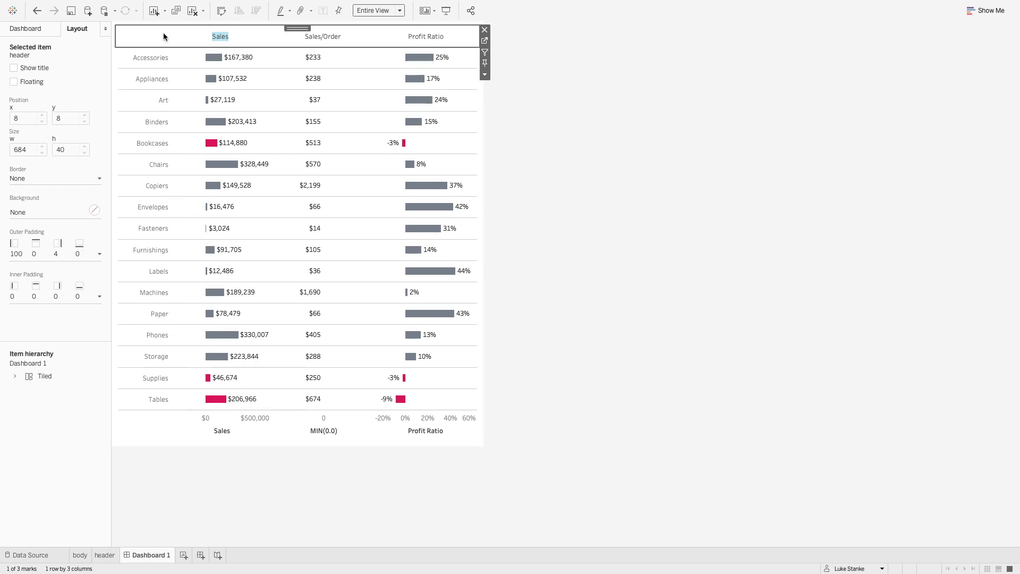
{"action": "left_click", "coordinate": [189, 40]}
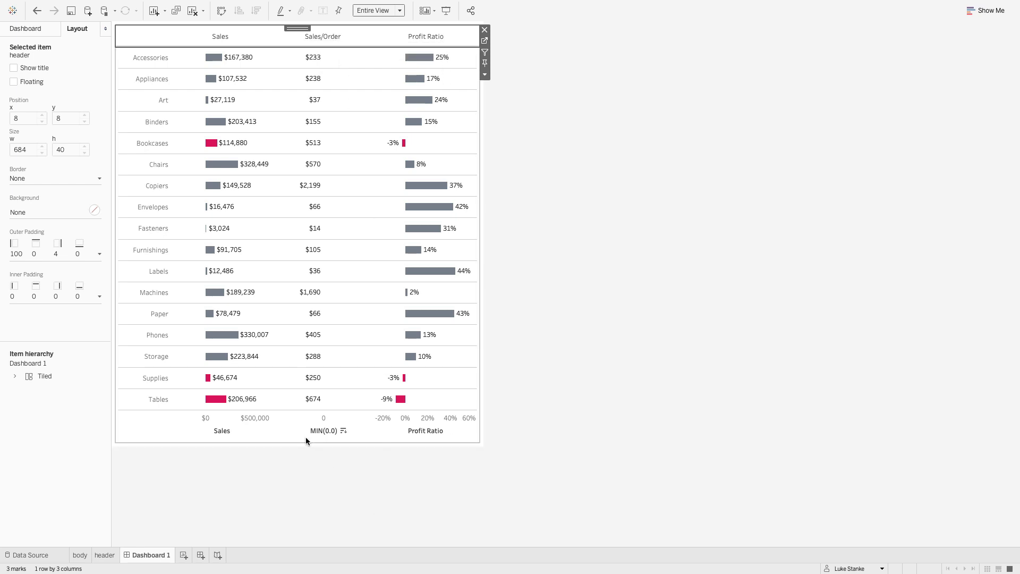
- Give the body sheet's MIN(0.0) axis a fixed range from -1 to 0.9
{"action": "right_click", "coordinate": [304, 423]}
{"action": "left_click", "coordinate": [325, 428]}
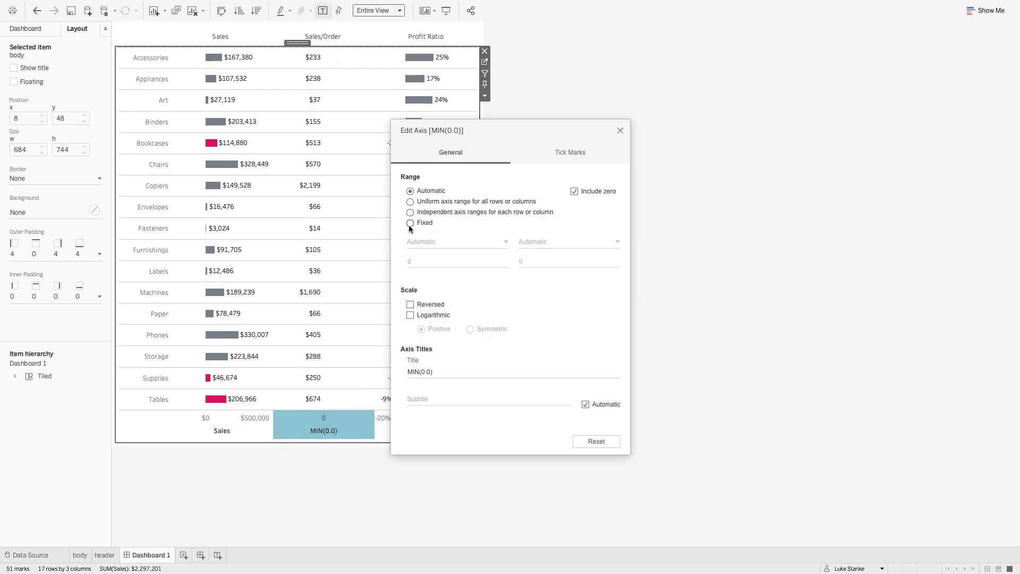
{"action": "left_click", "coordinate": [409, 223]}
{"action": "left_click", "coordinate": [416, 257]}
{"action": "type", "text": "-1"}
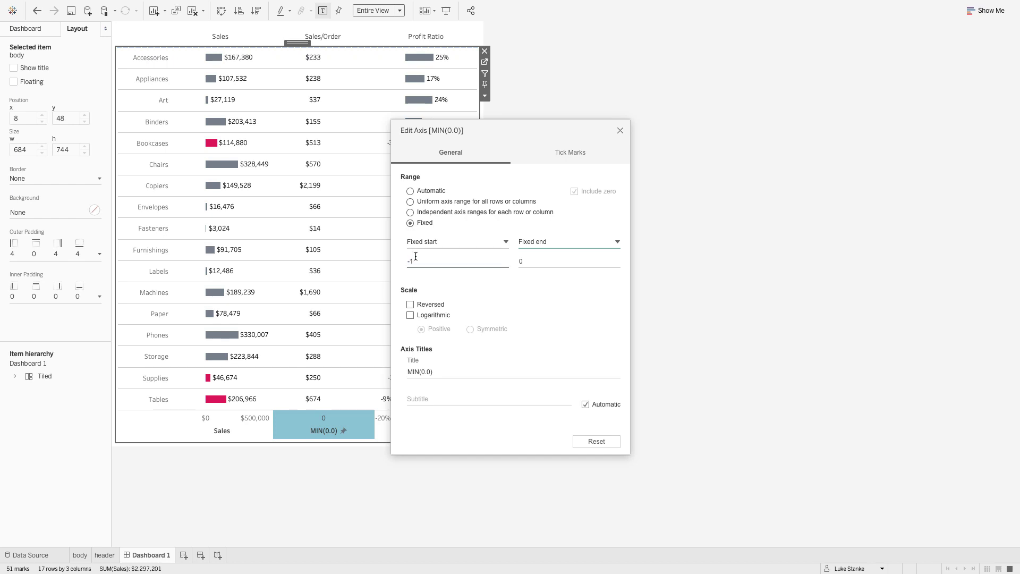
{"action": "key", "text": "Tab"}
{"action": "type", "text": ".0"}
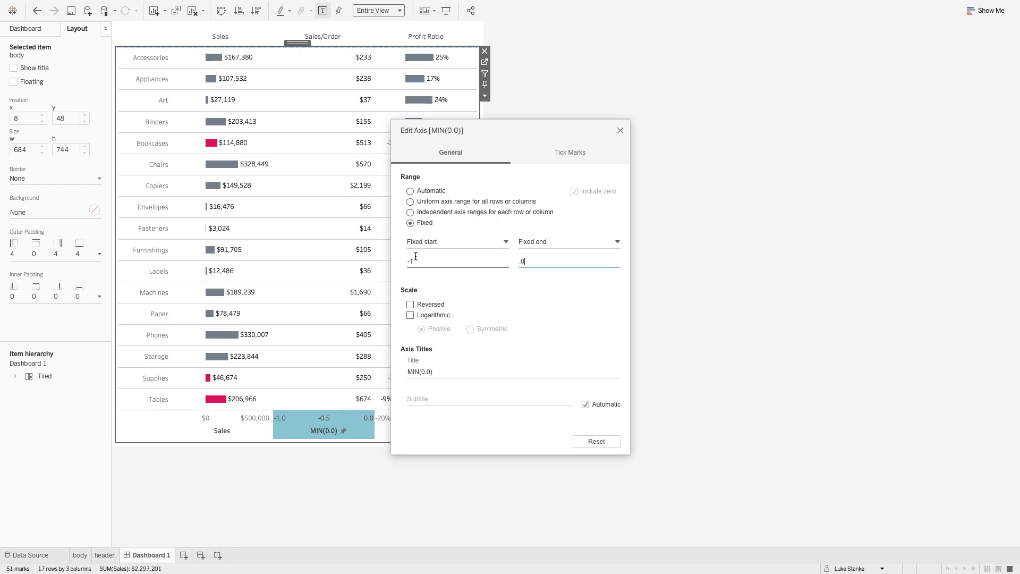
{"action": "key", "text": "BackSpace"}
{"action": "type", "text": "9"}
{"action": "key", "text": "Tab"}
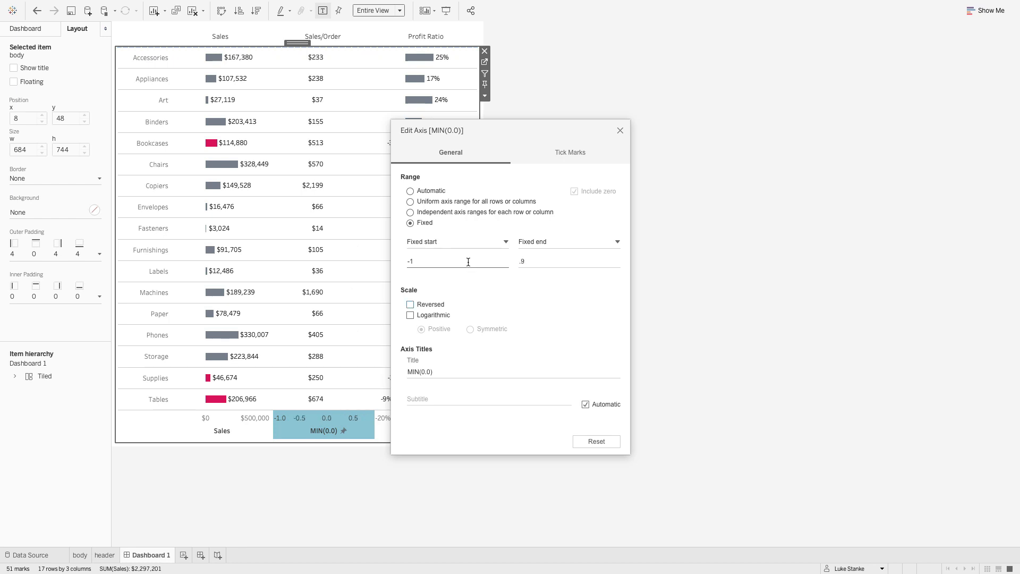
- Try fixed end values of 1.1 and 0.6 for the MIN(0.0) axis to position the Sales/Order values under their header
{"action": "left_click", "coordinate": [543, 265]}
{"action": "type", "text": "1.1"}
{"action": "key", "text": "Tab"}
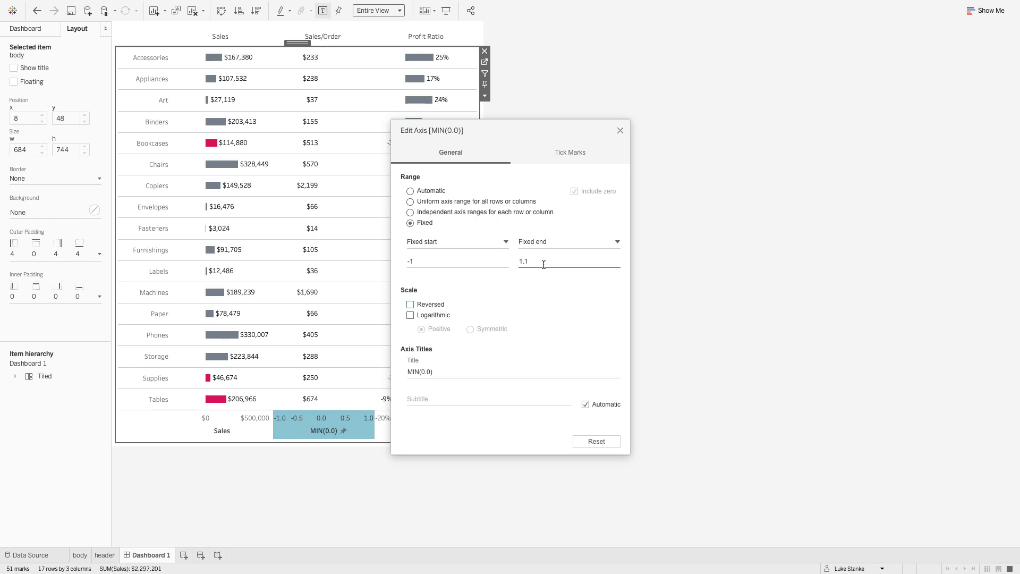
{"action": "left_click", "coordinate": [544, 264]}
{"action": "key", "text": "Tab"}
{"action": "left_click", "coordinate": [543, 265]}
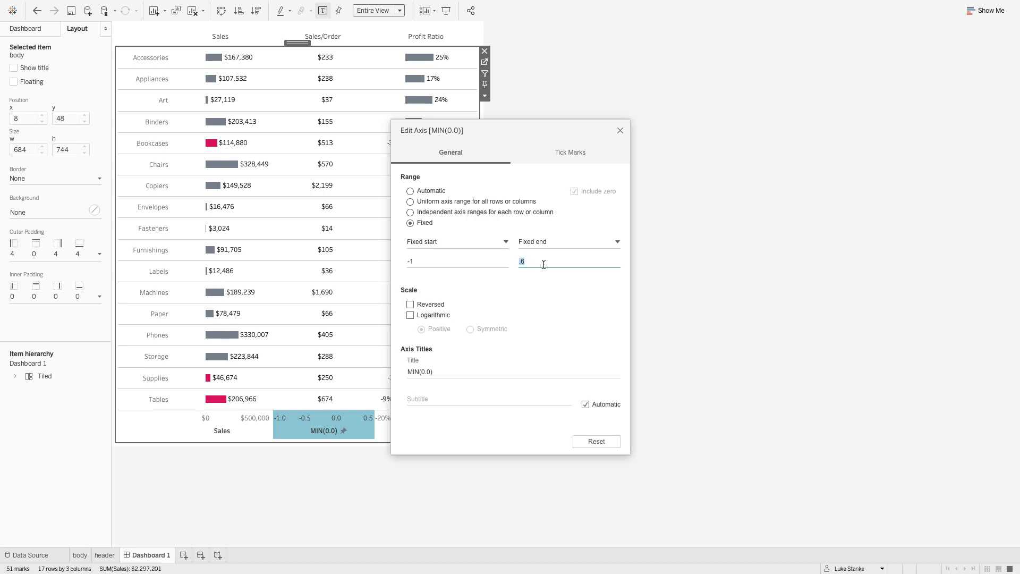
- Set the MIN(0.0) axis's fixed end to 0.4 and hide the axis headers in the body sheet
{"action": "type", "text": ".4"}
{"action": "key", "text": "Tab"}
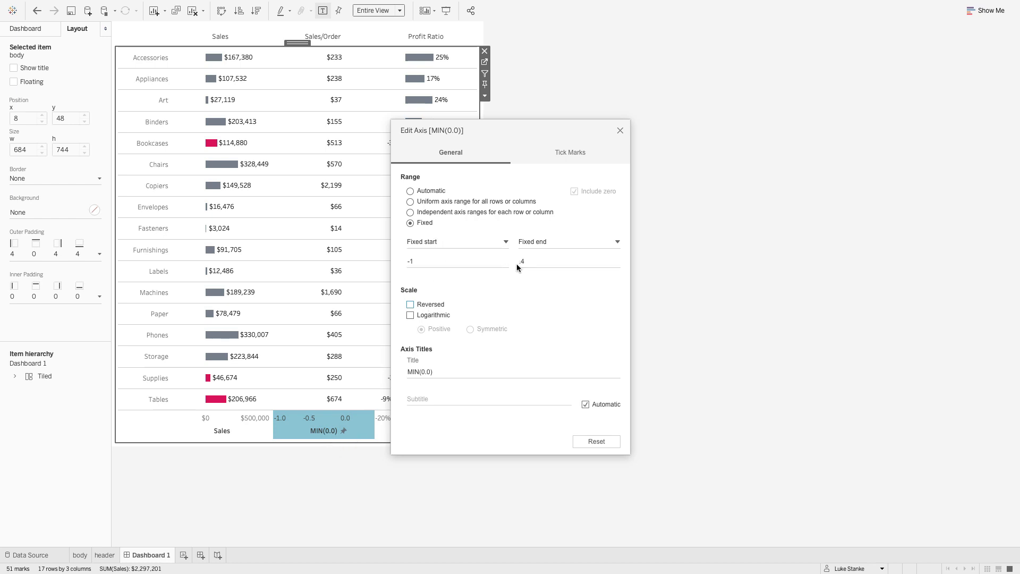
{"action": "left_click", "coordinate": [620, 131]}
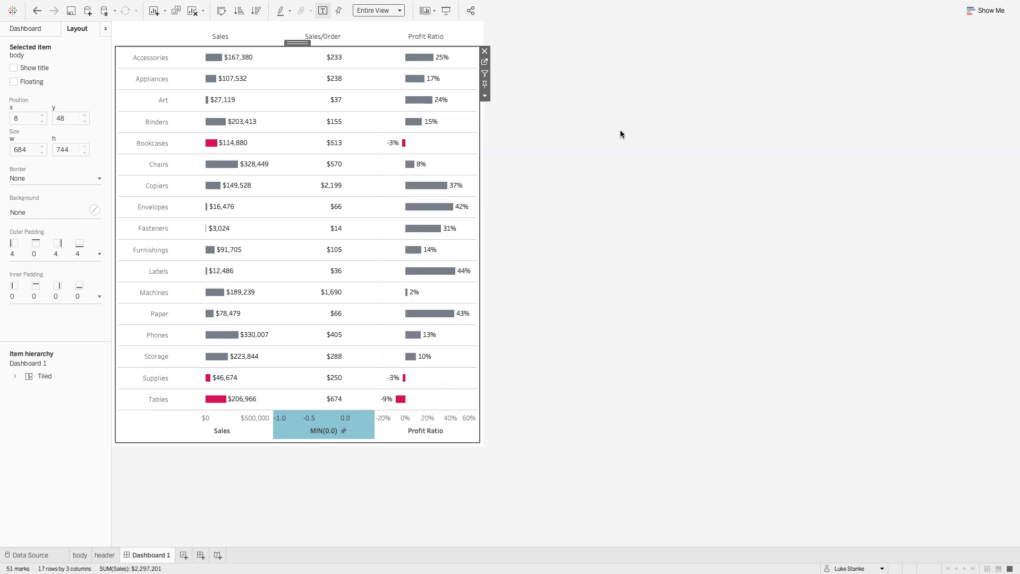
{"action": "right_click", "coordinate": [291, 419]}
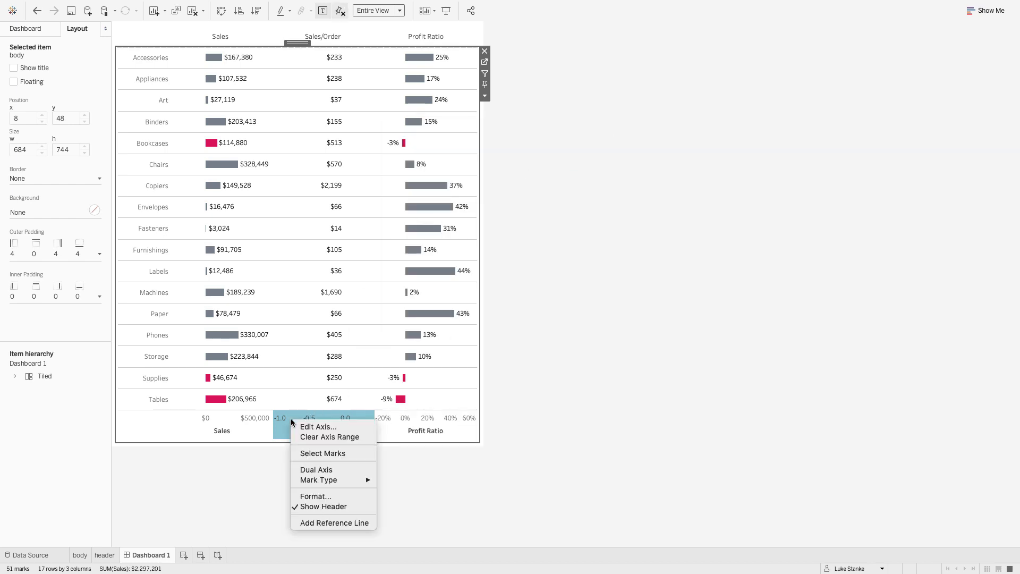
{"action": "left_click", "coordinate": [318, 507]}
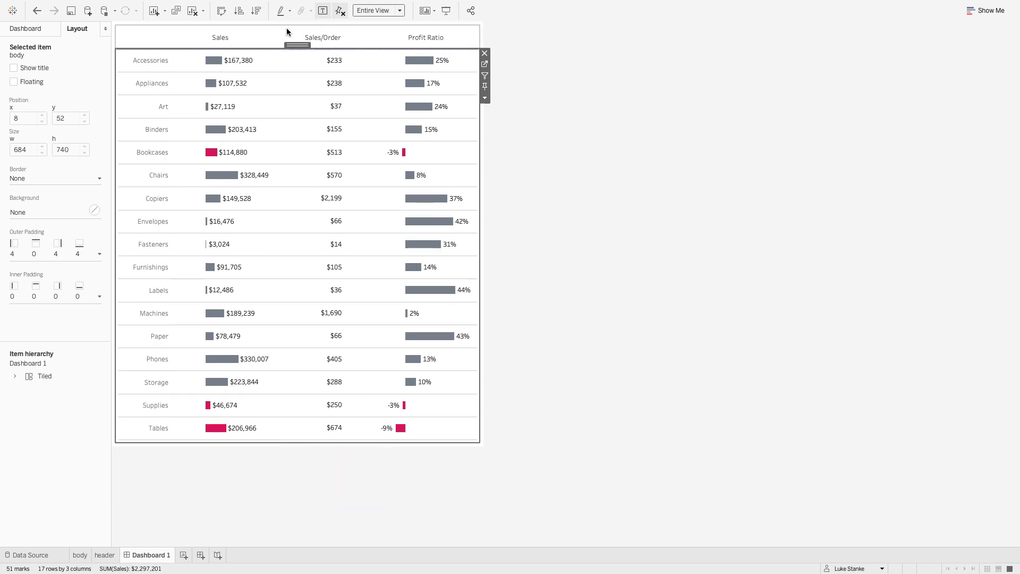
- Give the vertical container that holds both sheets an outer padding of 50 on the left and right
{"action": "double_click", "coordinate": [297, 45]}
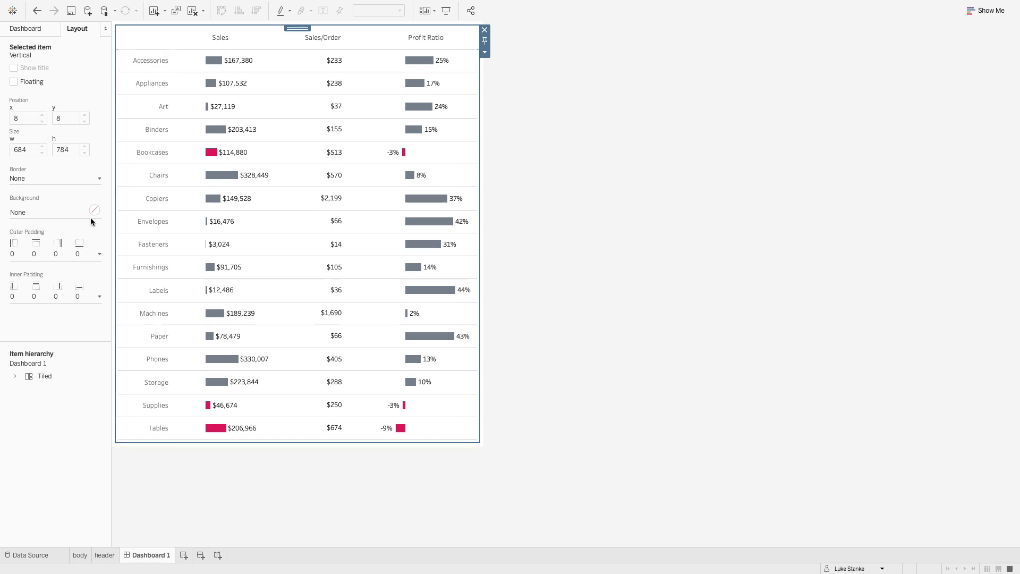
{"action": "left_click", "coordinate": [63, 245]}
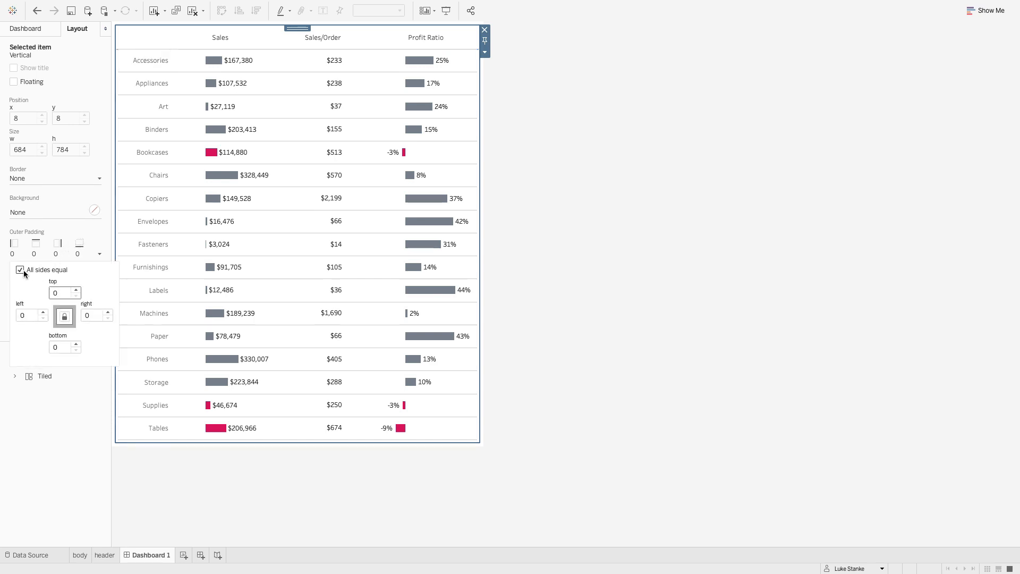
{"action": "left_click", "coordinate": [29, 314]}
{"action": "type", "text": "50"}
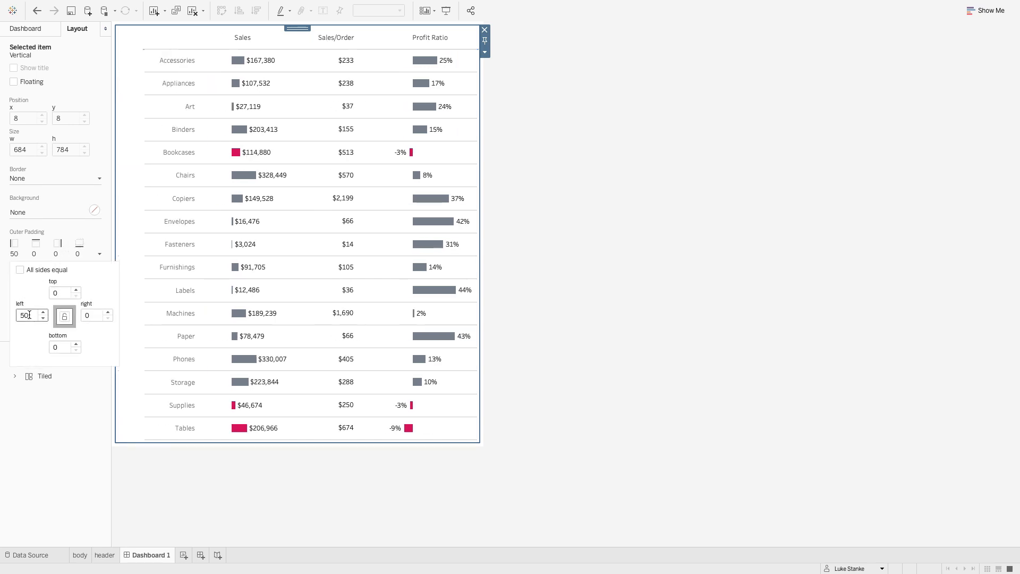
{"action": "key", "text": "Tab"}
{"action": "type", "text": "50"}
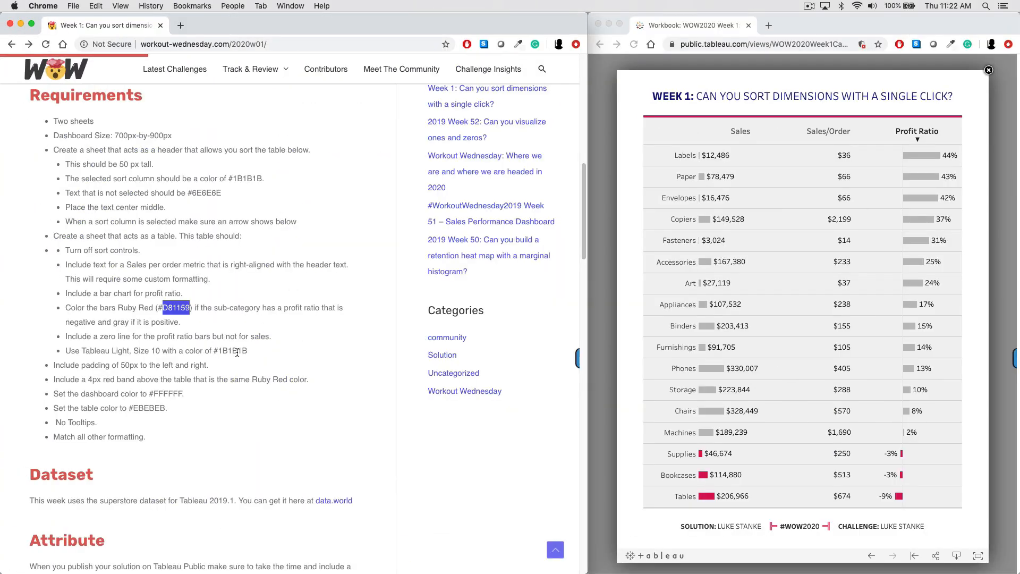
- Apply a copied custom light grey colour as the worksheet shading of the body sheet
{"action": "double_click", "coordinate": [157, 405]}
{"action": "key", "text": "super+c"}
{"action": "key", "text": "ctrl+Right"}
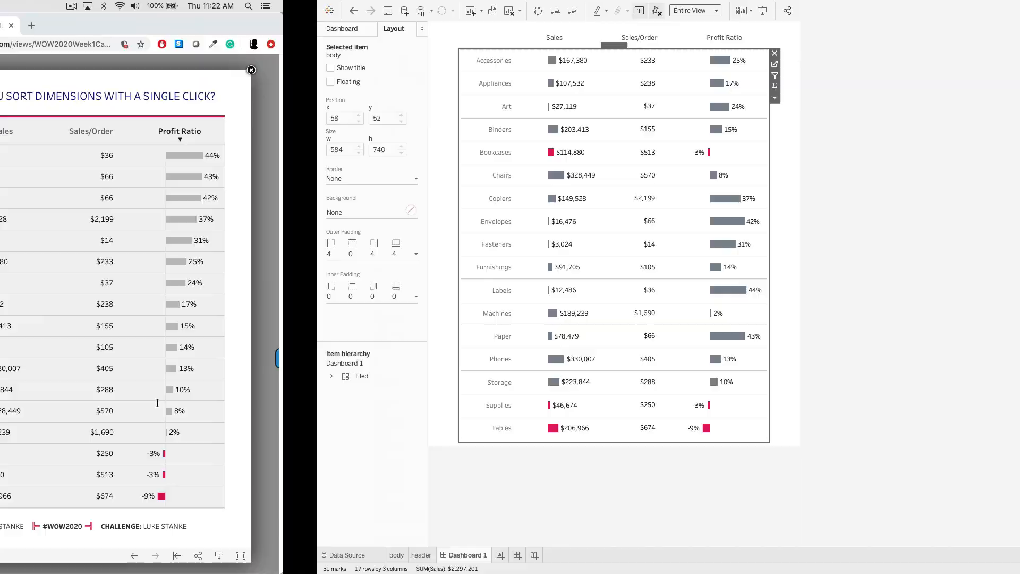
{"action": "right_click", "coordinate": [292, 205]}
{"action": "left_click", "coordinate": [328, 247]}
{"action": "left_click", "coordinate": [40, 47]}
{"action": "left_click", "coordinate": [76, 96]}
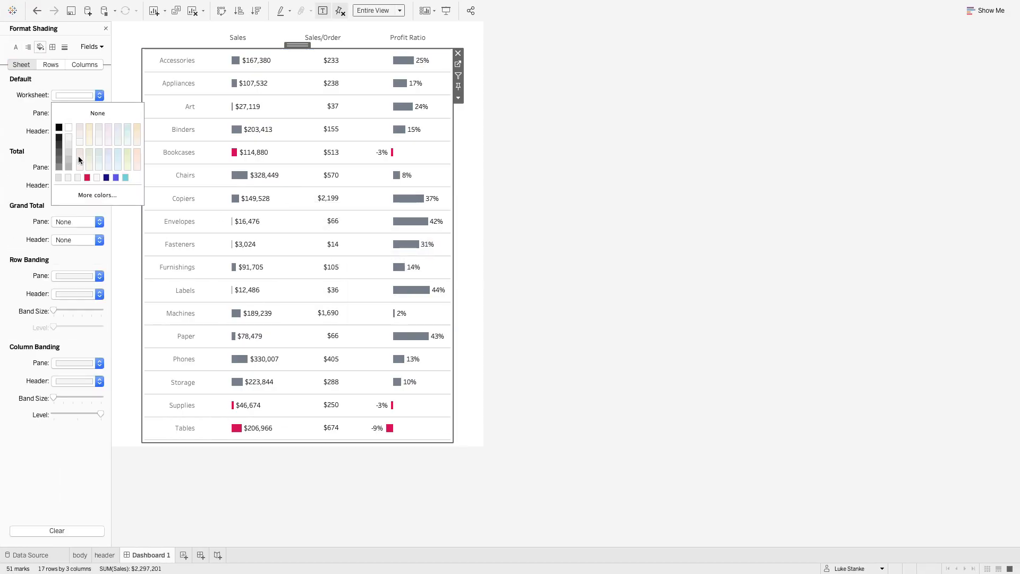
{"action": "left_click", "coordinate": [95, 195]}
{"action": "double_click", "coordinate": [223, 352]}
{"action": "key", "text": "super+v"}
{"action": "left_click", "coordinate": [219, 418]}
- Apply the same light grey shading to the header sheet's worksheet, pane and header
{"action": "left_click", "coordinate": [344, 36]}
{"action": "left_click", "coordinate": [70, 98]}
{"action": "left_click", "coordinate": [59, 177]}
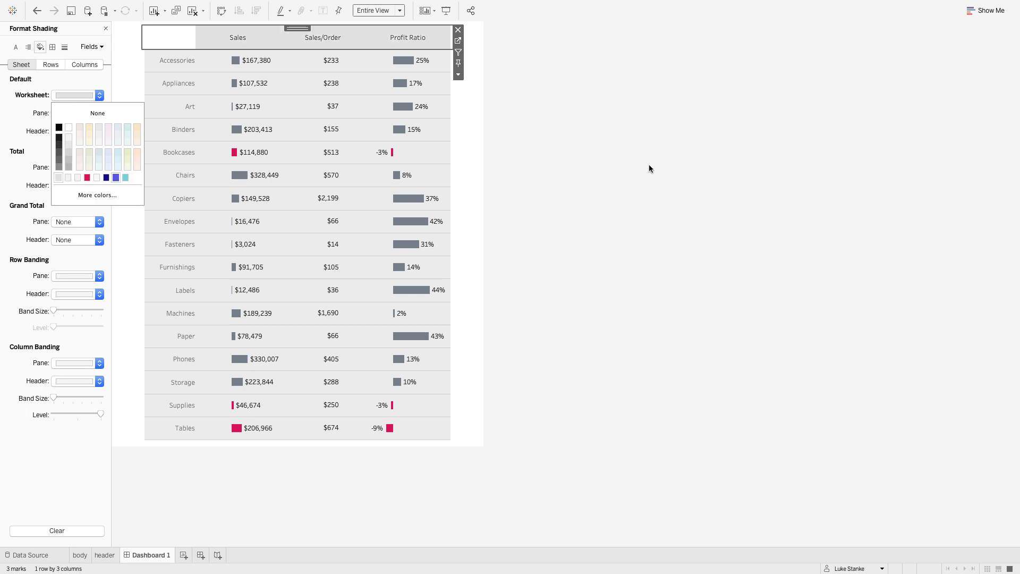
{"action": "left_click", "coordinate": [43, 82]}
{"action": "left_click", "coordinate": [67, 131]}
{"action": "left_click", "coordinate": [58, 213]}
{"action": "left_click", "coordinate": [61, 114]}
{"action": "left_click", "coordinate": [58, 196]}
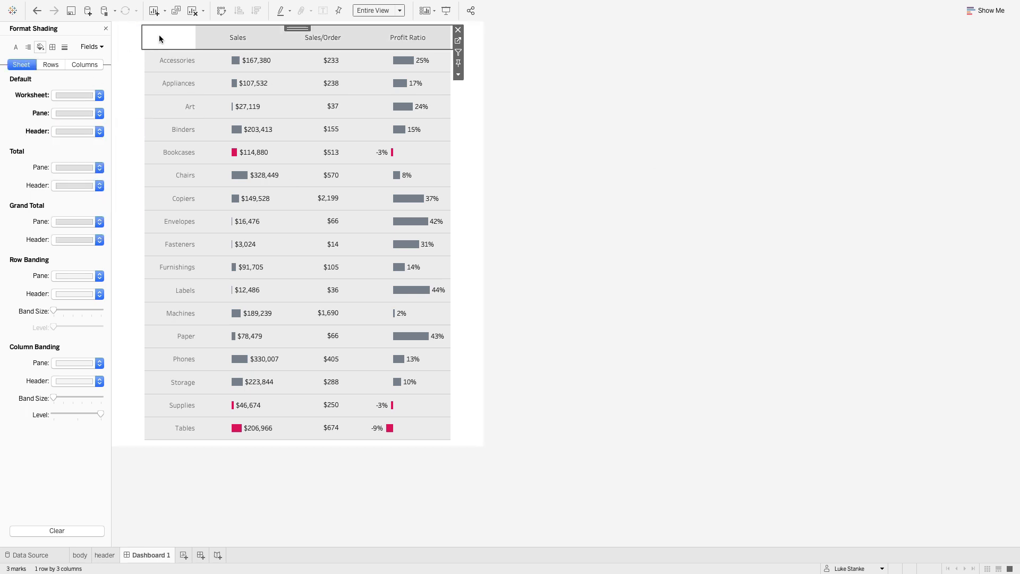
- Close the shading format settings and set the header sheet's left outer padding to 0
{"action": "left_click", "coordinate": [106, 29]}
{"action": "left_click", "coordinate": [20, 257]}
{"action": "double_click", "coordinate": [24, 314]}
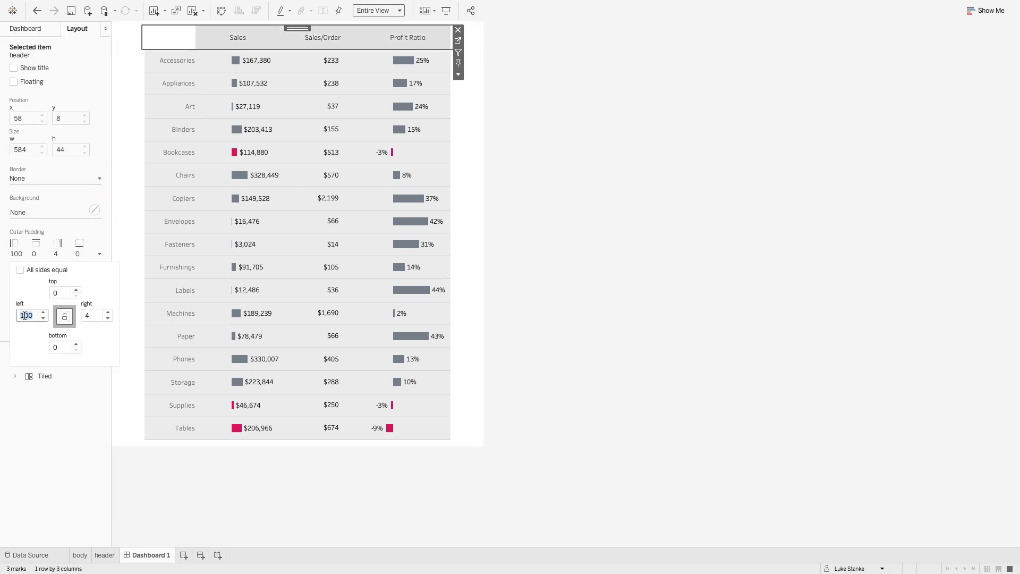
{"action": "type", "text": "0"}
{"action": "key", "text": "Tab"}
{"action": "key", "text": "Tab"}
{"action": "key", "text": "shift+Tab"}
{"action": "left_click", "coordinate": [130, 213]}
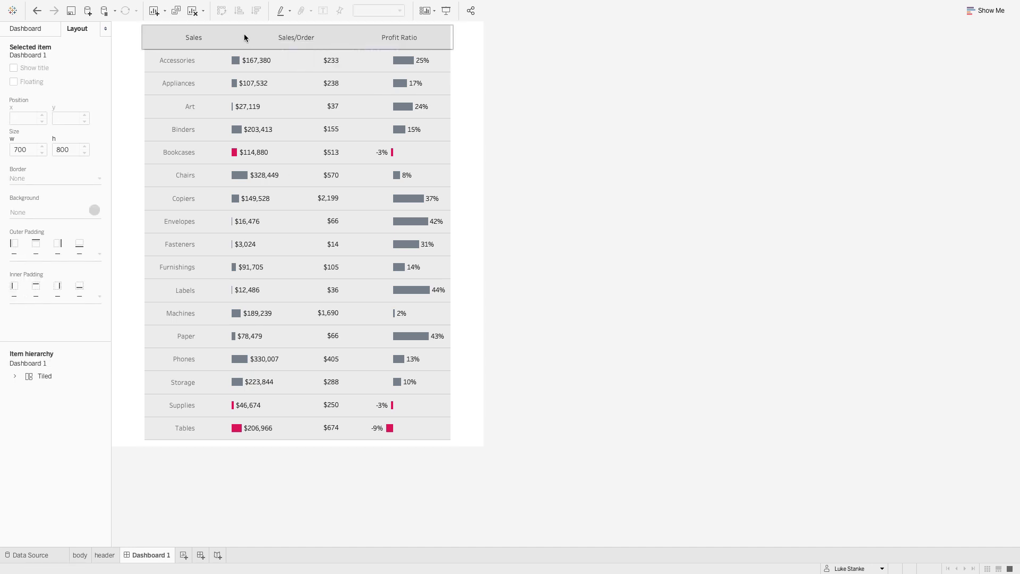
- Set the header sheet's left inner padding to 100
{"action": "left_click", "coordinate": [243, 34]}
{"action": "double_click", "coordinate": [298, 28]}
{"action": "left_click", "coordinate": [44, 376]}
{"action": "left_click", "coordinate": [165, 38]}
{"action": "left_click", "coordinate": [28, 295]}
{"action": "double_click", "coordinate": [32, 357]}
{"action": "type", "text": "100"}
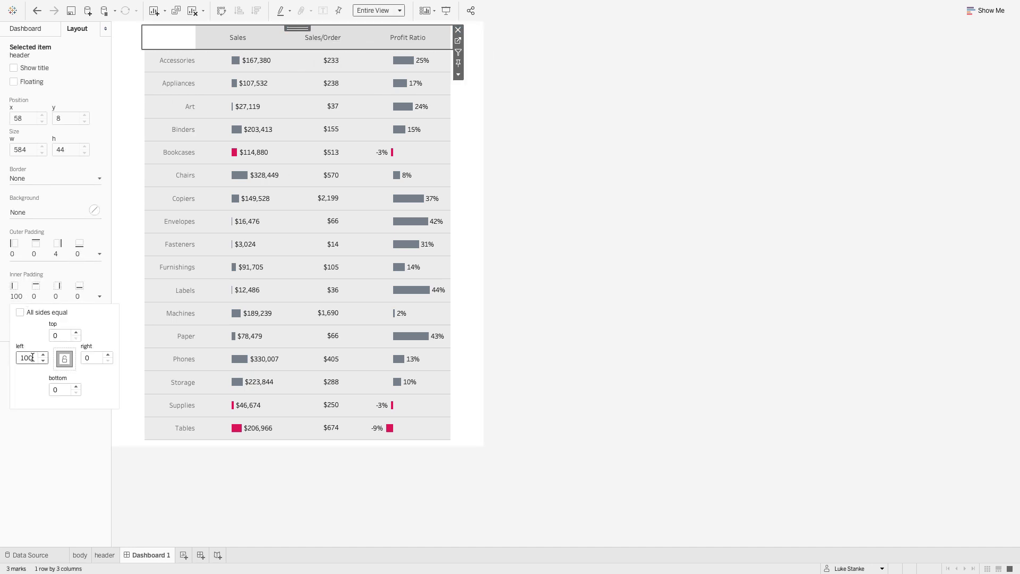
{"action": "left_click", "coordinate": [117, 21]}
- Give the vertical container a light grey background at 100% opacity and the header sheet a border in colour EBEBEB
{"action": "double_click", "coordinate": [297, 28]}
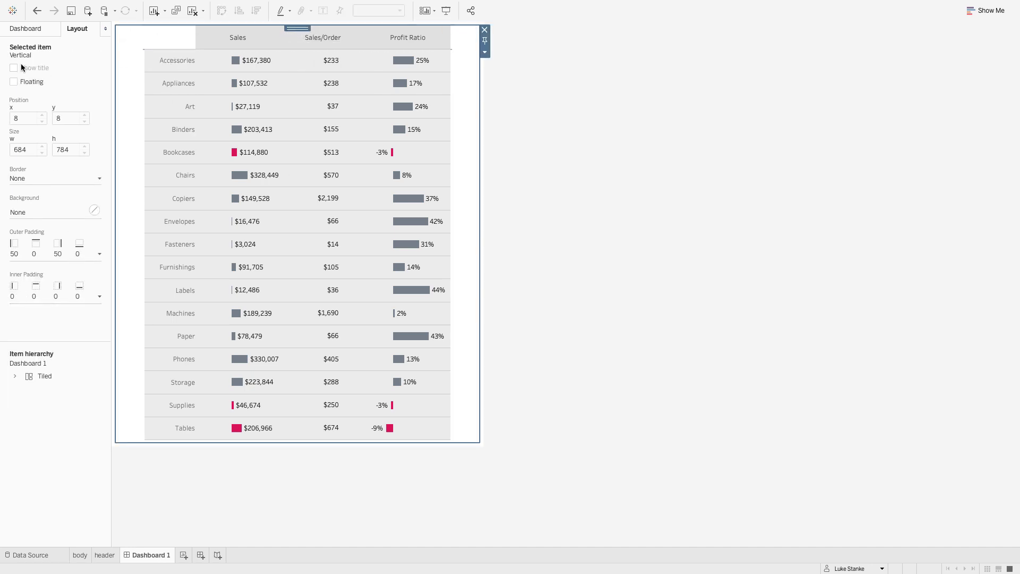
{"action": "left_click", "coordinate": [32, 212]}
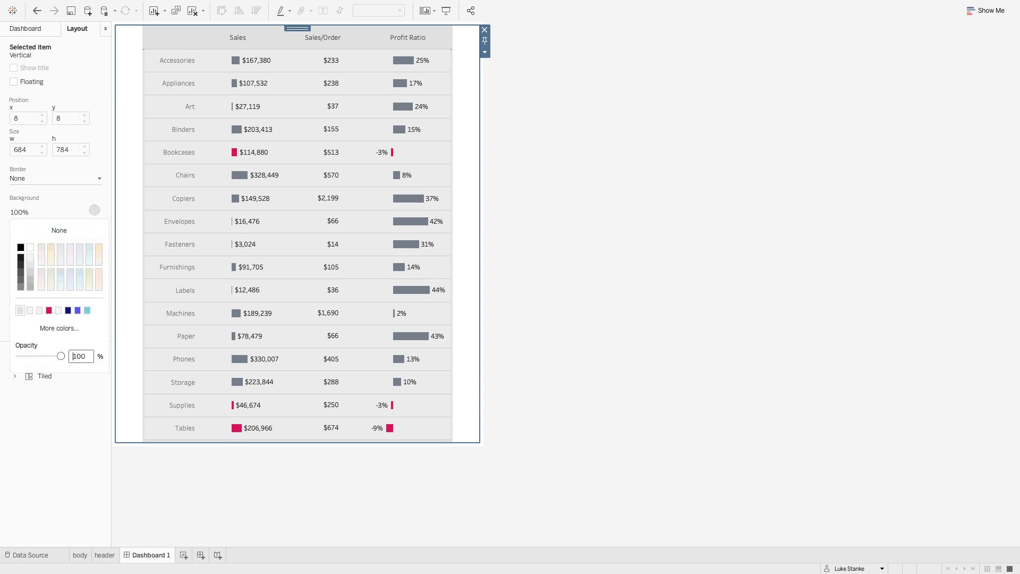
{"action": "left_click", "coordinate": [183, 37]}
{"action": "left_click", "coordinate": [48, 179]}
{"action": "left_click", "coordinate": [54, 360]}
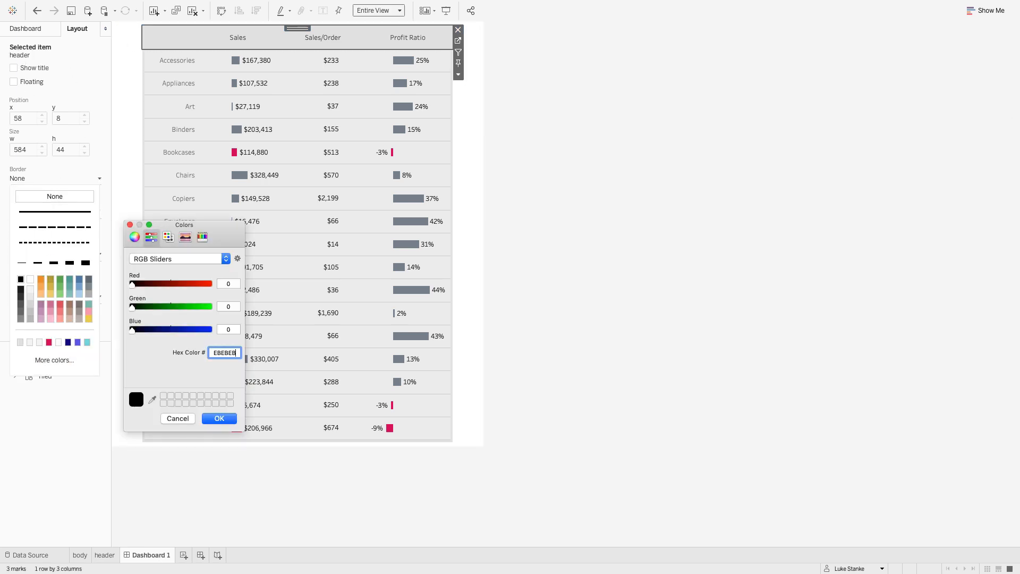
{"action": "left_click", "coordinate": [218, 419]}
- Remove the header sheet's worksheet, pane and header shading by setting each to None
{"action": "right_click", "coordinate": [205, 47]}
{"action": "left_click", "coordinate": [224, 77]}
{"action": "left_click", "coordinate": [40, 48]}
{"action": "left_click", "coordinate": [69, 96]}
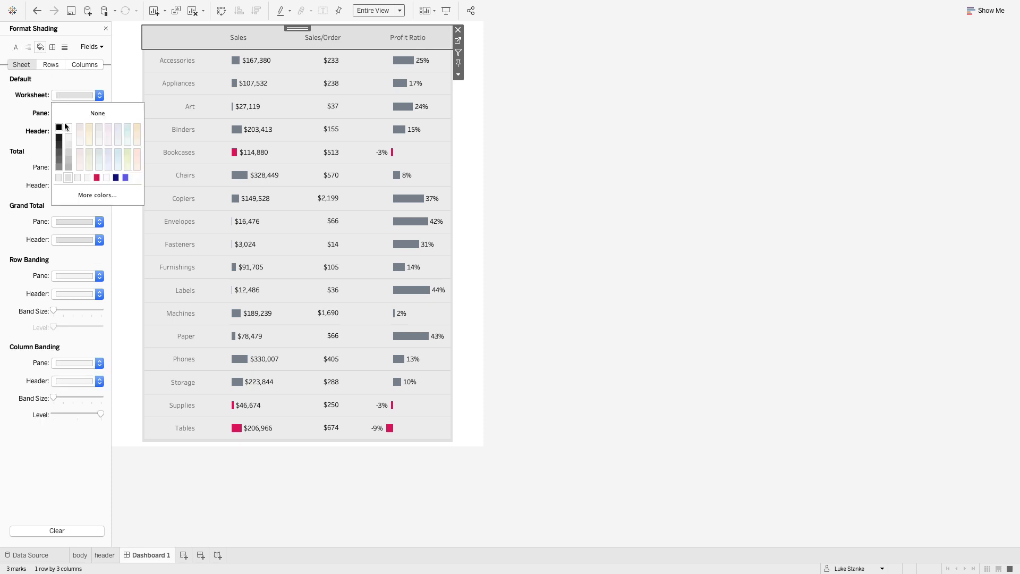
{"action": "left_click", "coordinate": [66, 113]}
{"action": "left_click", "coordinate": [64, 113]}
{"action": "left_click", "coordinate": [66, 132]}
{"action": "left_click", "coordinate": [65, 132]}
{"action": "left_click", "coordinate": [66, 149]}
- Set the body sheet's worksheet shading to None and close the shading format settings
{"action": "left_click", "coordinate": [172, 118]}
{"action": "left_click", "coordinate": [100, 97]}
{"action": "left_click", "coordinate": [99, 113]}
{"action": "left_click", "coordinate": [559, 222]}
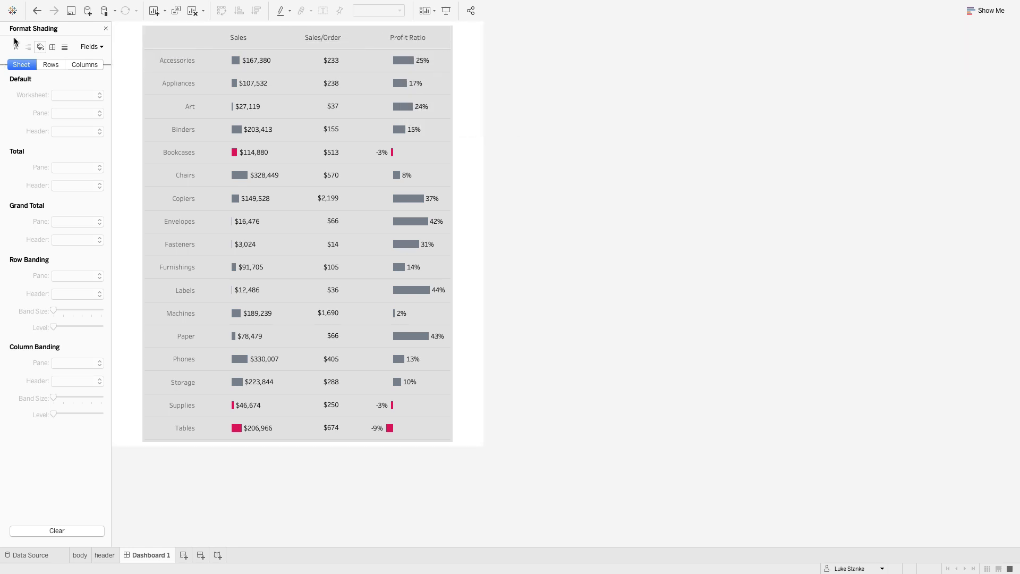
{"action": "left_click", "coordinate": [105, 28]}
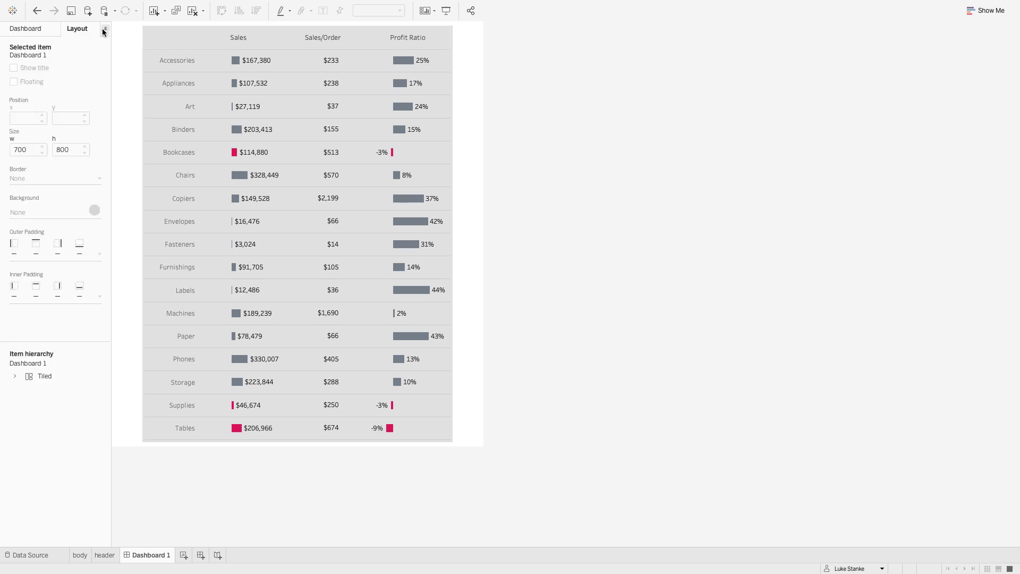
- Add an empty text object to the vertical container and move the header sheet beneath it
{"action": "left_click", "coordinate": [39, 28]}
{"action": "left_click_drag", "start_coordinate": [31, 463], "coordinate": [344, 46]}
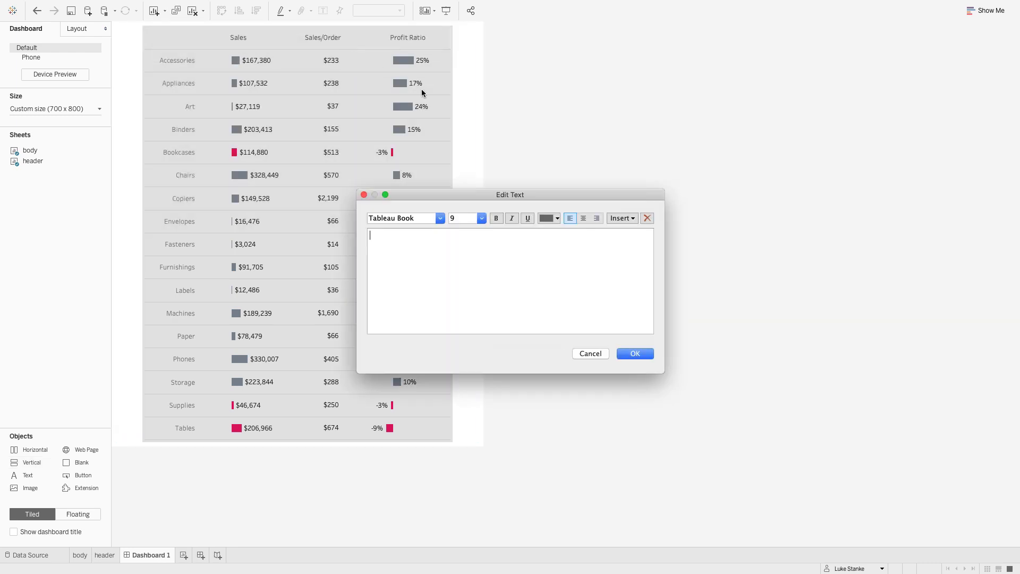
{"action": "left_click", "coordinate": [621, 353]}
{"action": "left_click", "coordinate": [351, 34]}
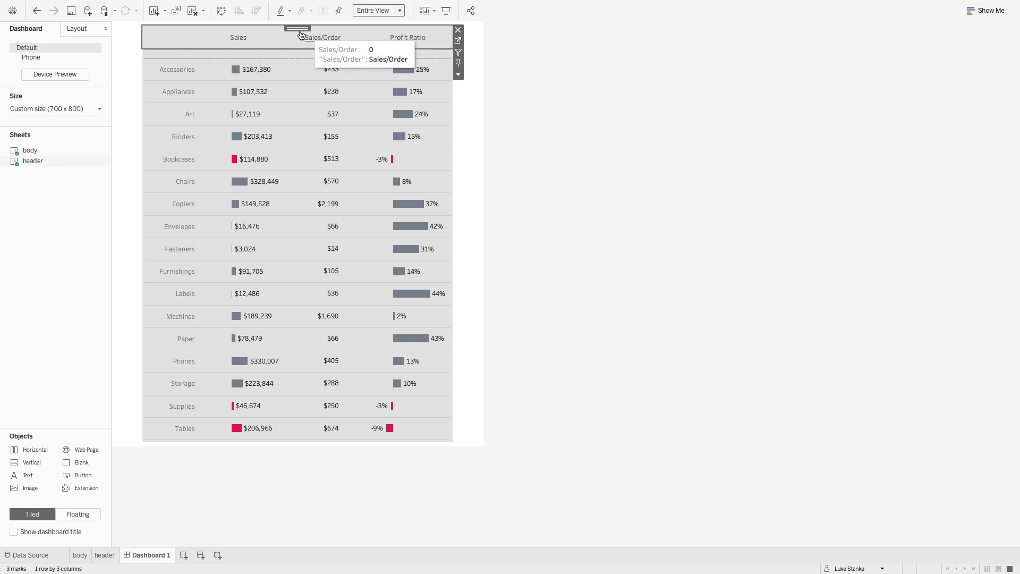
{"action": "mouse_move", "coordinate": [300, 33]}
{"action": "left_mouse_down"}
{"action": "mouse_move", "coordinate": [306, 67]}
{"action": "mouse_move", "coordinate": [296, 38]}
{"action": "left_mouse_up"}
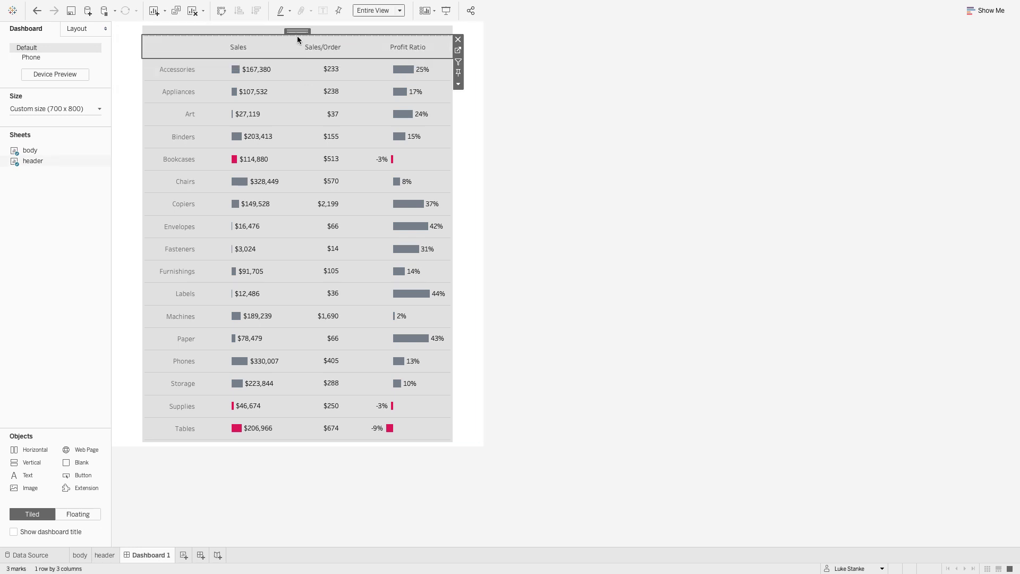
- Fix the empty text object's height and set its outer padding to 0 on all sides
{"action": "left_click", "coordinate": [332, 31]}
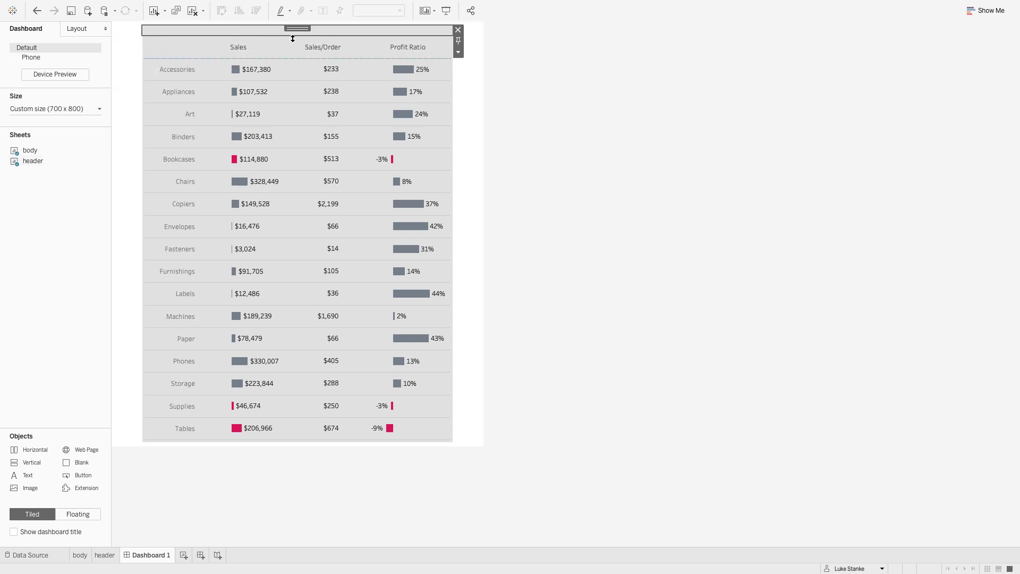
{"action": "left_click", "coordinate": [460, 42]}
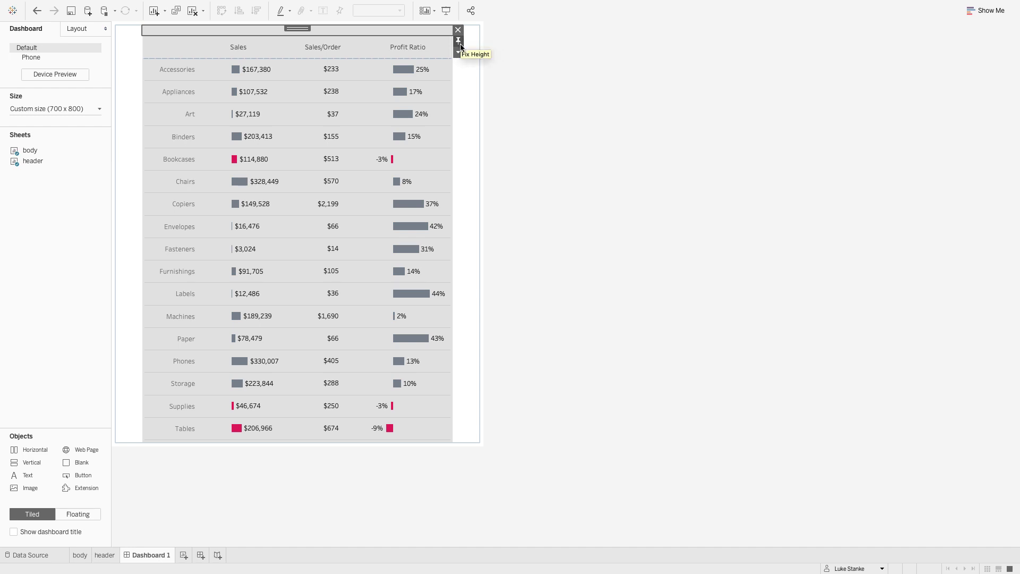
{"action": "left_click", "coordinate": [75, 28]}
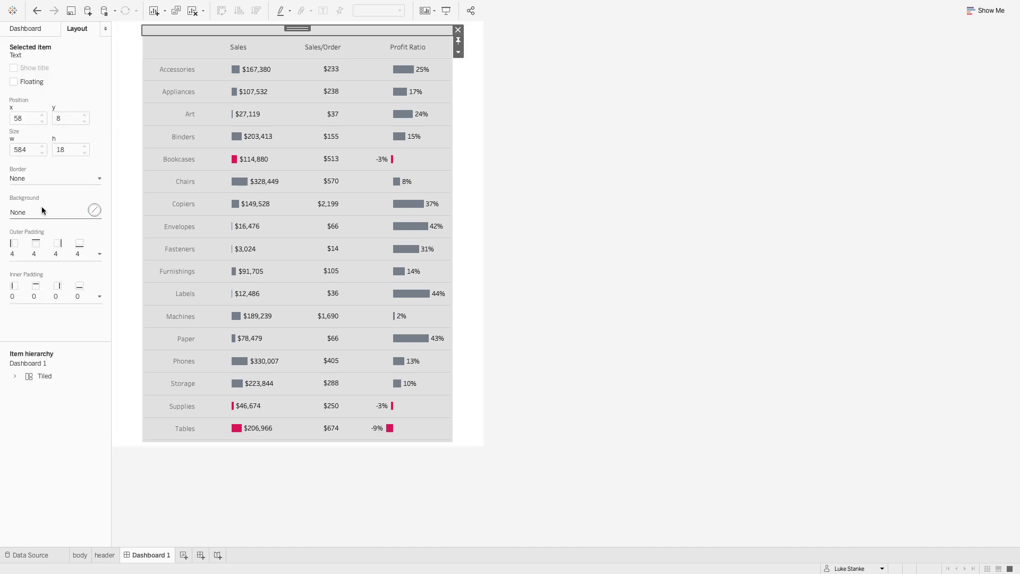
{"action": "left_click", "coordinate": [30, 245]}
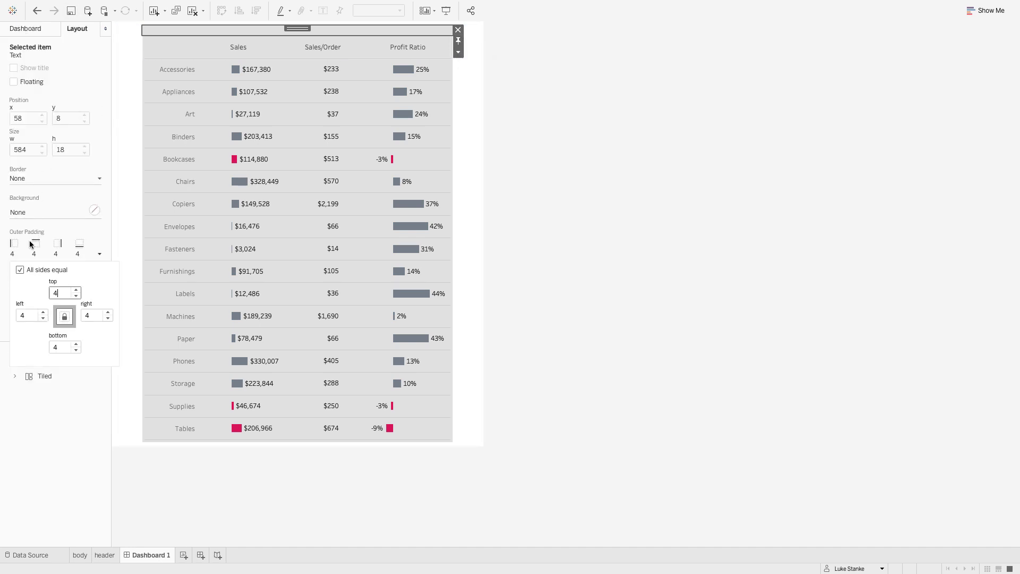
{"action": "left_click", "coordinate": [43, 318]}
{"action": "left_click", "coordinate": [44, 319]}
{"action": "left_click", "coordinate": [43, 319]}
{"action": "left_click", "coordinate": [43, 319]}
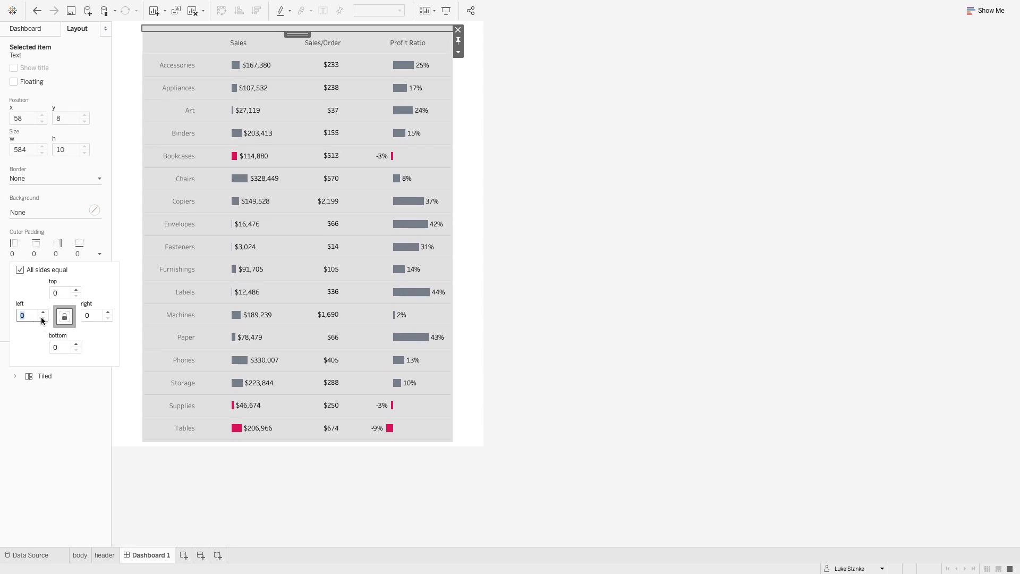
- Set the empty text object's height to 4 pixels and fill its background with the recent crimson colour at 100% opacity
{"action": "left_click", "coordinate": [457, 52]}
{"action": "left_click", "coordinate": [470, 112]}
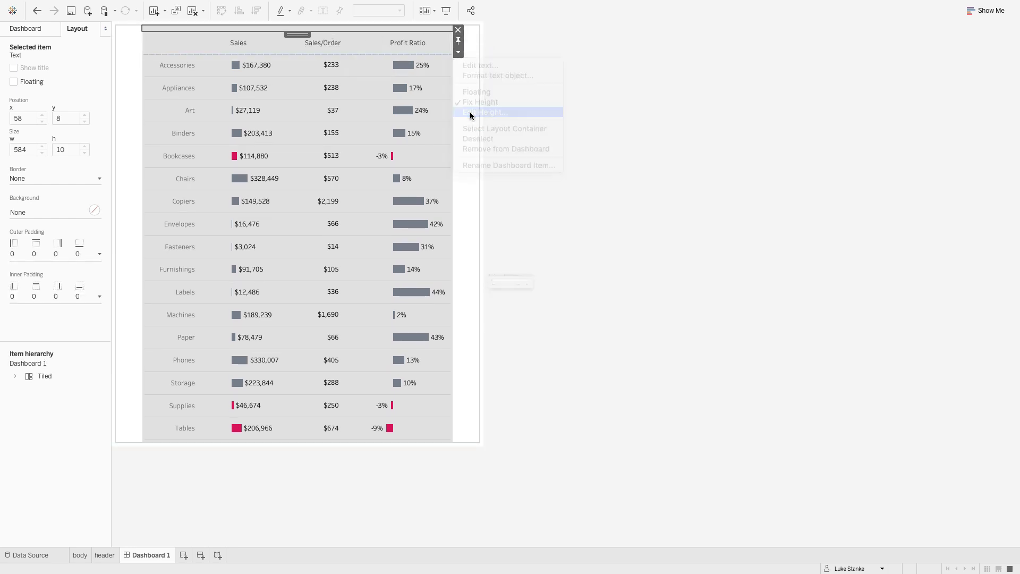
{"action": "type", "text": "4"}
{"action": "key", "text": "Return"}
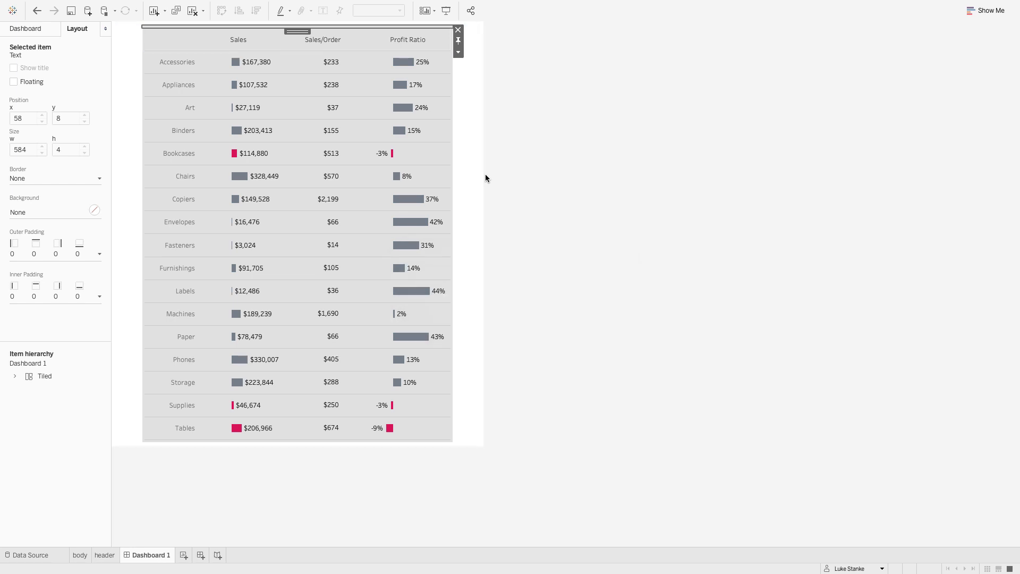
{"action": "left_click", "coordinate": [24, 210]}
{"action": "left_click", "coordinate": [58, 311]}
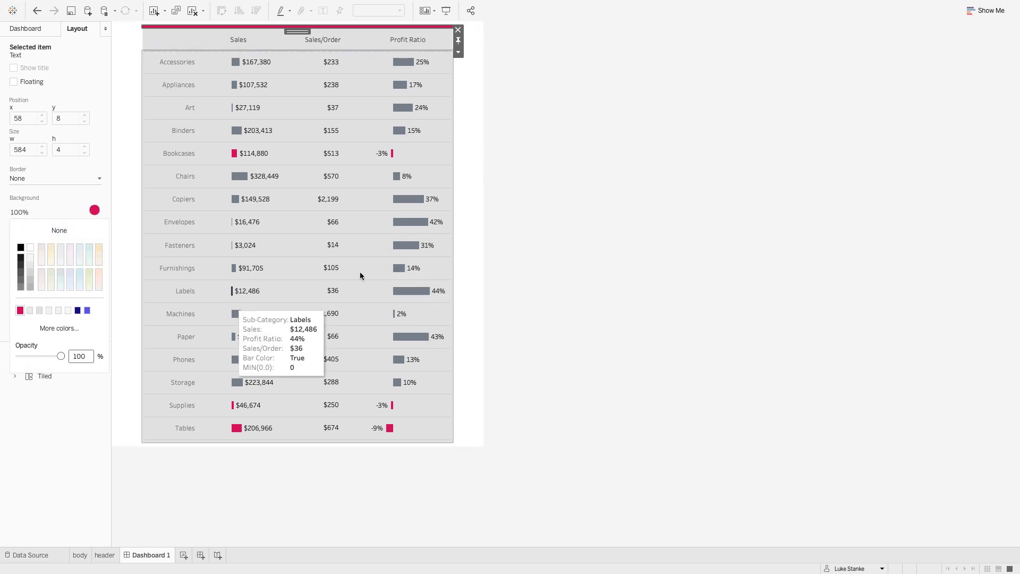
{"action": "left_click", "coordinate": [567, 210]}
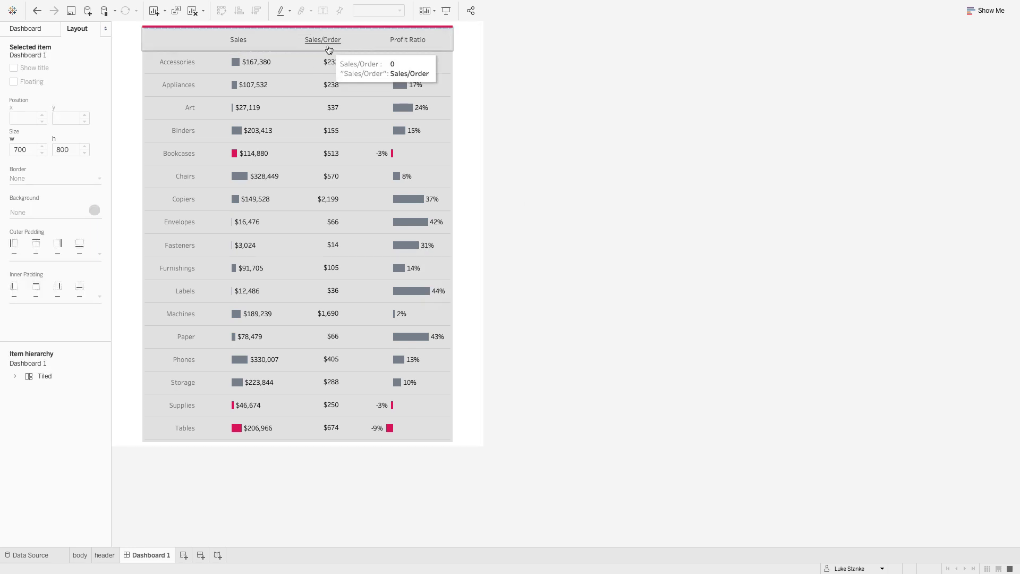
- Select the Sales, Profit Ratio and Sales/Order labels in the header sheet to check how they respond
{"action": "mouse_move", "coordinate": [400, 65]}
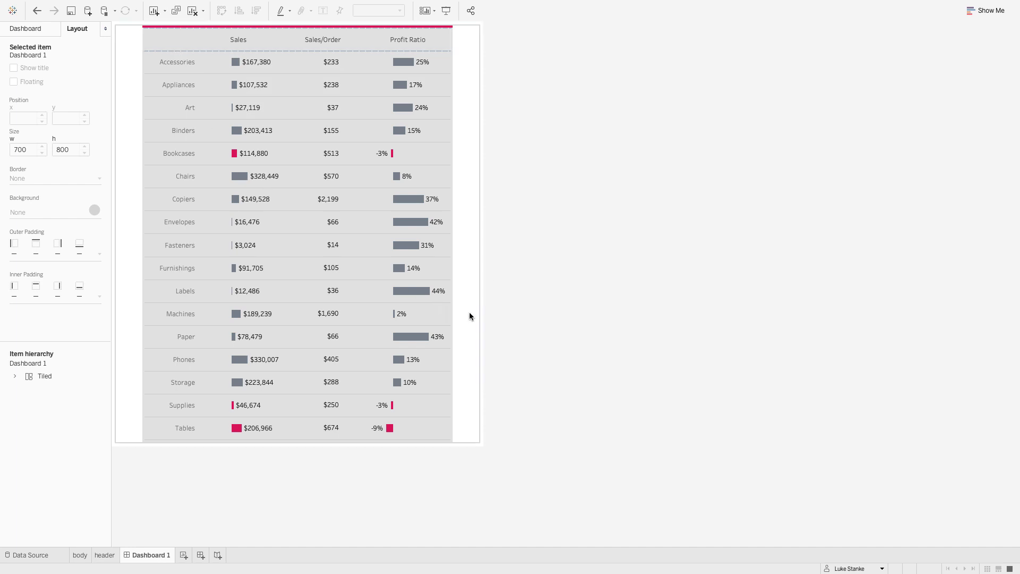
{"action": "left_click", "coordinate": [237, 41]}
{"action": "left_click", "coordinate": [404, 40]}
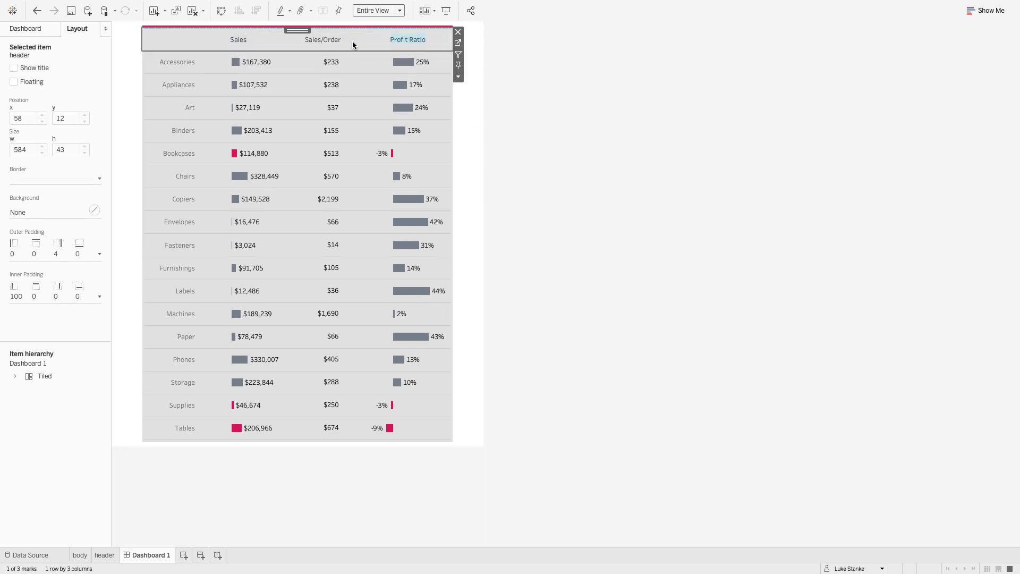
{"action": "left_click", "coordinate": [330, 41]}
{"action": "left_click", "coordinate": [238, 40]}
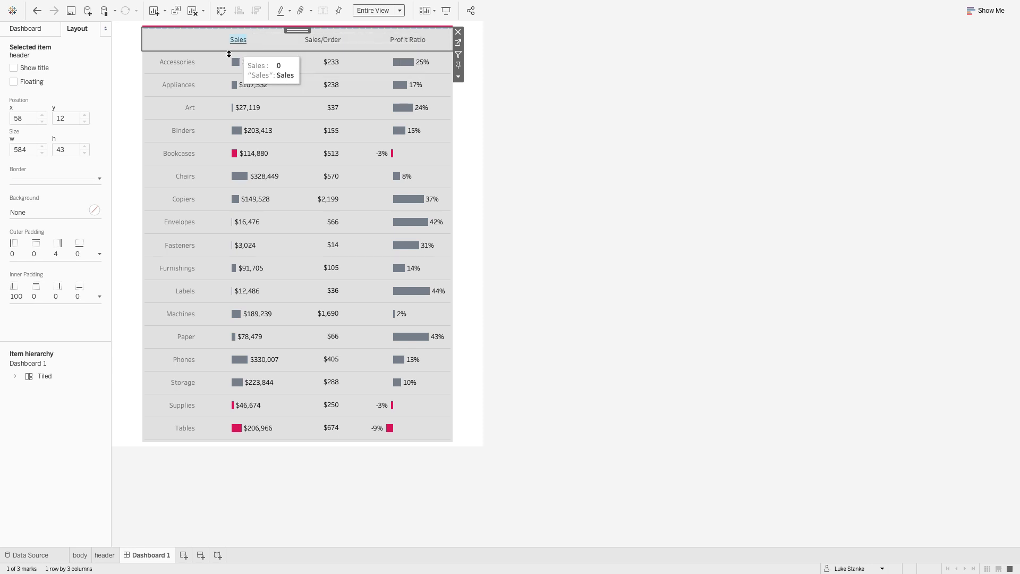
{"action": "left_click", "coordinate": [224, 39]}
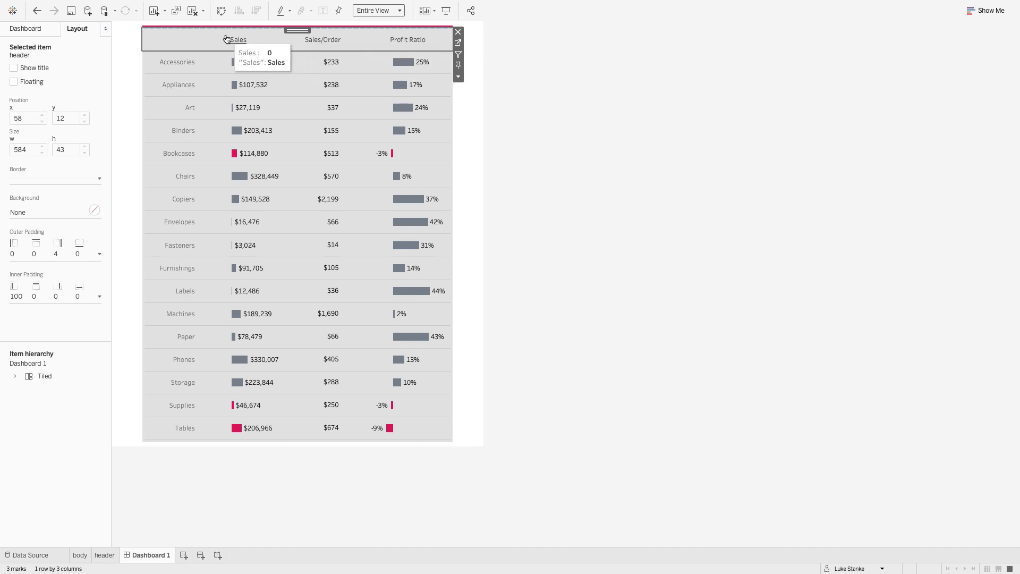
- Fix the header sheet's height and set it to 50 pixels
{"action": "left_click", "coordinate": [459, 67]}
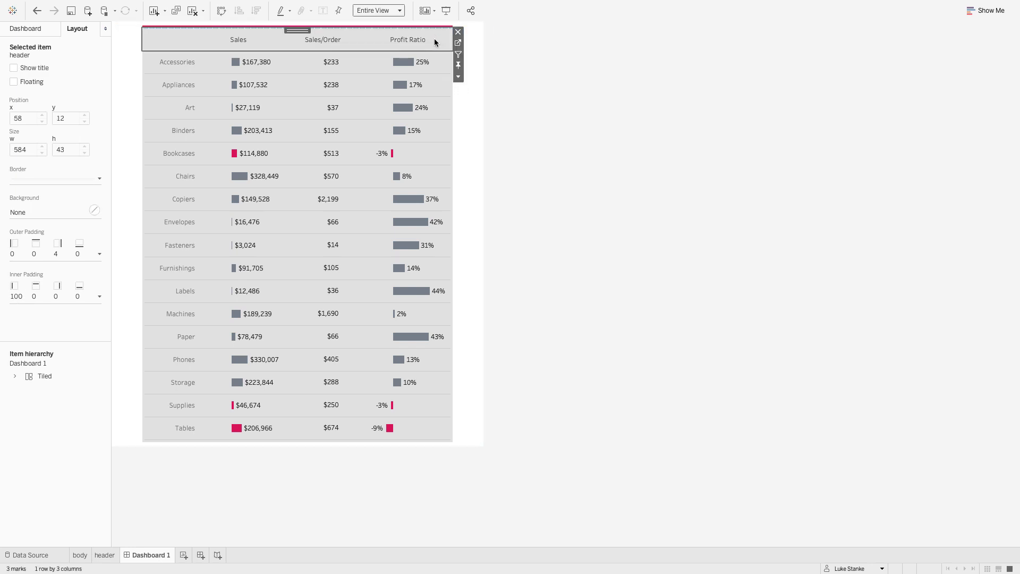
{"action": "left_click", "coordinate": [458, 77]}
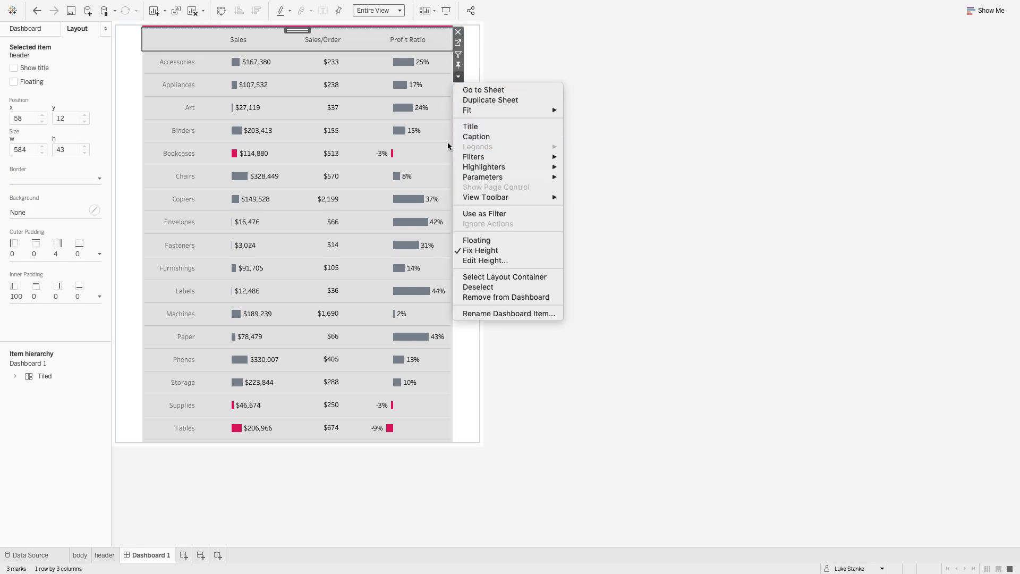
{"action": "left_click", "coordinate": [487, 260]}
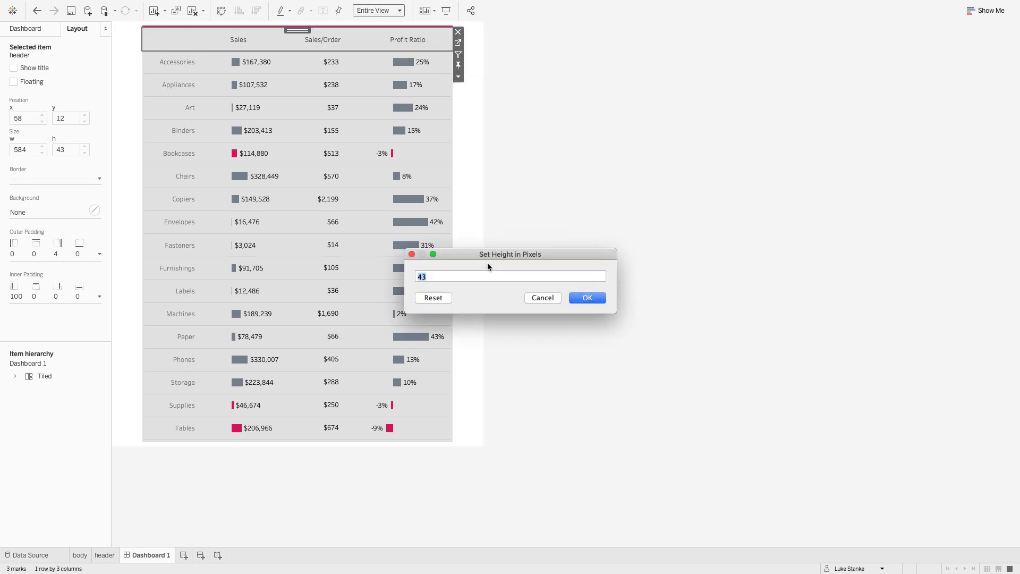
{"action": "type", "text": "40"}
{"action": "key", "text": "Return"}
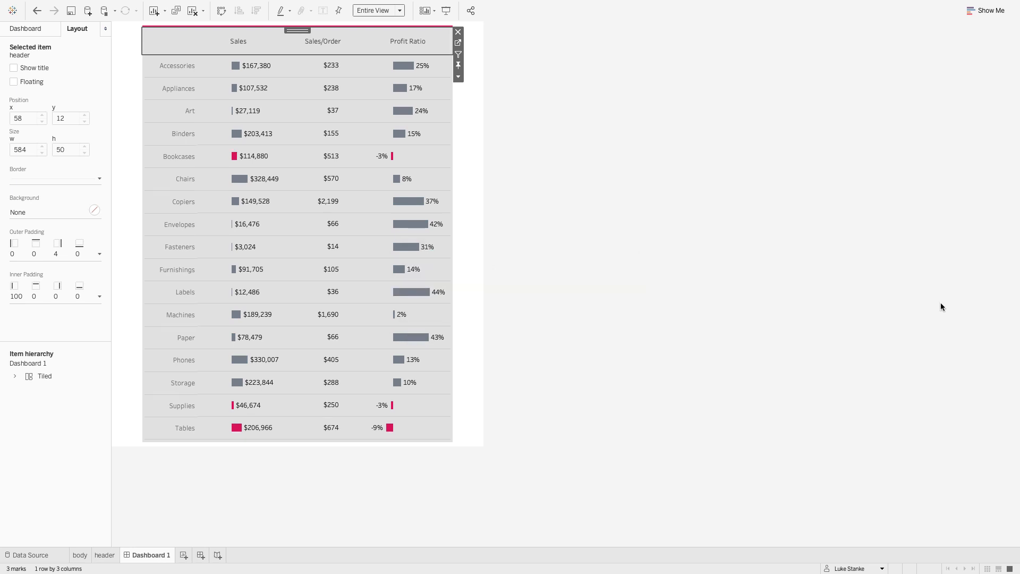
{"action": "left_click", "coordinate": [547, 226]}
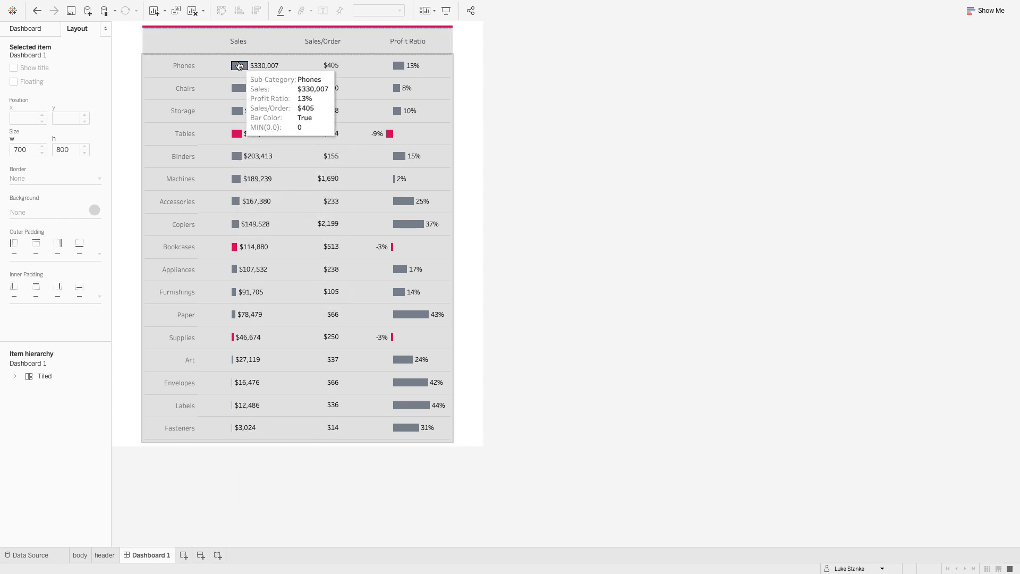
- Add a Change Parameter action to the dashboard with only the header sheet as its source
{"action": "mouse_move", "coordinate": [261, 3]}
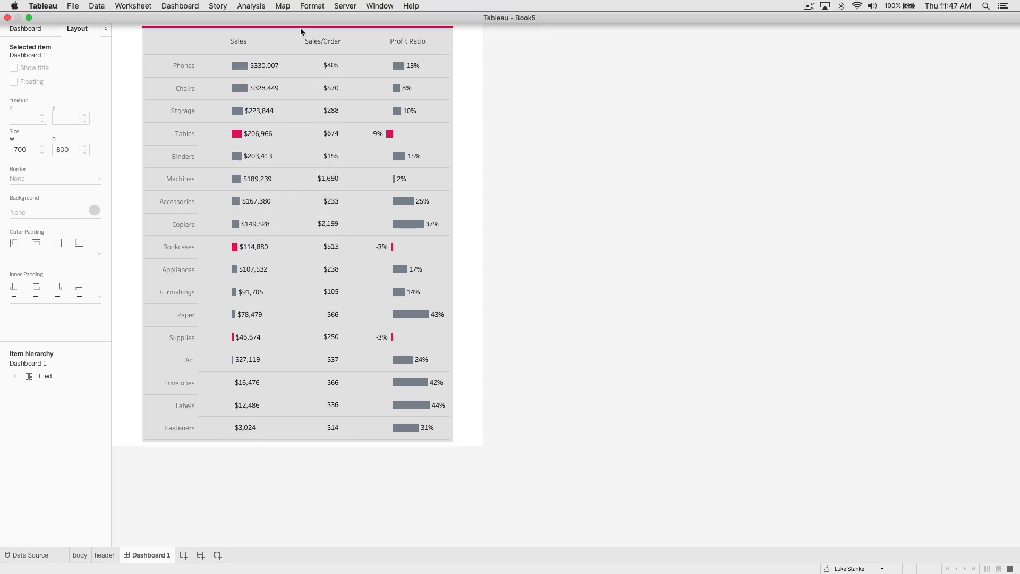
{"action": "left_click", "coordinate": [181, 5]}
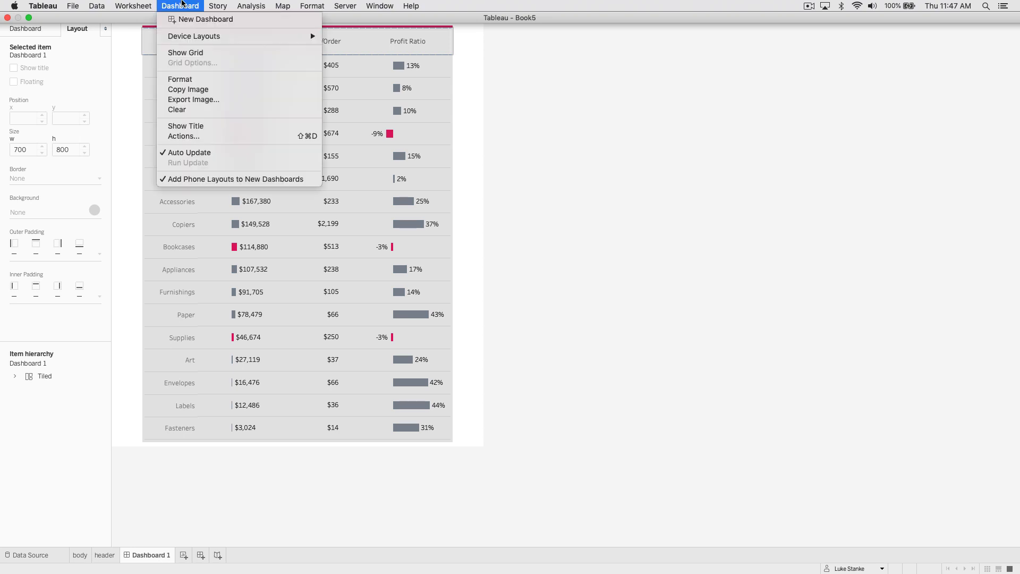
{"action": "left_click", "coordinate": [193, 137]}
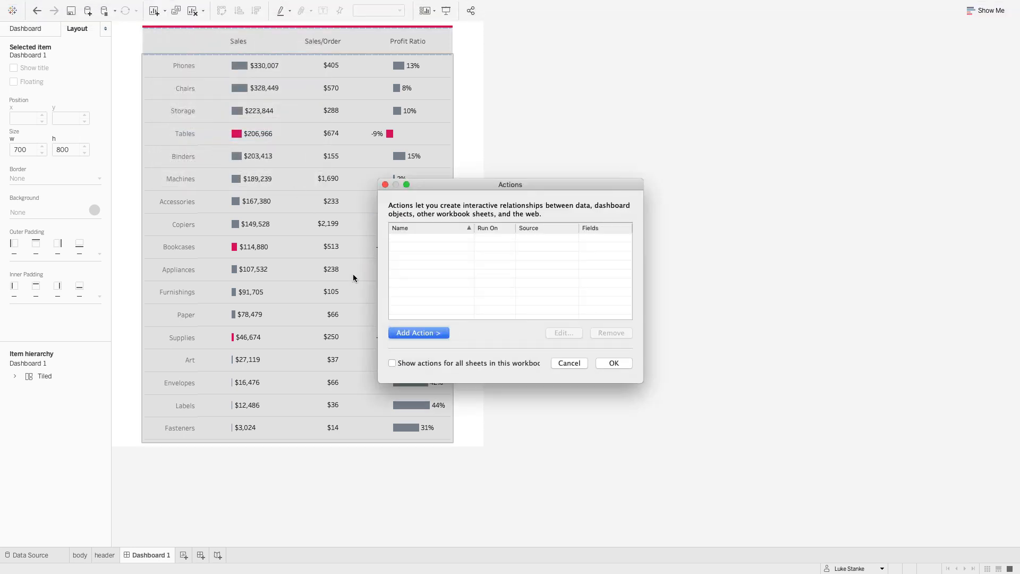
{"action": "left_click", "coordinate": [422, 333]}
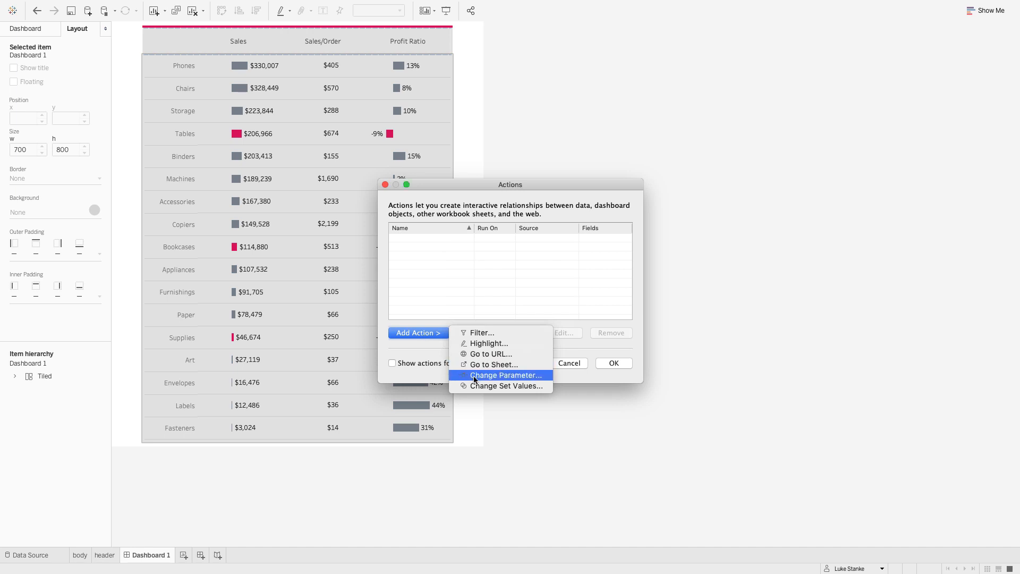
{"action": "left_click", "coordinate": [473, 375]}
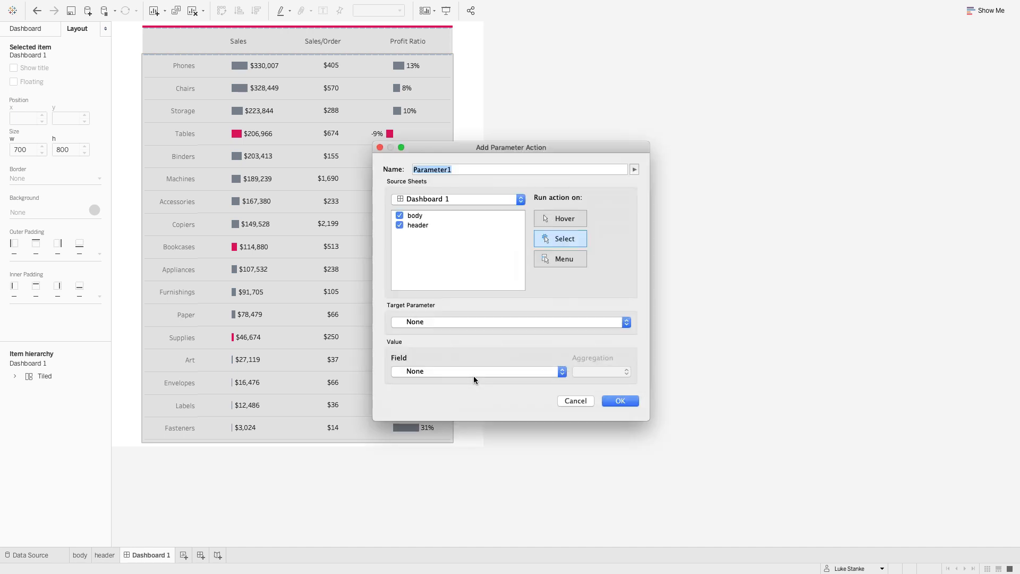
{"action": "left_click", "coordinate": [399, 216]}
- Target the Sort Parameter with the Measure Names field, aggregation None, and save the parameter action
{"action": "left_click", "coordinate": [418, 323]}
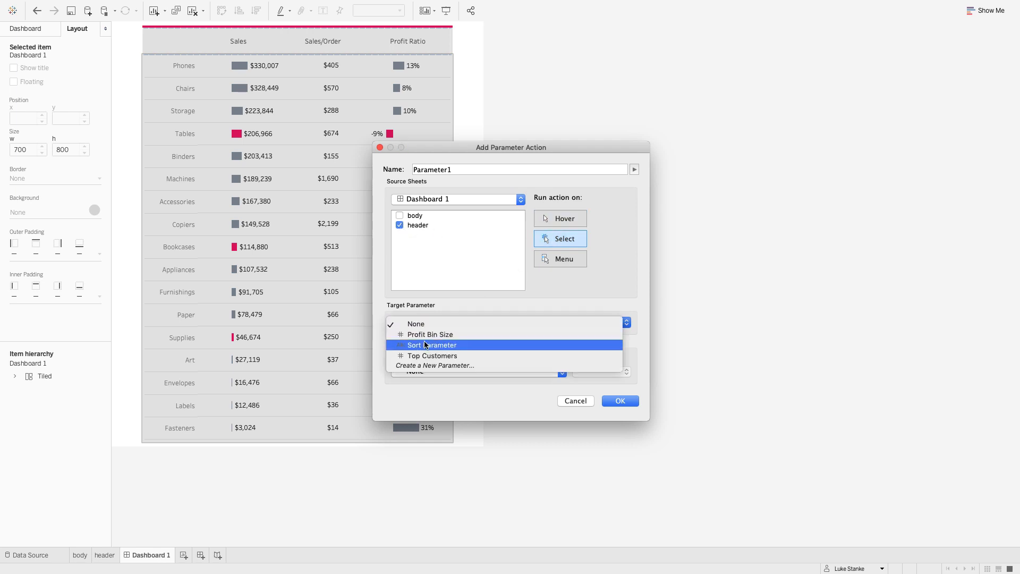
{"action": "left_click", "coordinate": [425, 345]}
{"action": "left_click", "coordinate": [412, 371]}
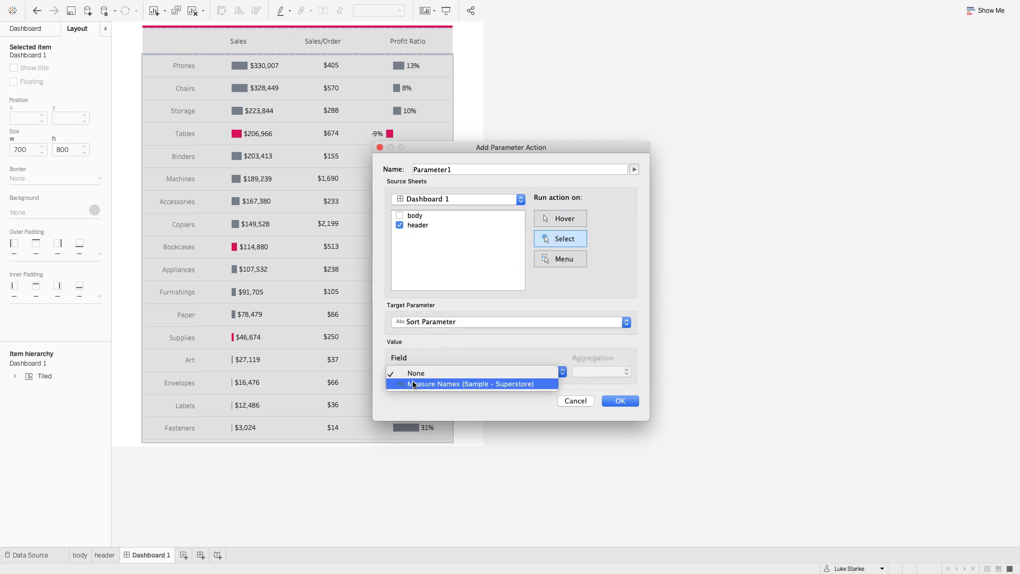
{"action": "left_click", "coordinate": [414, 384]}
{"action": "left_click", "coordinate": [451, 371]}
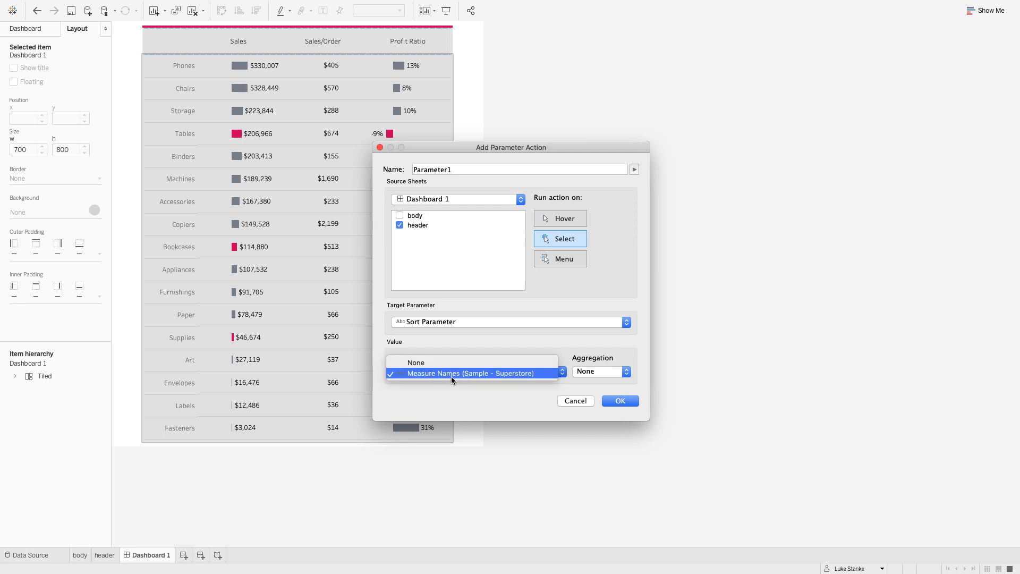
{"action": "left_click", "coordinate": [510, 350]}
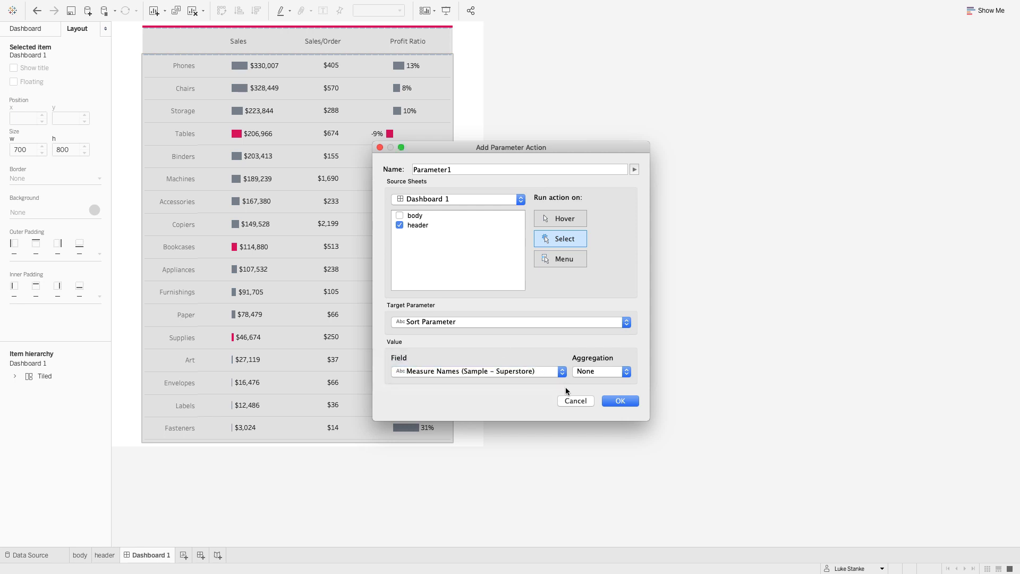
{"action": "left_click", "coordinate": [621, 402]}
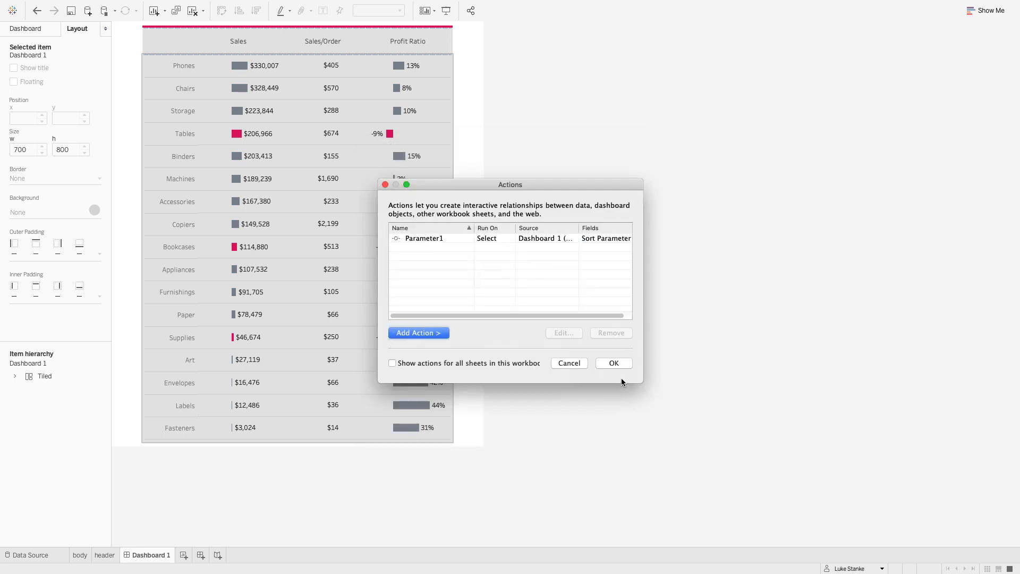
{"action": "left_click", "coordinate": [614, 363]}
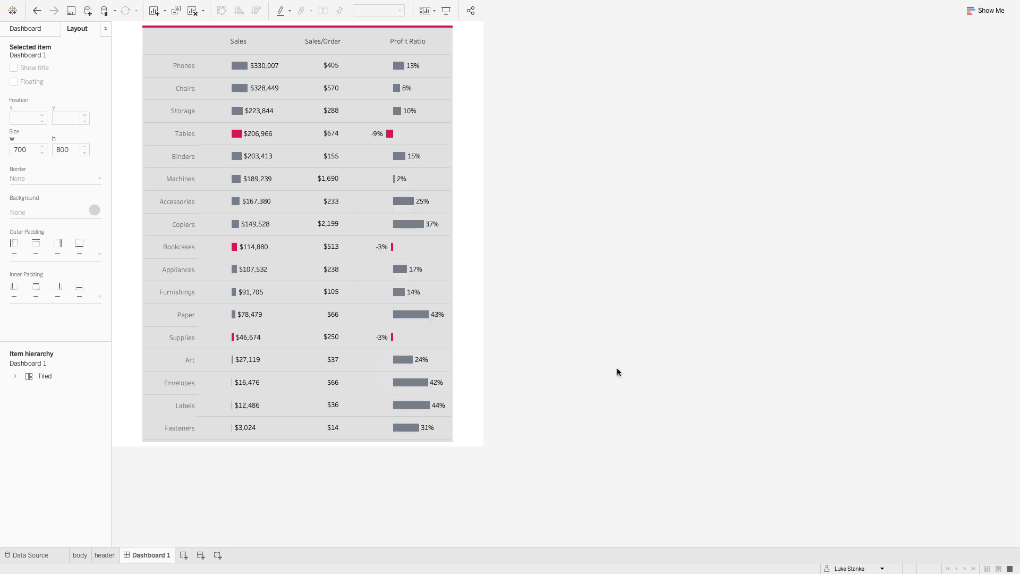
- Test the parameter action by sorting the table by Sales/Order and by Profit Ratio, and clear the header selection
{"action": "left_click", "coordinate": [329, 48]}
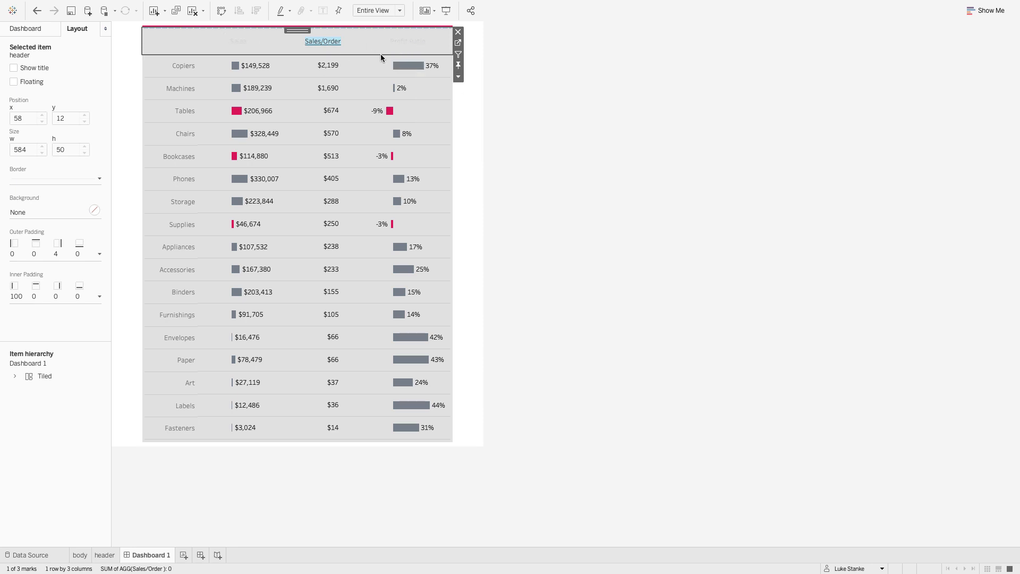
{"action": "left_click", "coordinate": [411, 48]}
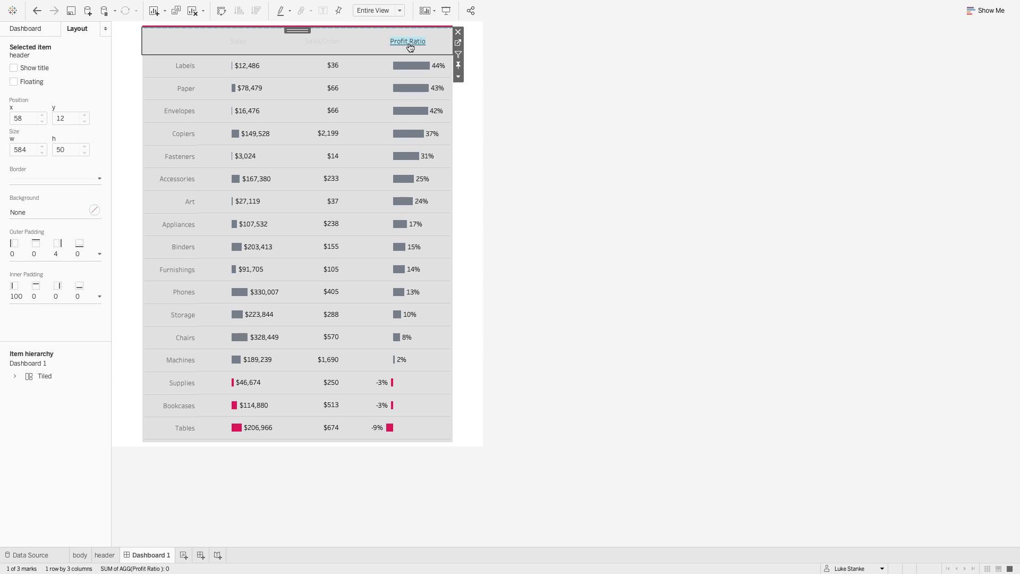
{"action": "left_click", "coordinate": [411, 47]}
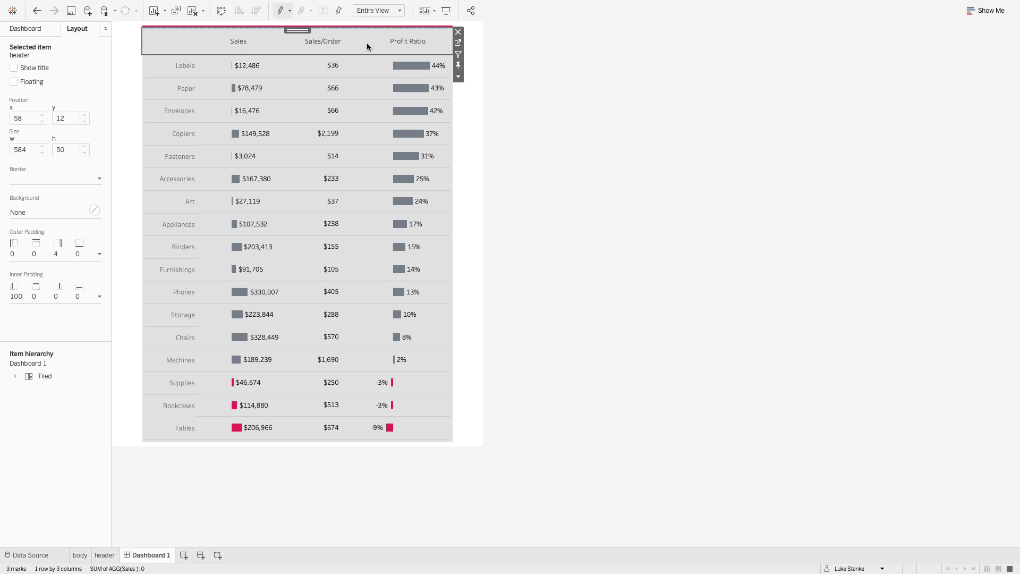
- Open the header sheet and add ad-hoc TRUE and FALSE calculations to Detail for all marks
{"action": "left_click", "coordinate": [457, 44]}
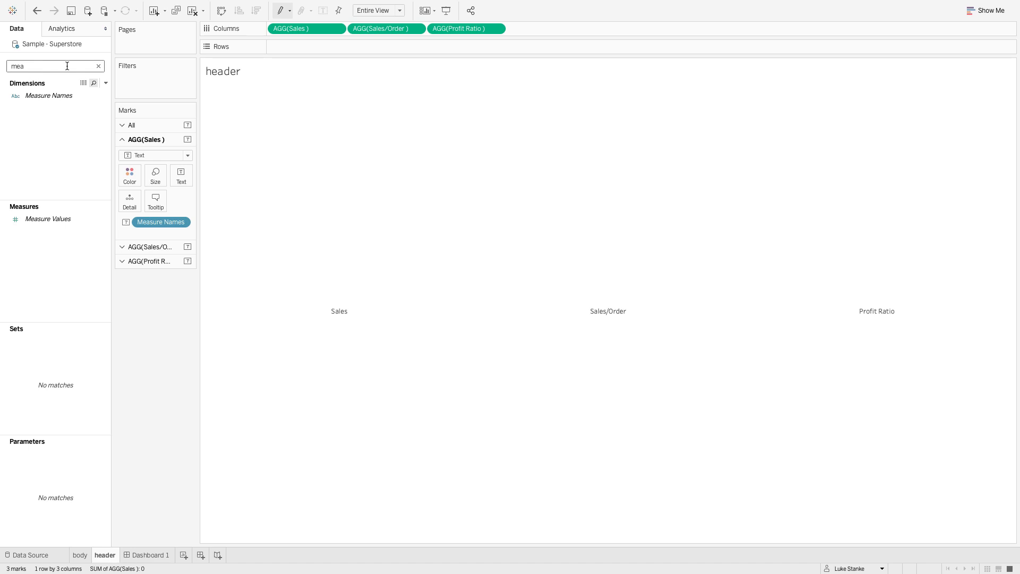
{"action": "left_click", "coordinate": [105, 83]}
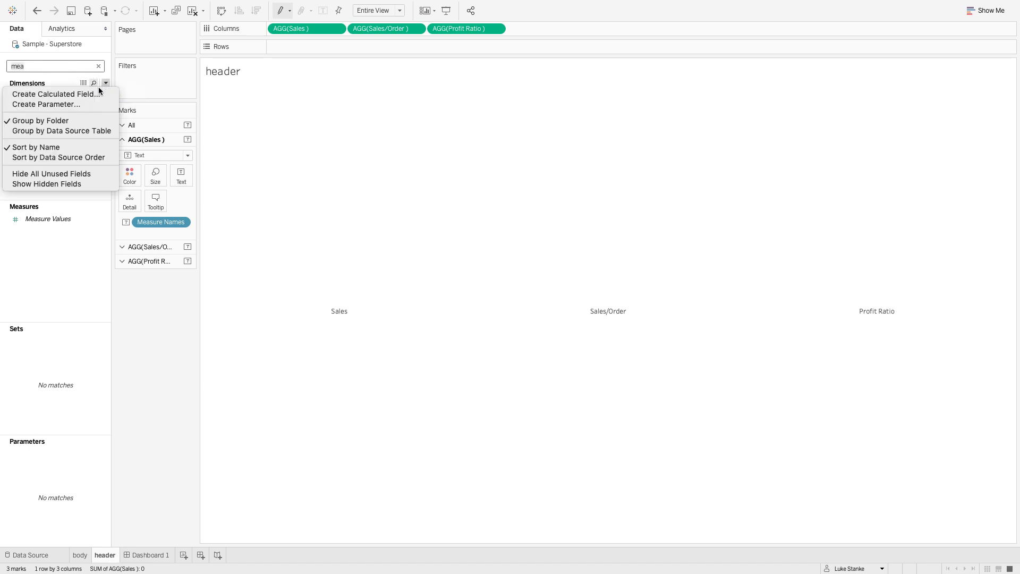
{"action": "left_click", "coordinate": [149, 244]}
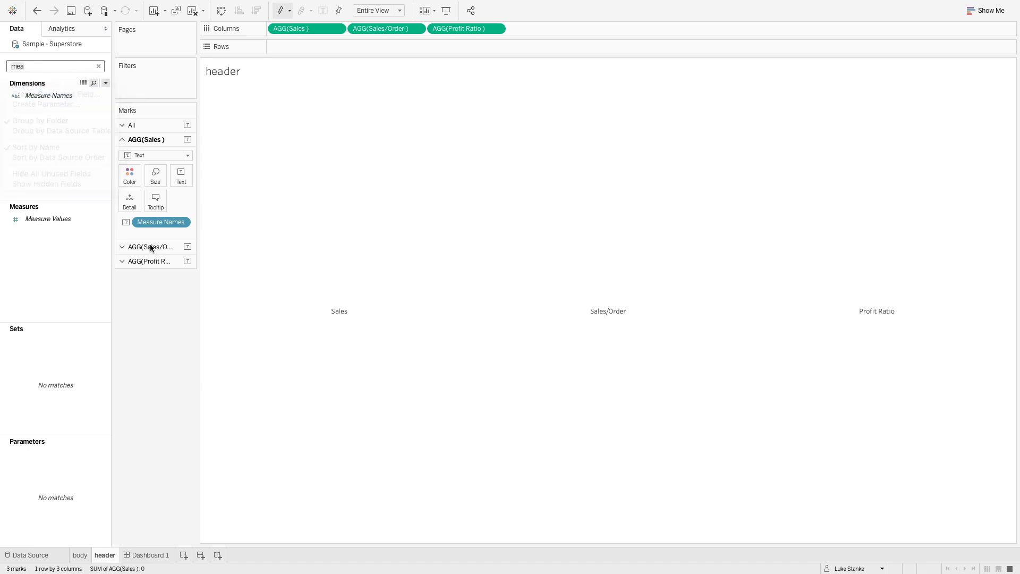
{"action": "left_click", "coordinate": [140, 125]}
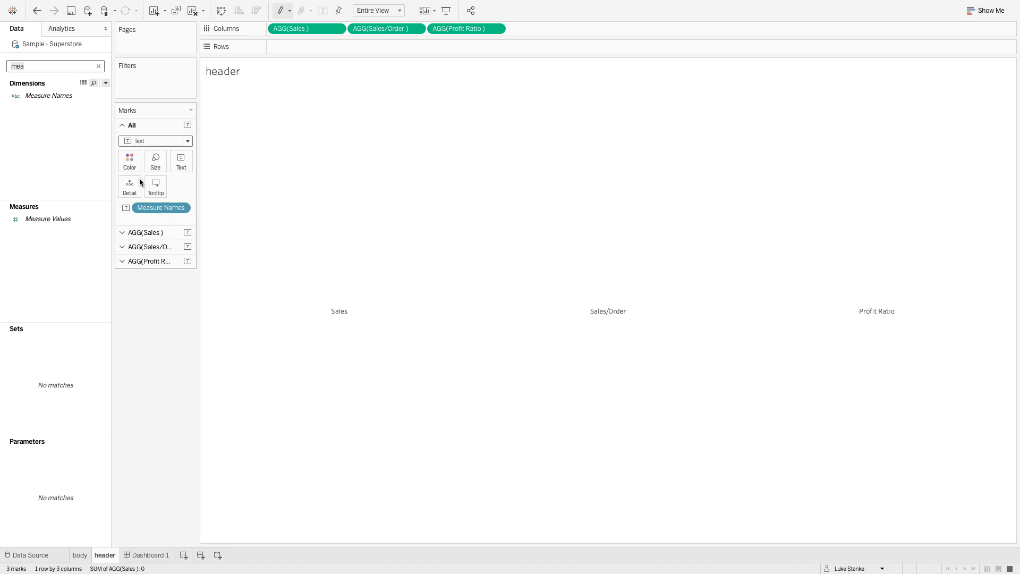
{"action": "double_click", "coordinate": [138, 217]}
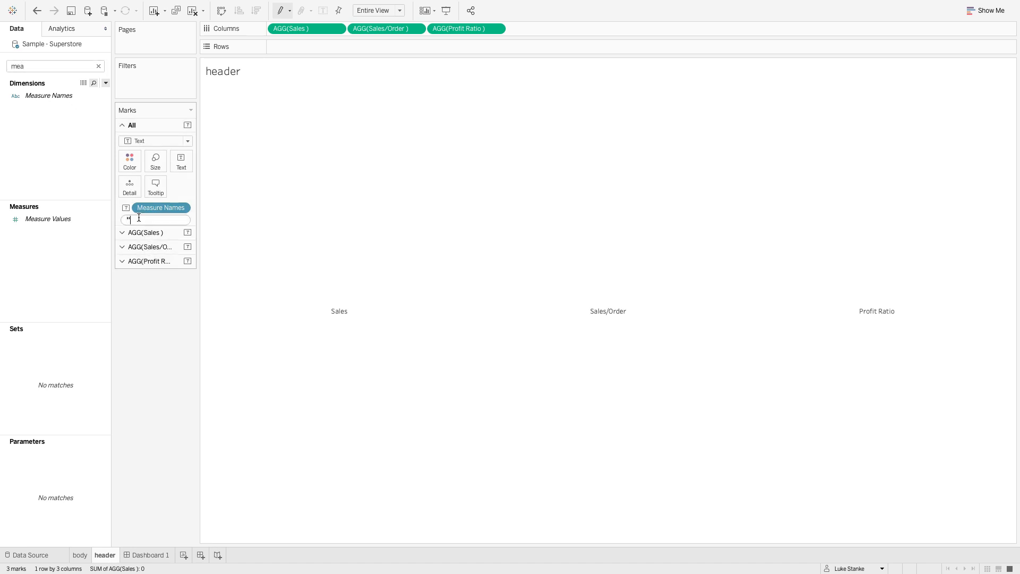
{"action": "type", "text": "TRUE"}
{"action": "key", "text": "Return"}
{"action": "double_click", "coordinate": [146, 230]}
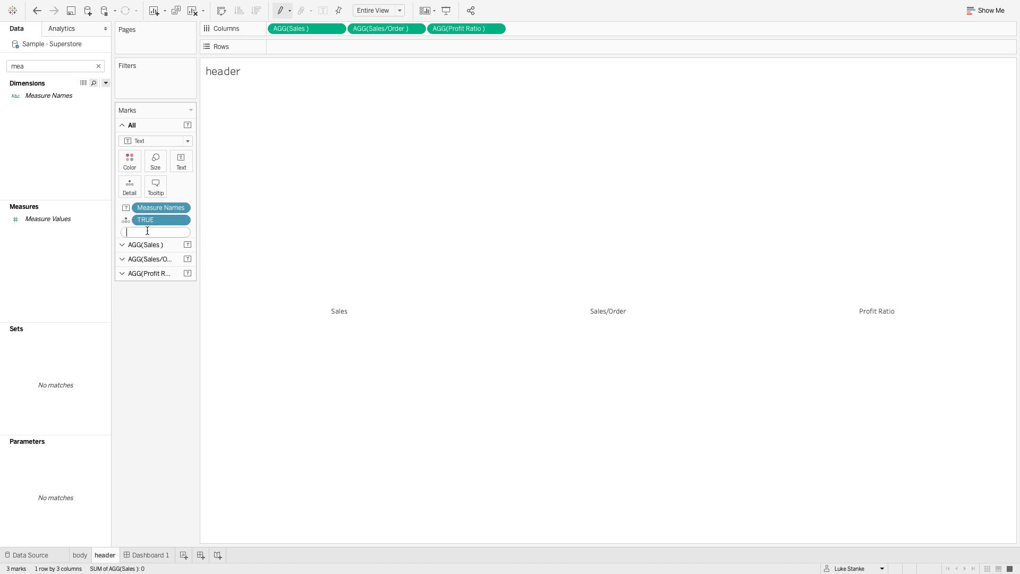
{"action": "type", "text": "FALSE"}
{"action": "key", "text": "Return"}
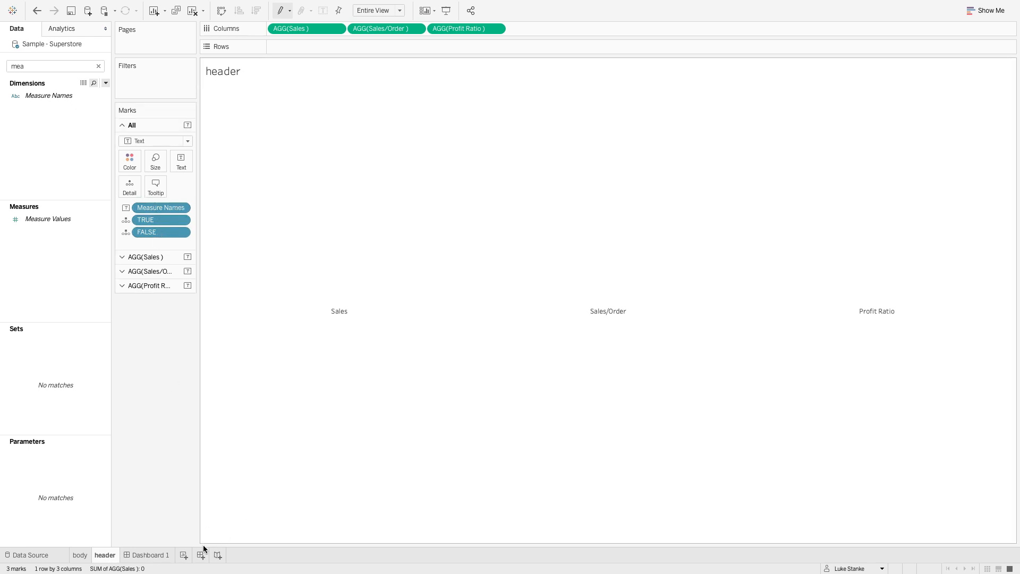
- Store the ad-hoc TRUE and FALSE calculations as fields in the data source
{"action": "left_click", "coordinate": [152, 232]}
{"action": "left_click", "coordinate": [153, 221], "text": "shift"}
{"action": "left_click_drag", "start_coordinate": [153, 221], "coordinate": [74, 244]}
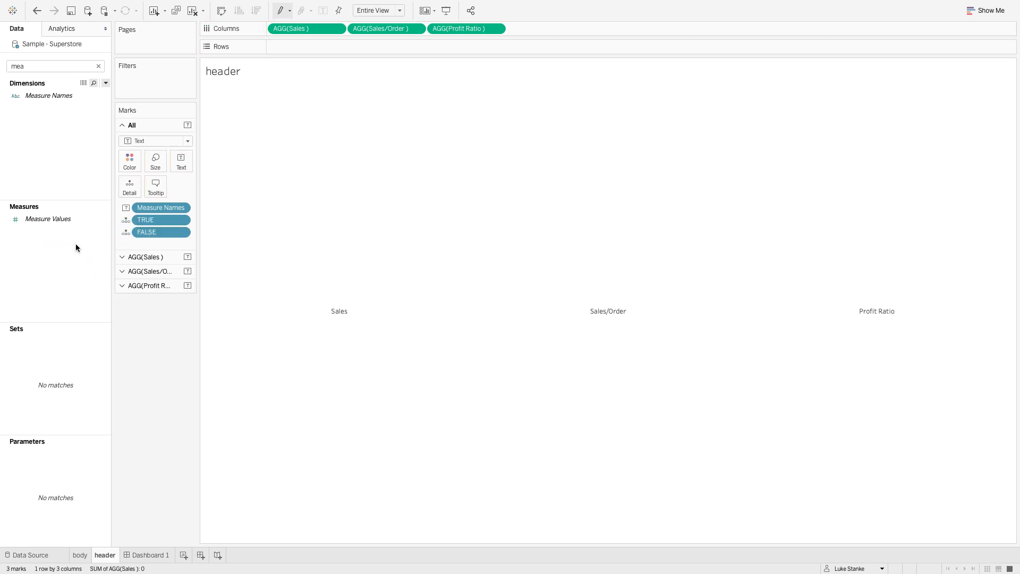
- Add a filter action on Dashboard 1 from its header sheet to the header worksheet, run on Select, with clearing set to Show all values
{"action": "left_click", "coordinate": [153, 556]}
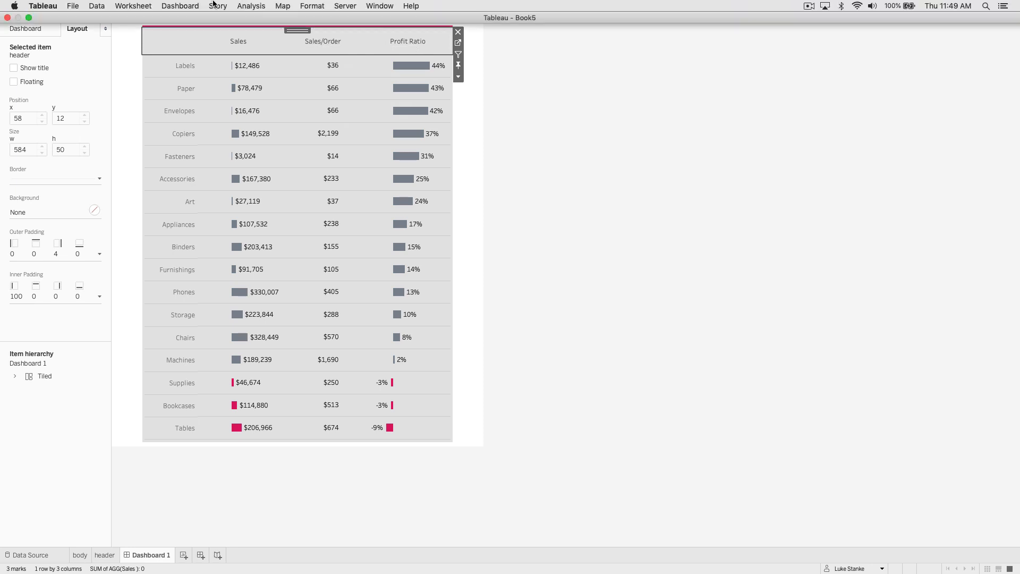
{"action": "left_click", "coordinate": [194, 6]}
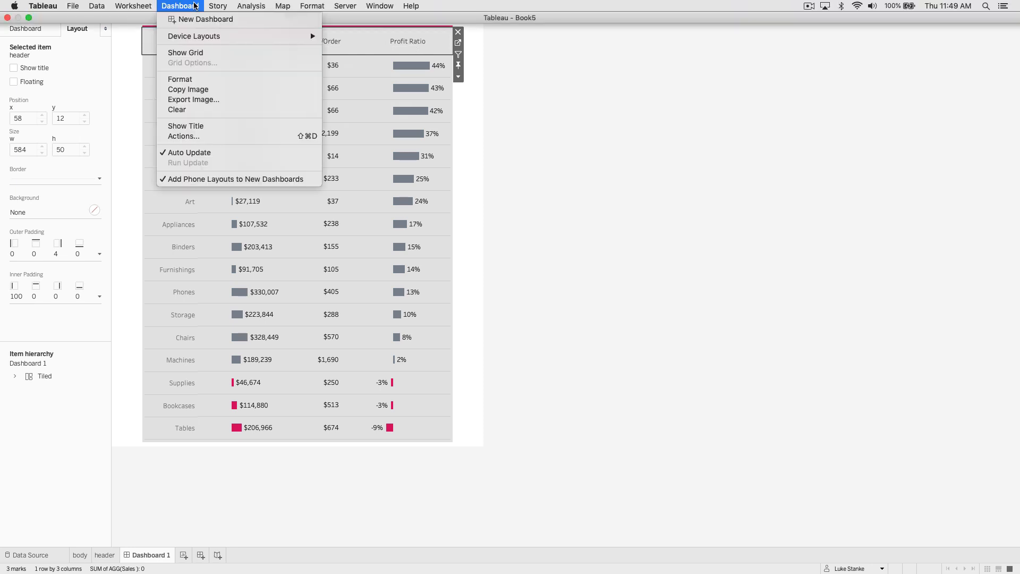
{"action": "left_click", "coordinate": [183, 136]}
{"action": "left_click", "coordinate": [410, 334]}
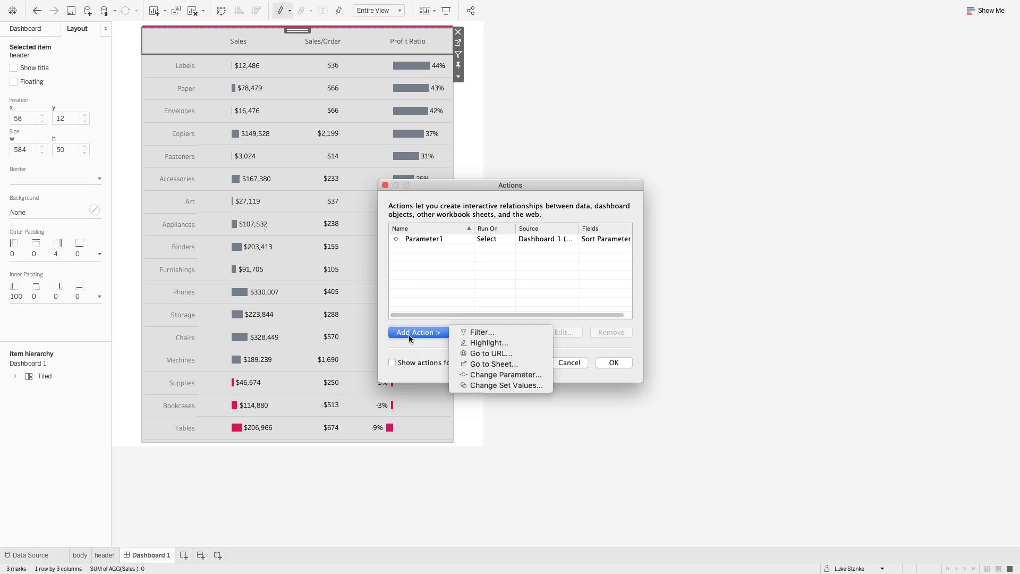
{"action": "left_click", "coordinate": [470, 333]}
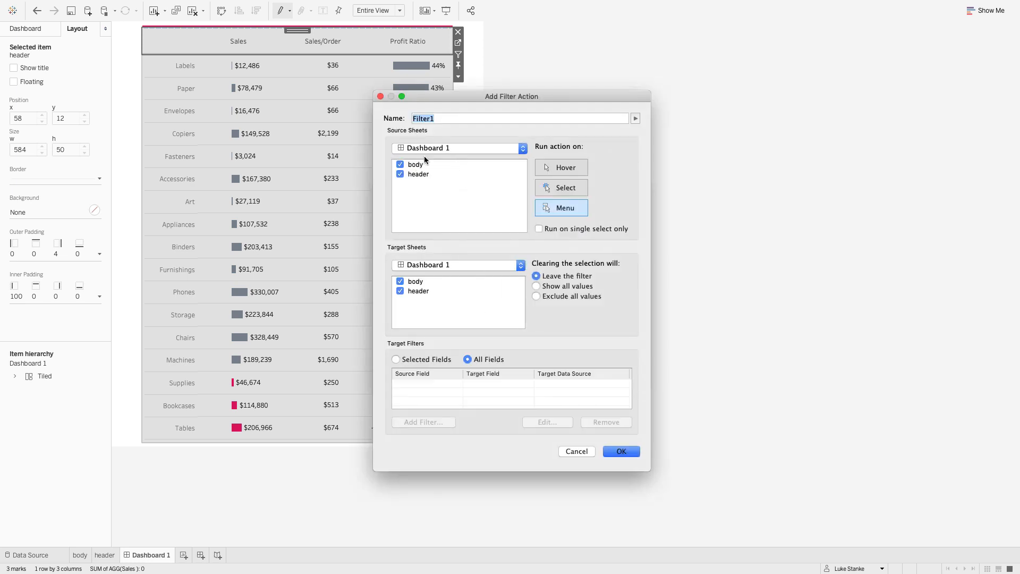
{"action": "left_click", "coordinate": [400, 165]}
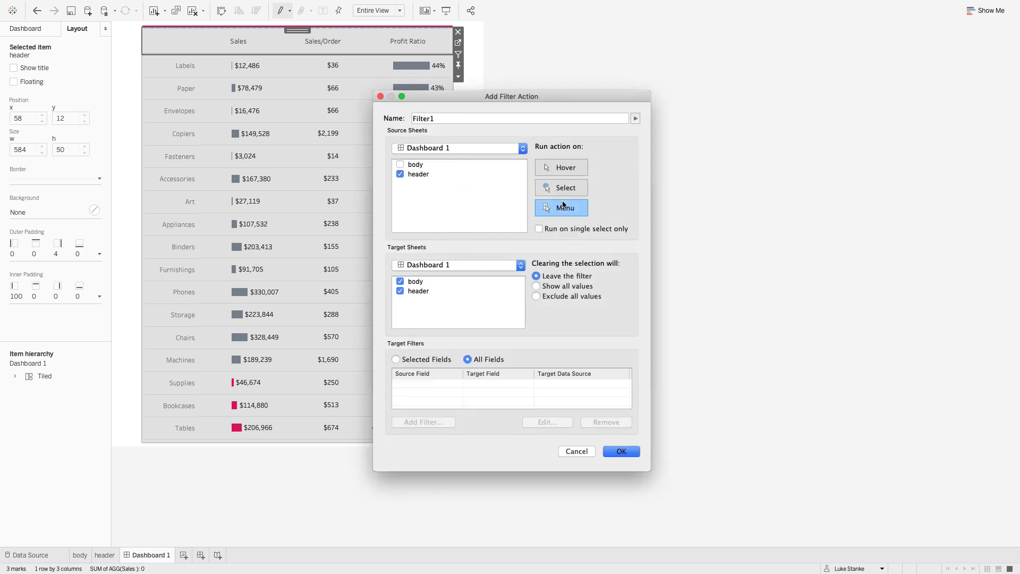
{"action": "left_click", "coordinate": [562, 188]}
{"action": "left_click", "coordinate": [536, 286]}
{"action": "left_click", "coordinate": [464, 118]}
{"action": "double_click", "coordinate": [465, 118]}
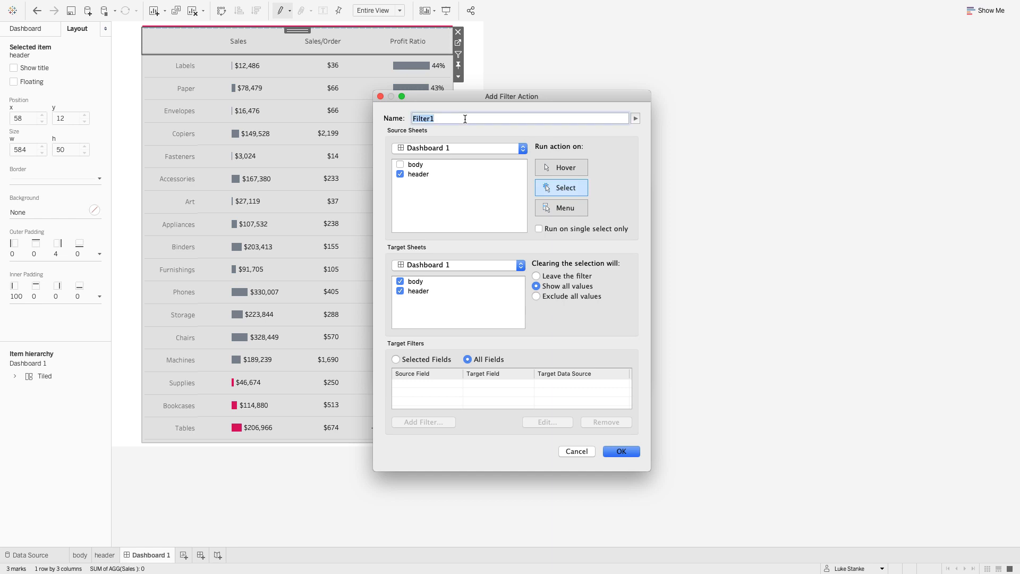
{"action": "left_click", "coordinate": [411, 270]}
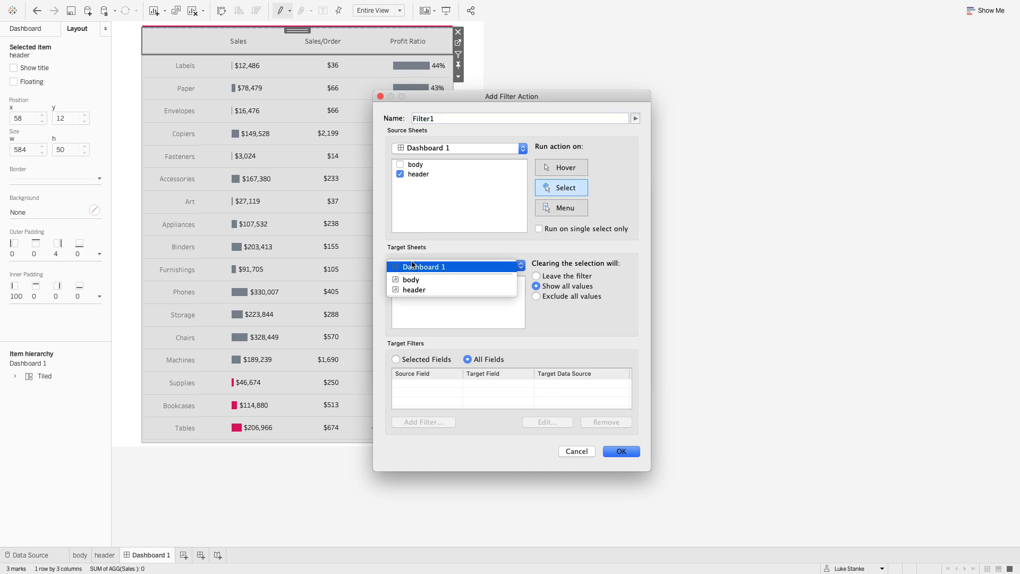
{"action": "left_click", "coordinate": [422, 291]}
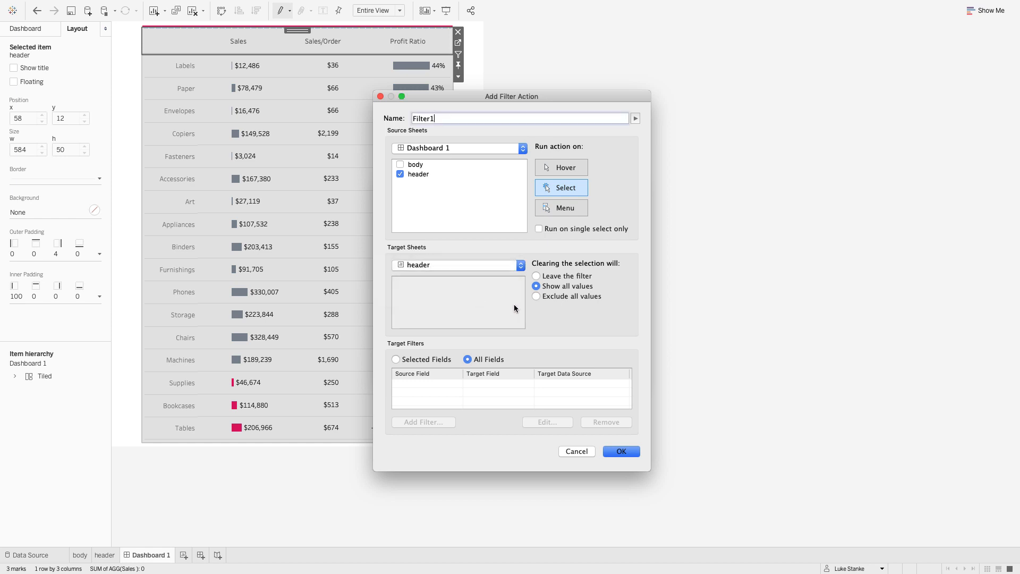
- Limit the filter action to selected fields, mapping source field TRUE to target field FALSE, and save it
{"action": "left_click", "coordinate": [398, 360]}
{"action": "left_click", "coordinate": [423, 421]}
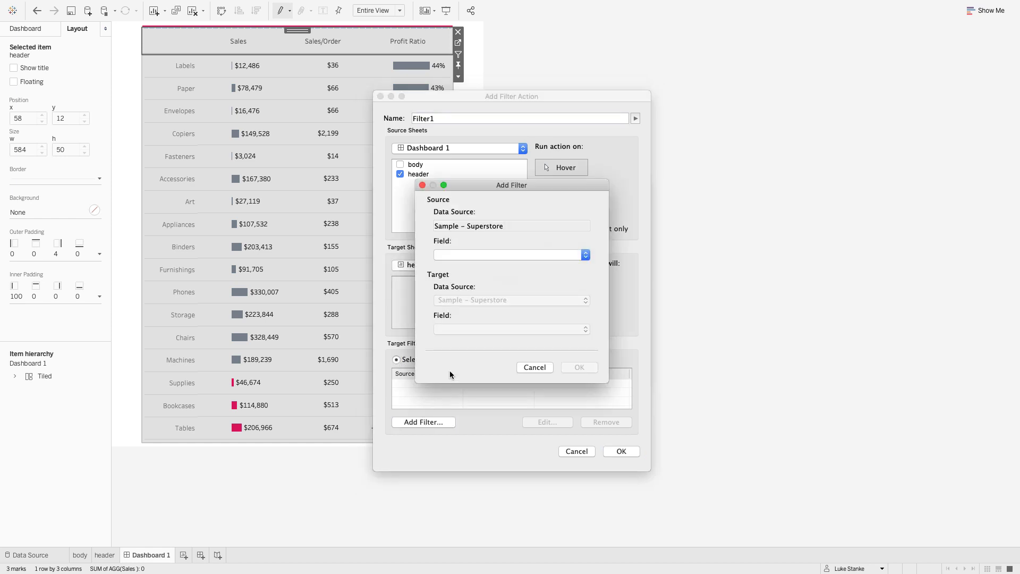
{"action": "left_click", "coordinate": [453, 254]}
{"action": "type", "text": "TRU"}
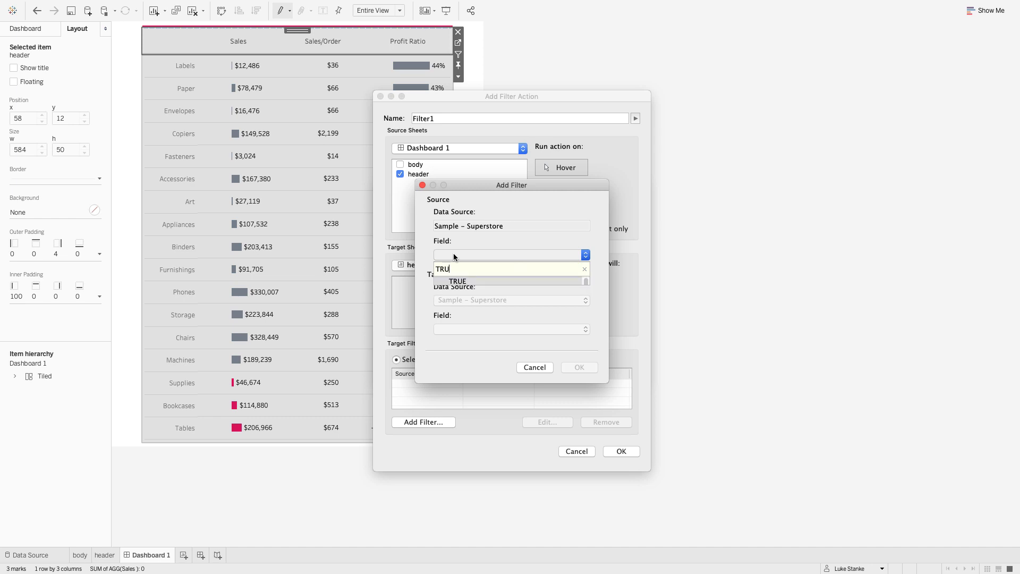
{"action": "key", "text": "Return"}
{"action": "left_click", "coordinate": [460, 327]}
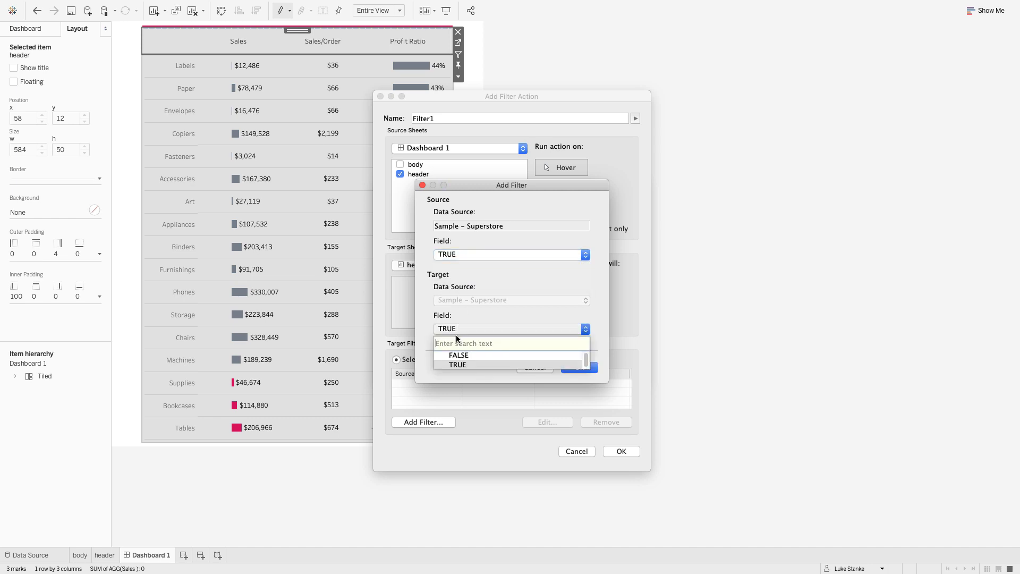
{"action": "left_click", "coordinate": [454, 355]}
{"action": "left_click", "coordinate": [573, 369]}
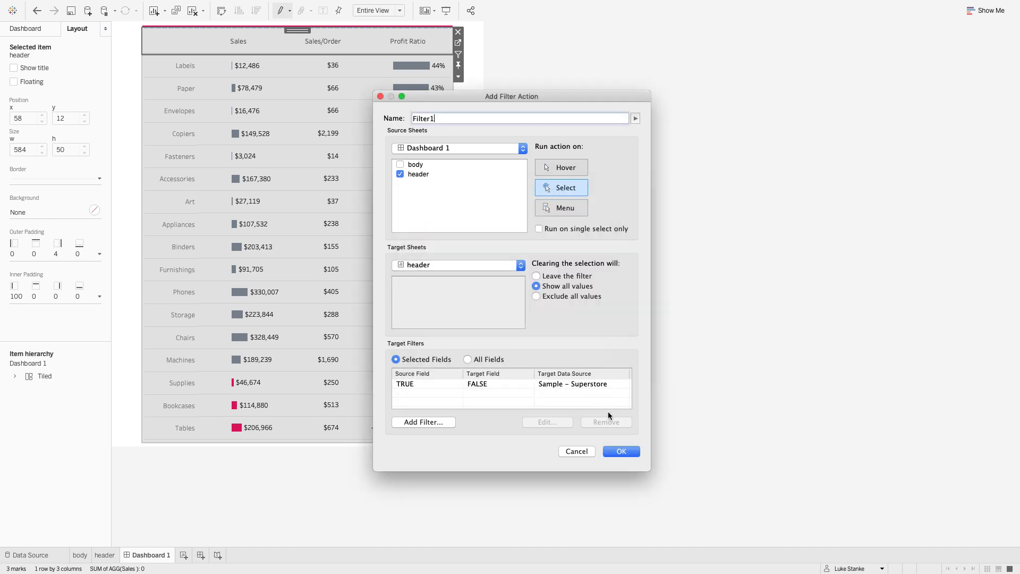
{"action": "left_click", "coordinate": [620, 450]}
{"action": "left_click", "coordinate": [606, 359]}
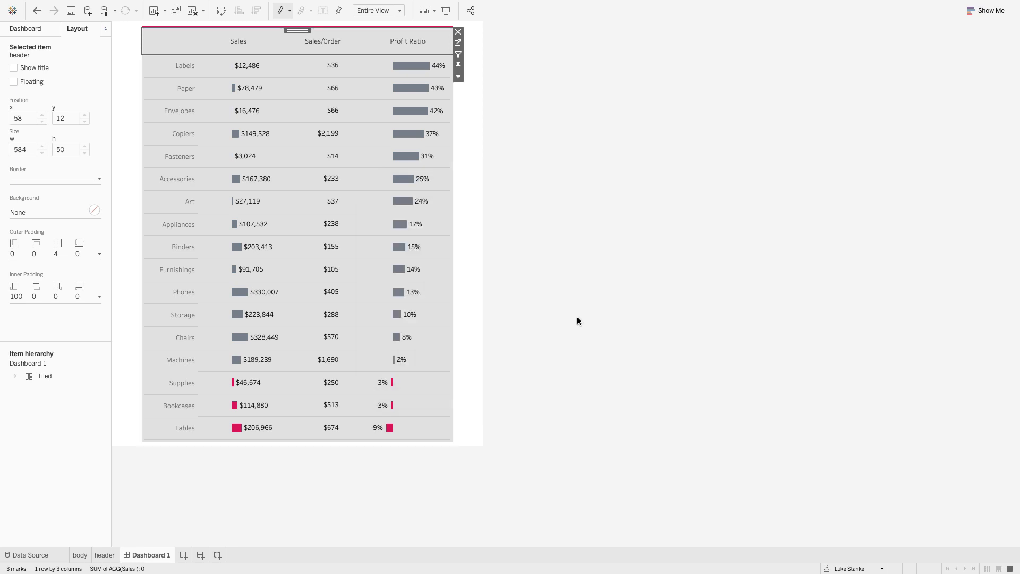
- Sort the table by Sales/Order and by Sales from the header to test that labels deselect themselves
{"action": "left_click", "coordinate": [322, 49]}
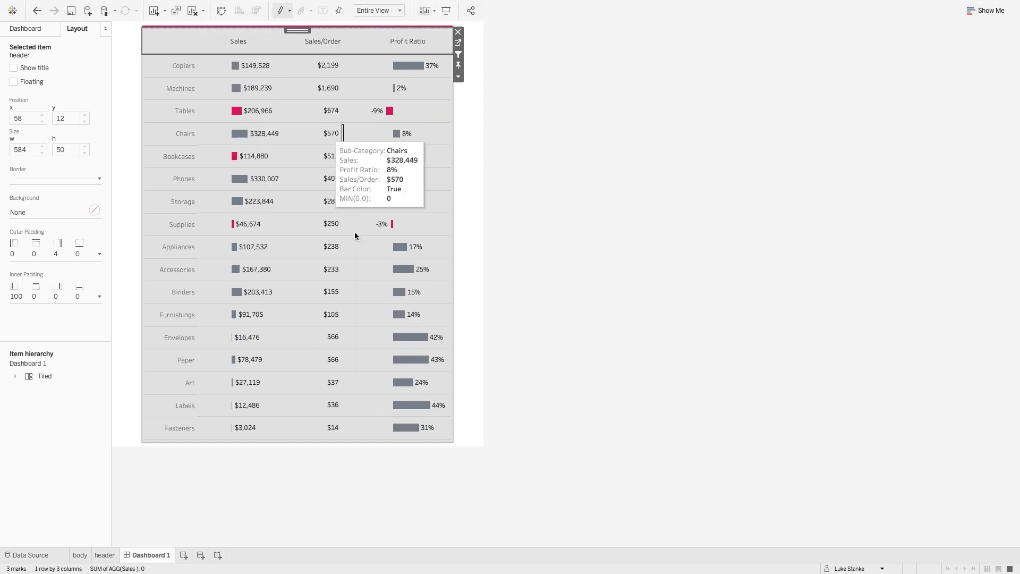
{"action": "left_click", "coordinate": [237, 43]}
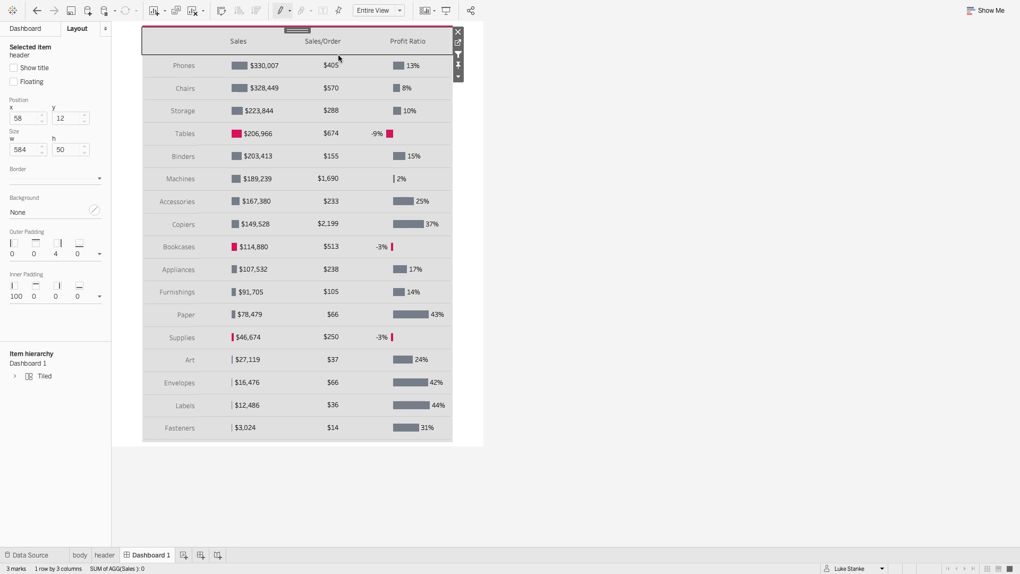
- Go to the header worksheet from the dashboard and check the label text editor for all marks
{"action": "left_click", "coordinate": [458, 42]}
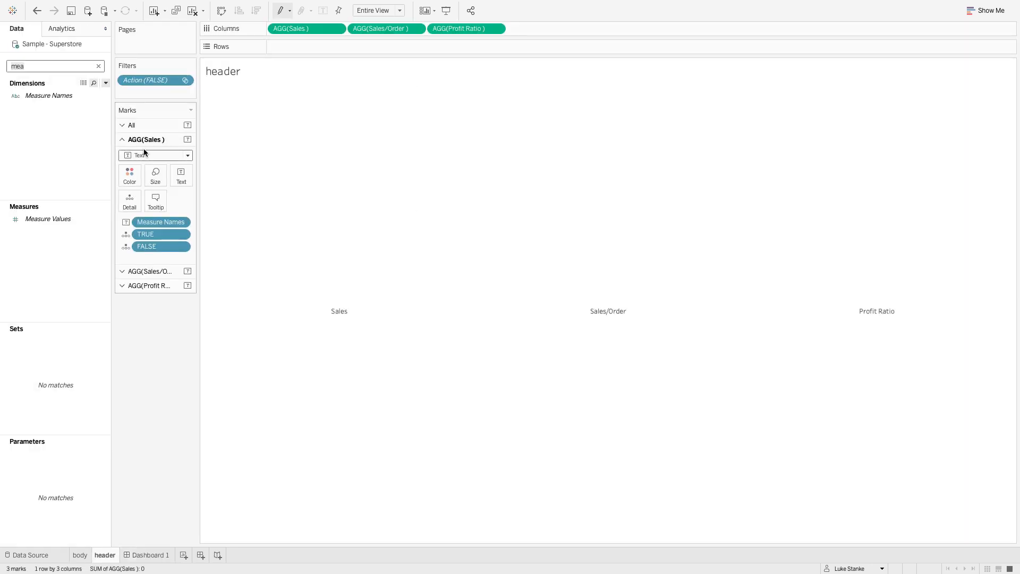
{"action": "left_click", "coordinate": [131, 125]}
{"action": "left_click", "coordinate": [181, 161]}
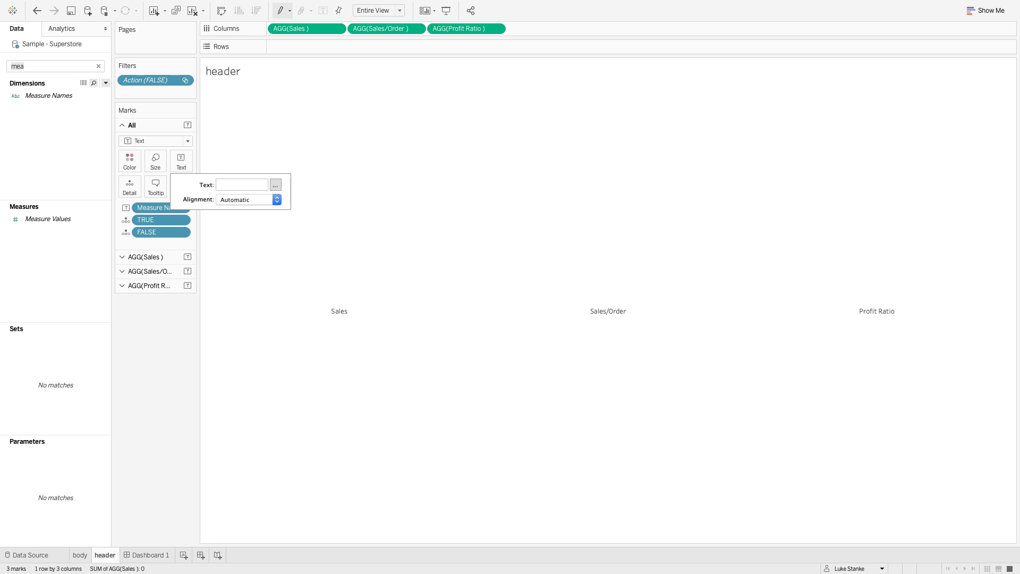
{"action": "left_click", "coordinate": [275, 185]}
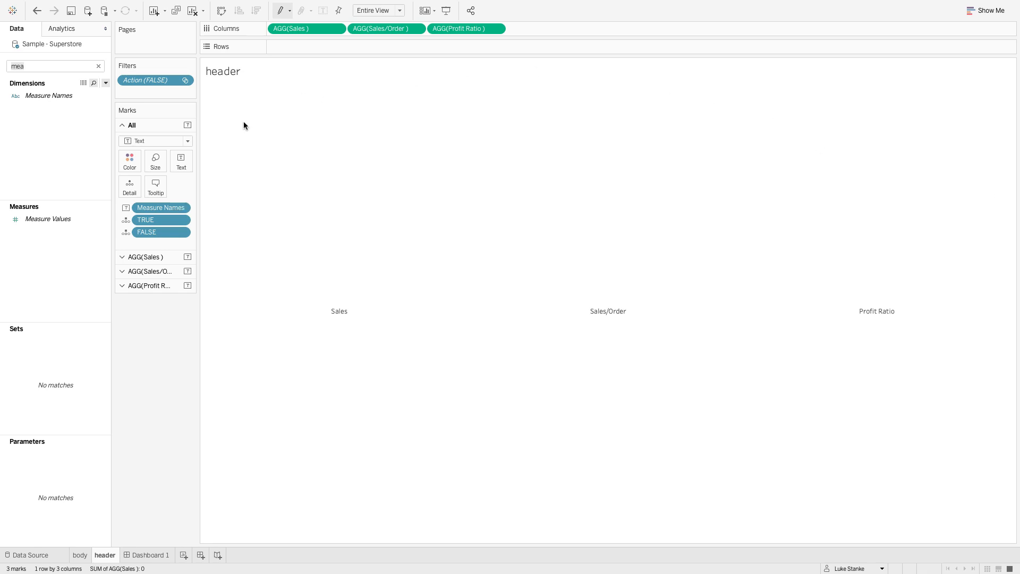
- Create a calculated field whose formula starts with the condition IF [Sort Parameter] = "Sales "
{"action": "left_click", "coordinate": [106, 83]}
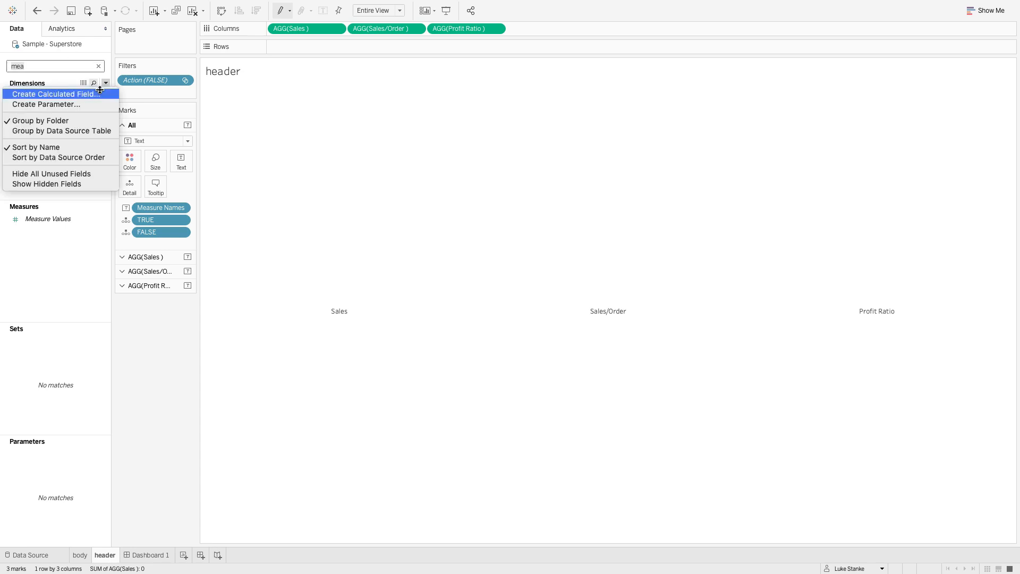
{"action": "left_click", "coordinate": [58, 92]}
{"action": "type", "text": "w"}
{"action": "key", "text": "BackSpace"}
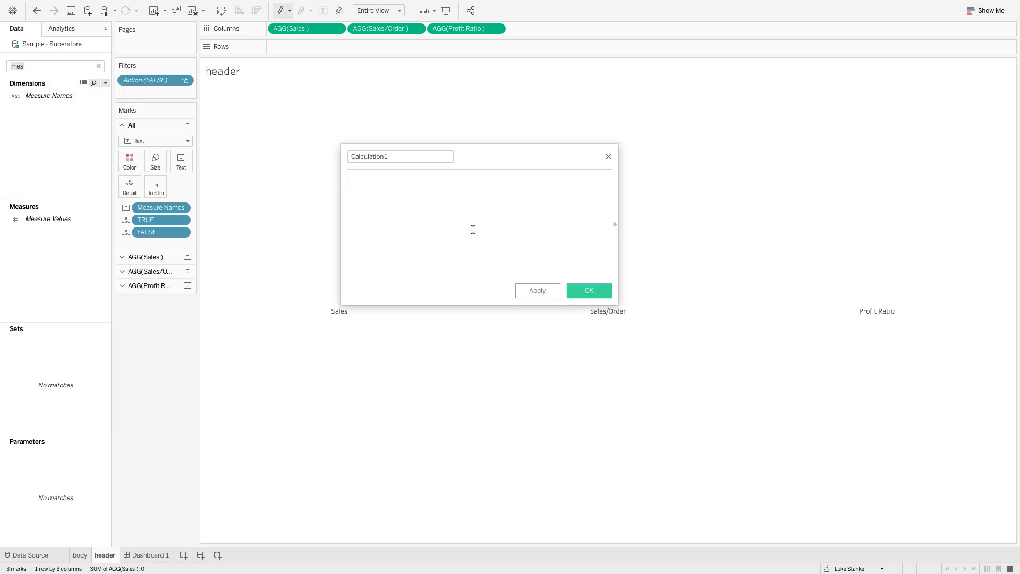
{"action": "type", "text": "IF [Sort Parameter] = \"Sales \""}
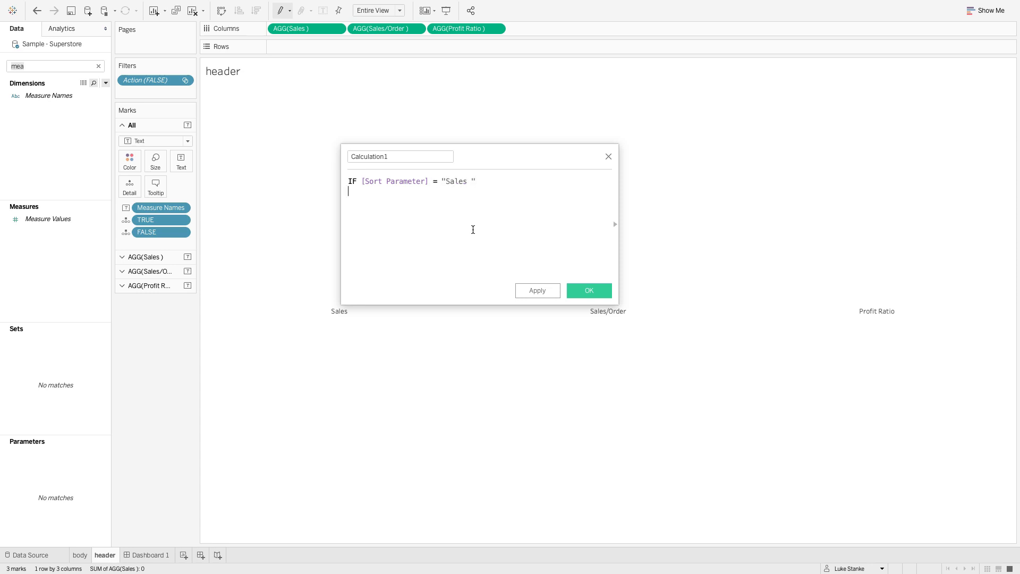
- Complete the formula with THEN "▼", ELSE " " and END on separate lines
{"action": "key", "text": "Return"}
{"action": "type", "text": "THEN \"▼\""}
{"action": "key", "text": "Return"}
{"action": "type", "text": "TEL"}
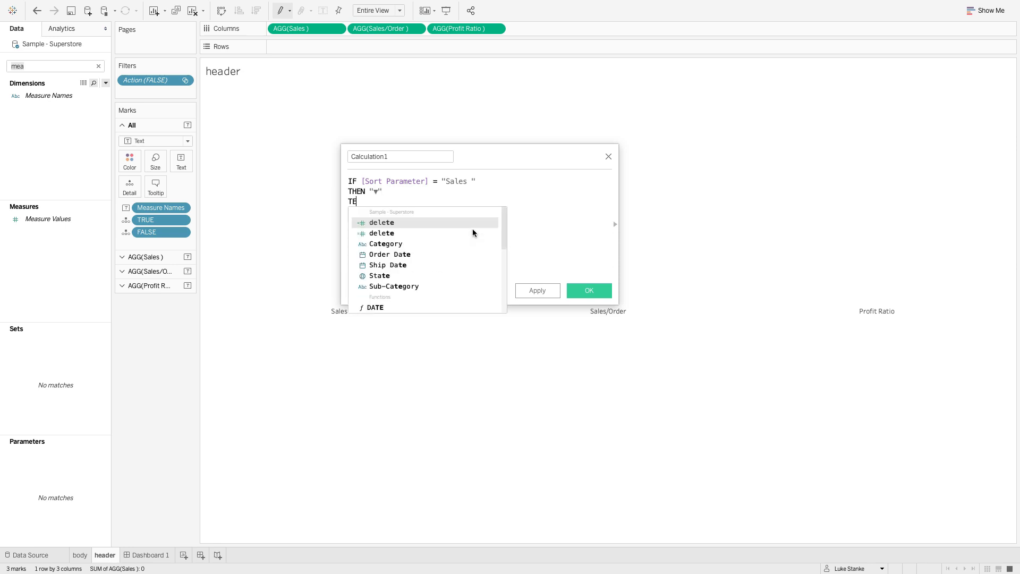
{"action": "key", "text": "BackSpace"}
{"action": "key", "text": "BackSpace"}
{"action": "key", "text": "BackSpace"}
{"action": "type", "text": "ELSE \""}
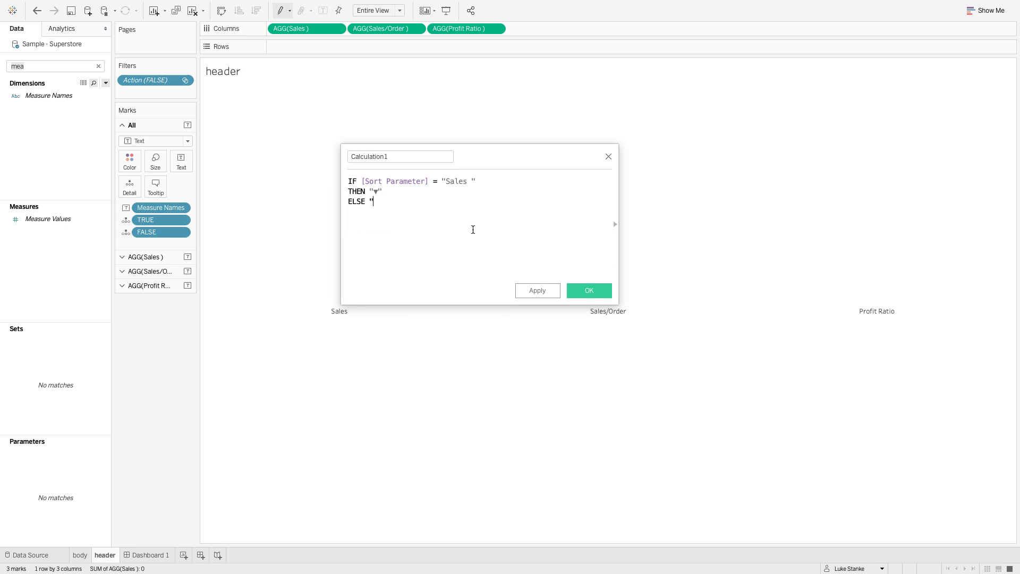
{"action": "type", "text": " \""}
{"action": "key", "text": "Return"}
{"action": "type", "text": "END"}
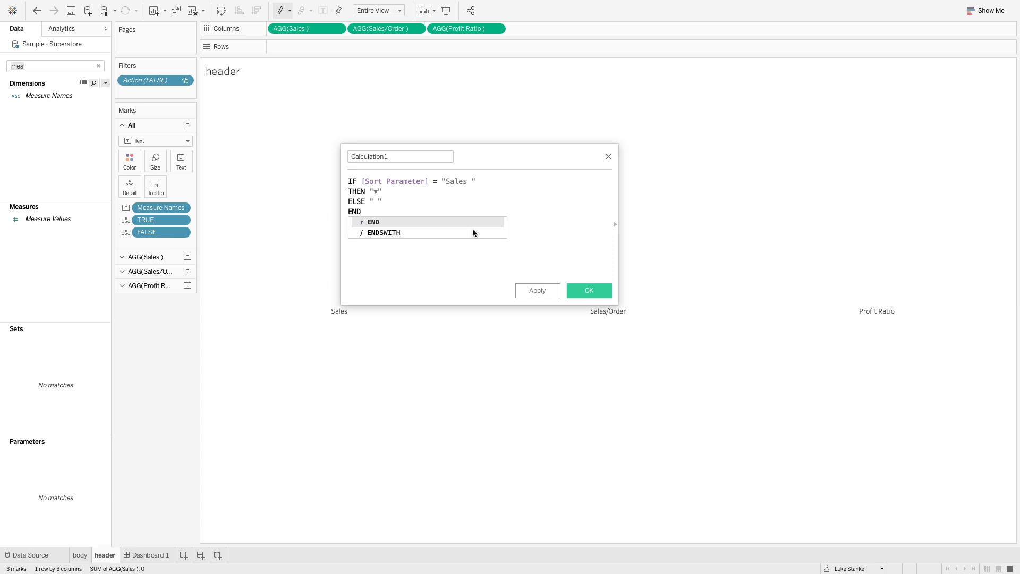
- Name the calculation sort = sales and save it
{"action": "left_click", "coordinate": [400, 159]}
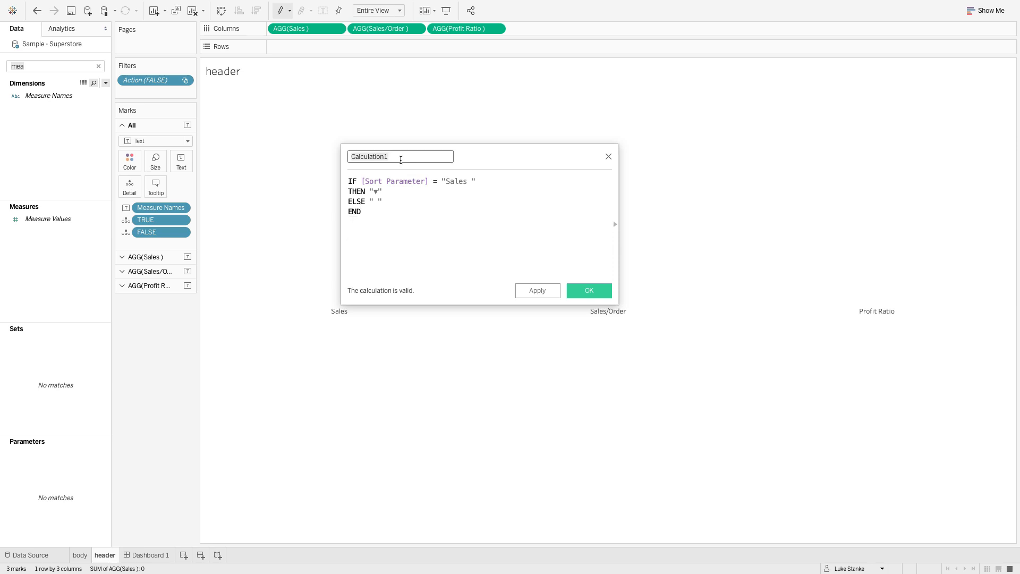
{"action": "type", "text": "sort = sales"}
{"action": "left_click", "coordinate": [539, 290]}
{"action": "left_click", "coordinate": [585, 293]}
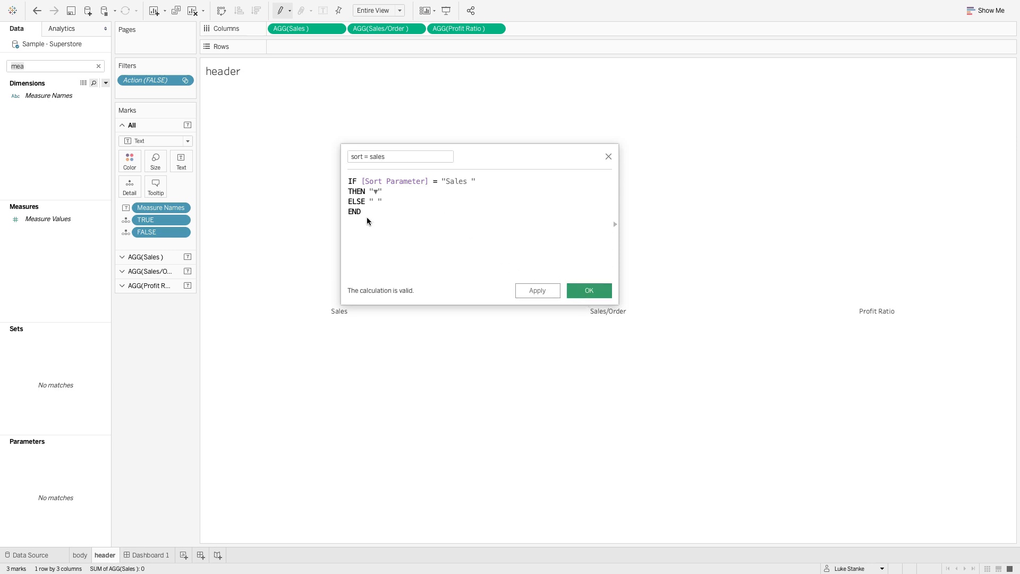
- Search the fields for "sor", duplicate sort = sales, and duplicate the resulting copy
{"action": "type", "text": "sor"}
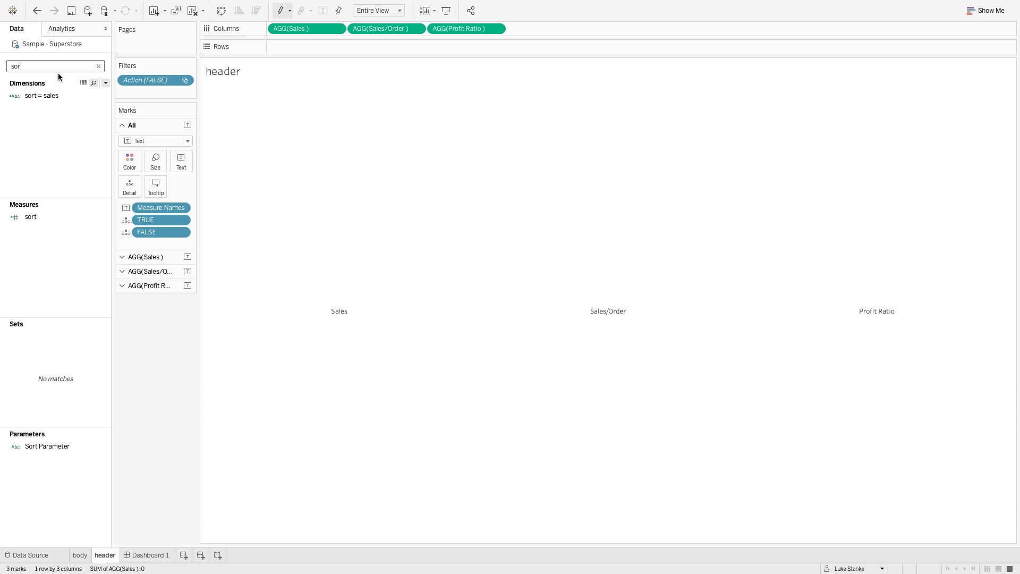
{"action": "left_click", "coordinate": [44, 95]}
{"action": "right_click", "coordinate": [44, 94]}
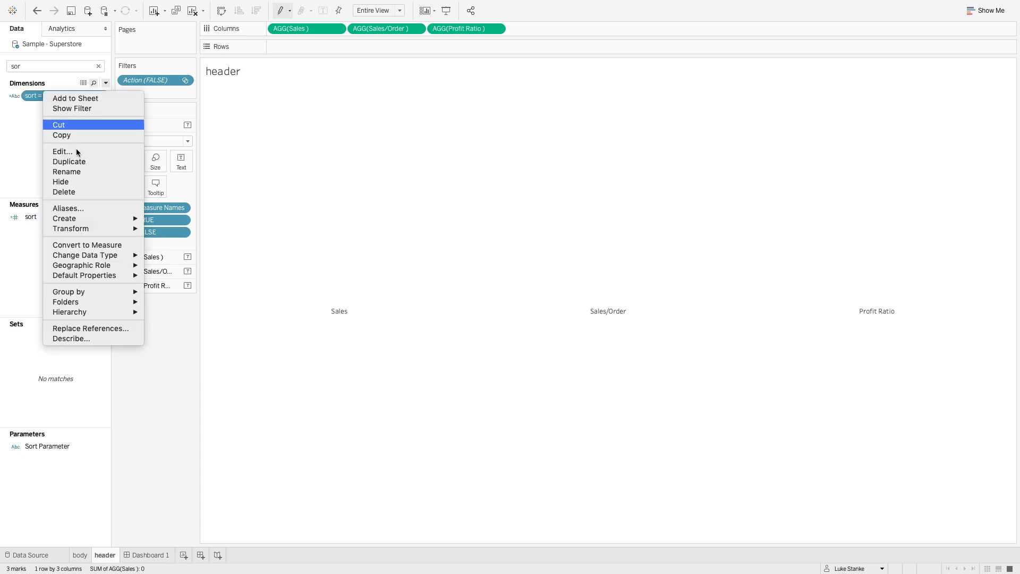
{"action": "left_click", "coordinate": [59, 161]}
{"action": "right_click", "coordinate": [39, 109]}
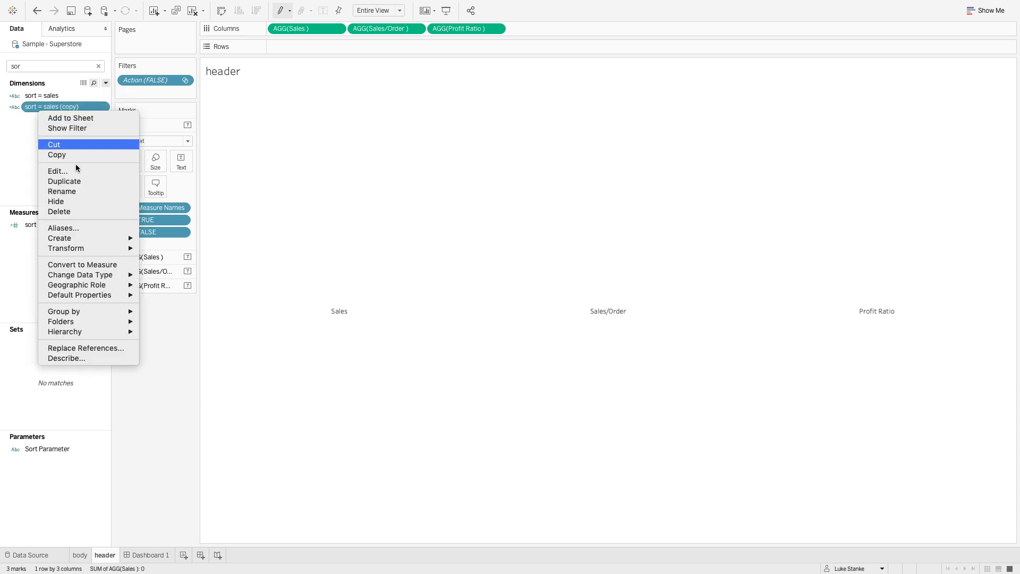
{"action": "key", "text": "Escape"}
- Rename the sort = sales (copy) calculation sort = sales/order, compare the parameter with "Sales/Order " in its formula, and save it
{"action": "right_click", "coordinate": [56, 108]}
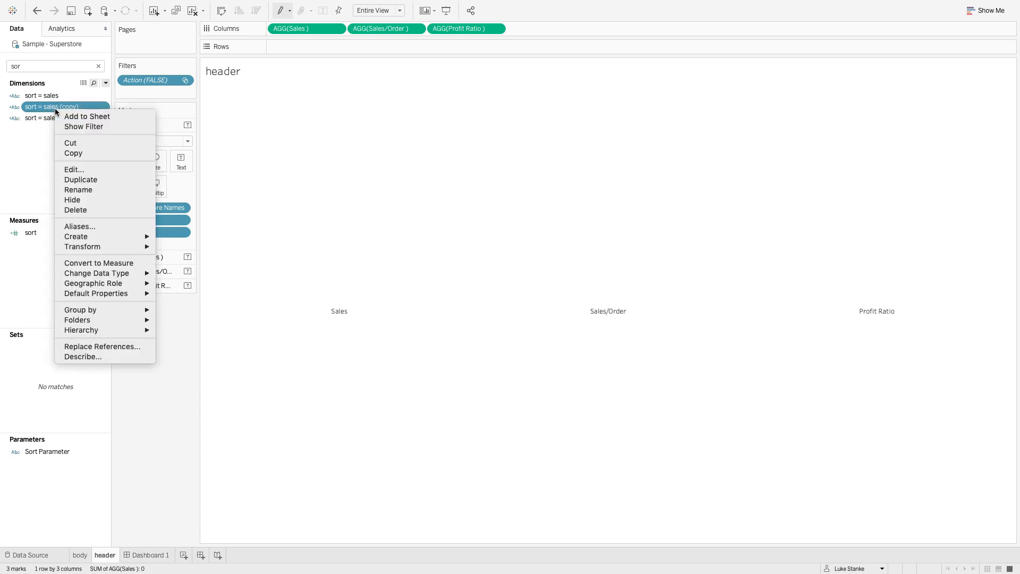
{"action": "left_click", "coordinate": [88, 167]}
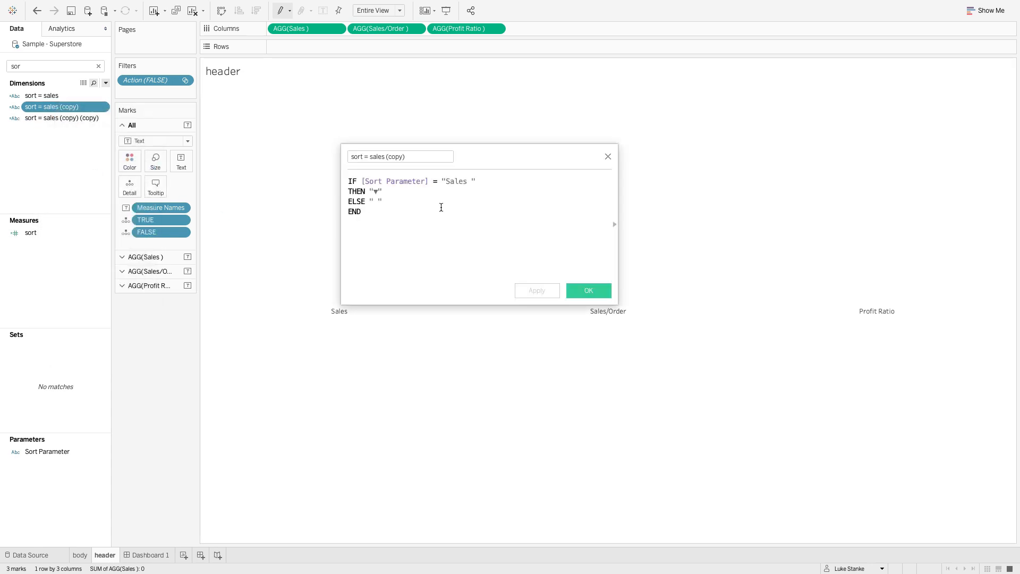
{"action": "left_click", "coordinate": [449, 181]}
{"action": "left_click", "coordinate": [374, 156]}
{"action": "left_click_drag", "start_coordinate": [374, 156], "coordinate": [409, 156]}
{"action": "key", "text": "BackSpace"}
{"action": "type", "text": "sales/p"}
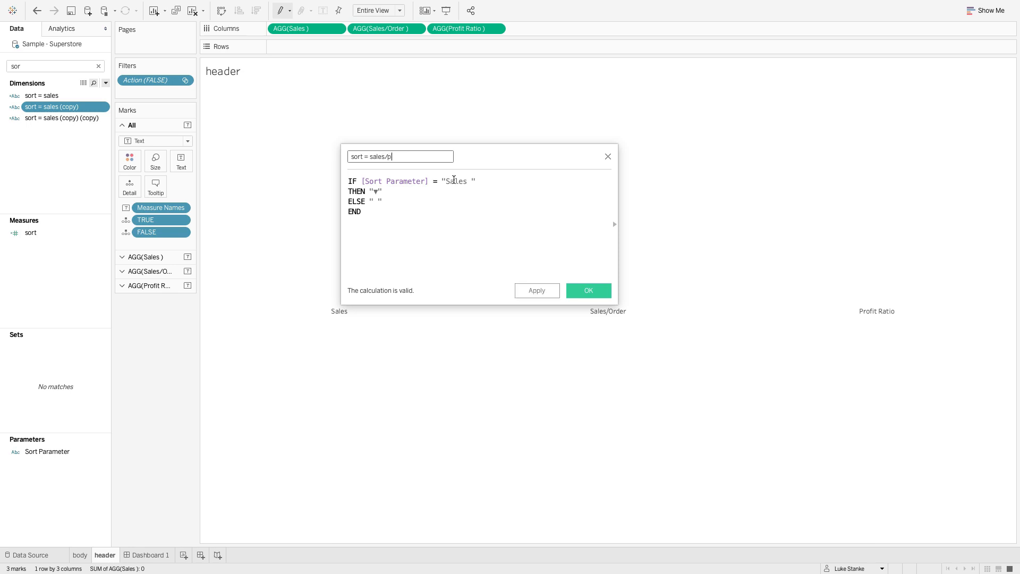
{"action": "double_click", "coordinate": [458, 182]}
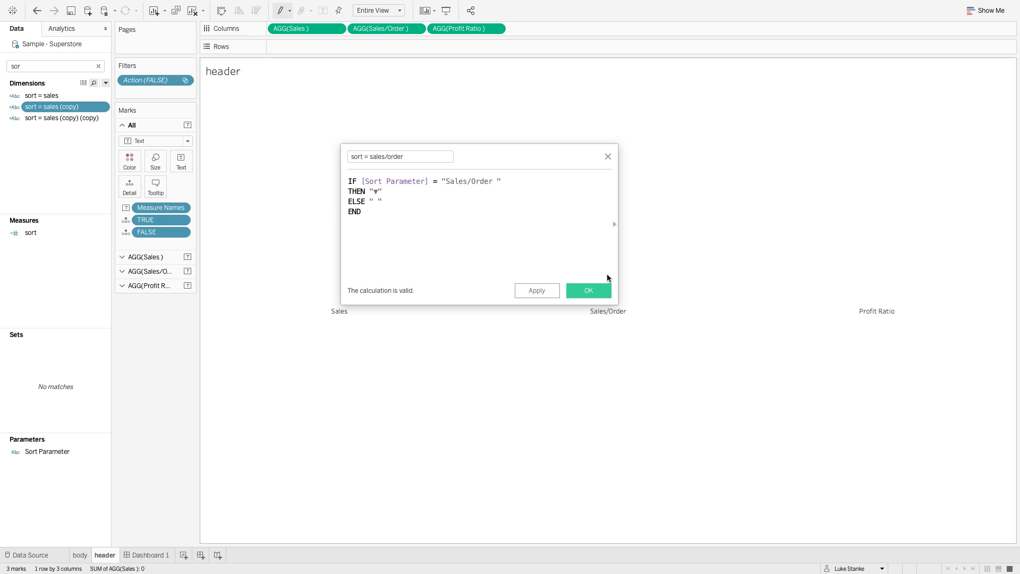
{"action": "left_click", "coordinate": [589, 290]}
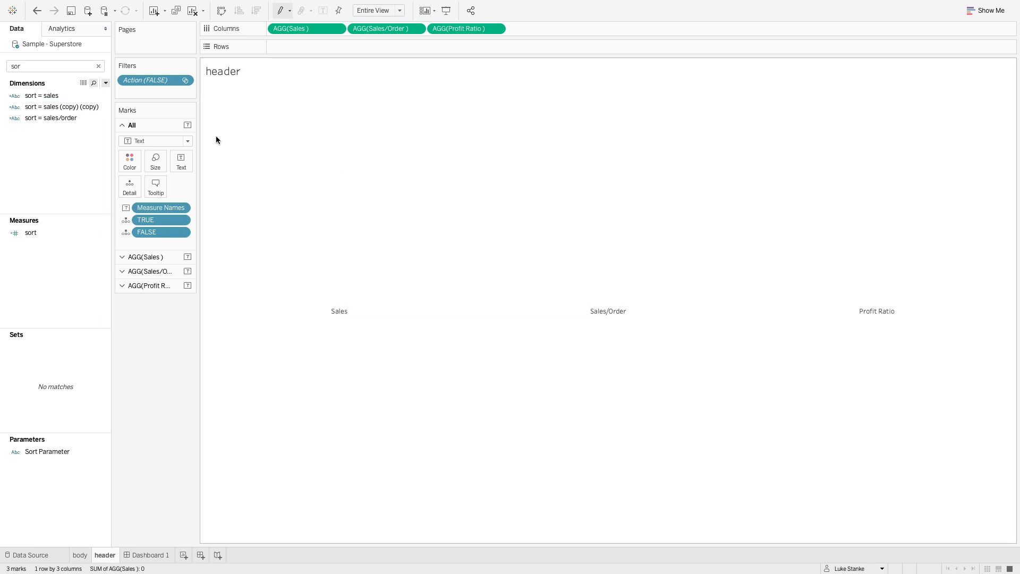
- Rename the remaining copy sort = profit ratio, compare the parameter with "Profit Ratio " in its formula, and save it
{"action": "right_click", "coordinate": [76, 107]}
{"action": "left_click", "coordinate": [101, 165]}
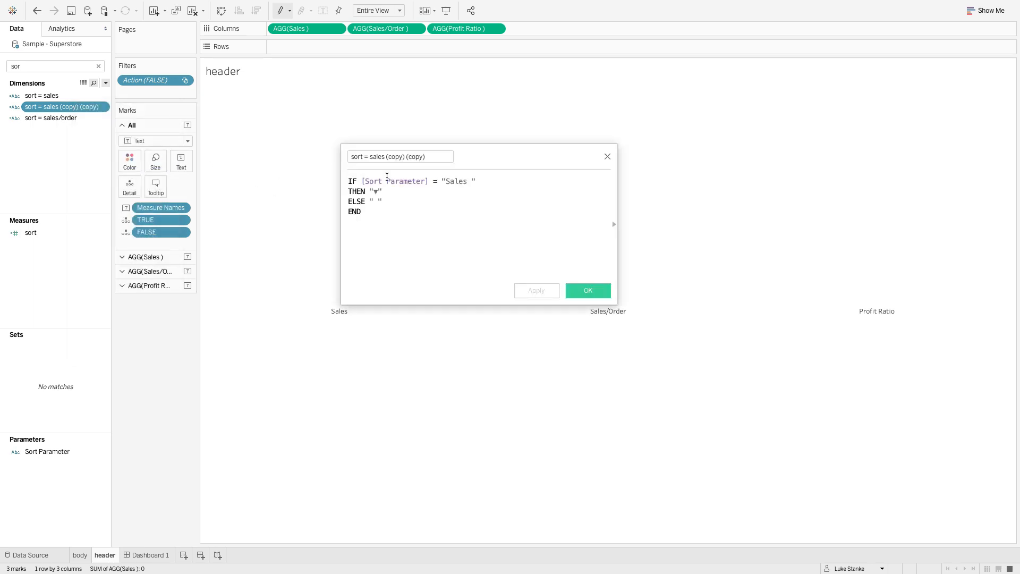
{"action": "left_click_drag", "start_coordinate": [376, 156], "coordinate": [593, 211]}
{"action": "key", "text": "BackSpace"}
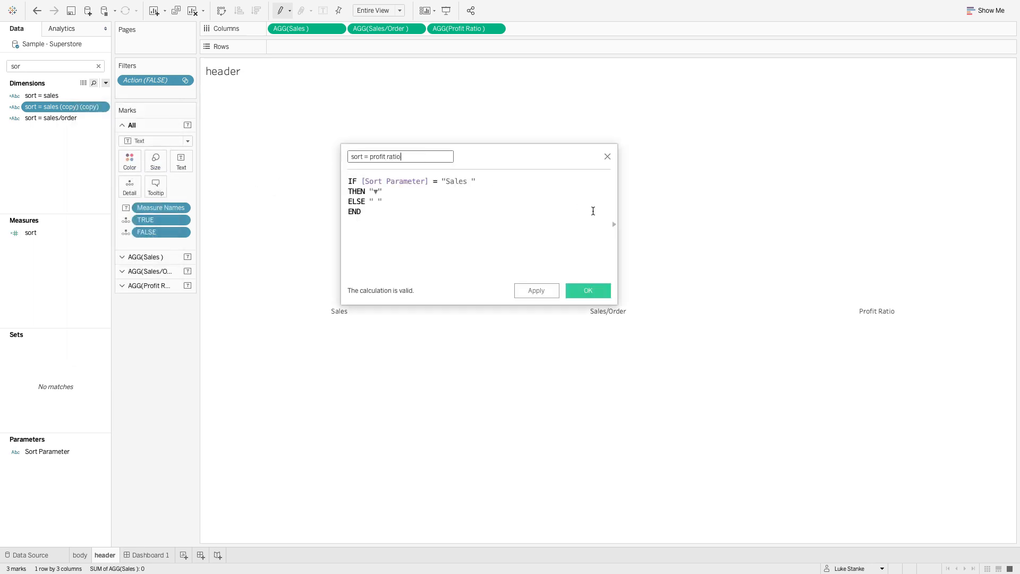
{"action": "double_click", "coordinate": [452, 181]}
{"action": "type", "text": "Pr"}
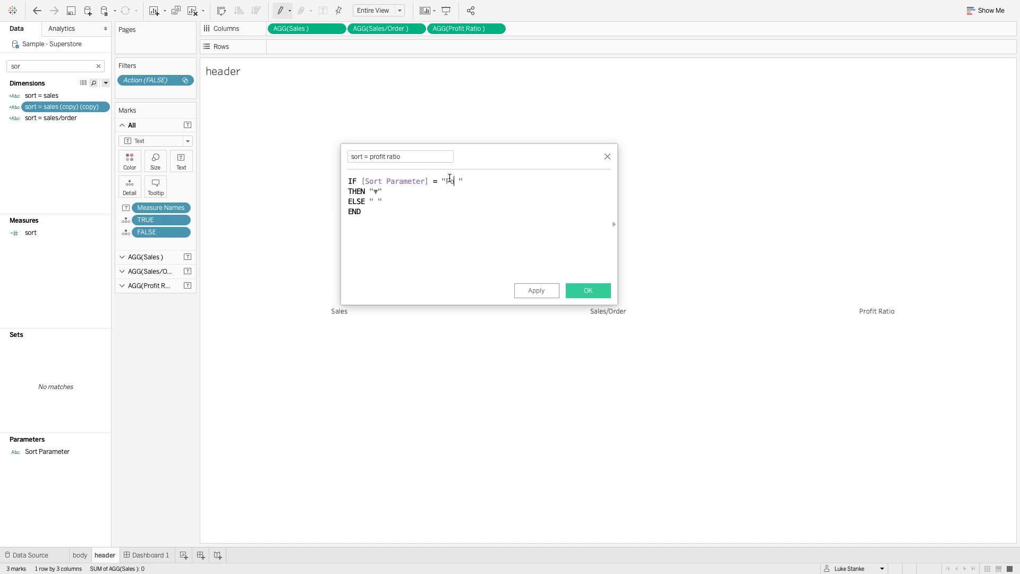
{"action": "key", "text": "BackSpace"}
{"action": "key", "text": "BackSpace"}
{"action": "type", "text": "rofit Ratio"}
{"action": "left_click", "coordinate": [578, 292]}
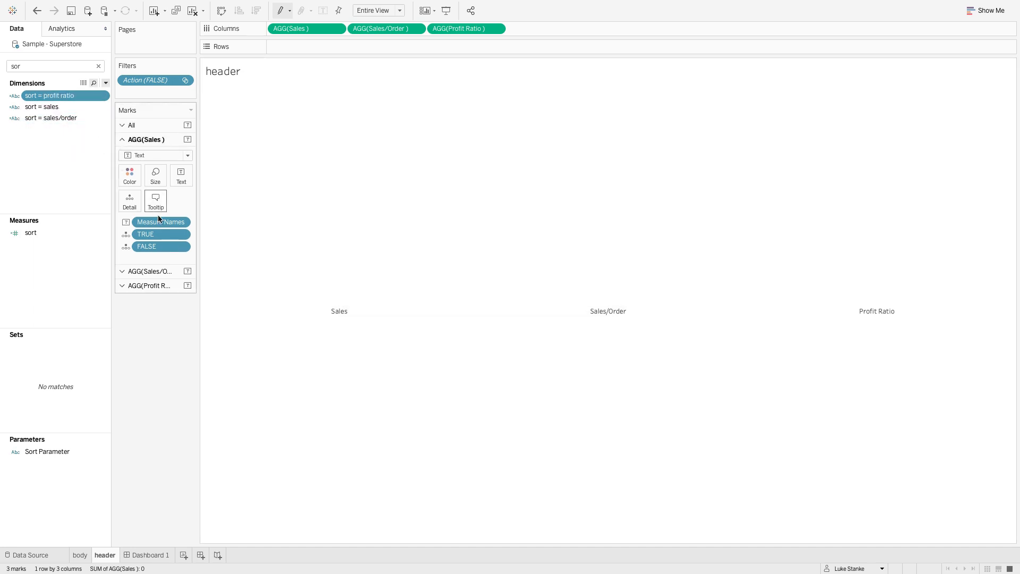
- Color the Profit Ratio, Sales/Order and Sales marks by their matching sort = profit ratio, sort = sales/order and sort = sales fields
{"action": "left_click", "coordinate": [149, 285]}
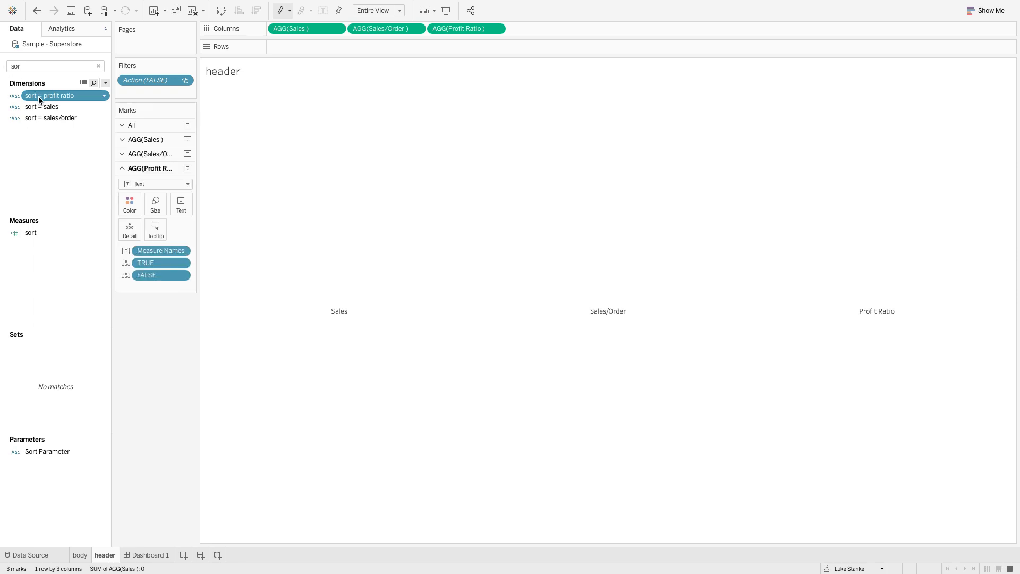
{"action": "left_click_drag", "start_coordinate": [38, 96], "coordinate": [129, 208]}
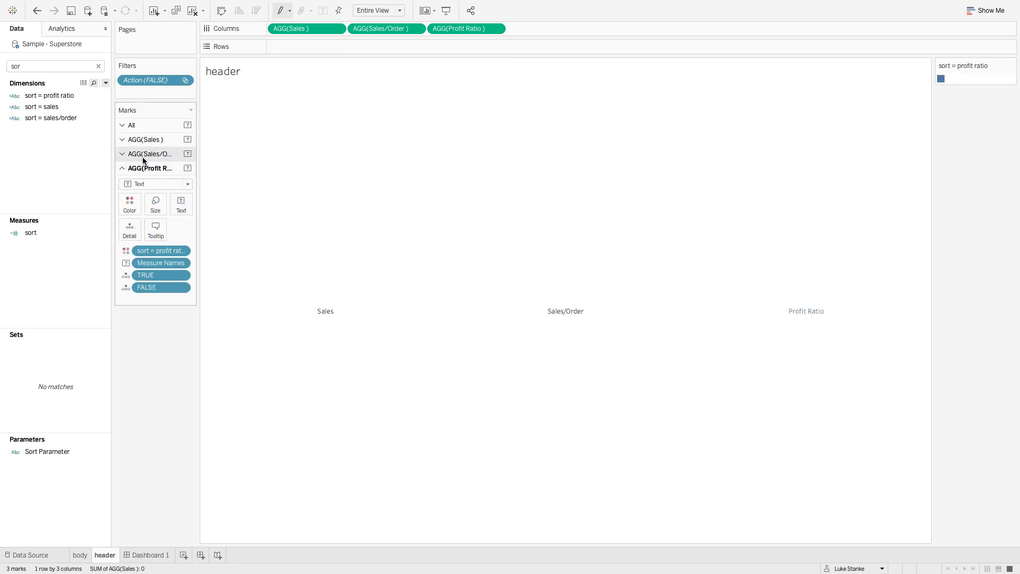
{"action": "left_click", "coordinate": [143, 158]}
{"action": "left_click_drag", "start_coordinate": [50, 118], "coordinate": [134, 192]}
{"action": "left_click", "coordinate": [140, 143]}
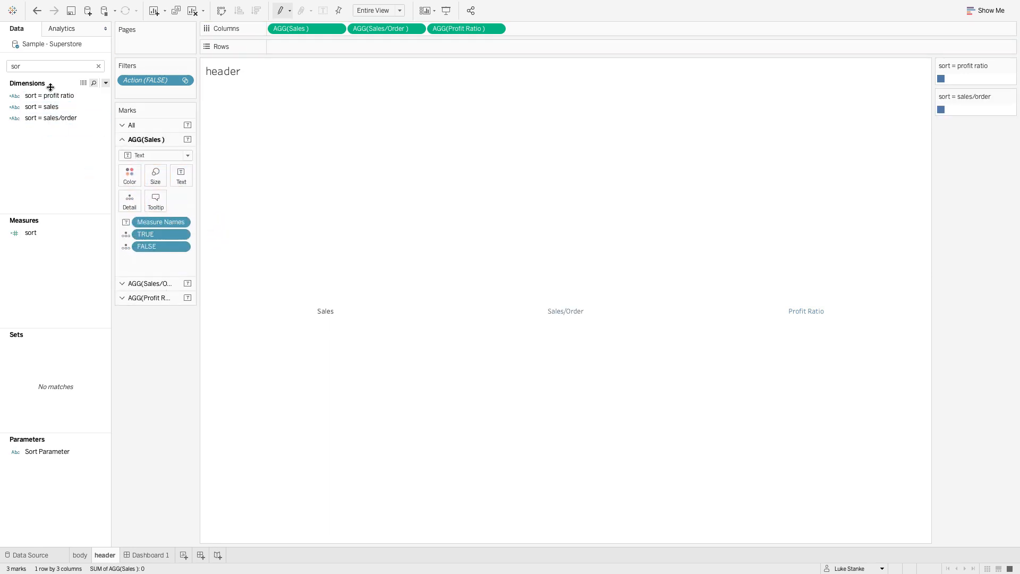
{"action": "left_click_drag", "start_coordinate": [42, 107], "coordinate": [137, 180]}
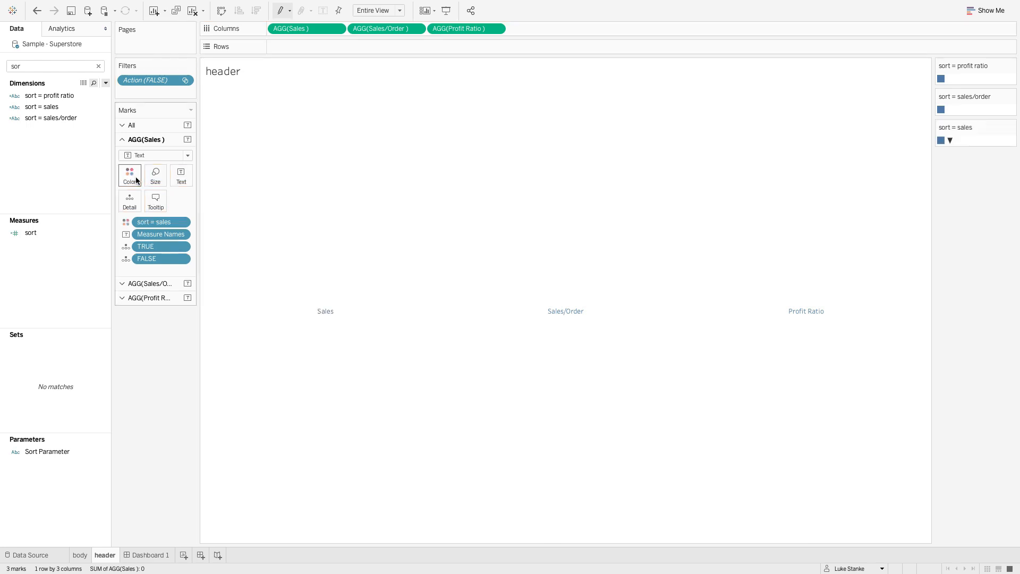
- Set the ▼ item of the sort = sales legend to 1B1B1B, copying the selected-column color from the challenge requirements in Chrome
{"action": "double_click", "coordinate": [942, 139]}
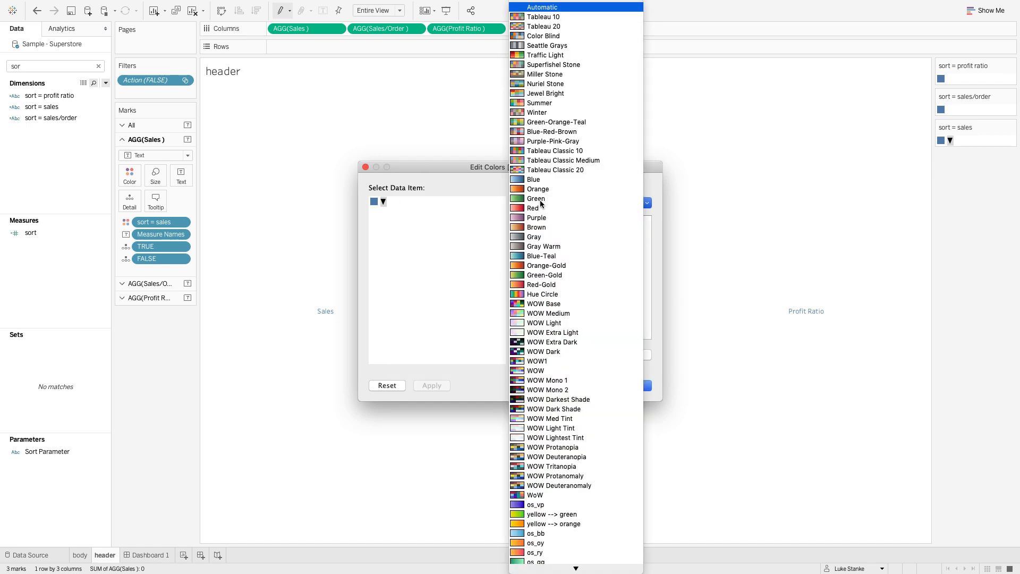
{"action": "left_click", "coordinate": [544, 204]}
{"action": "left_click", "coordinate": [369, 67]}
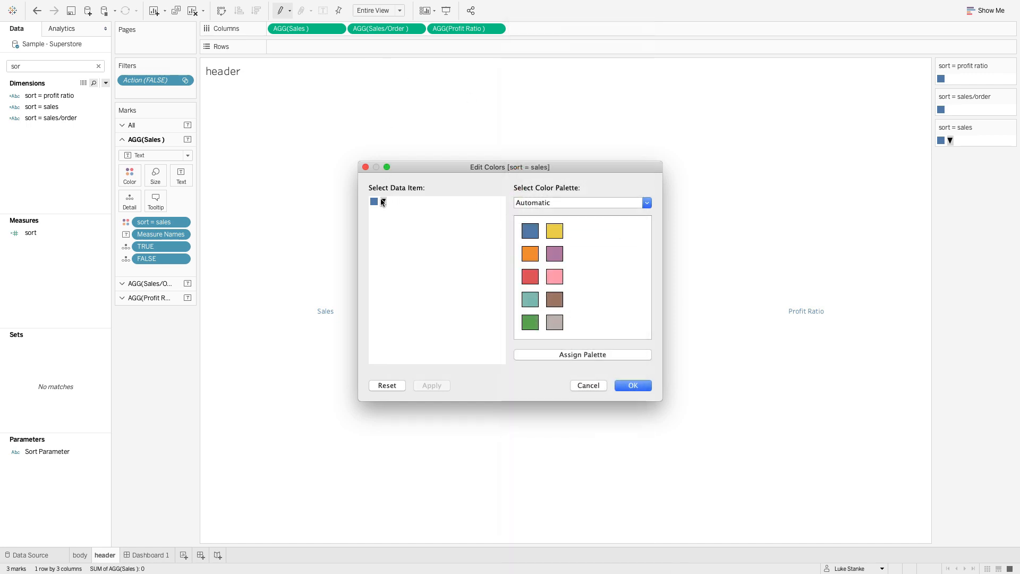
{"action": "key", "text": "ctrl+Left"}
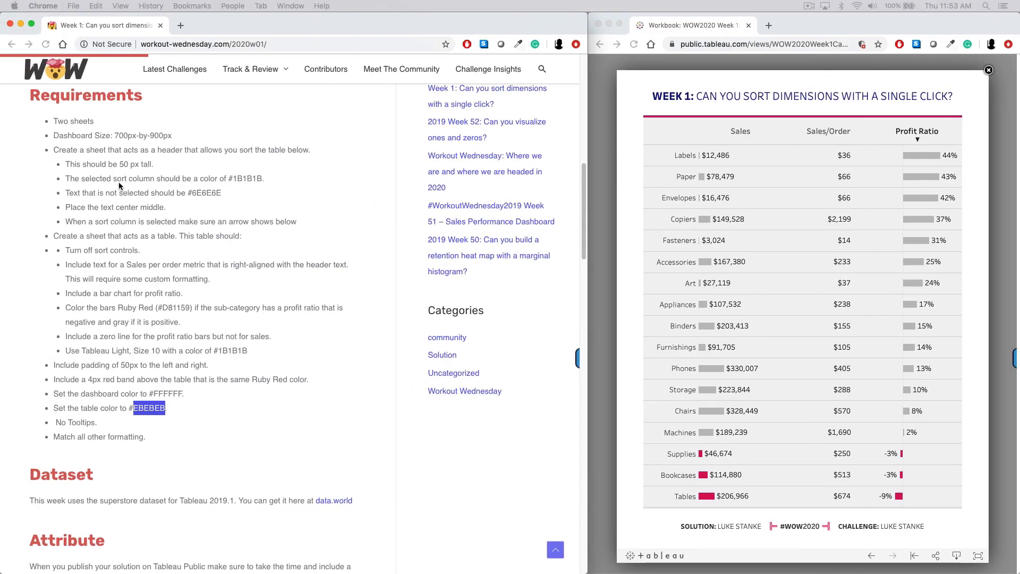
{"action": "double_click", "coordinate": [249, 179]}
{"action": "key", "text": "super+c"}
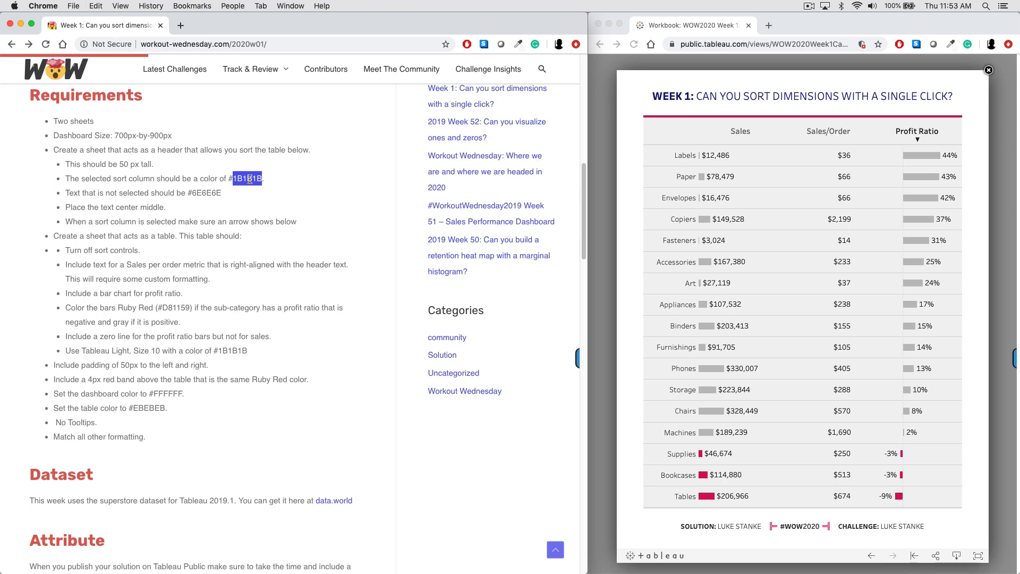
{"action": "key", "text": "ctrl+Right"}
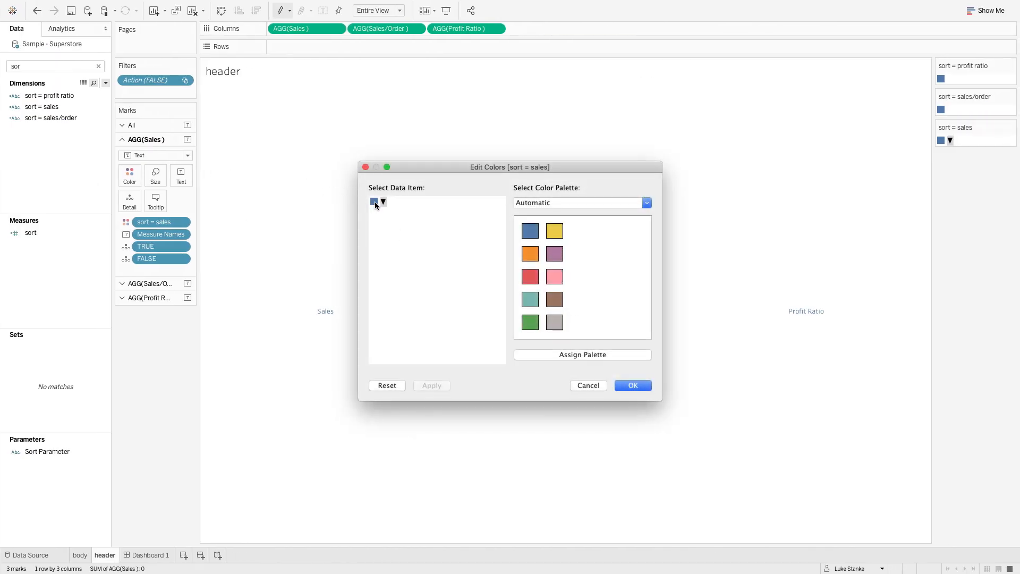
{"action": "double_click", "coordinate": [374, 202]}
{"action": "key", "text": "super+v"}
{"action": "left_click", "coordinate": [227, 419]}
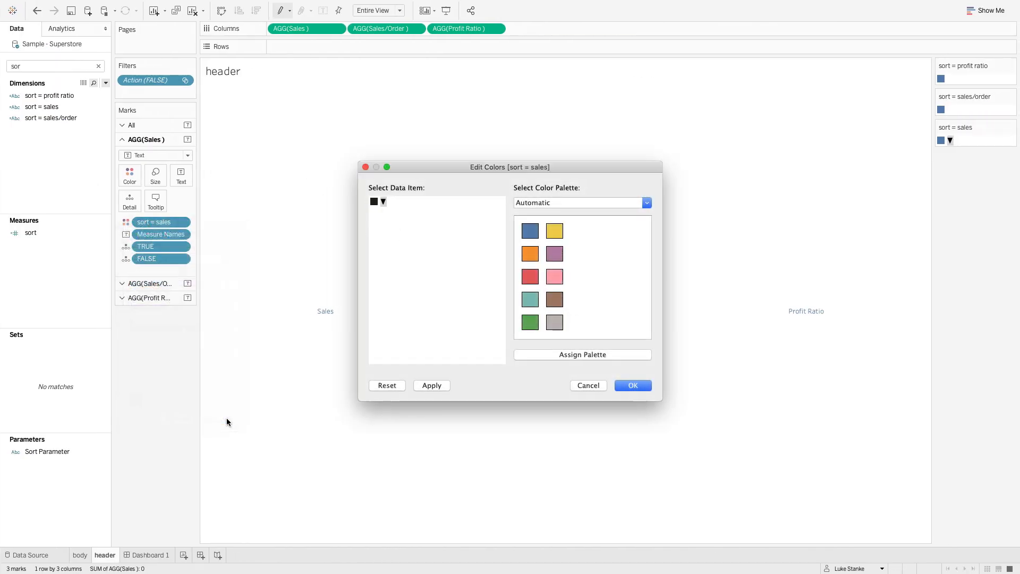
{"action": "left_click", "coordinate": [633, 385]}
- Set the blank item of the sort = profit ratio legend to 6E6E6E, copying the unselected-text color from the challenge requirements in Chrome
{"action": "key", "text": "ctrl+Left"}
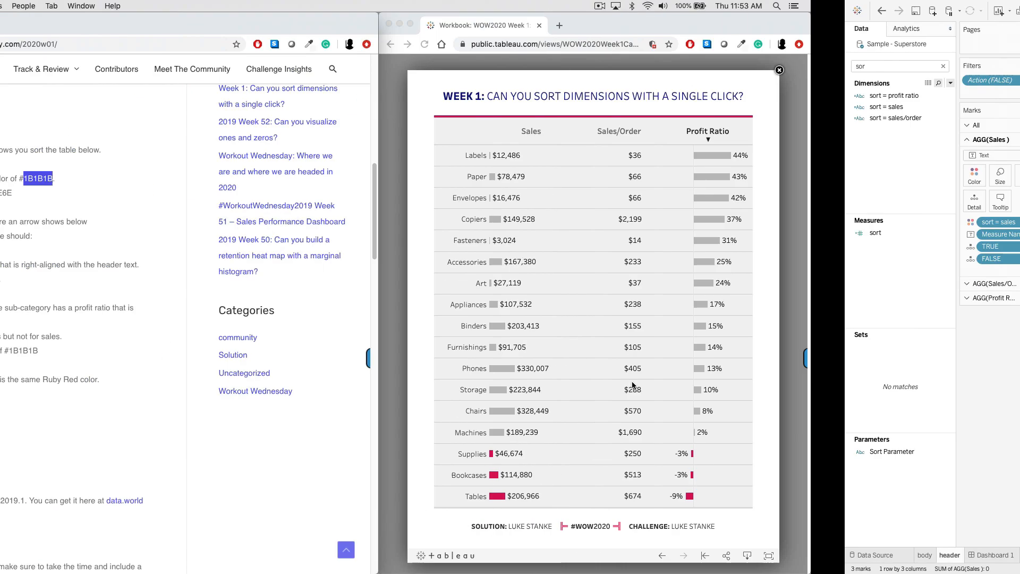
{"action": "double_click", "coordinate": [205, 192]}
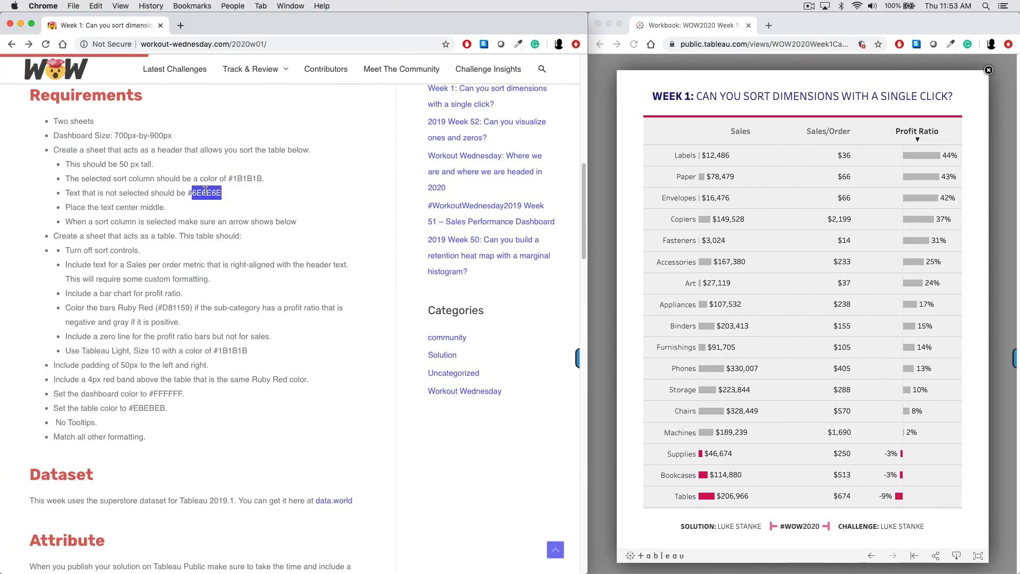
{"action": "key", "text": "ctrl+Right"}
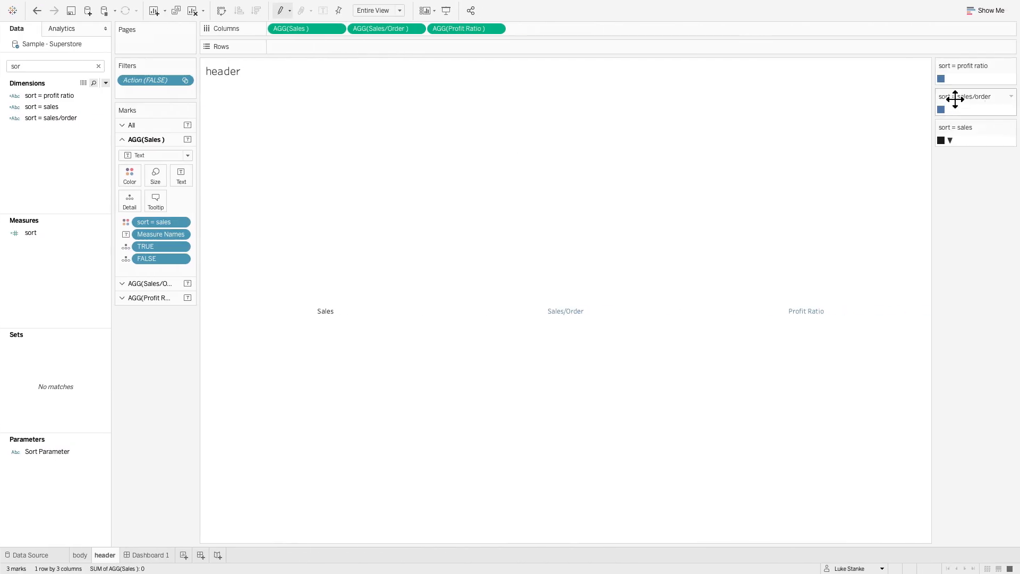
{"action": "left_click", "coordinate": [946, 81]}
{"action": "double_click", "coordinate": [946, 81]}
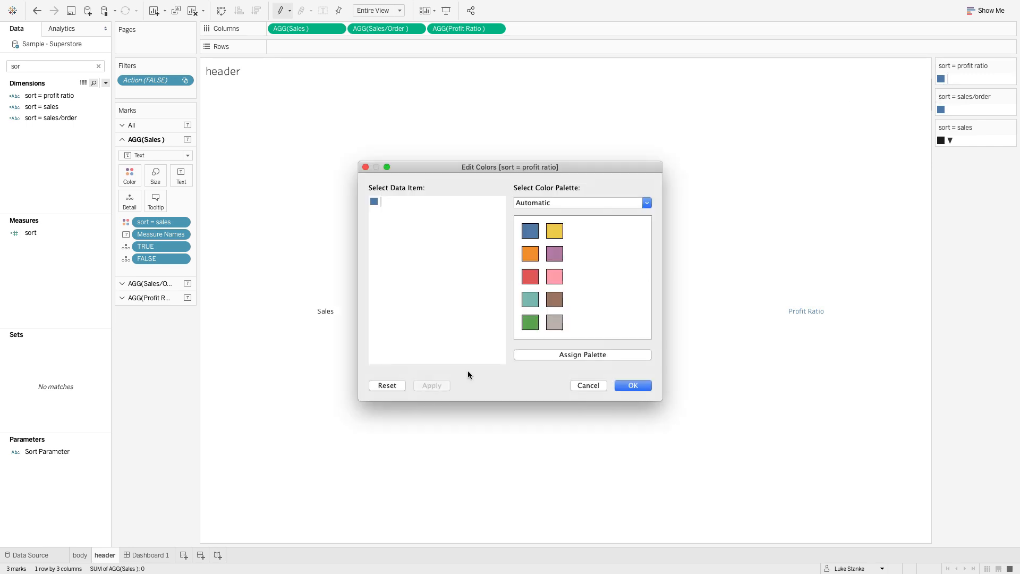
{"action": "double_click", "coordinate": [380, 202]}
{"action": "left_click", "coordinate": [219, 418]}
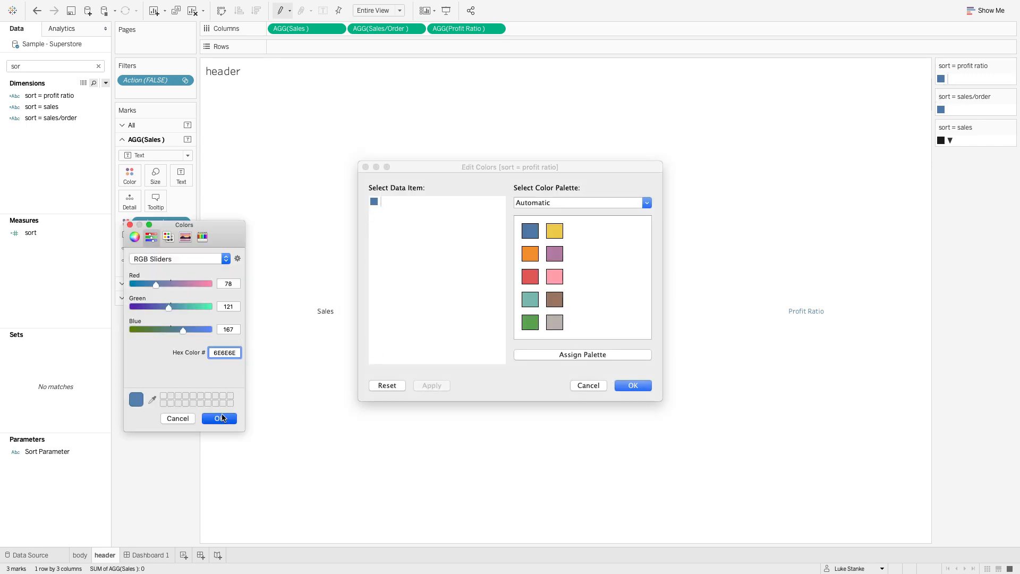
{"action": "left_click", "coordinate": [632, 385]}
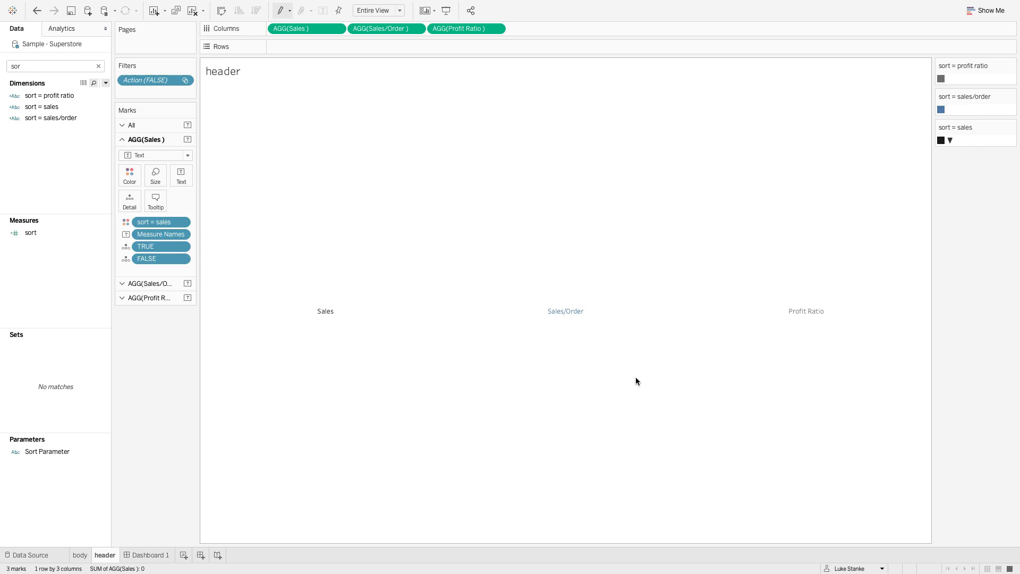
- Set the blank item of the sort = sales/order legend to the copied color 6E6E6E
{"action": "double_click", "coordinate": [941, 109]}
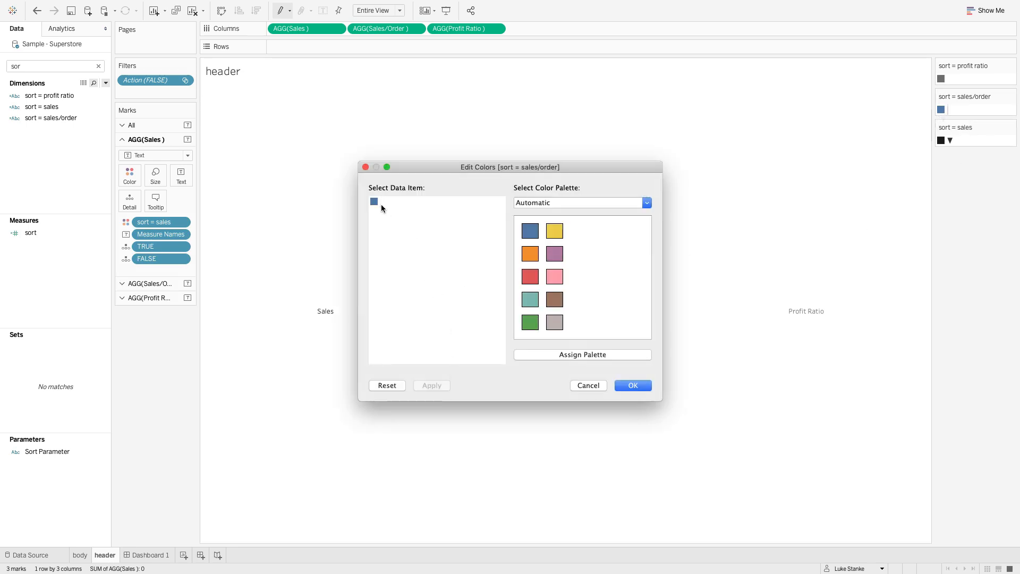
{"action": "double_click", "coordinate": [381, 203]}
{"action": "type", "text": "6E6E6E"}
{"action": "left_click", "coordinate": [227, 420]}
{"action": "left_click", "coordinate": [630, 387]}
- Sort the table on Dashboard 1 by Sales/Order and go back to the header sheet
{"action": "left_click", "coordinate": [154, 555]}
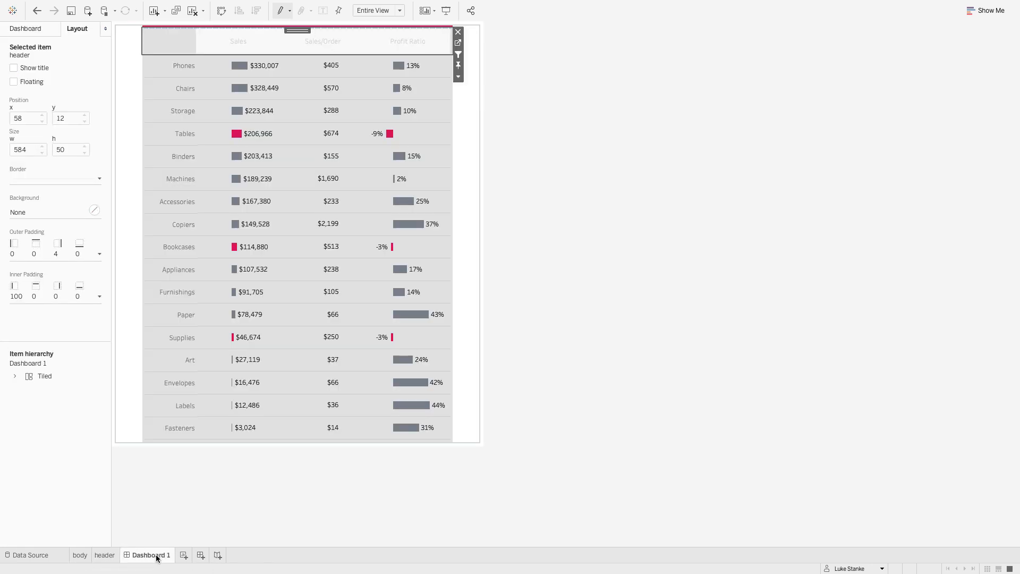
{"action": "left_click", "coordinate": [329, 42]}
{"action": "left_click", "coordinate": [458, 44]}
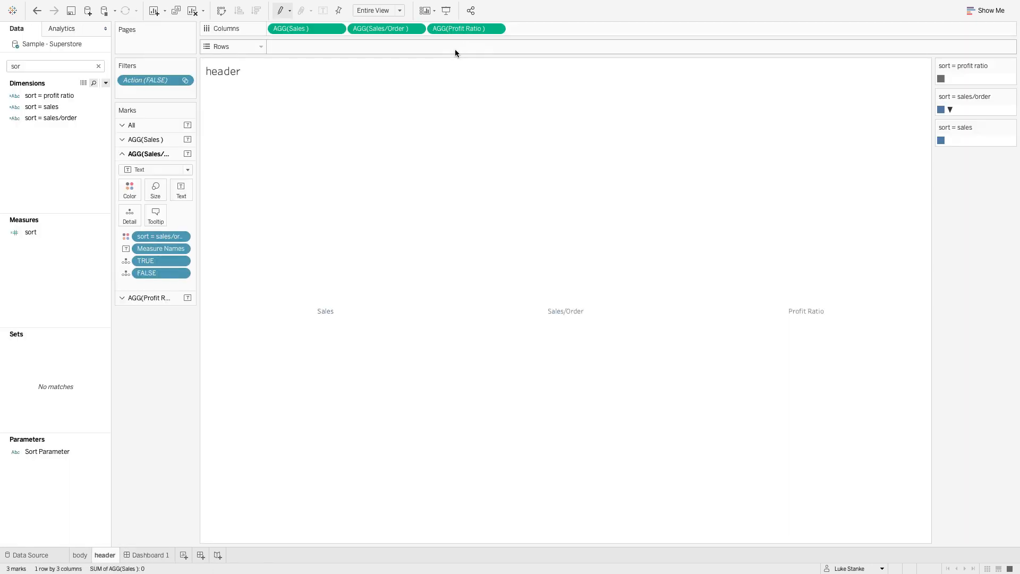
- Set the ▼ item of the sort = sales/order legend to 1B1B1B
{"action": "left_click", "coordinate": [951, 110]}
{"action": "double_click", "coordinate": [950, 109]}
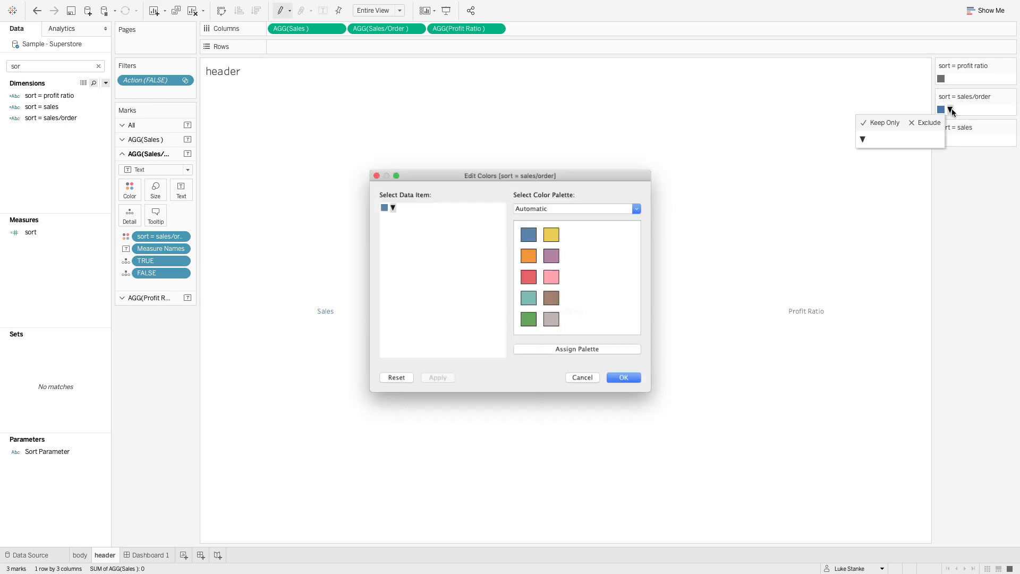
{"action": "key", "text": "ctrl+Left"}
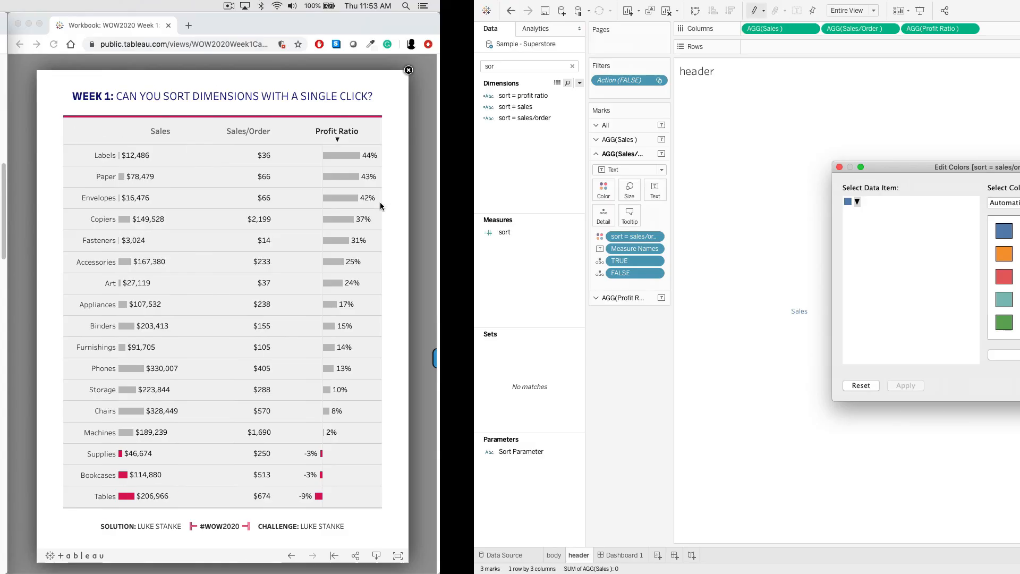
{"action": "key", "text": "ctrl+Right"}
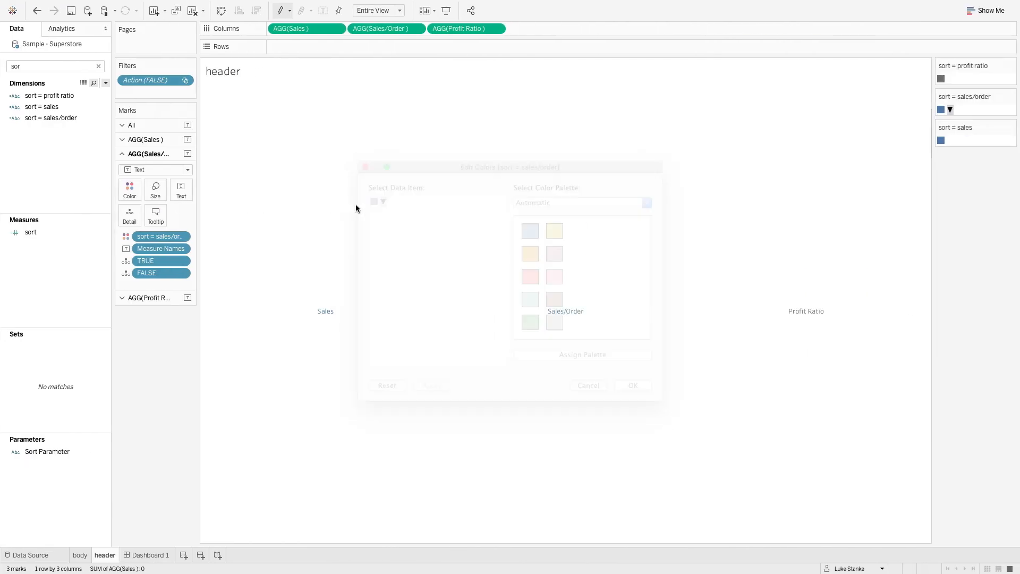
{"action": "double_click", "coordinate": [375, 202]}
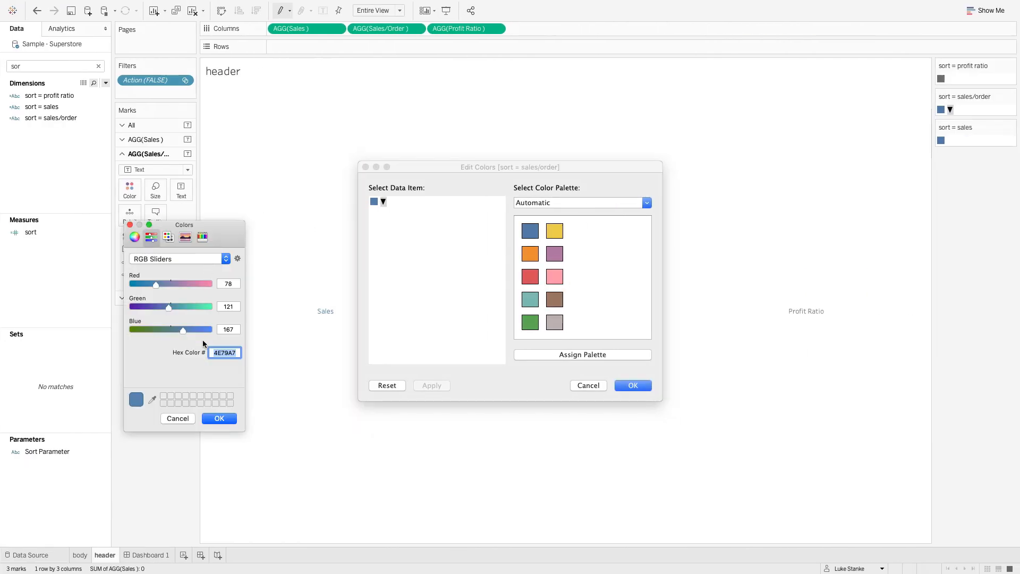
{"action": "type", "text": "1b1b1b"}
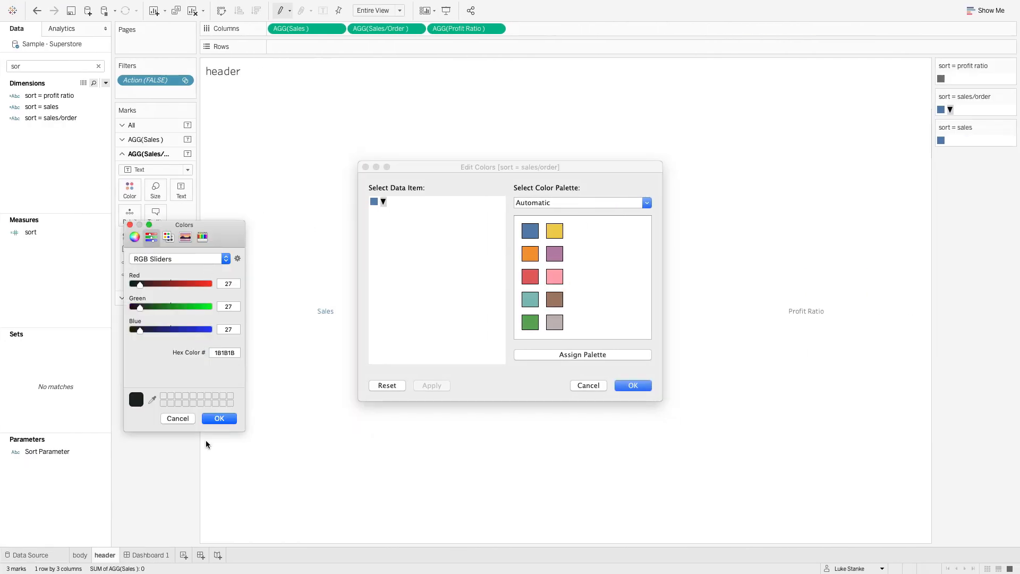
{"action": "left_click", "coordinate": [218, 419]}
{"action": "left_click", "coordinate": [632, 385]}
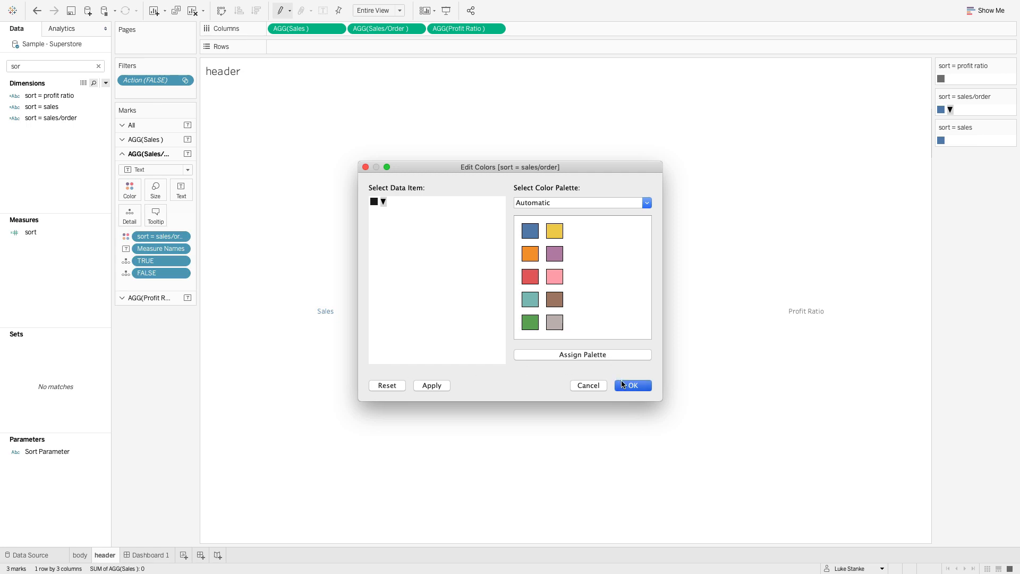
- Set the blank item of the sort = sales legend to 6E6E6E
{"action": "double_click", "coordinate": [941, 140]}
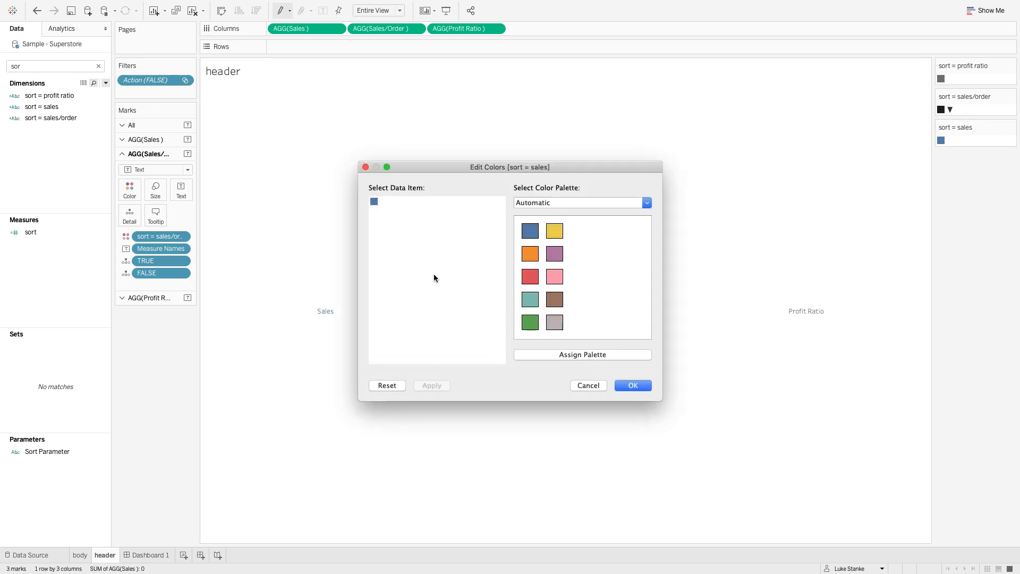
{"action": "double_click", "coordinate": [375, 201]}
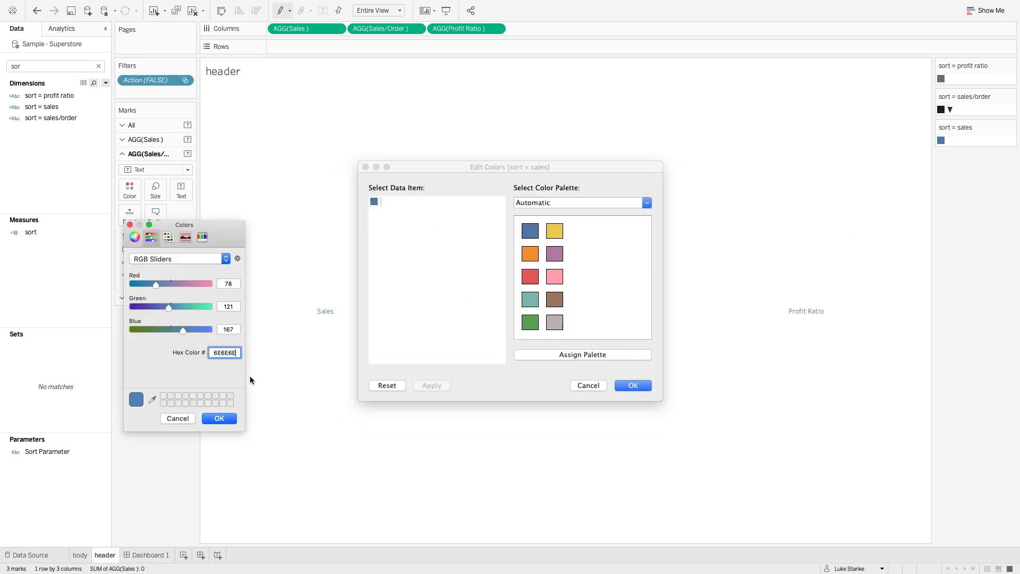
{"action": "left_click", "coordinate": [223, 418]}
{"action": "left_click", "coordinate": [626, 385]}
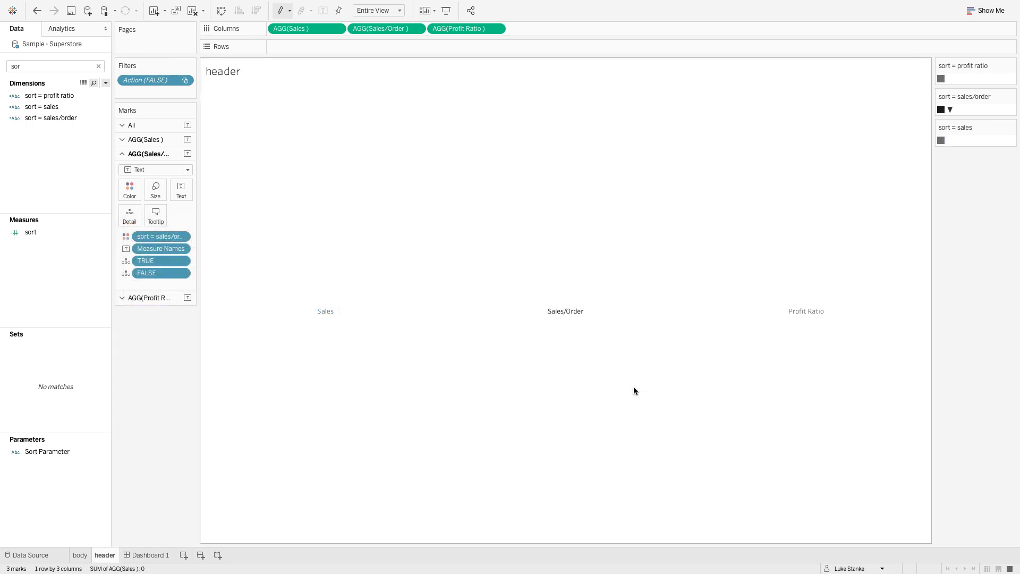
- Sort the table on Dashboard 1 by Profit Ratio and return to the header sheet
{"action": "left_click", "coordinate": [133, 555]}
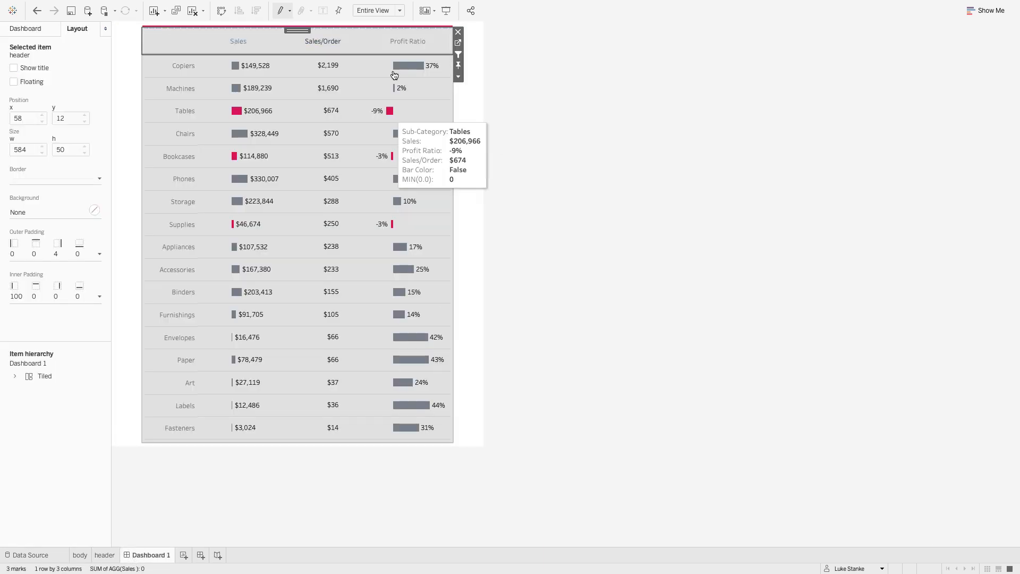
{"action": "left_click", "coordinate": [403, 41]}
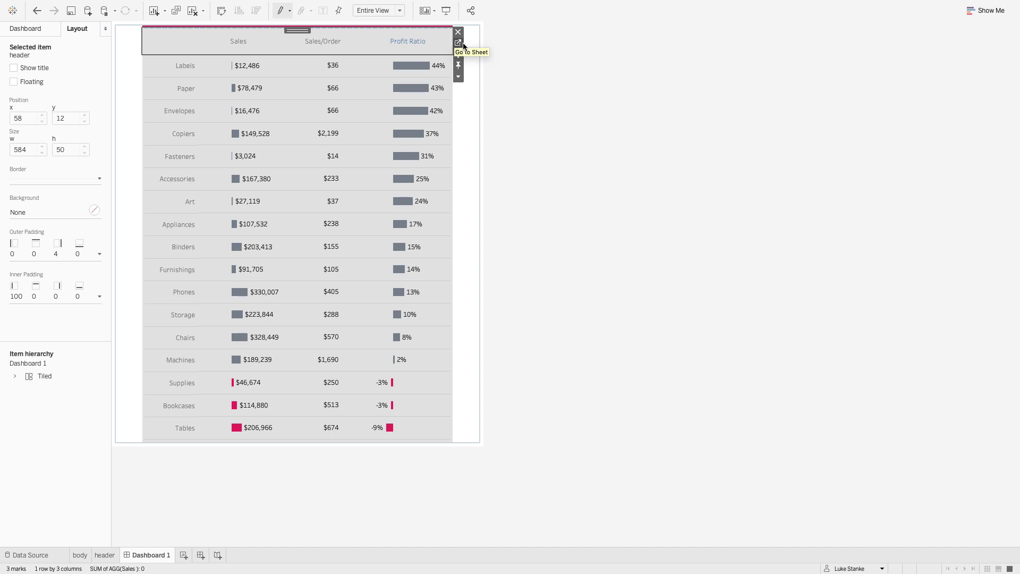
{"action": "left_click", "coordinate": [461, 45]}
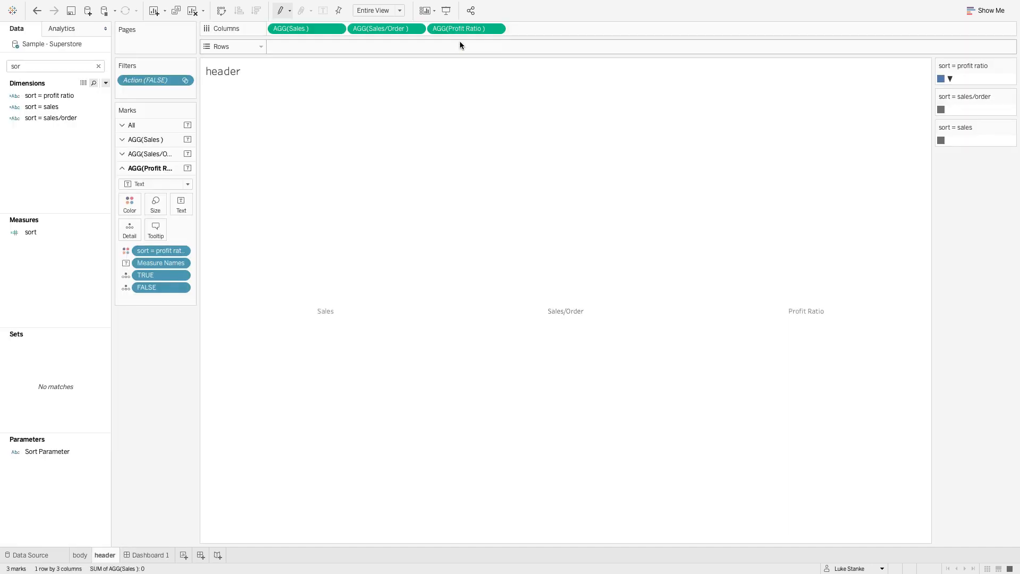
- Set the ▼ item of the sort = profit ratio legend to 1B1B1B
{"action": "double_click", "coordinate": [944, 78]}
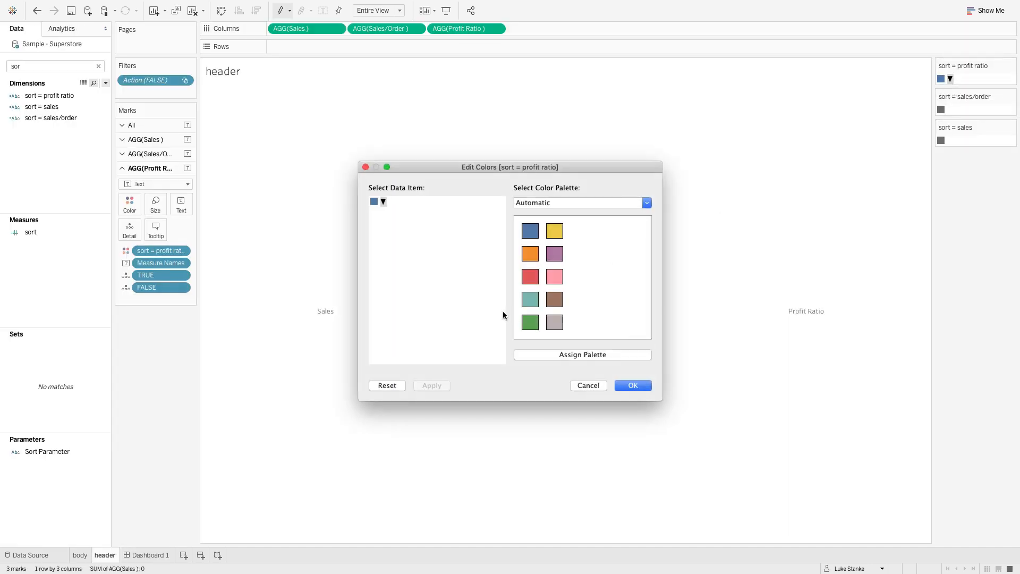
{"action": "double_click", "coordinate": [380, 203]}
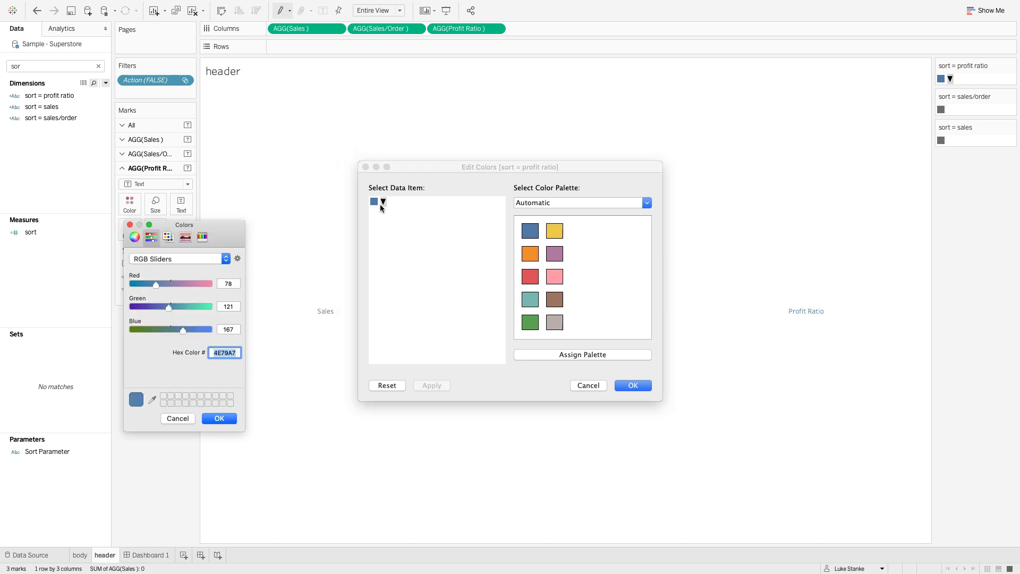
{"action": "type", "text": "1b1b1b"}
{"action": "key", "text": "Return"}
{"action": "left_click", "coordinate": [227, 417]}
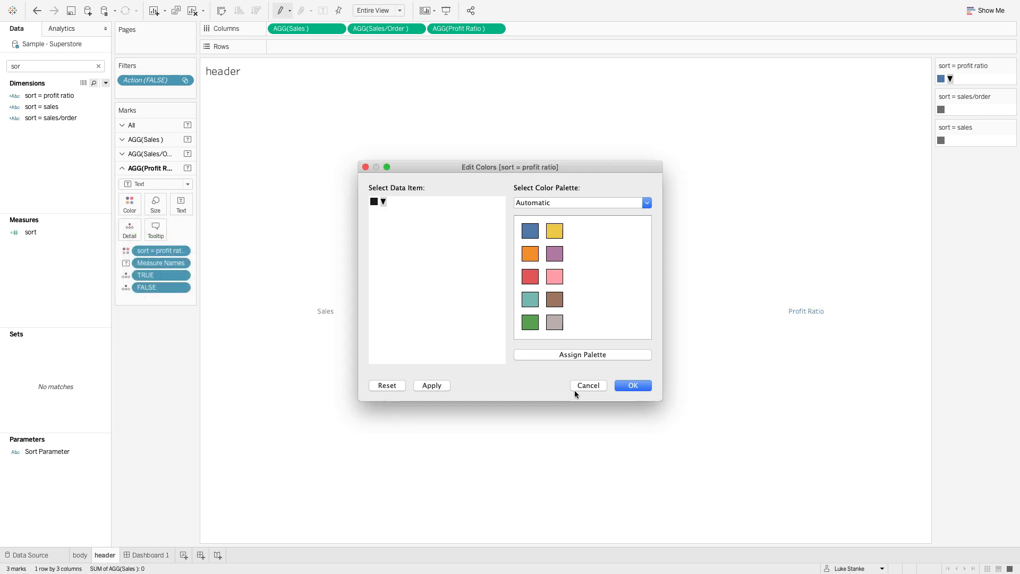
{"action": "left_click", "coordinate": [629, 385]}
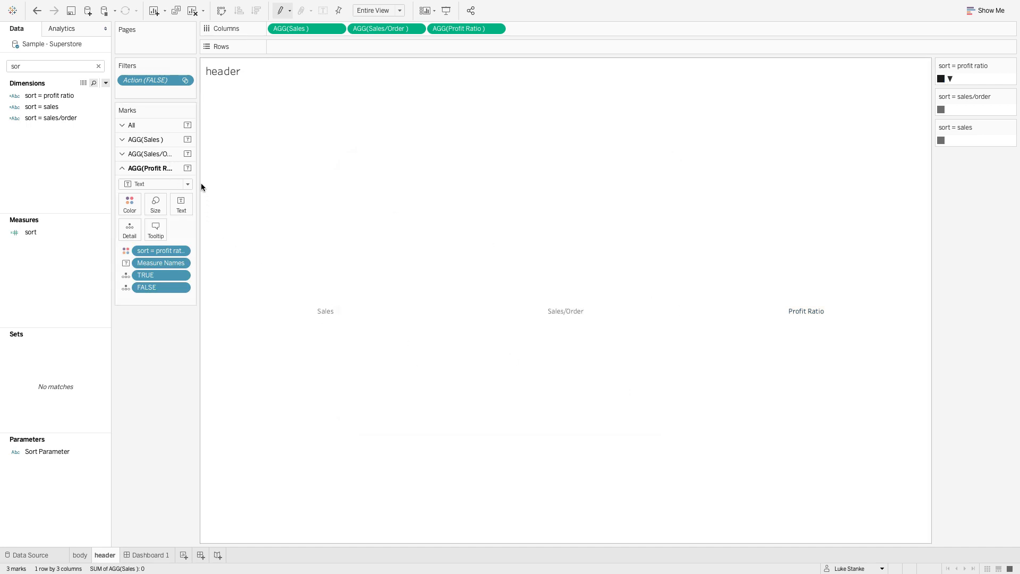
- Test the header colors on Dashboard 1 by sorting by Sales/Order and Sales, and reopen the header sheet
{"action": "left_click", "coordinate": [325, 312]}
{"action": "left_click", "coordinate": [331, 318]}
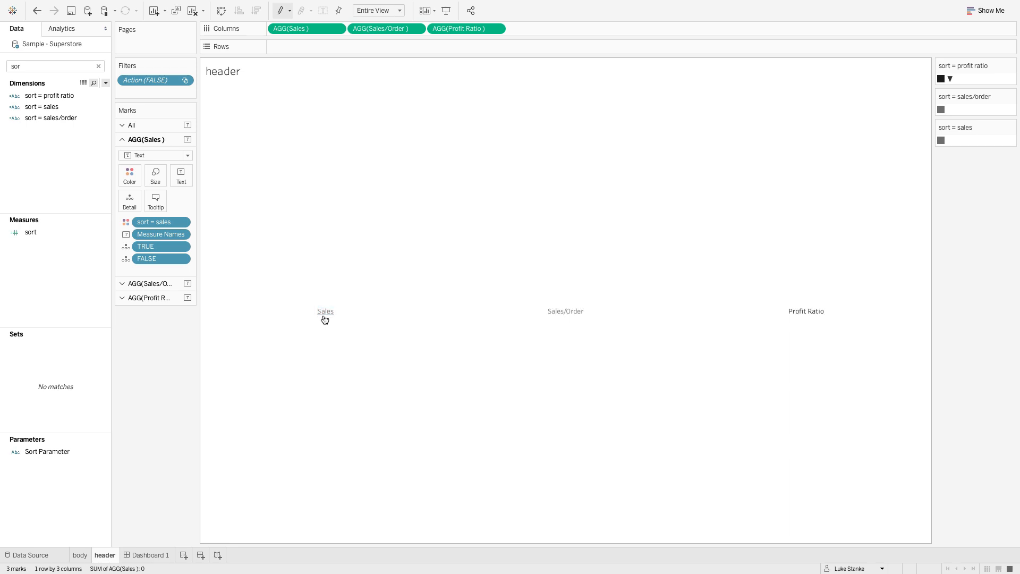
{"action": "left_click", "coordinate": [158, 555]}
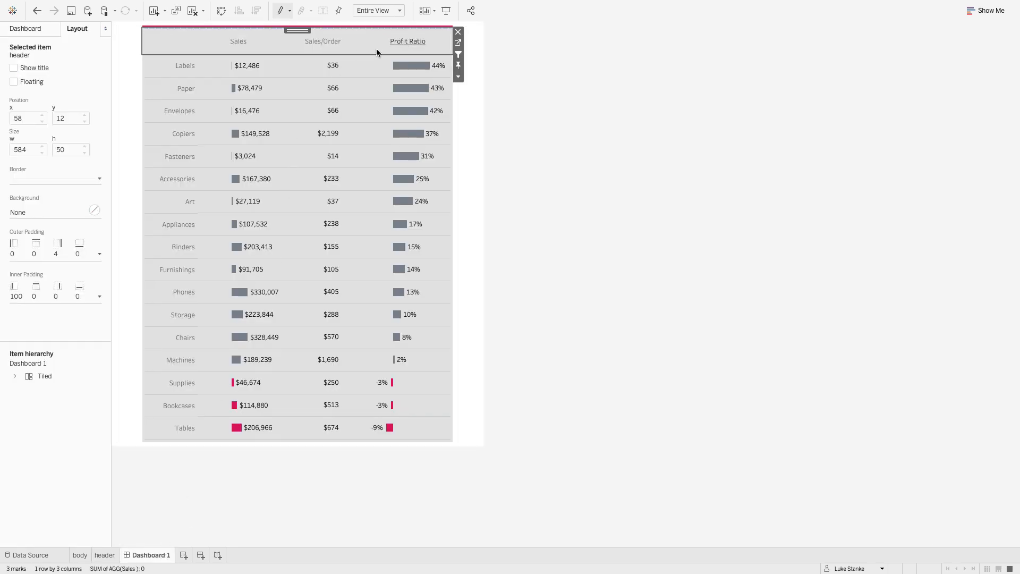
{"action": "left_click", "coordinate": [323, 42]}
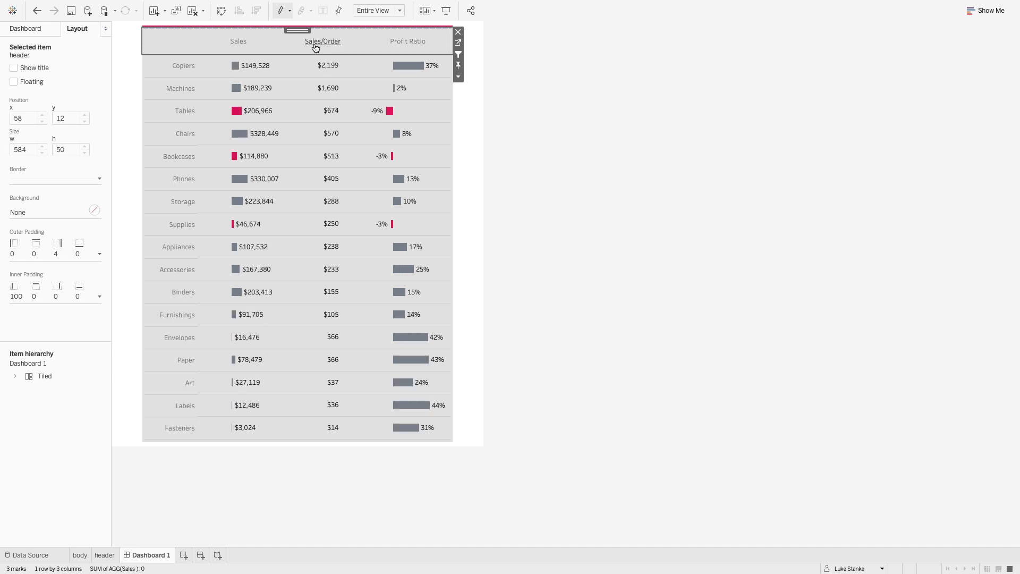
{"action": "left_click", "coordinate": [241, 42]}
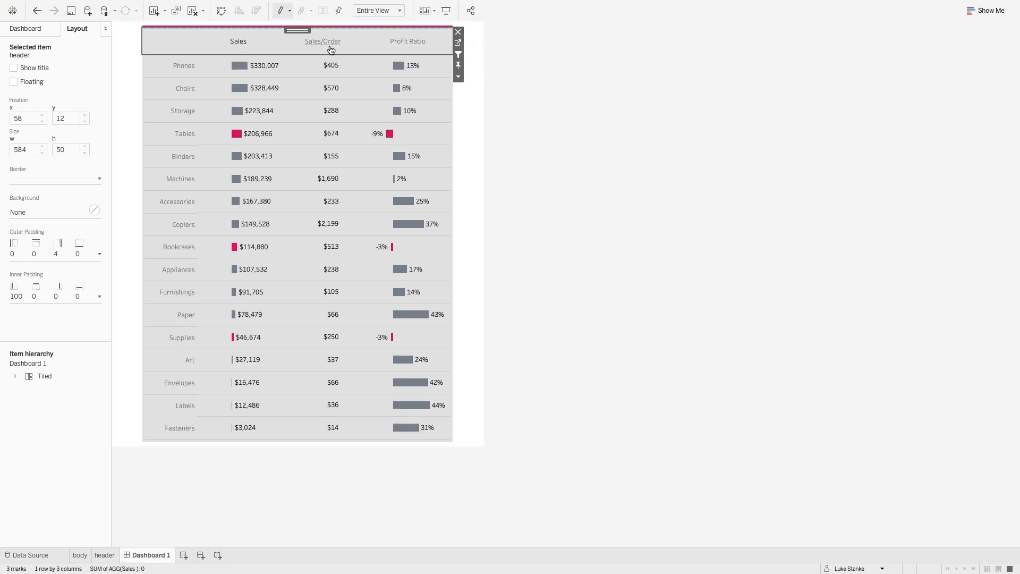
{"action": "left_click", "coordinate": [408, 42]}
{"action": "left_click", "coordinate": [458, 43]}
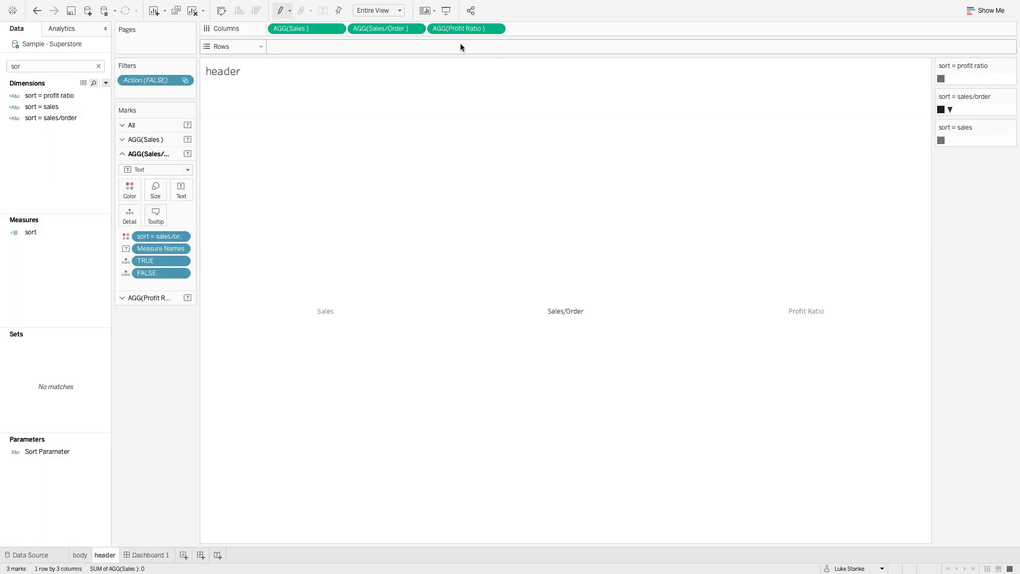
- Add sort = sales to the text of the Sales marks and sort = profit ratio to the text of the Profit Ratio marks
{"action": "left_click", "coordinate": [159, 139]}
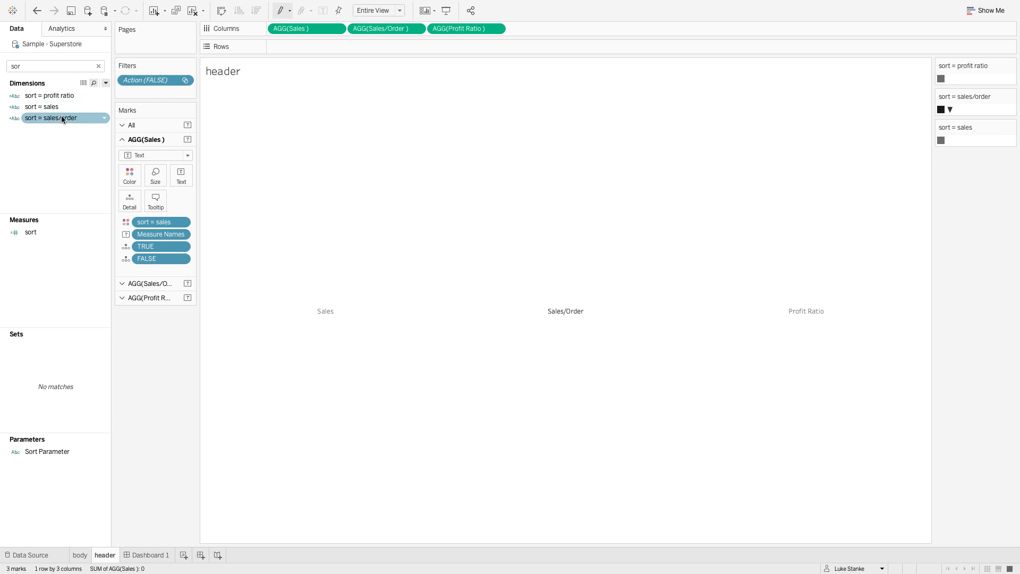
{"action": "left_click_drag", "start_coordinate": [62, 107], "coordinate": [190, 181]}
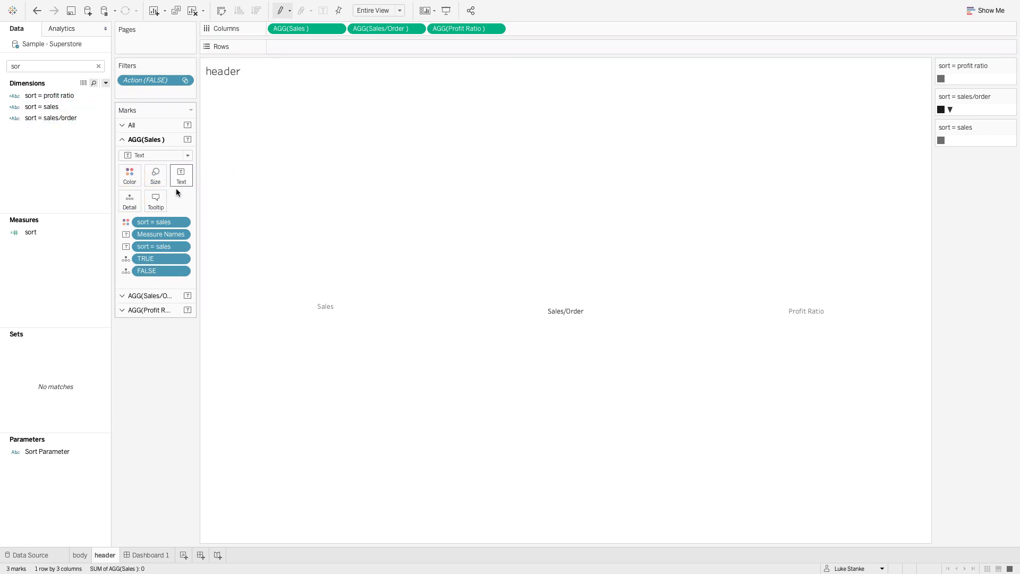
{"action": "left_click", "coordinate": [143, 295]}
{"action": "left_click", "coordinate": [142, 307]}
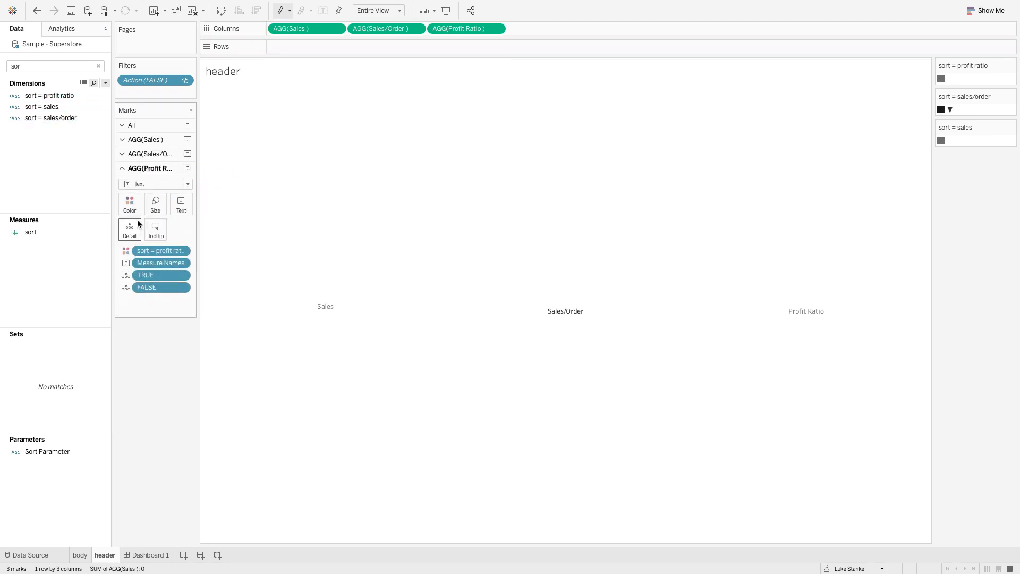
{"action": "left_click_drag", "start_coordinate": [55, 95], "coordinate": [188, 203]}
- Add sort = sales/order to the text of the Sales/Order marks
{"action": "left_click", "coordinate": [162, 154]}
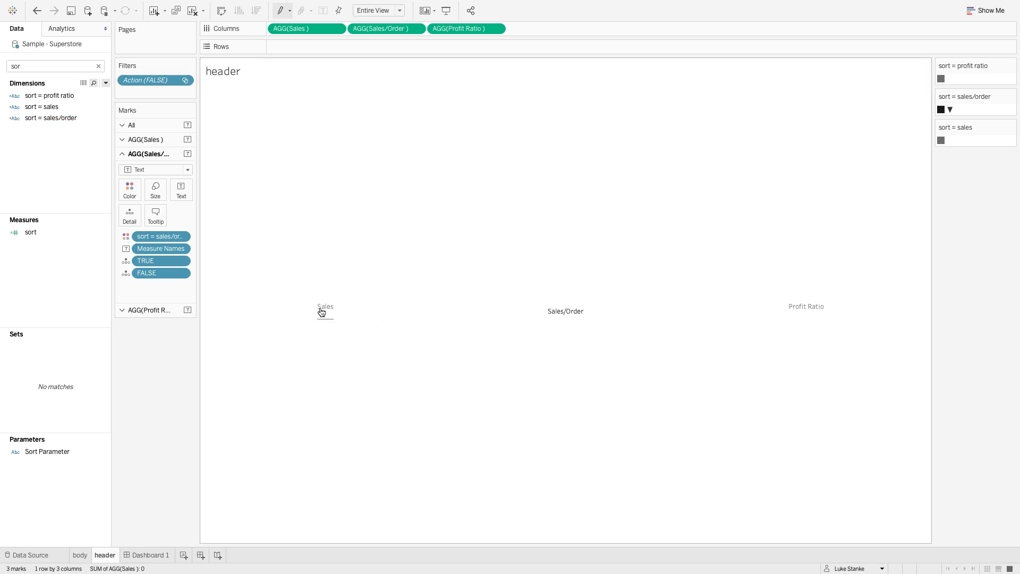
{"action": "left_click", "coordinate": [43, 107]}
{"action": "left_click", "coordinate": [48, 118]}
{"action": "left_click", "coordinate": [50, 96]}
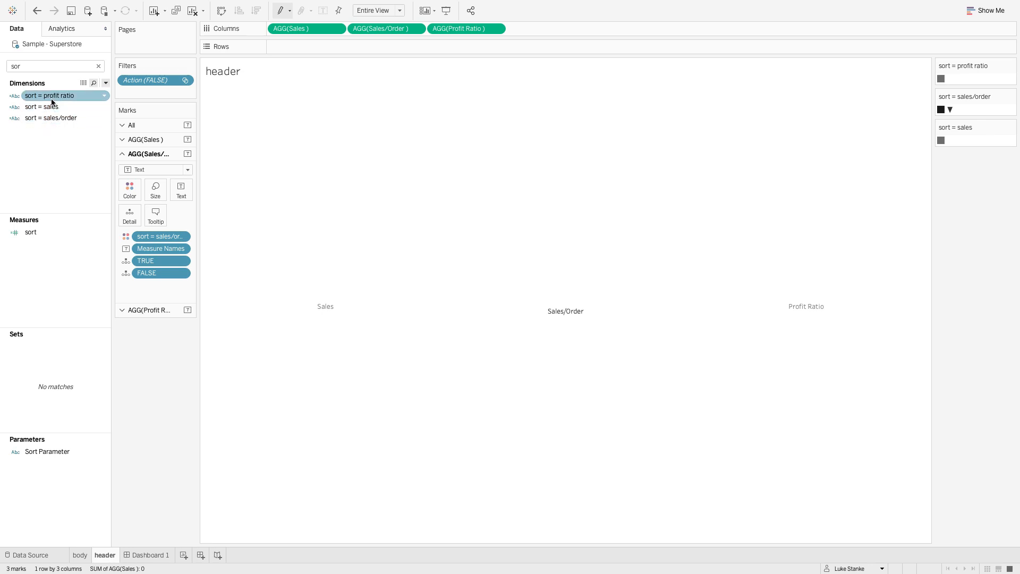
{"action": "left_click", "coordinate": [50, 107]}
{"action": "left_click", "coordinate": [49, 118]}
{"action": "left_click_drag", "start_coordinate": [50, 118], "coordinate": [184, 192]}
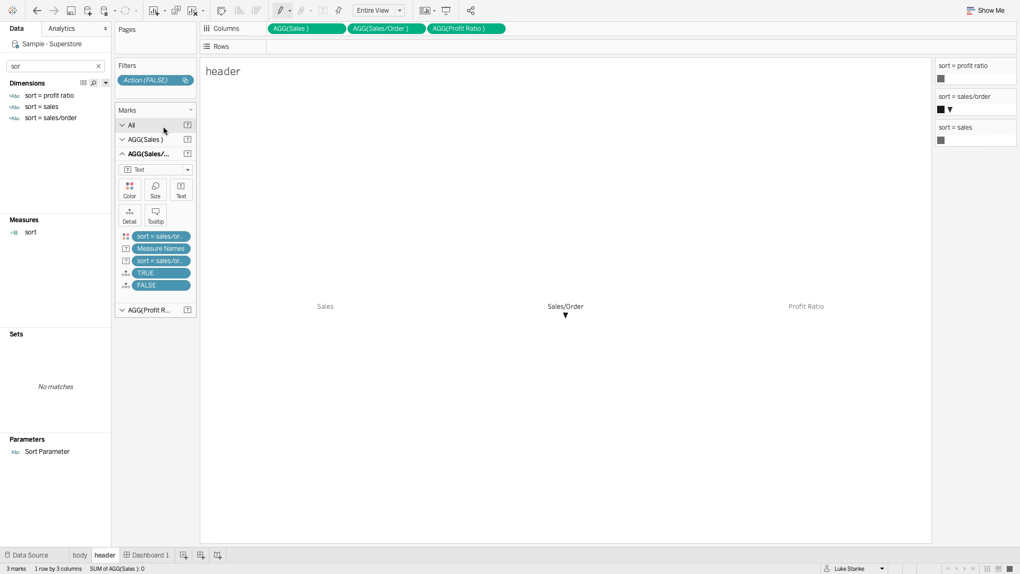
- Edit the Sales marks label, inserting Measure Names on its own line above sort = sales
{"action": "left_click", "coordinate": [152, 140]}
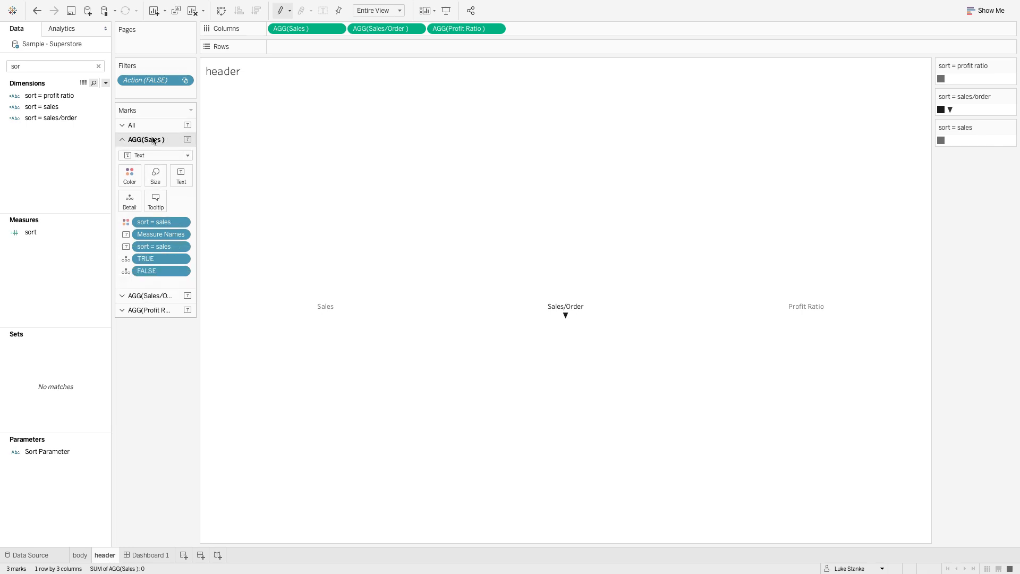
{"action": "left_click", "coordinate": [180, 174]}
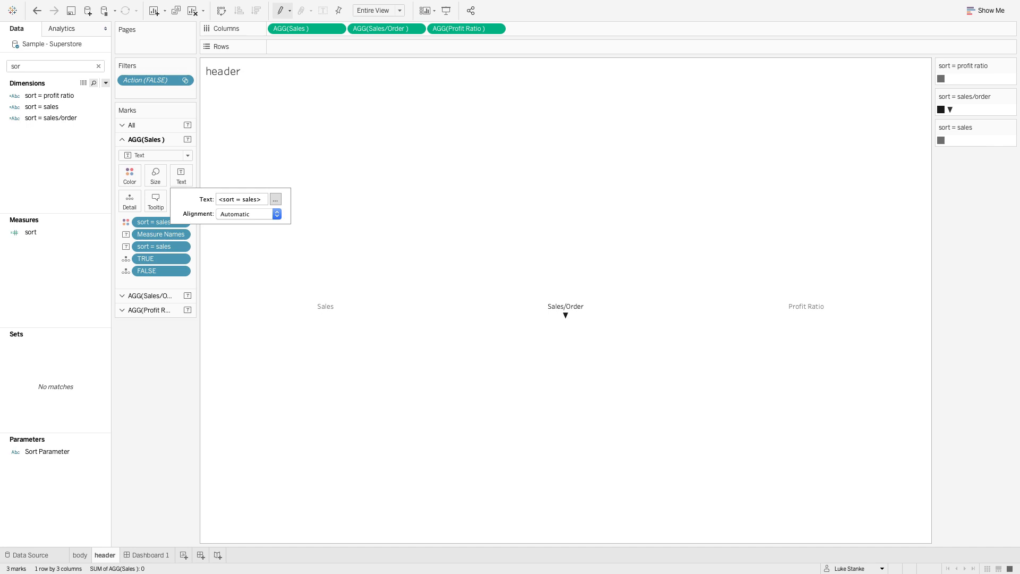
{"action": "left_click_drag", "start_coordinate": [537, 82], "coordinate": [478, 211]}
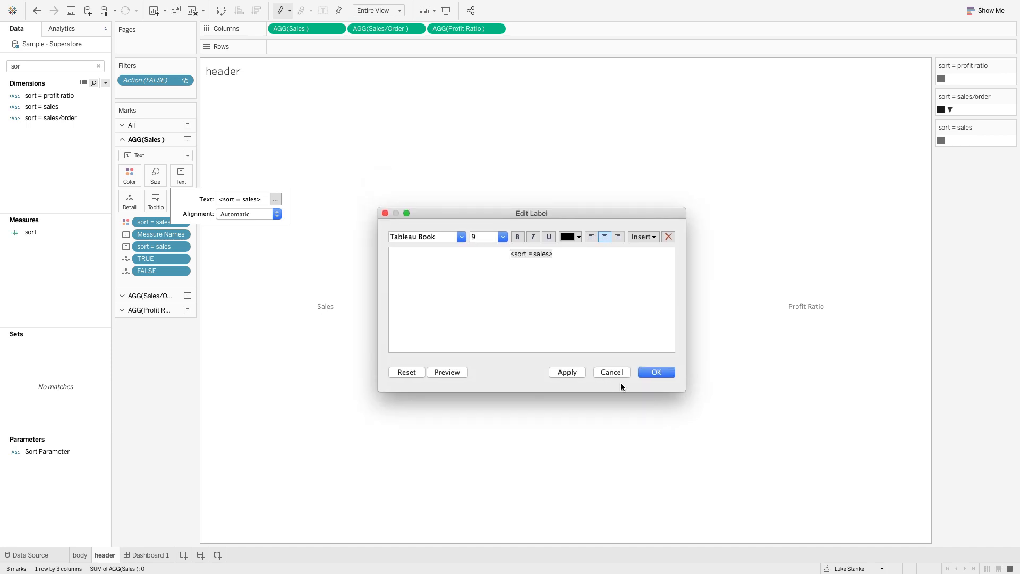
{"action": "key", "text": "Return"}
{"action": "key", "text": "Up"}
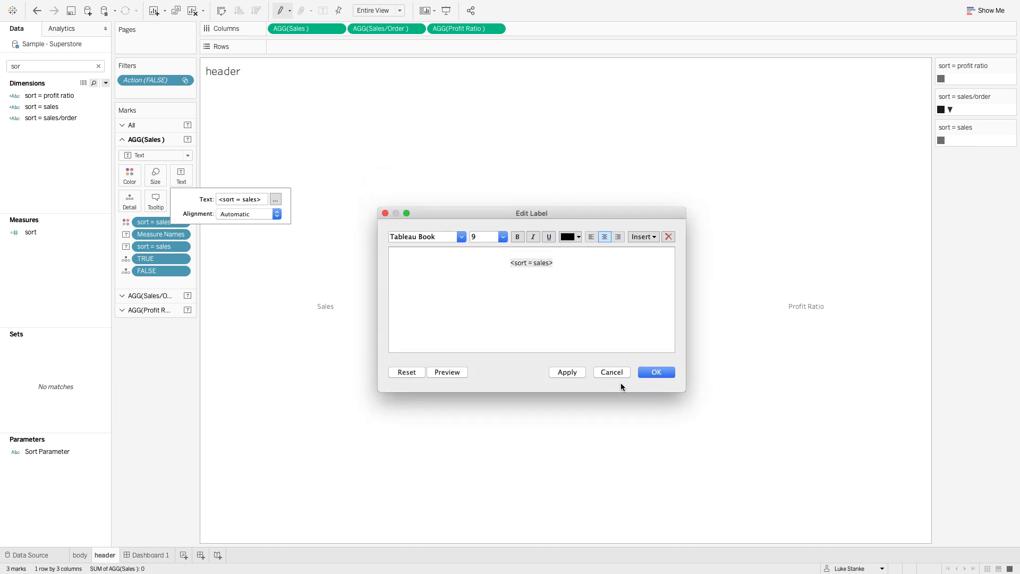
{"action": "left_click", "coordinate": [643, 236]}
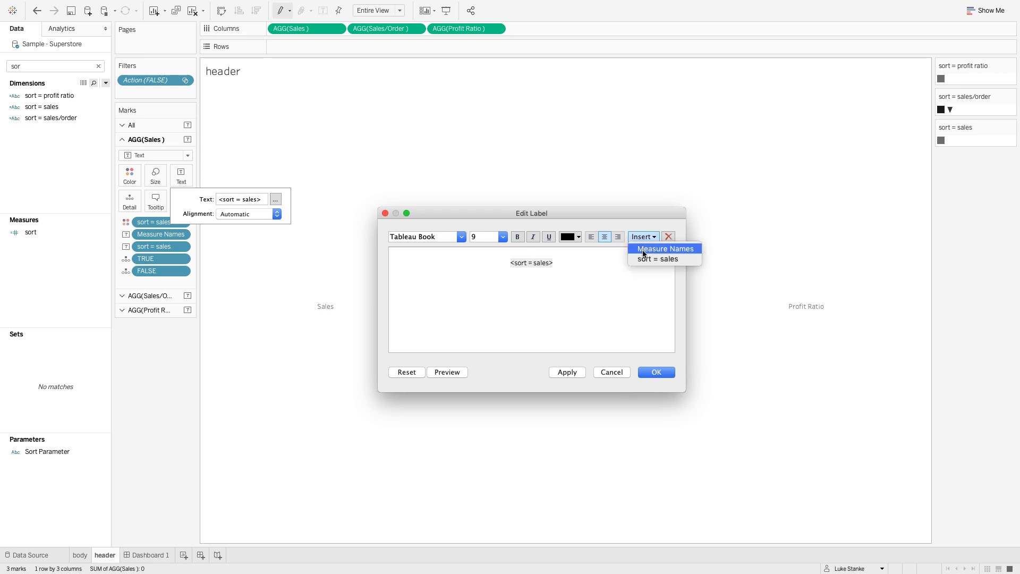
{"action": "left_click", "coordinate": [641, 248]}
- Make Measure Names bold in the Sales label, add a blank line above it, and apply the label
{"action": "key", "text": "super+shift+Left"}
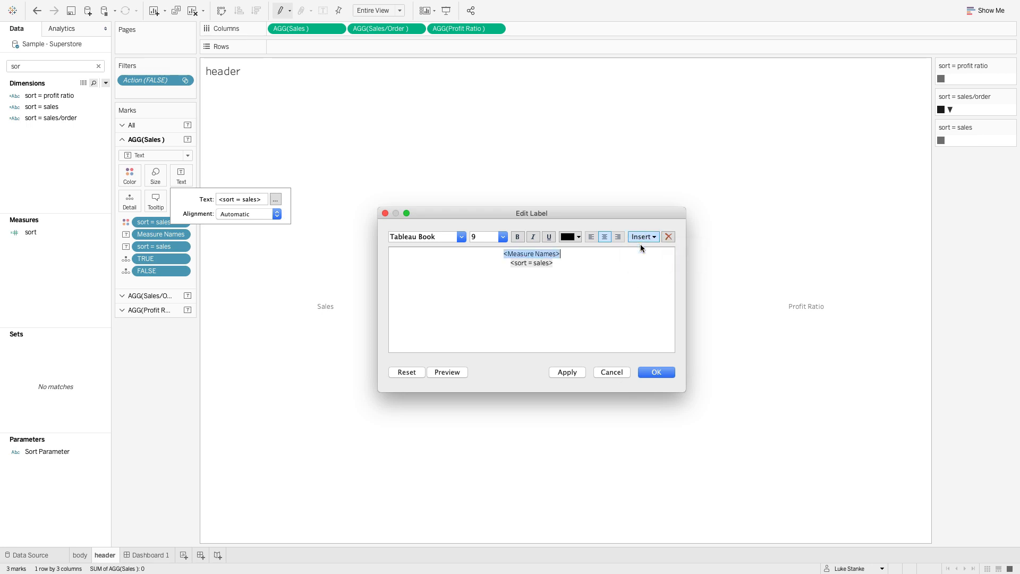
{"action": "key", "text": "super+b"}
{"action": "key", "text": "Return"}
{"action": "key", "text": "Up"}
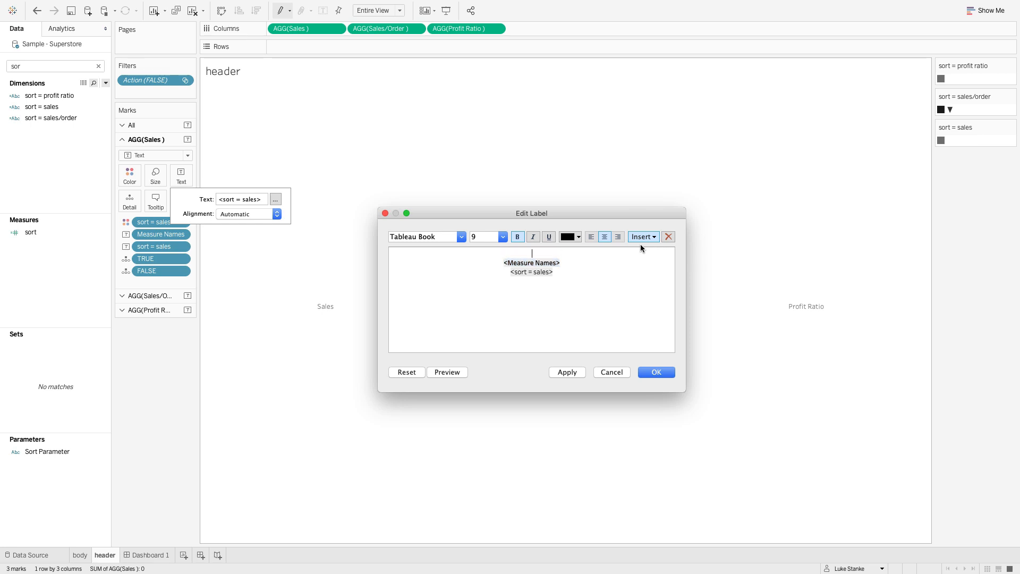
{"action": "key", "text": "super+a"}
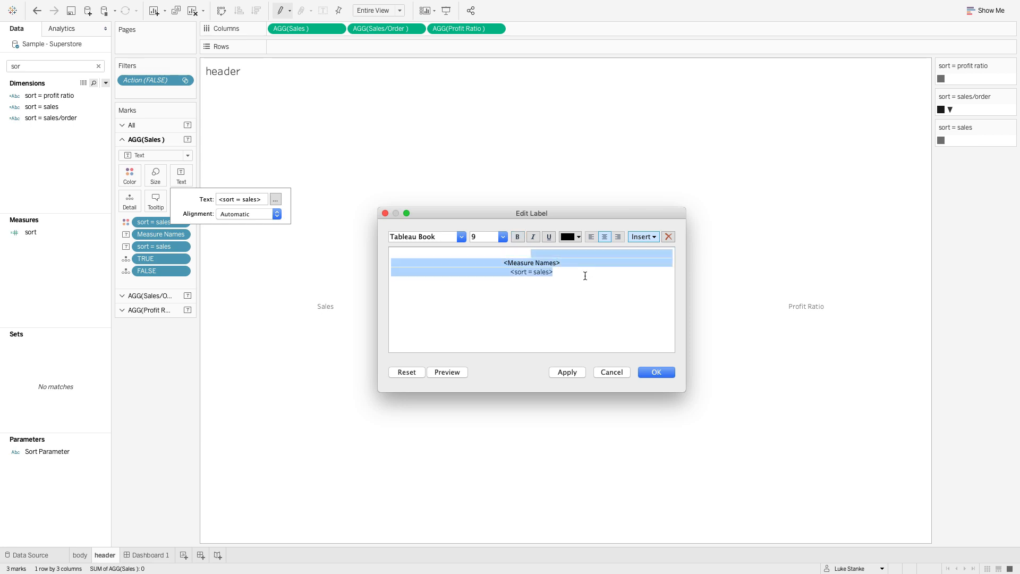
{"action": "left_click", "coordinate": [655, 373]}
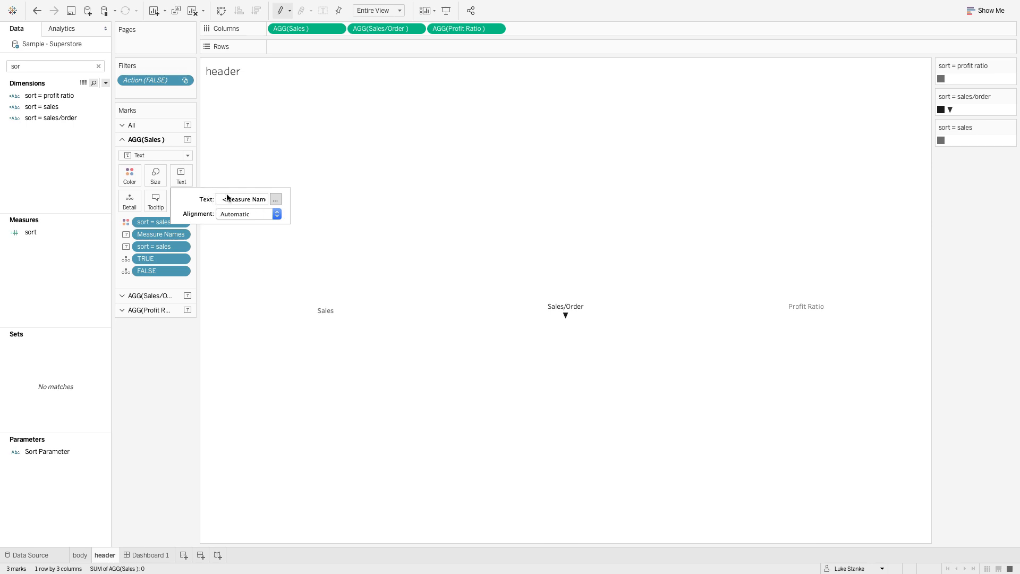
- Set the font of the Measure Names line in the Sales label to Tableau Medium
{"action": "left_click", "coordinate": [274, 201]}
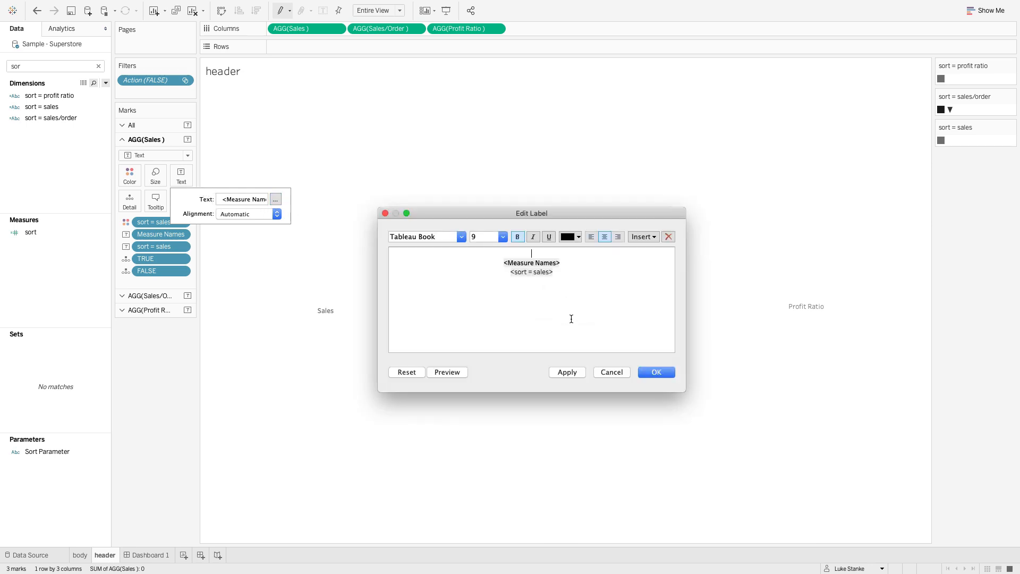
{"action": "triple_click", "coordinate": [525, 263]}
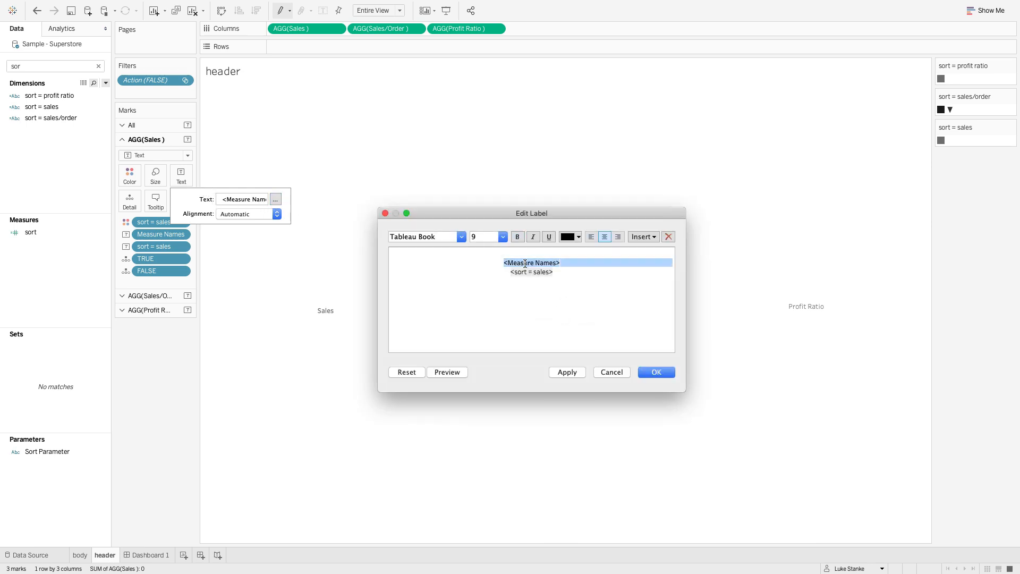
{"action": "left_click", "coordinate": [446, 234]}
{"action": "double_click", "coordinate": [430, 237]}
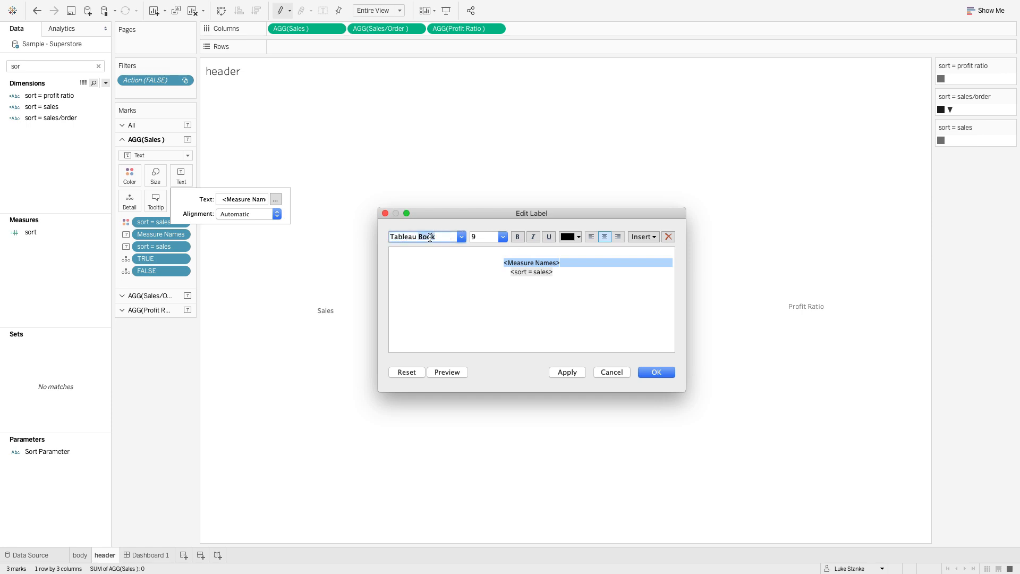
{"action": "type", "text": "Medium"}
{"action": "key", "text": "Return"}
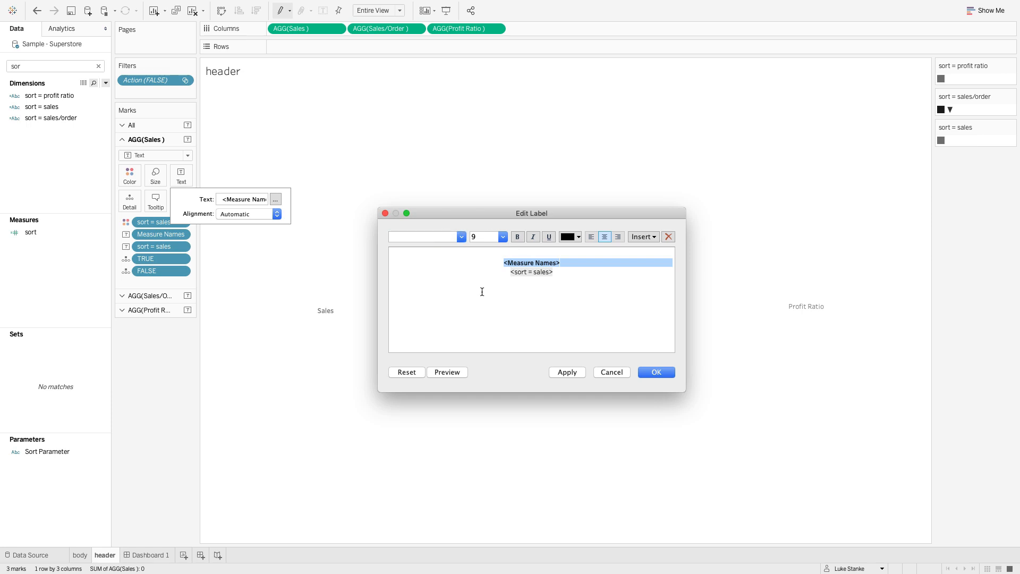
{"action": "left_click", "coordinate": [656, 372]}
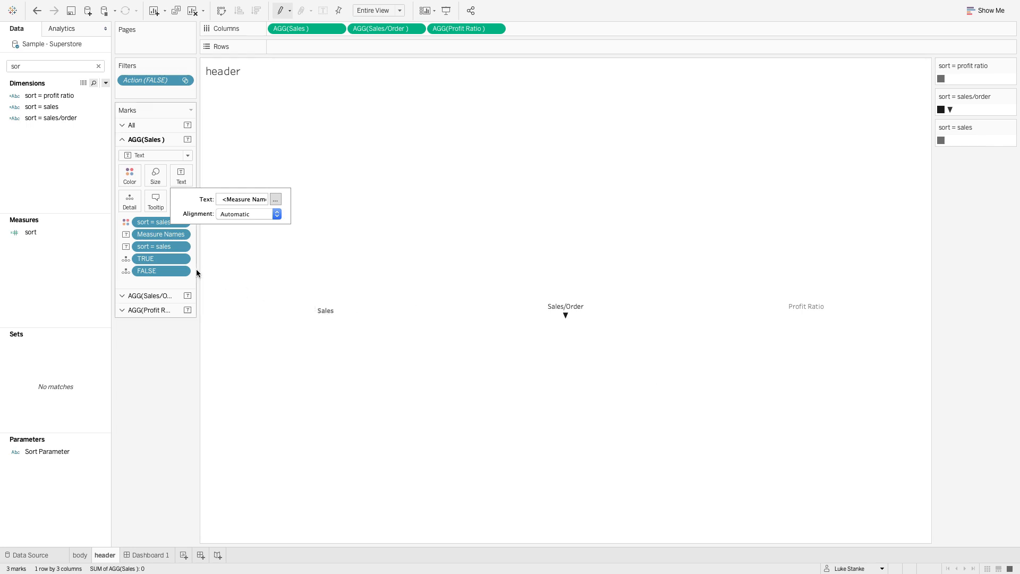
- Replace the Sales/Order label with the copied Sales label text, changing its sort field to sort = sales/order
{"action": "left_click", "coordinate": [157, 299]}
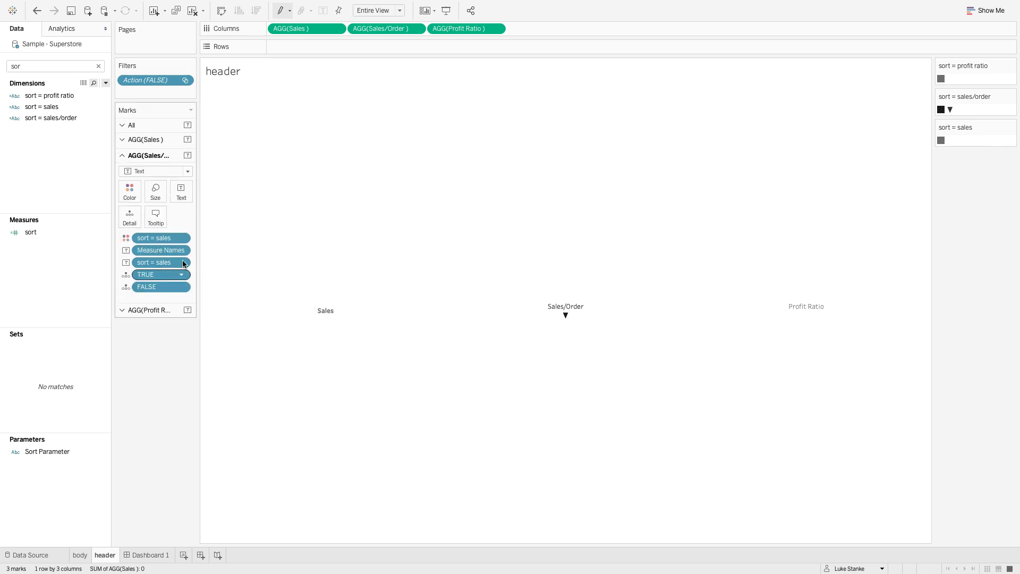
{"action": "left_click", "coordinate": [181, 189]}
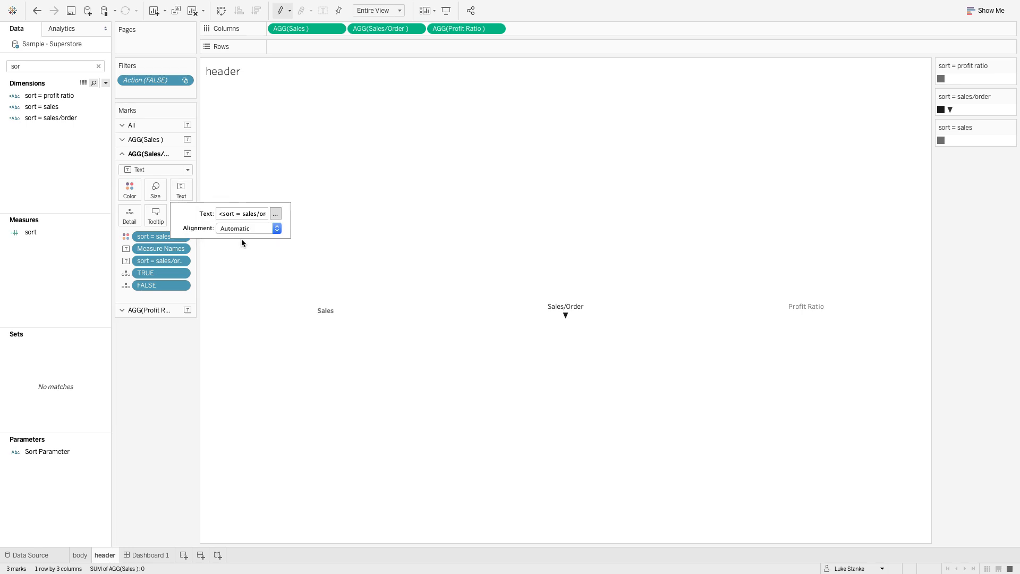
{"action": "left_click", "coordinate": [275, 213]}
{"action": "key", "text": "super+a"}
{"action": "type", "text": "<Measure Names> <sort = sales>"}
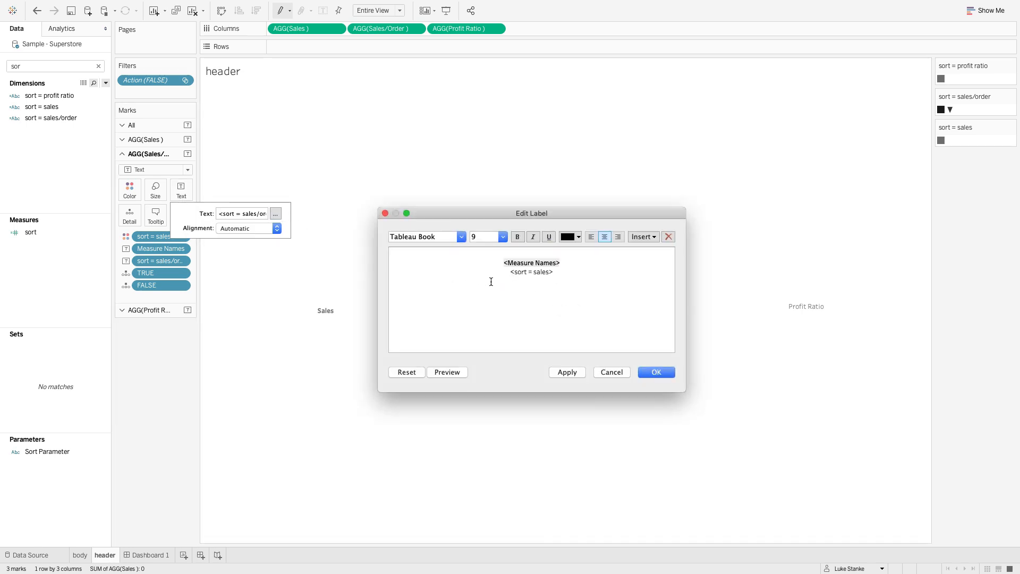
{"action": "double_click", "coordinate": [537, 273]}
{"action": "type", "text": "sales/ord"}
{"action": "key", "text": "super+a"}
{"action": "left_click", "coordinate": [656, 372]}
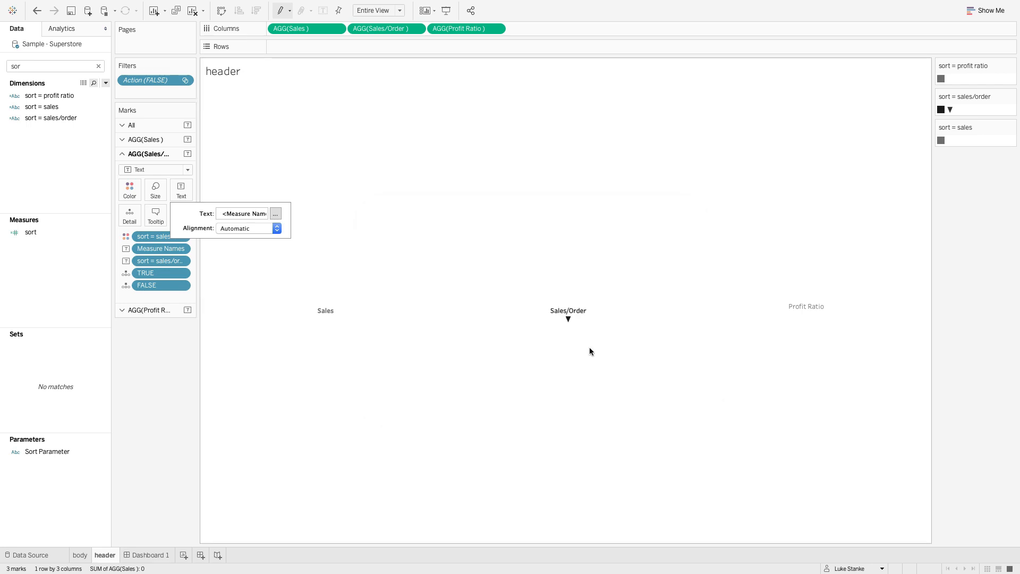
- Replace the Profit Ratio label with the copied Sales label text, changing its sort field to sort = profit ratio
{"action": "left_click", "coordinate": [151, 309]}
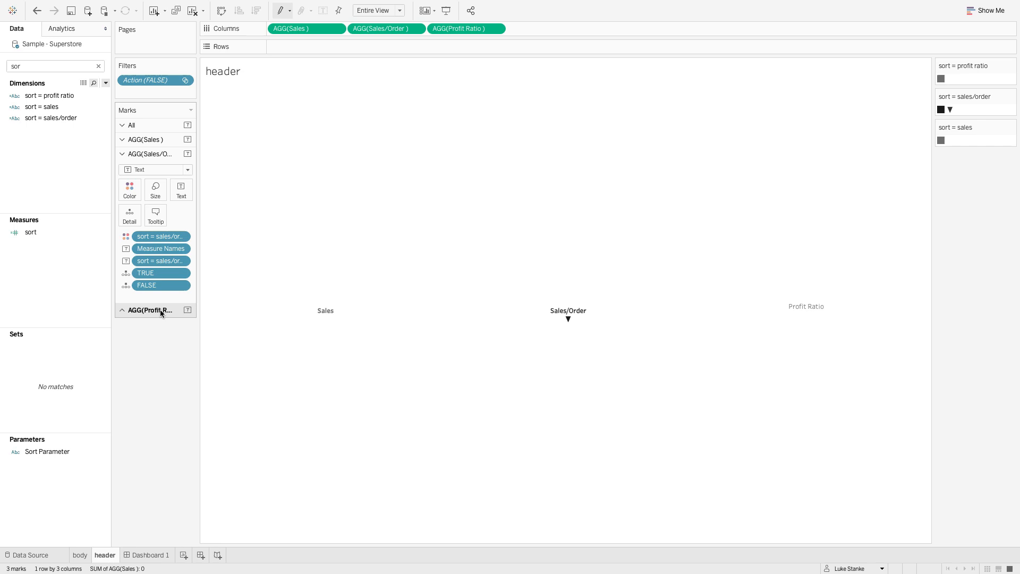
{"action": "left_click", "coordinate": [180, 214]}
{"action": "left_click", "coordinate": [275, 227]}
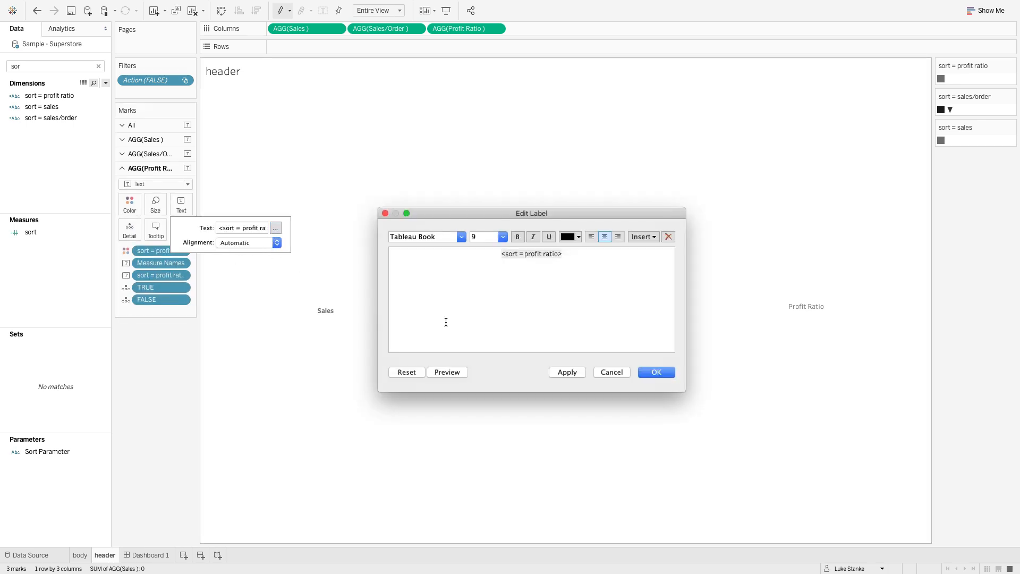
{"action": "key", "text": "super+a"}
{"action": "type", "text": "<Measure Names> <sort = sales>"}
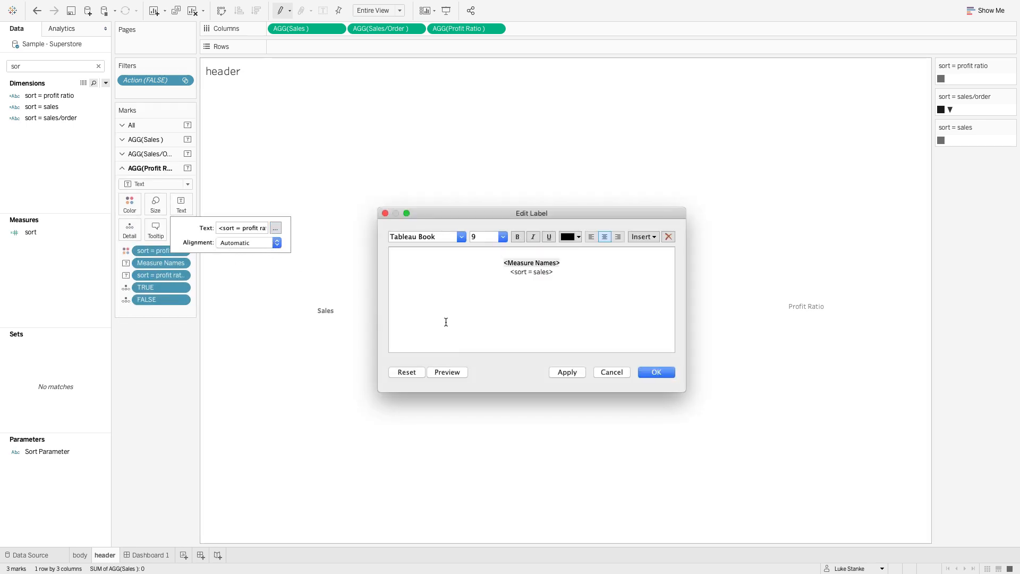
{"action": "key", "text": "Left"}
{"action": "key", "text": "alt+shift+Left"}
{"action": "key", "text": "BackSpace"}
{"action": "type", "text": "profit ratio"}
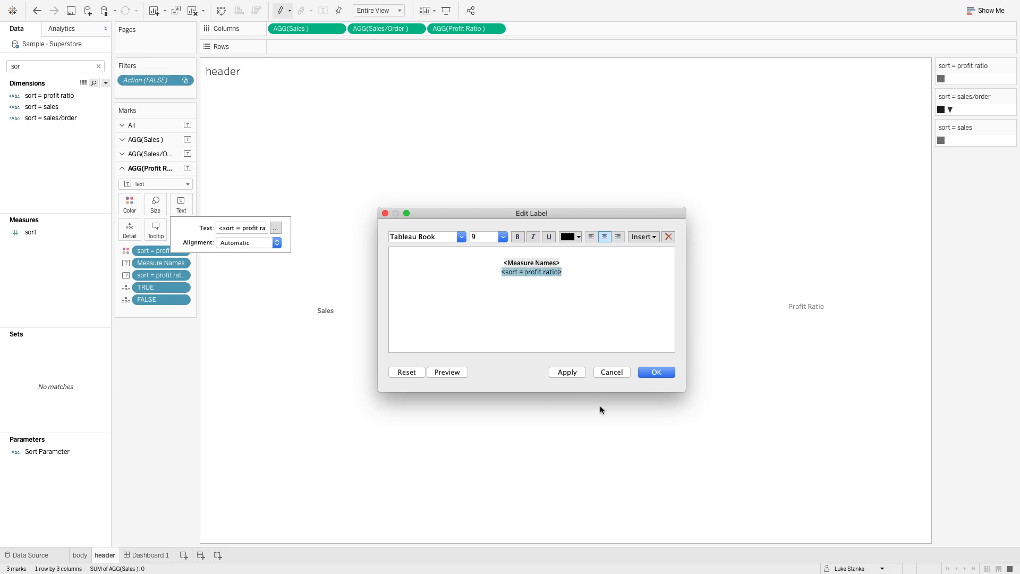
{"action": "left_click", "coordinate": [648, 372]}
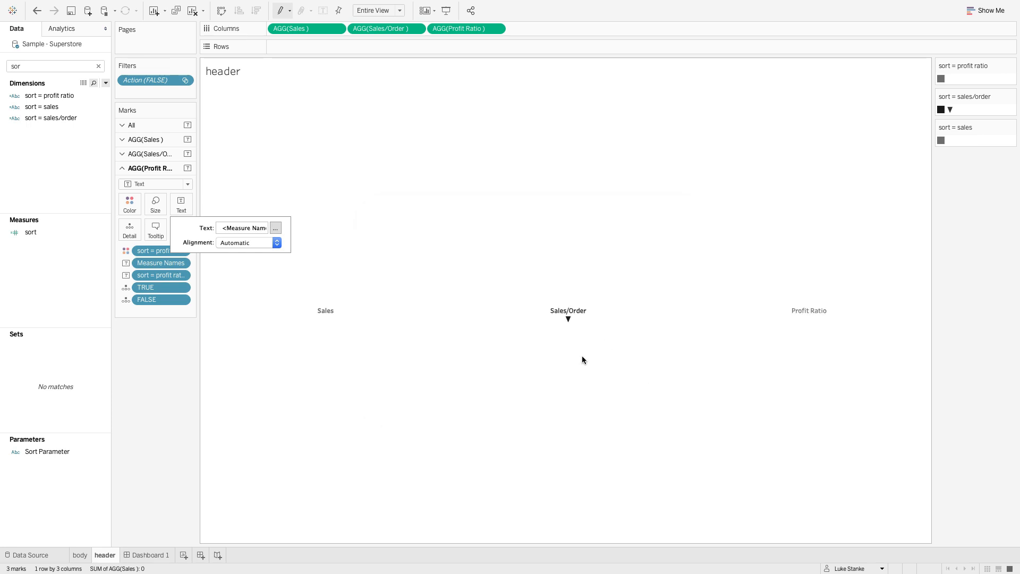
- Test the header labels on Dashboard 1 by sorting by Profit Ratio and Sales, and reopen the header sheet
{"action": "left_click", "coordinate": [149, 554]}
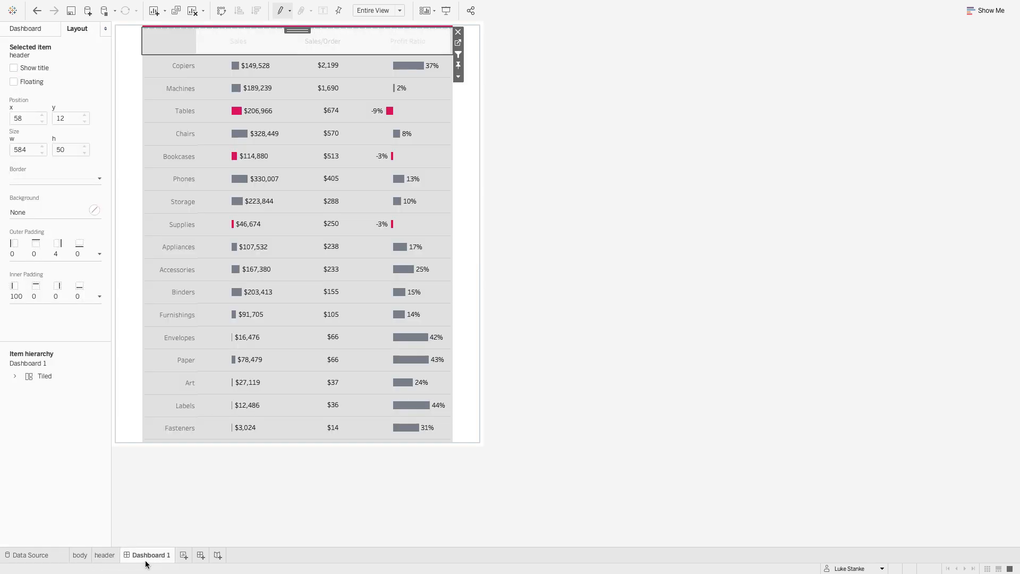
{"action": "left_click", "coordinate": [411, 39]}
{"action": "left_click", "coordinate": [410, 47]}
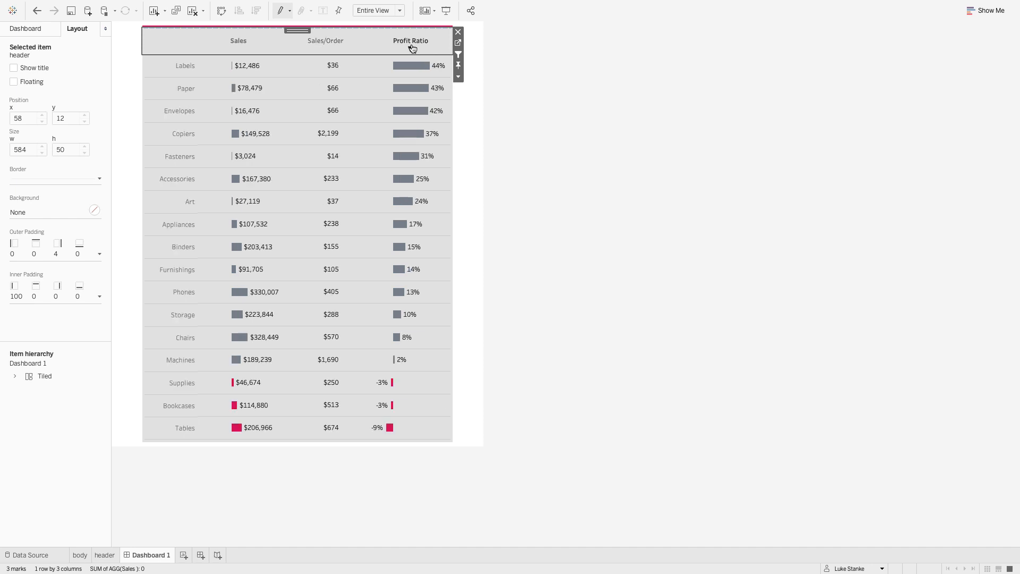
{"action": "left_click", "coordinate": [238, 49]}
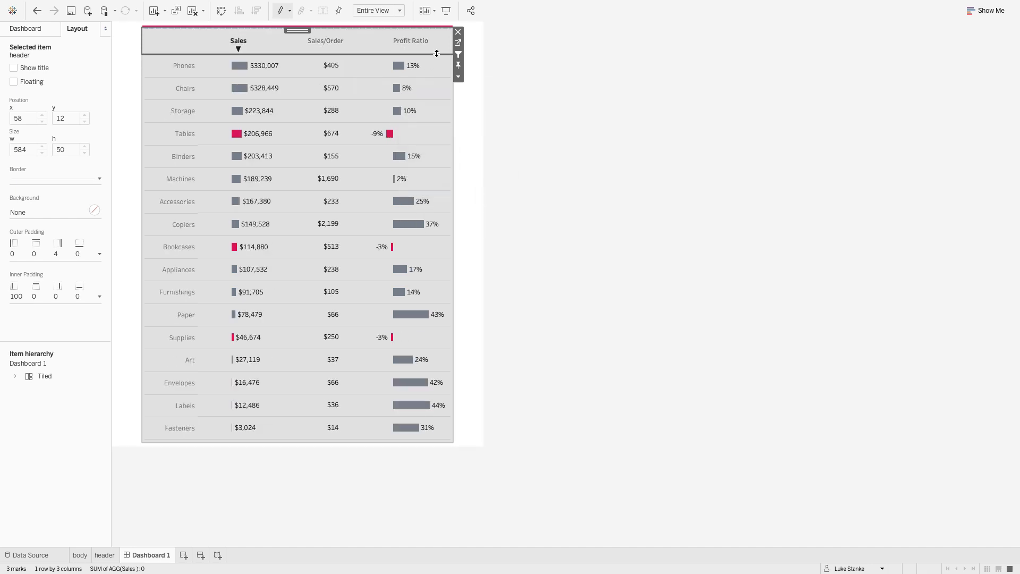
{"action": "left_click", "coordinate": [458, 43]}
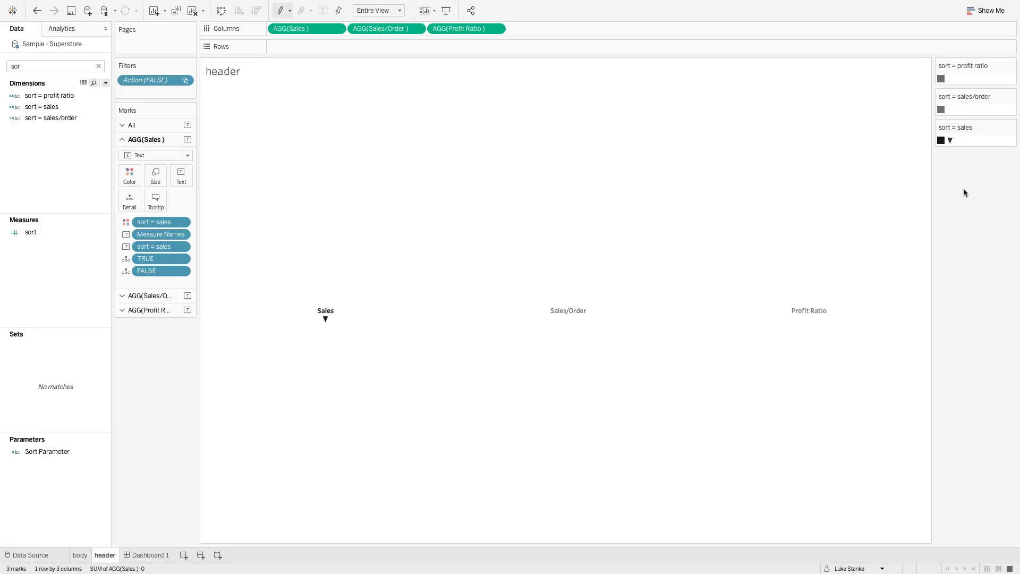
- Open the body sheet from Dashboard 1 and show the axis header for Profit Ratio
{"action": "left_click", "coordinate": [167, 550]}
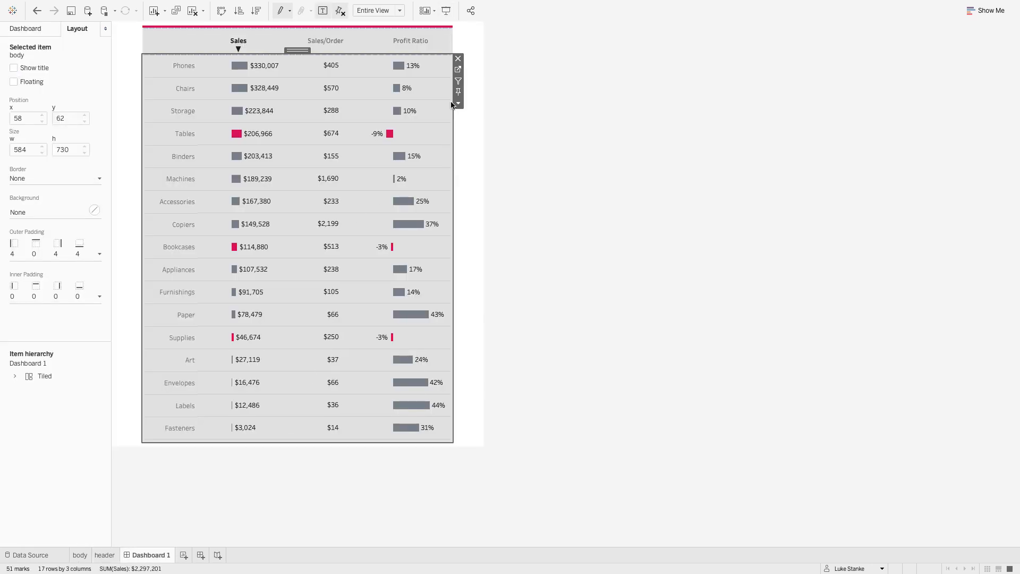
{"action": "left_click", "coordinate": [458, 70]}
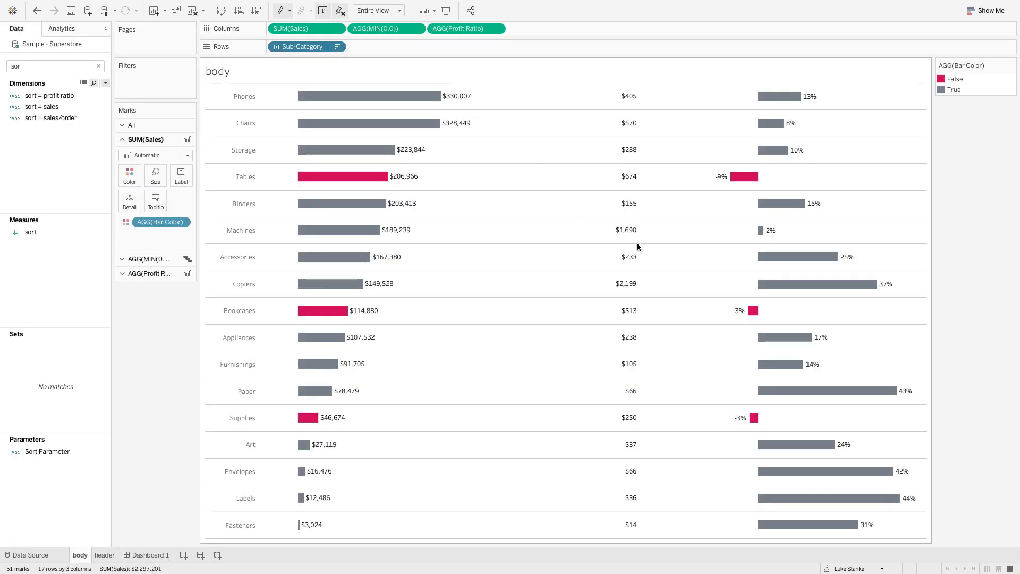
{"action": "right_click", "coordinate": [804, 238]}
{"action": "left_click", "coordinate": [796, 257]}
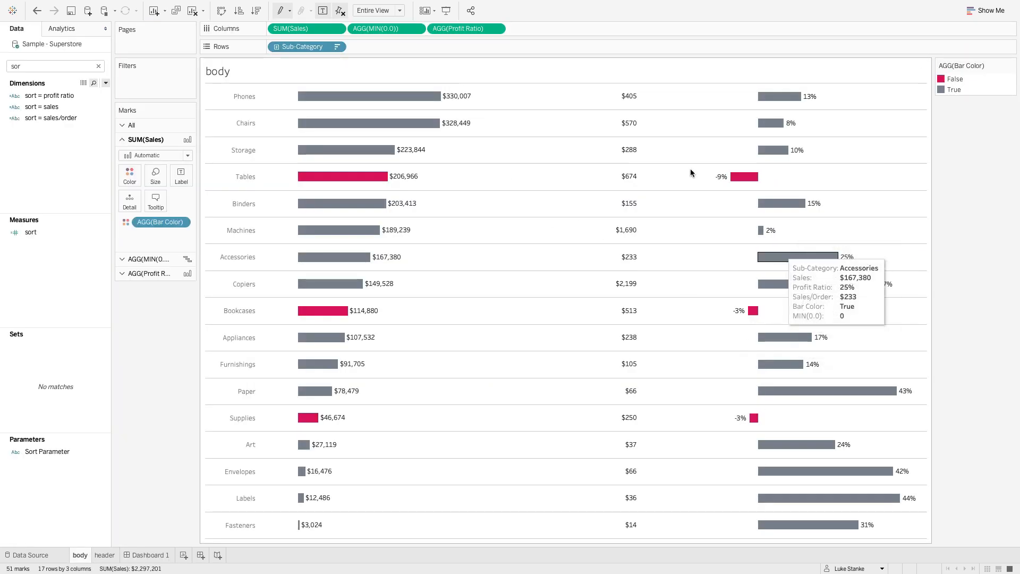
{"action": "right_click", "coordinate": [457, 28]}
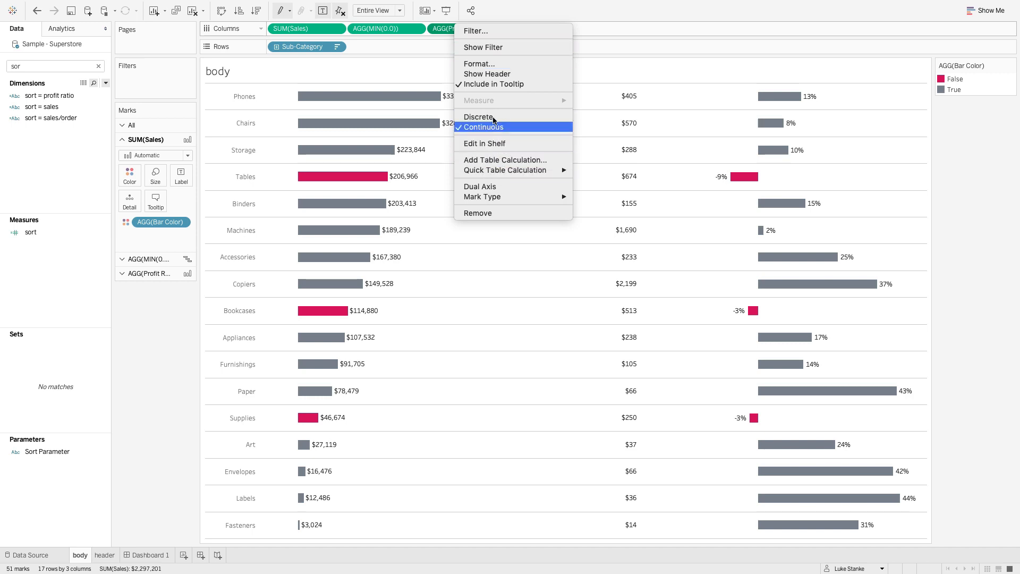
{"action": "left_click", "coordinate": [494, 75]}
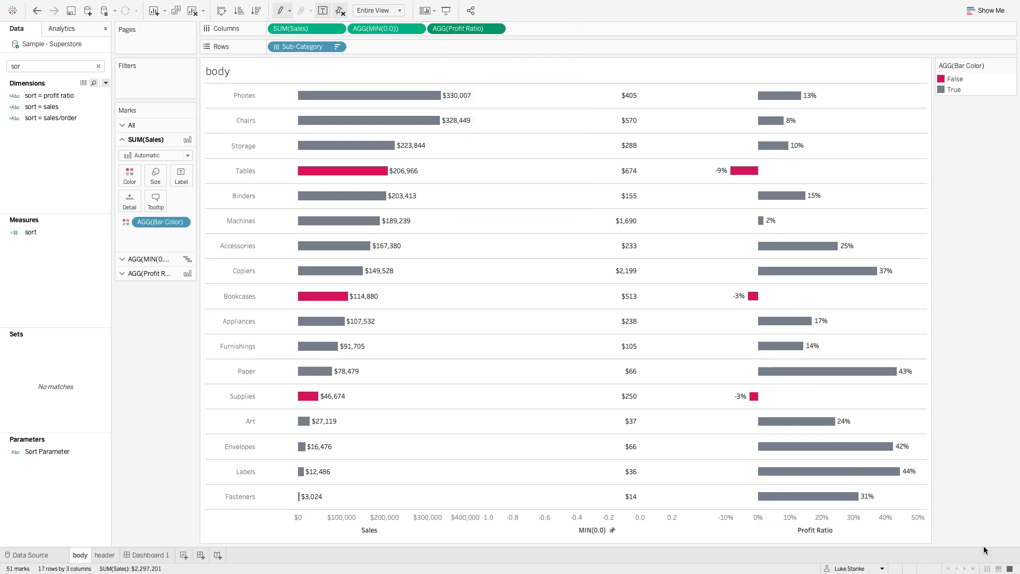
- Add a reference line to the Profit Ratio axis, using a new parameter named 0 with current value 0 as its value
{"action": "right_click", "coordinate": [864, 518]}
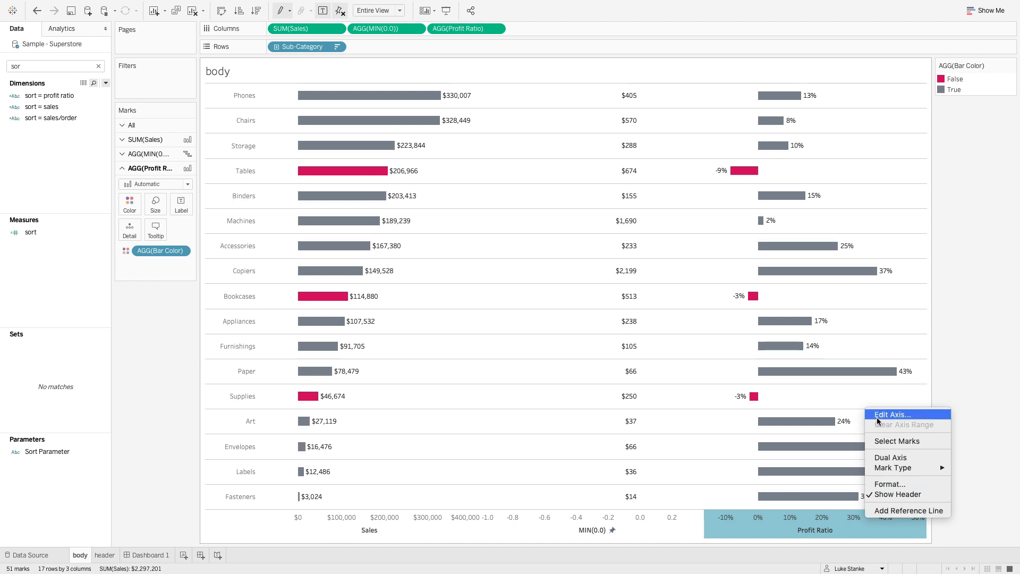
{"action": "left_click", "coordinate": [901, 509]}
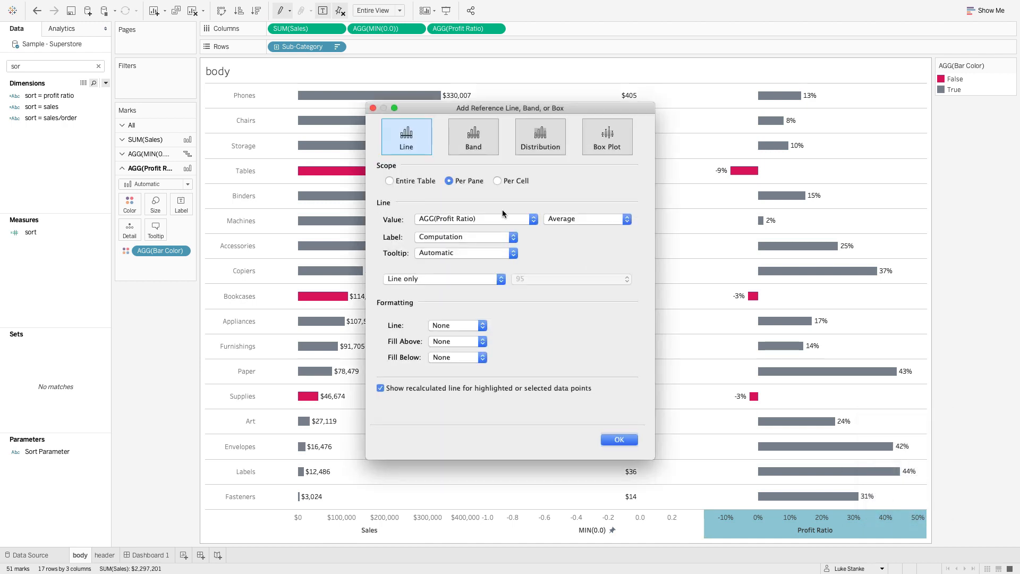
{"action": "left_click", "coordinate": [470, 218]}
{"action": "left_click", "coordinate": [466, 249]}
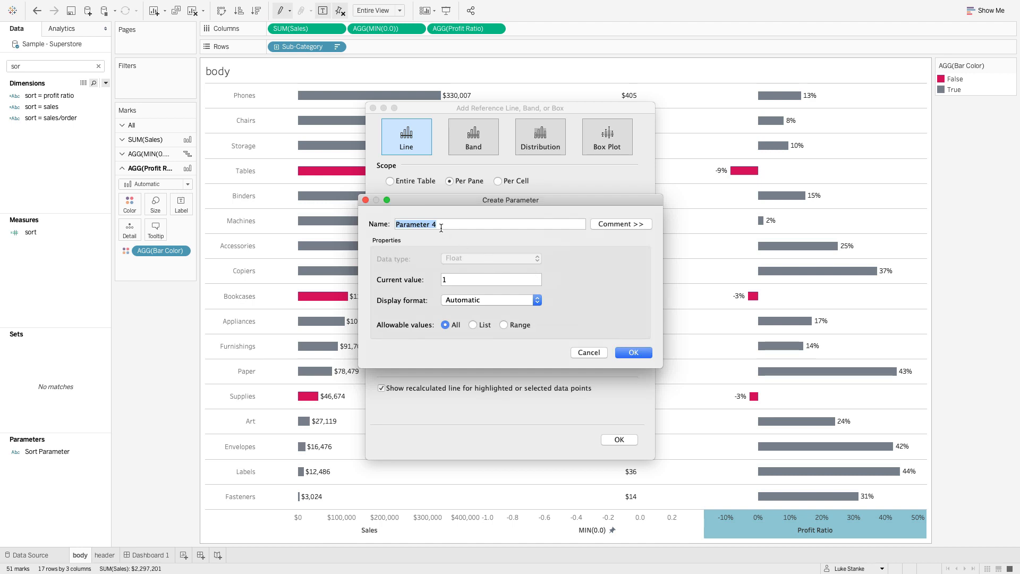
{"action": "type", "text": "0"}
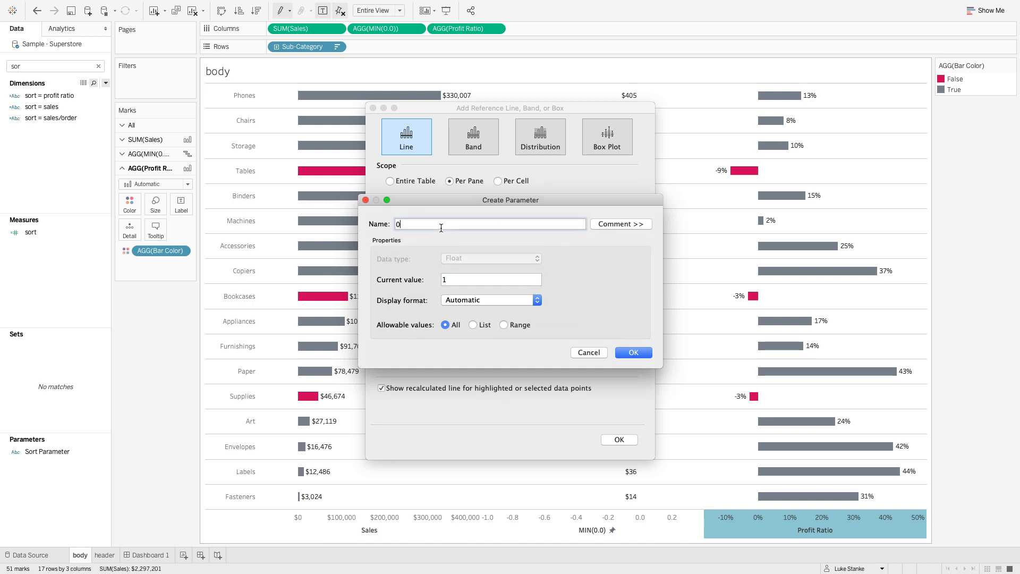
{"action": "key", "text": "Tab"}
{"action": "type", "text": "0"}
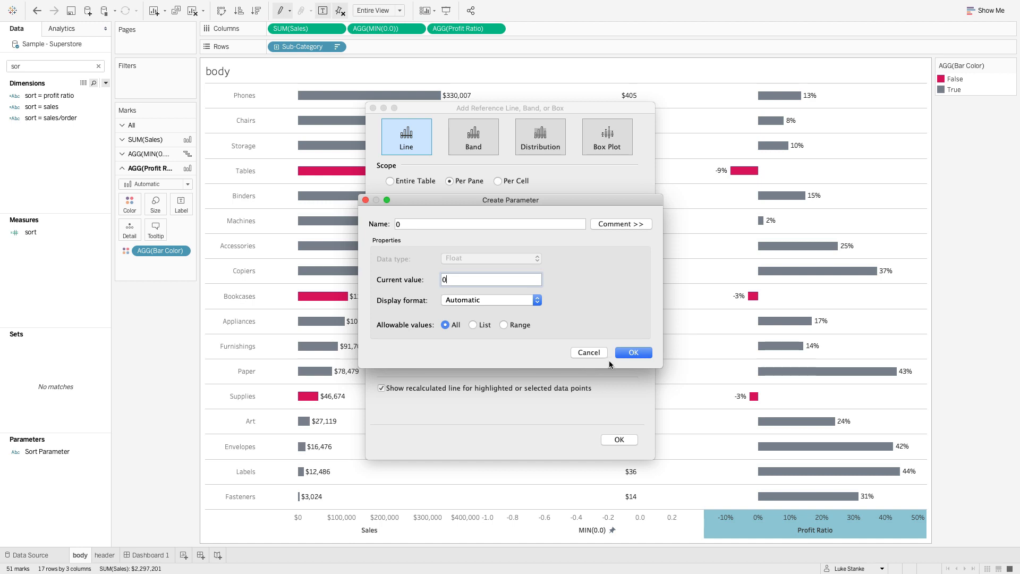
{"action": "left_click", "coordinate": [623, 355]}
- Format the reference line with no label, no tooltip and the thinnest line, and apply it to the entire table
{"action": "left_click", "coordinate": [424, 240]}
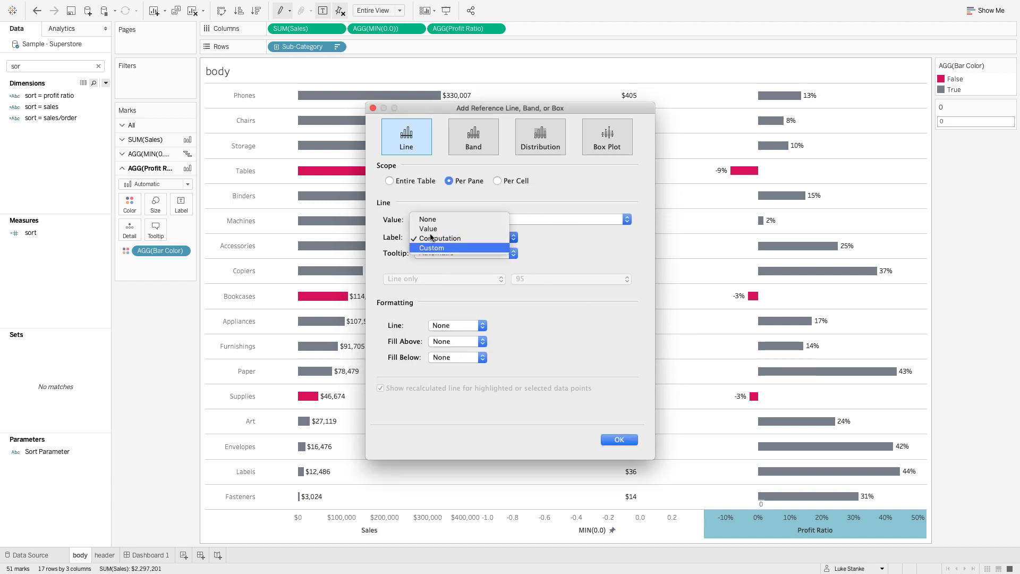
{"action": "left_click", "coordinate": [428, 218]}
{"action": "left_click", "coordinate": [425, 253]}
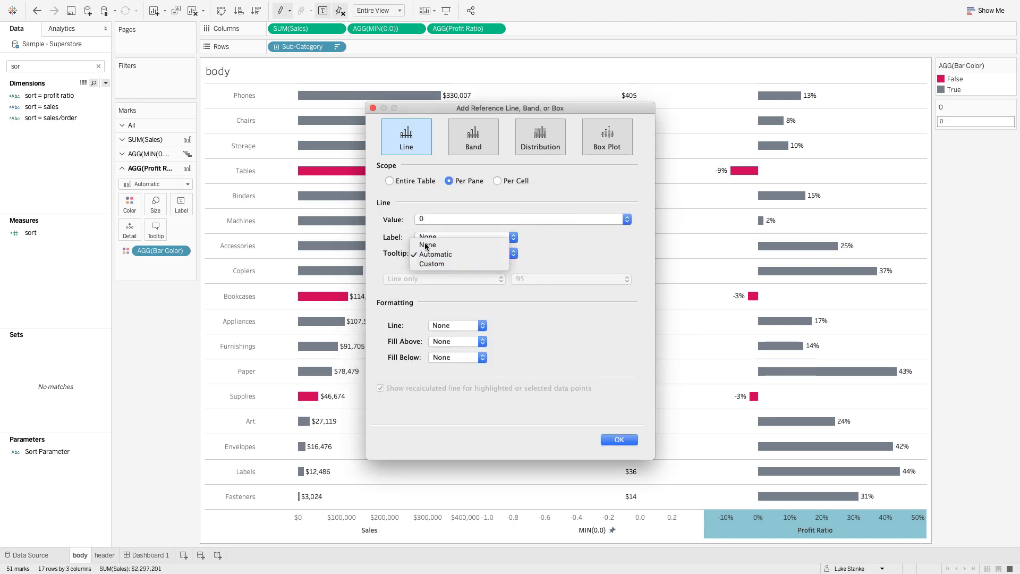
{"action": "left_click", "coordinate": [427, 245]}
{"action": "left_click", "coordinate": [439, 325]}
{"action": "left_click", "coordinate": [438, 396]}
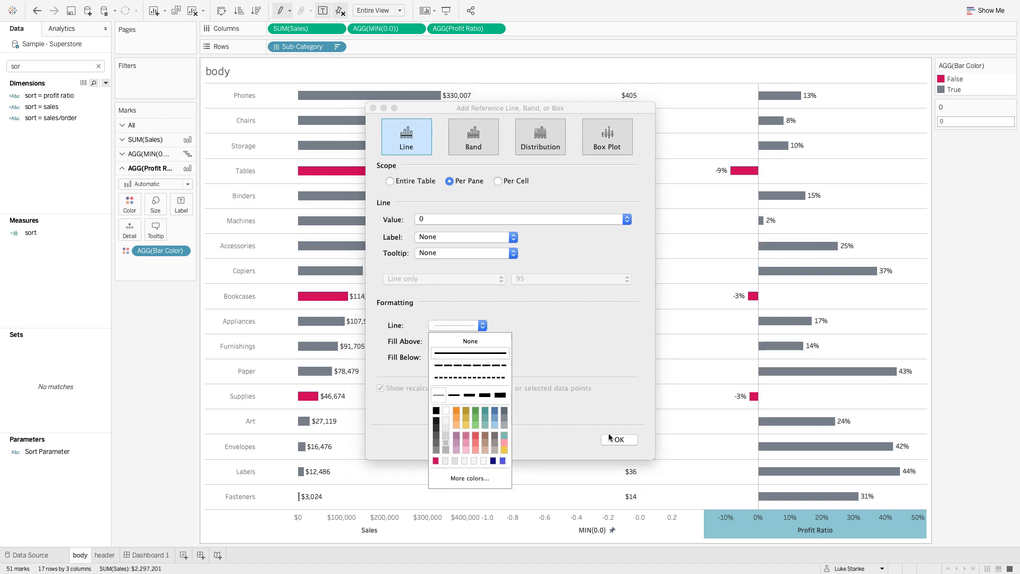
{"action": "left_click", "coordinate": [390, 181]}
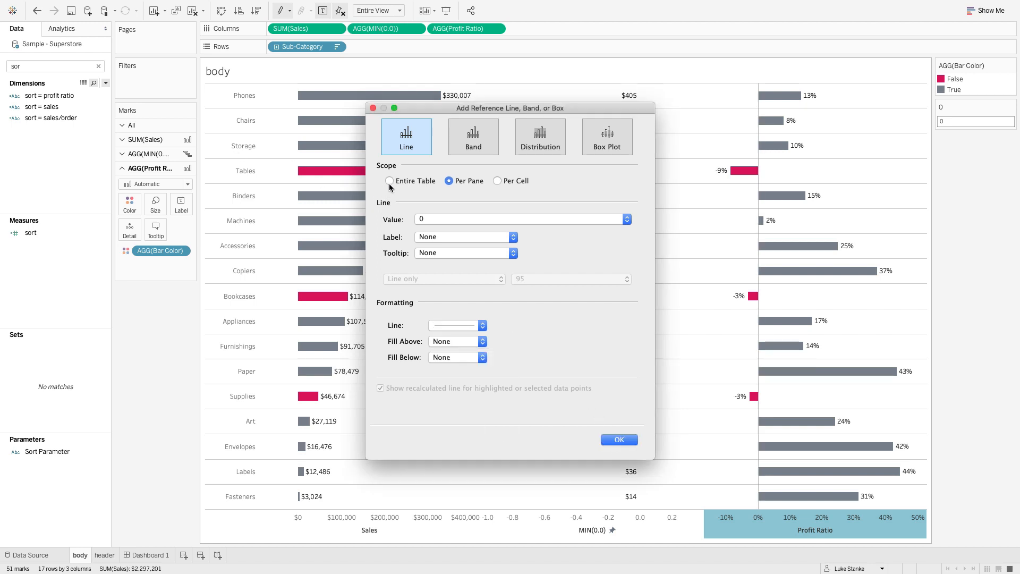
{"action": "left_click", "coordinate": [390, 181]}
{"action": "left_click", "coordinate": [621, 439]}
- Hide the axis headers below the bars in the body sheet
{"action": "right_click", "coordinate": [757, 539]}
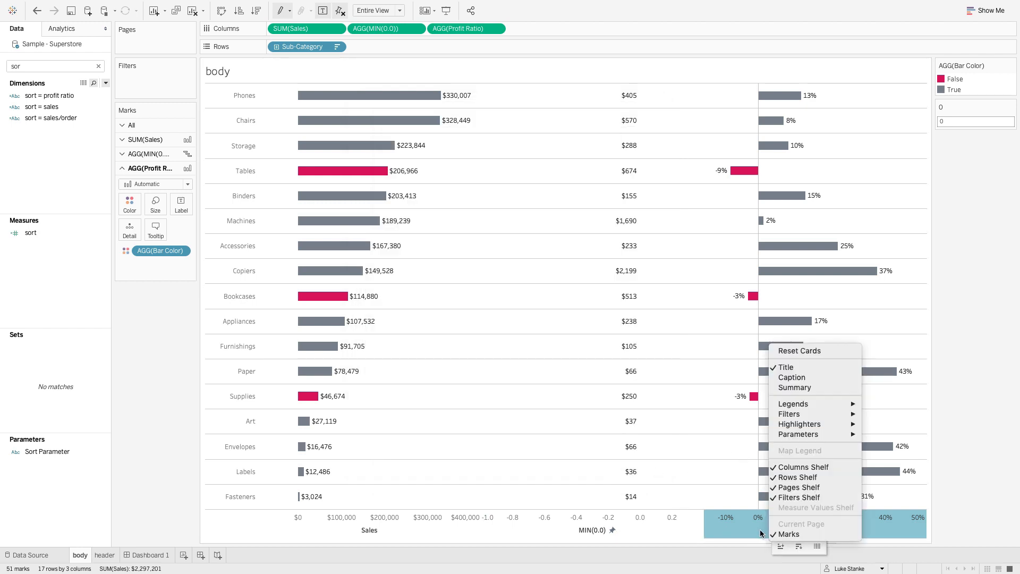
{"action": "right_click", "coordinate": [760, 529]}
{"action": "left_click", "coordinate": [757, 481]}
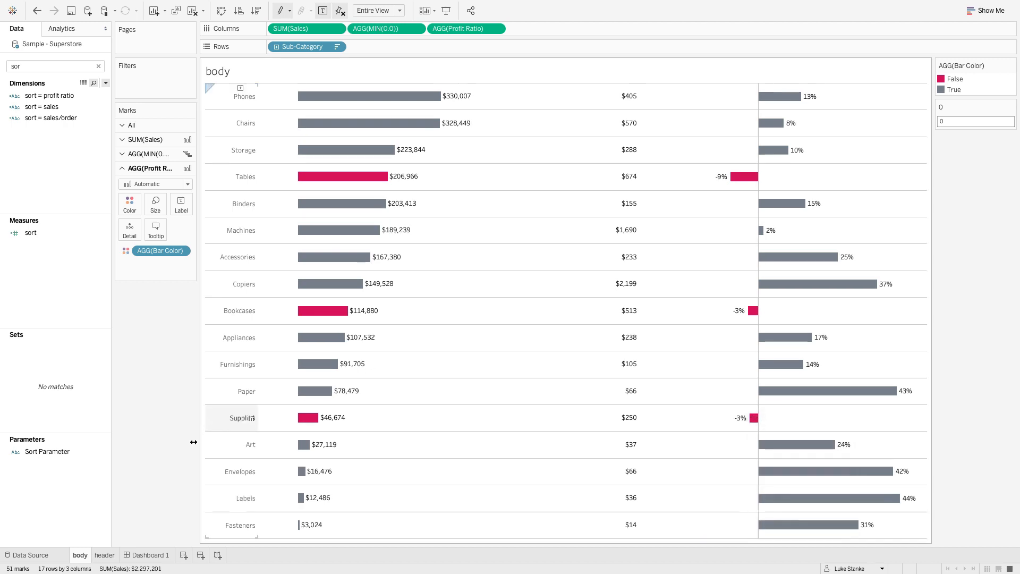
- Test the sorting headers on Dashboard 1 by sorting by Sales/Order and then by Profit Ratio
{"action": "left_click", "coordinate": [146, 555]}
{"action": "left_click", "coordinate": [651, 427]}
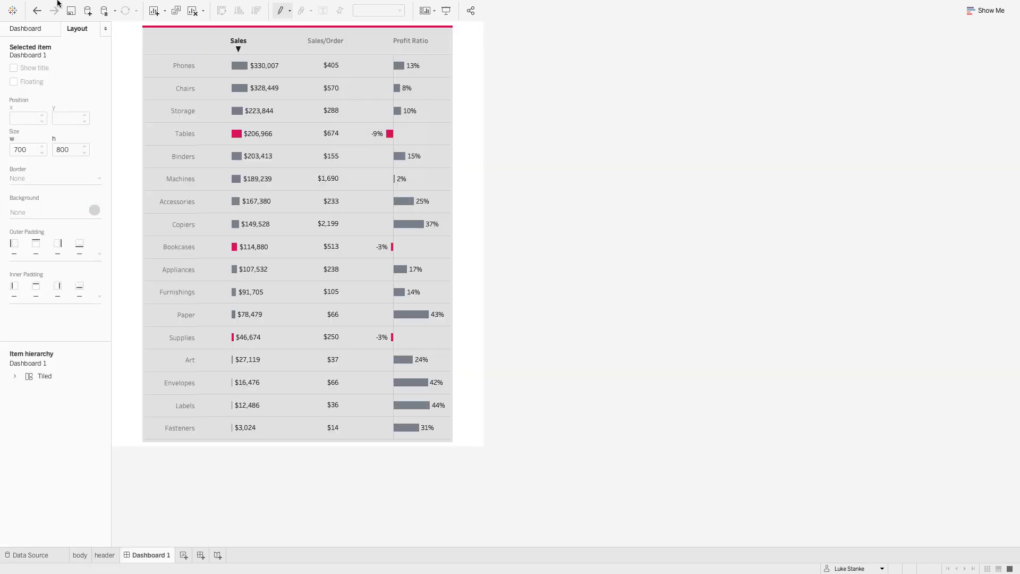
{"action": "left_click", "coordinate": [325, 46]}
{"action": "left_click", "coordinate": [325, 47]}
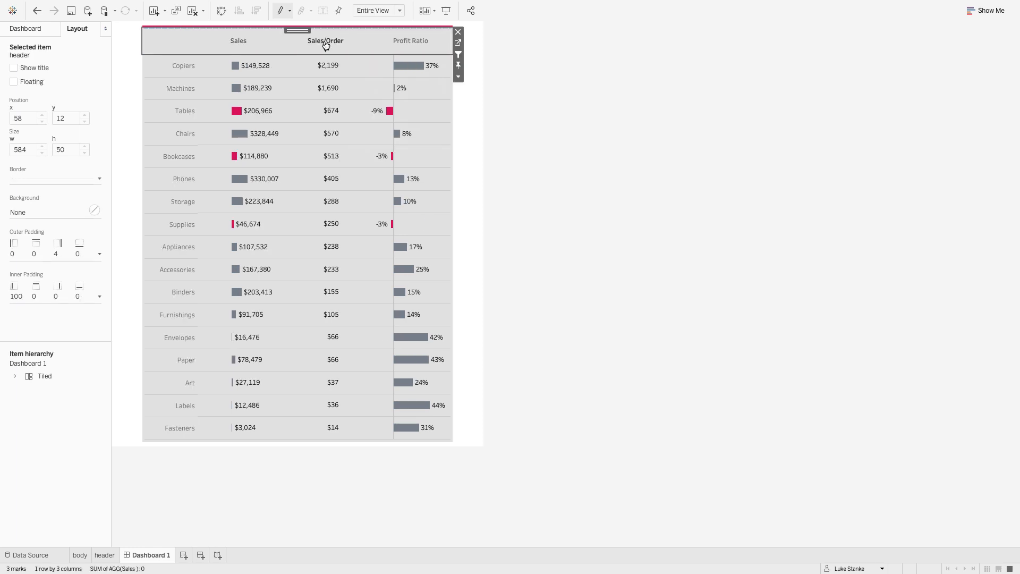
{"action": "left_click", "coordinate": [409, 49]}
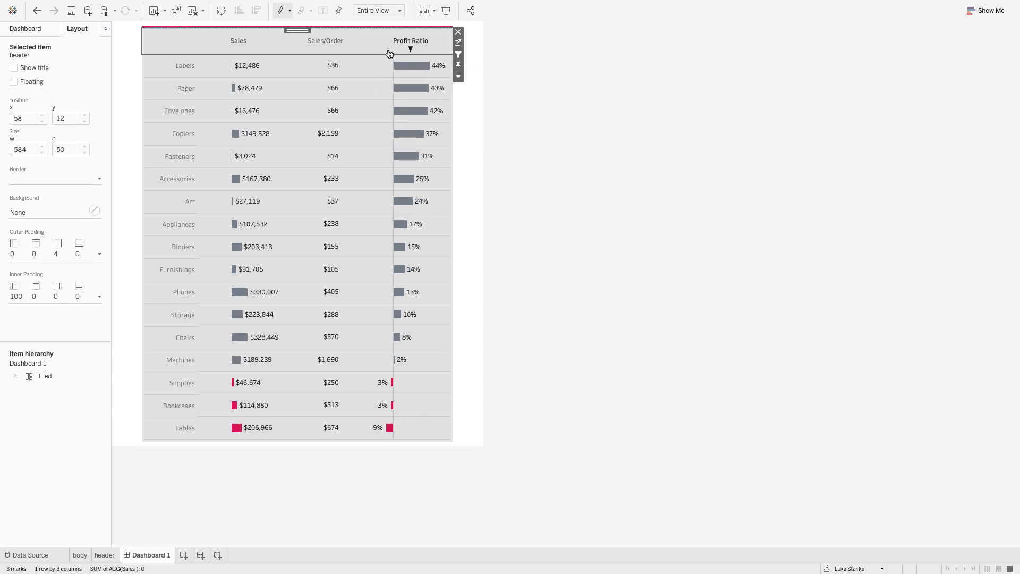
{"action": "left_click", "coordinate": [620, 149]}
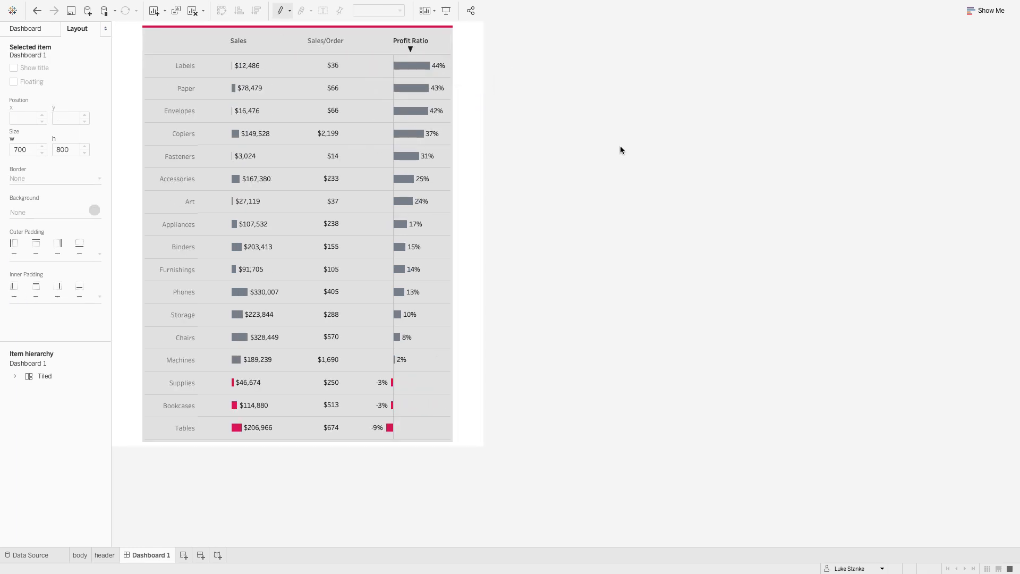